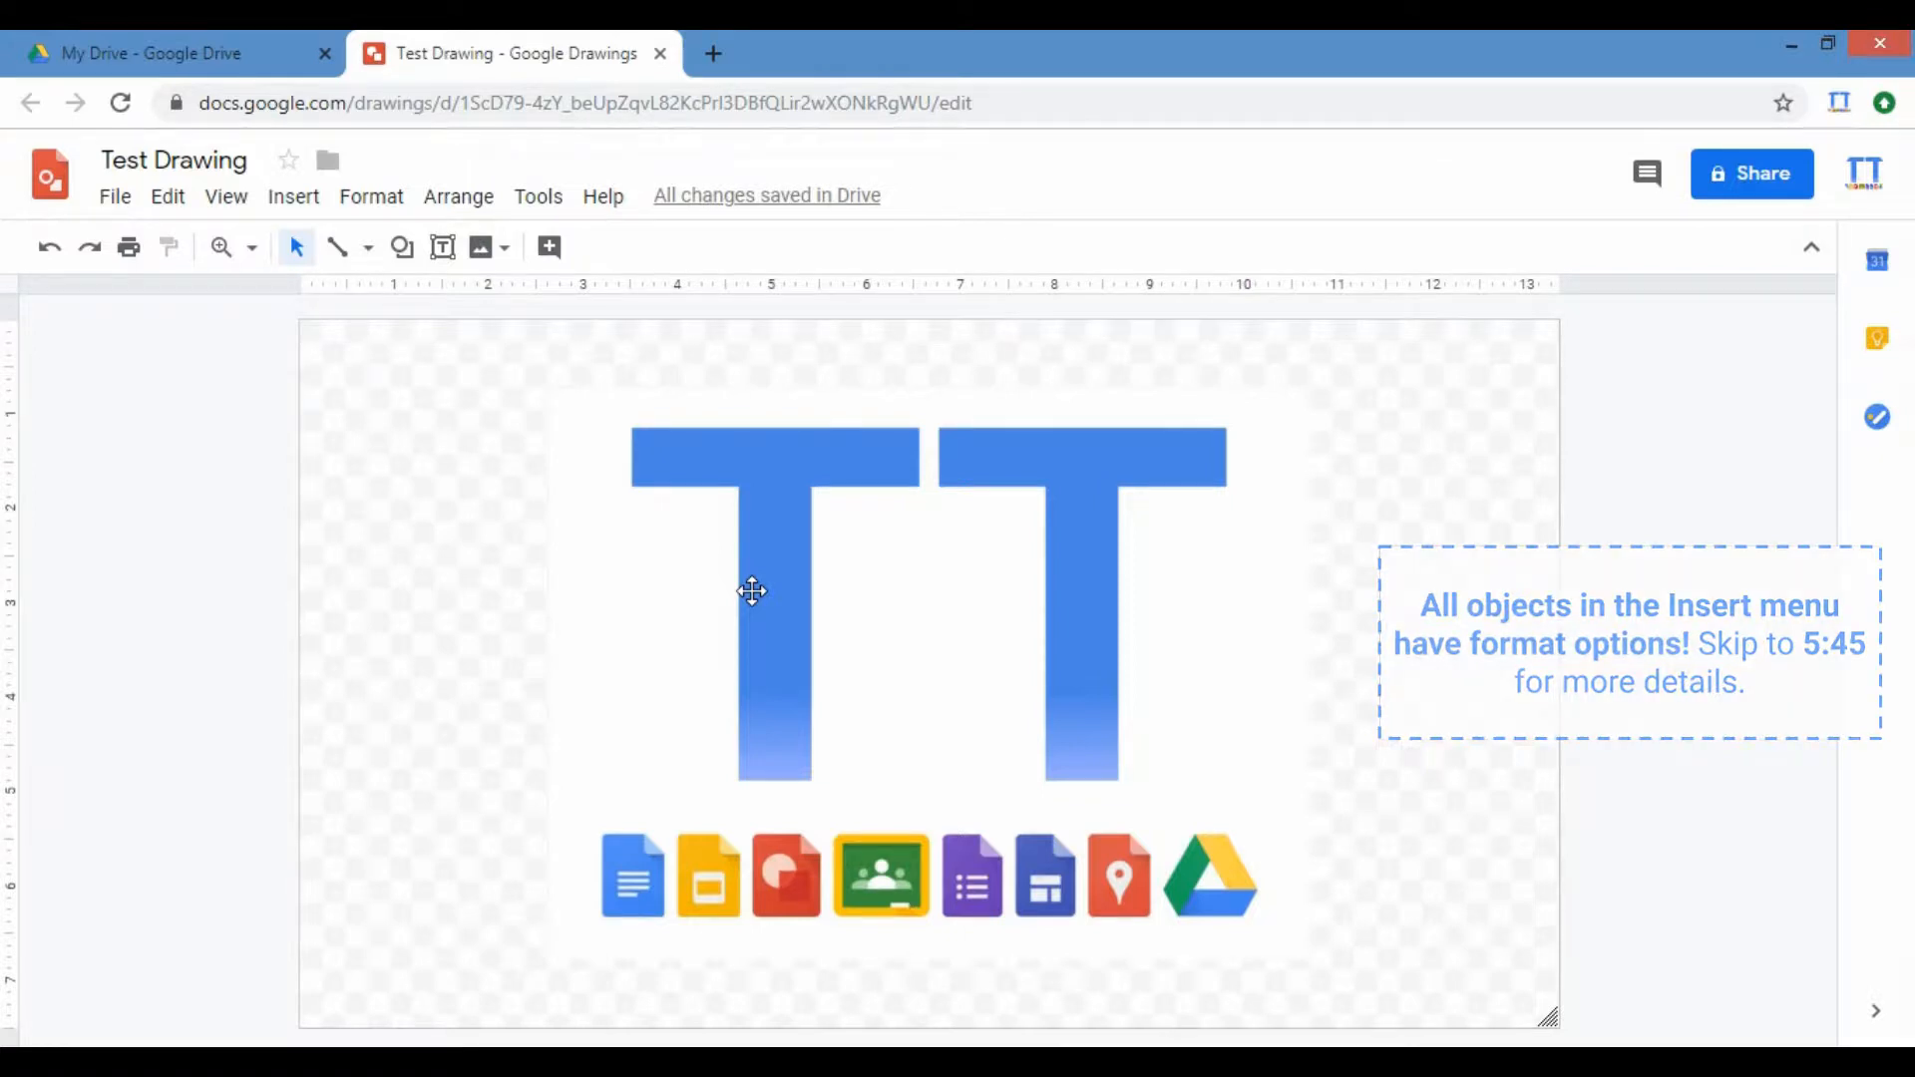
Step: Open the format options for the TT logo image on the canvas
left_click(680, 462)
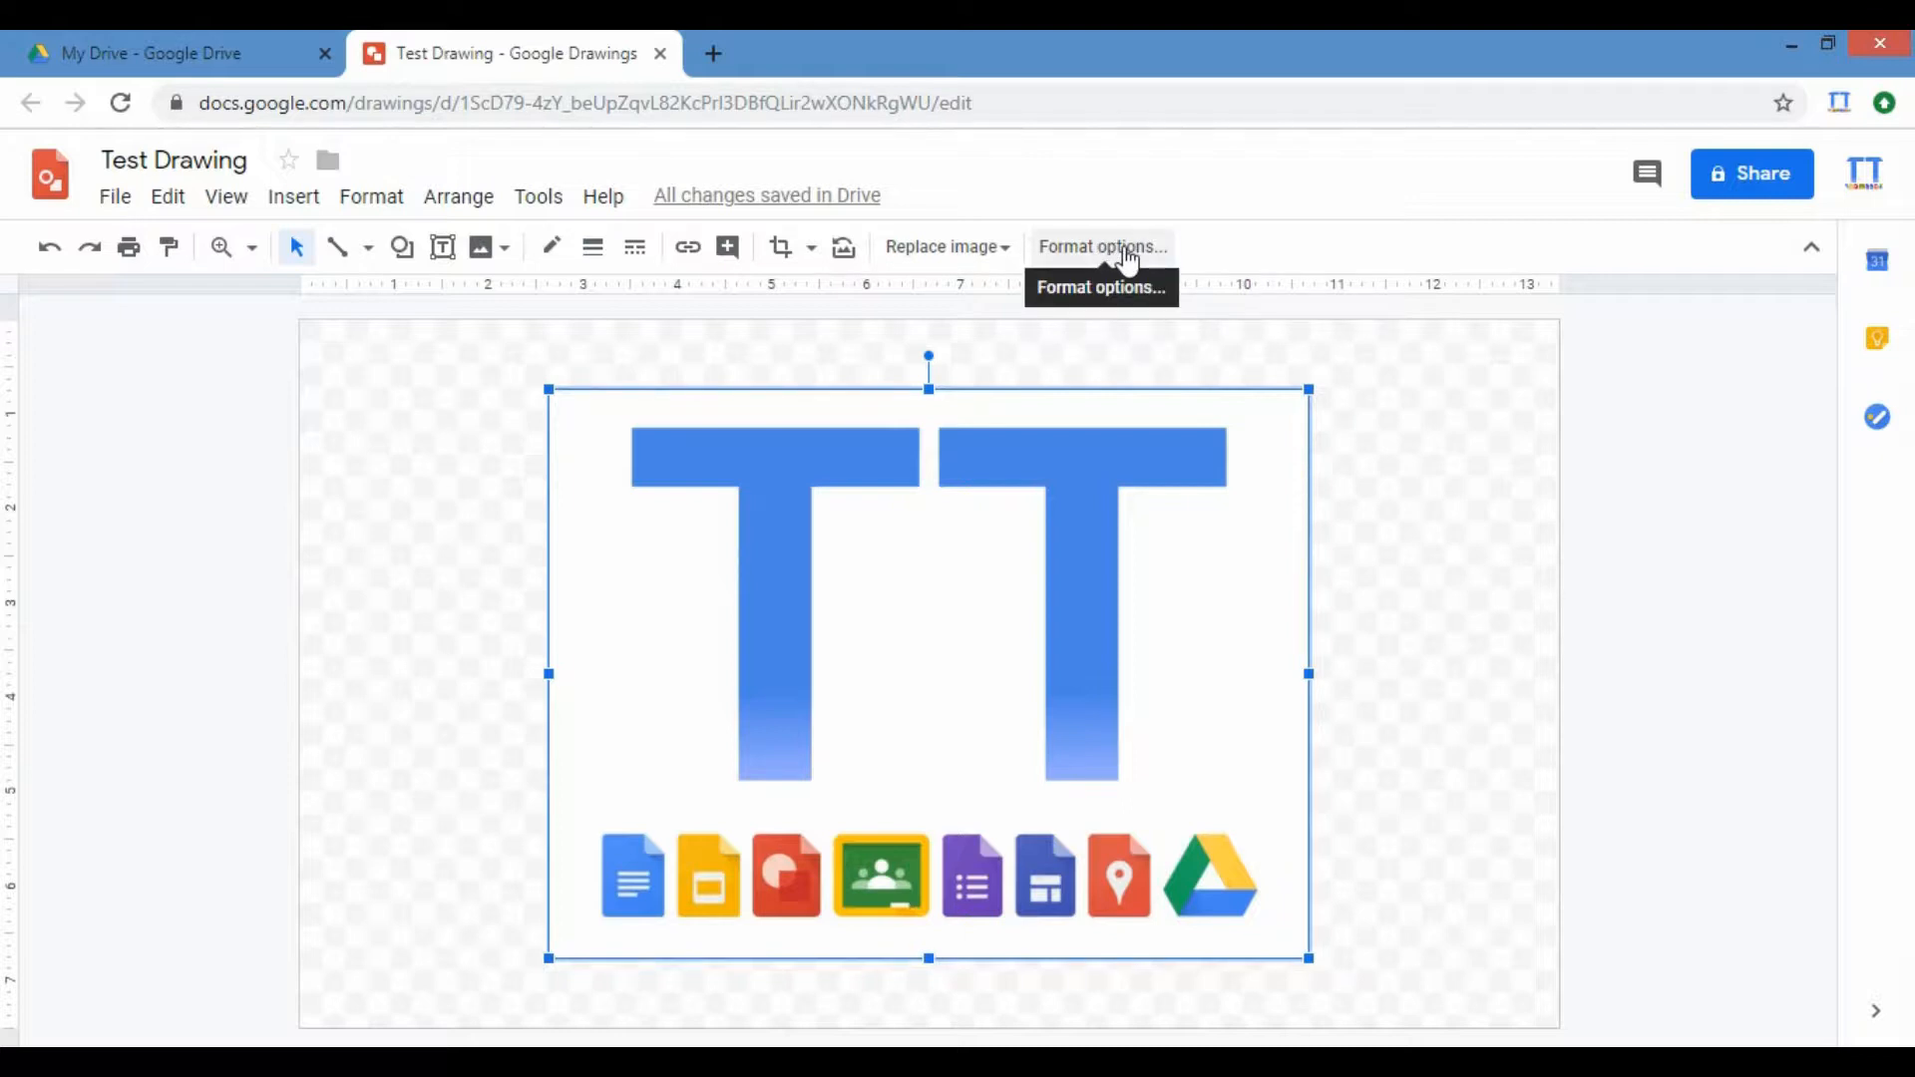
right_click(903, 577)
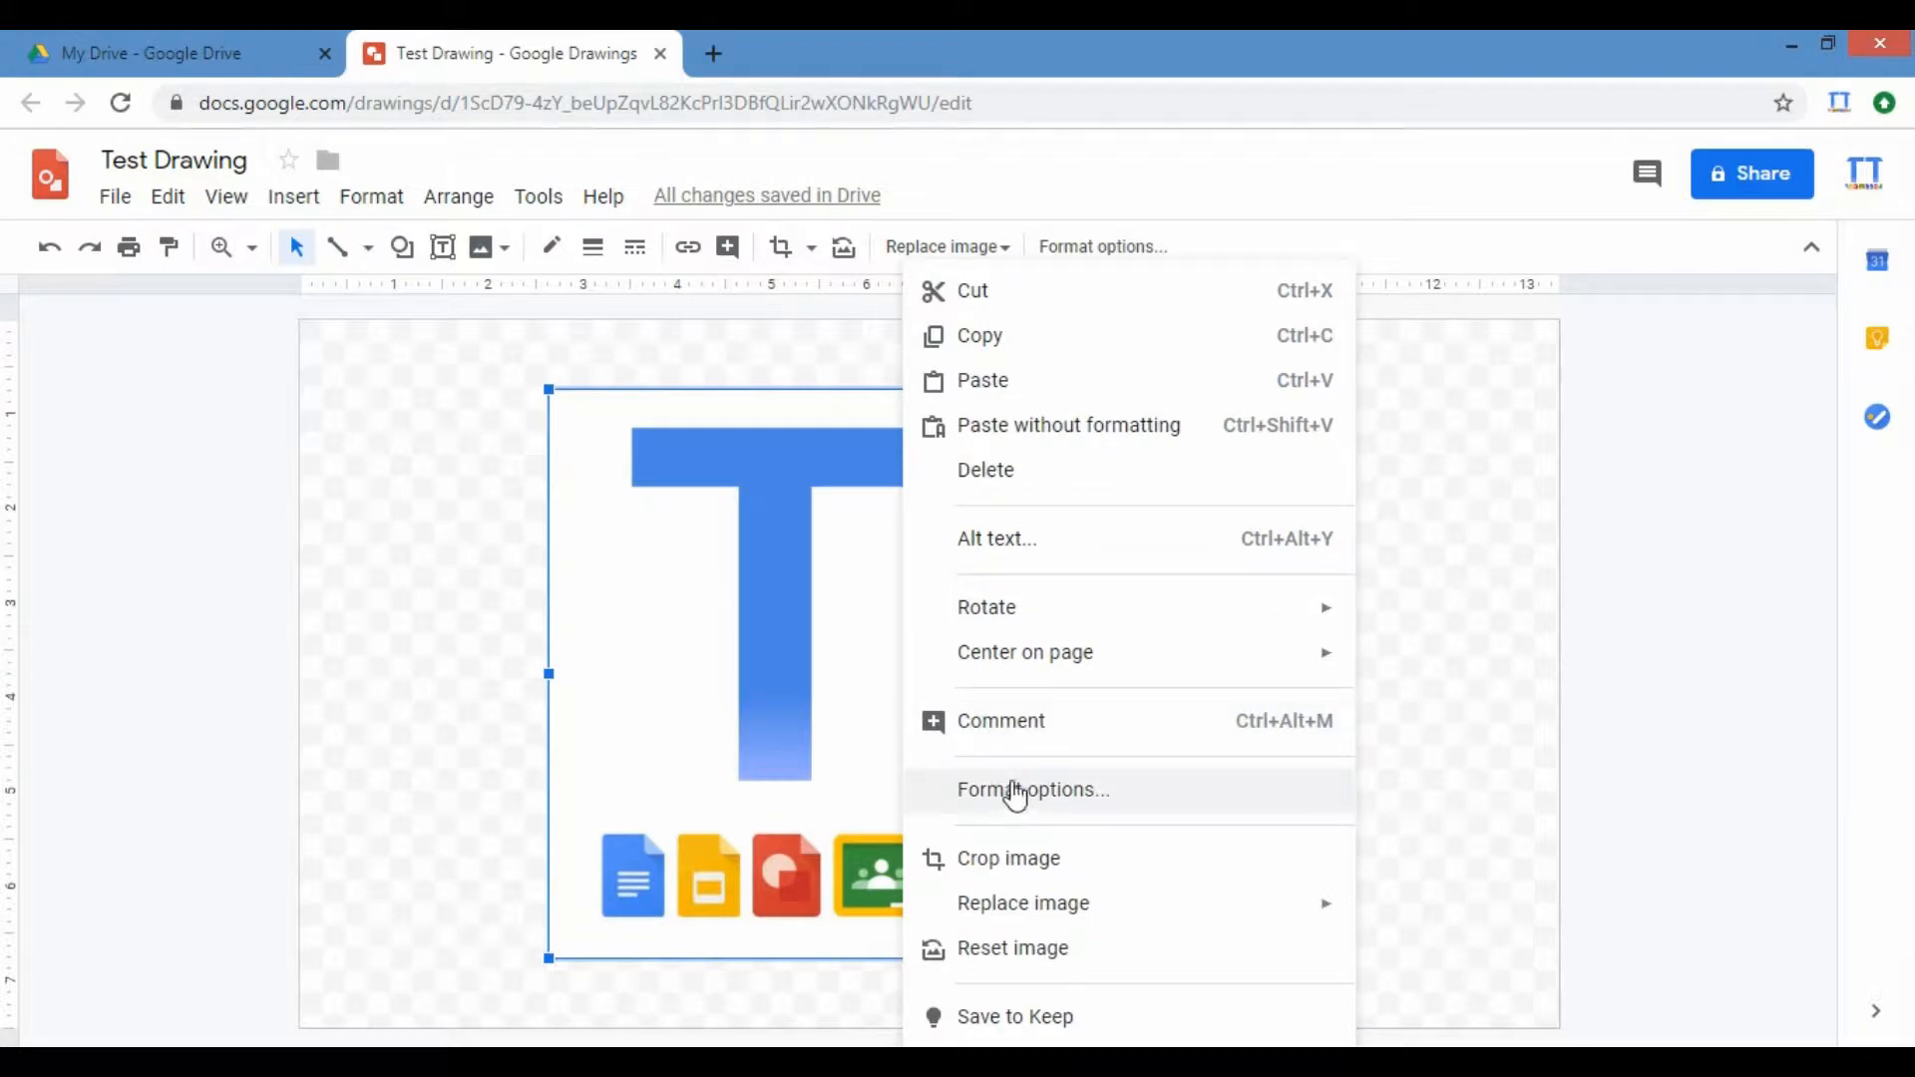
left_click(361, 198)
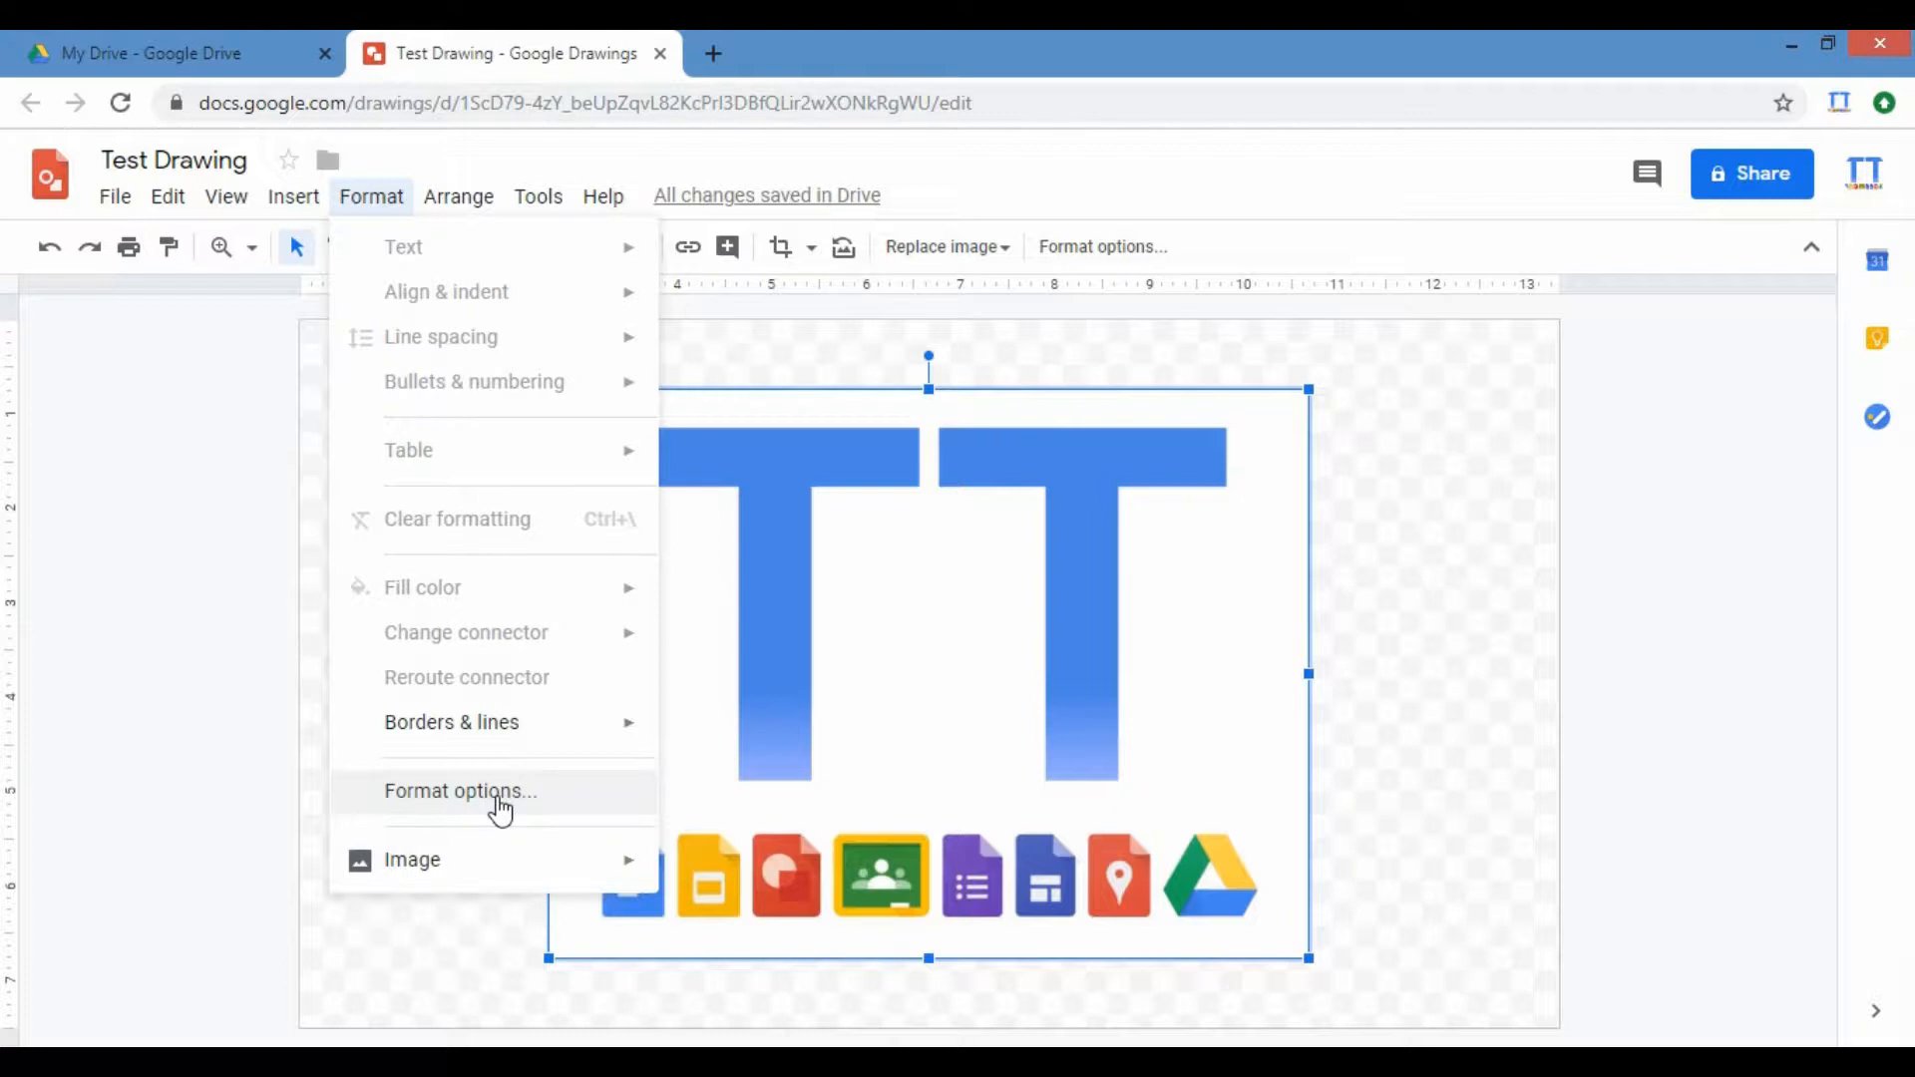
left_click(1088, 369)
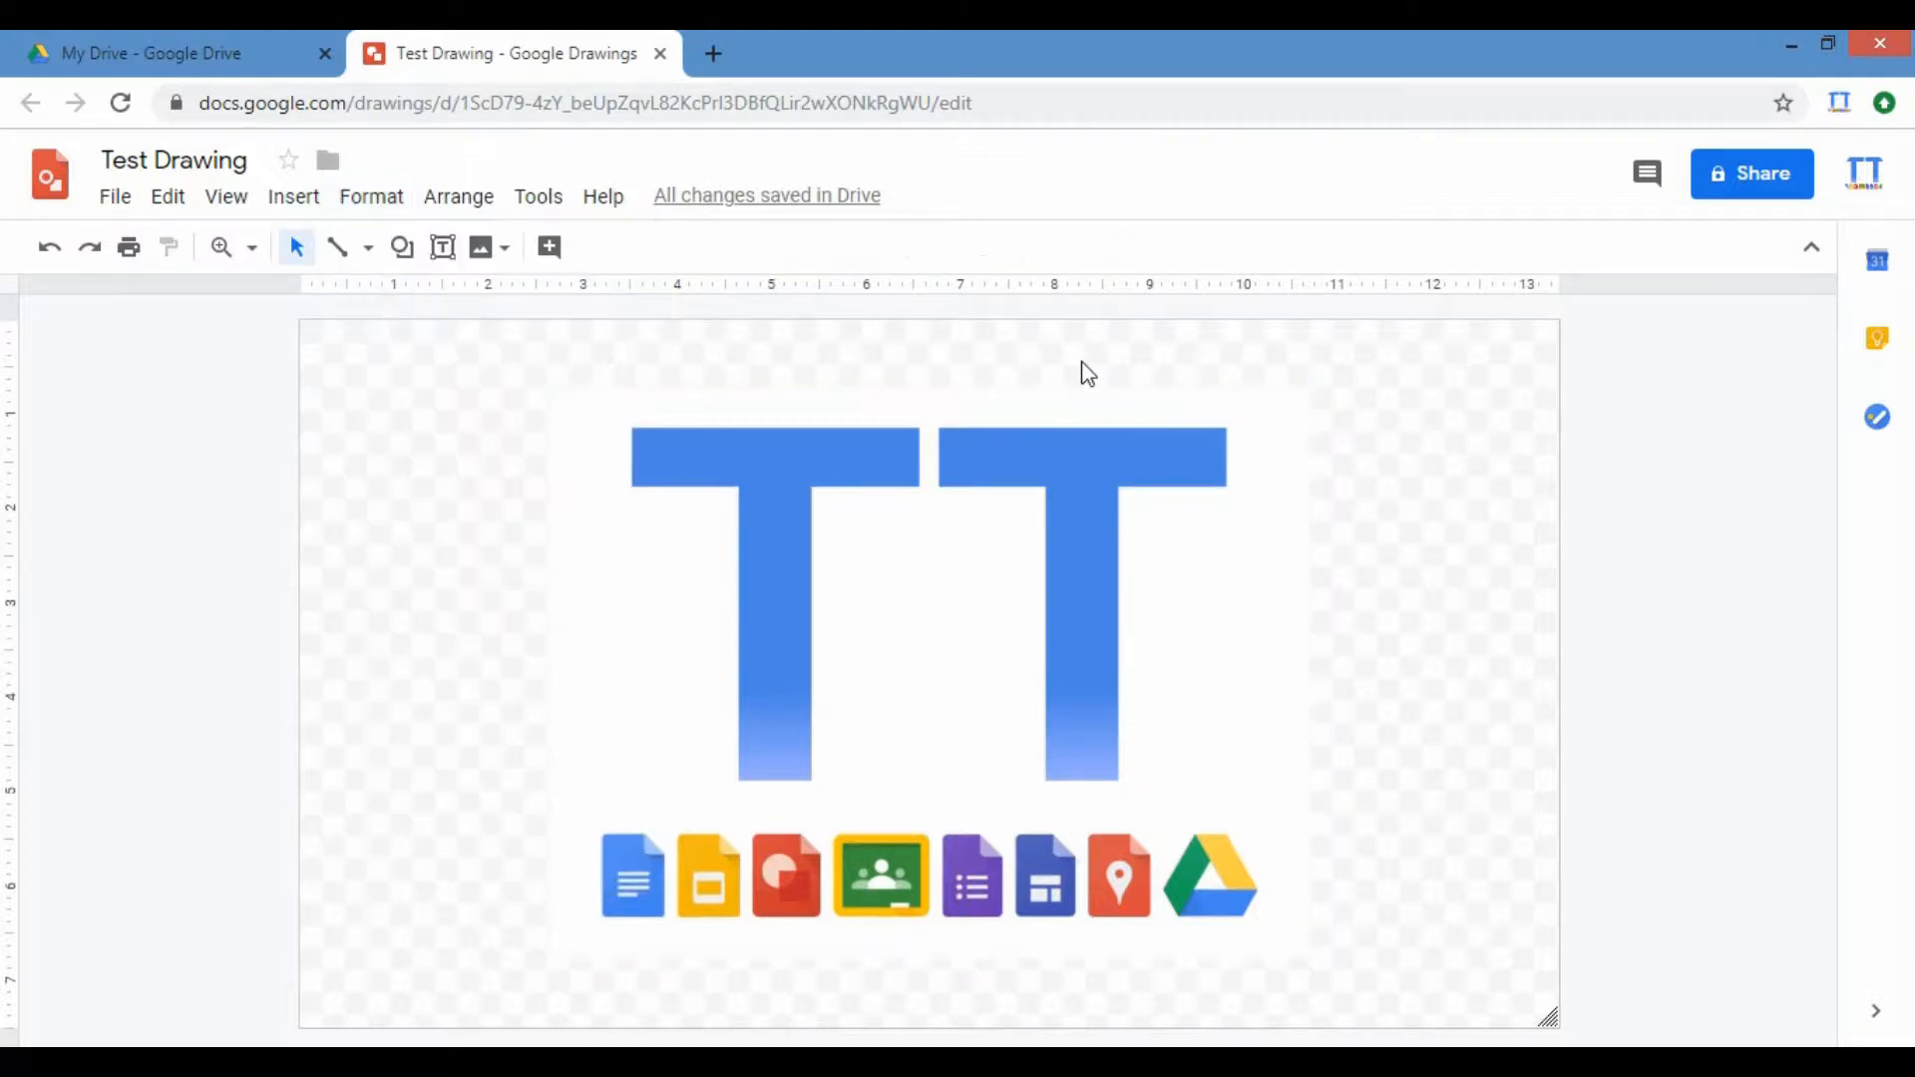
left_click(1062, 484)
left_click(1152, 249)
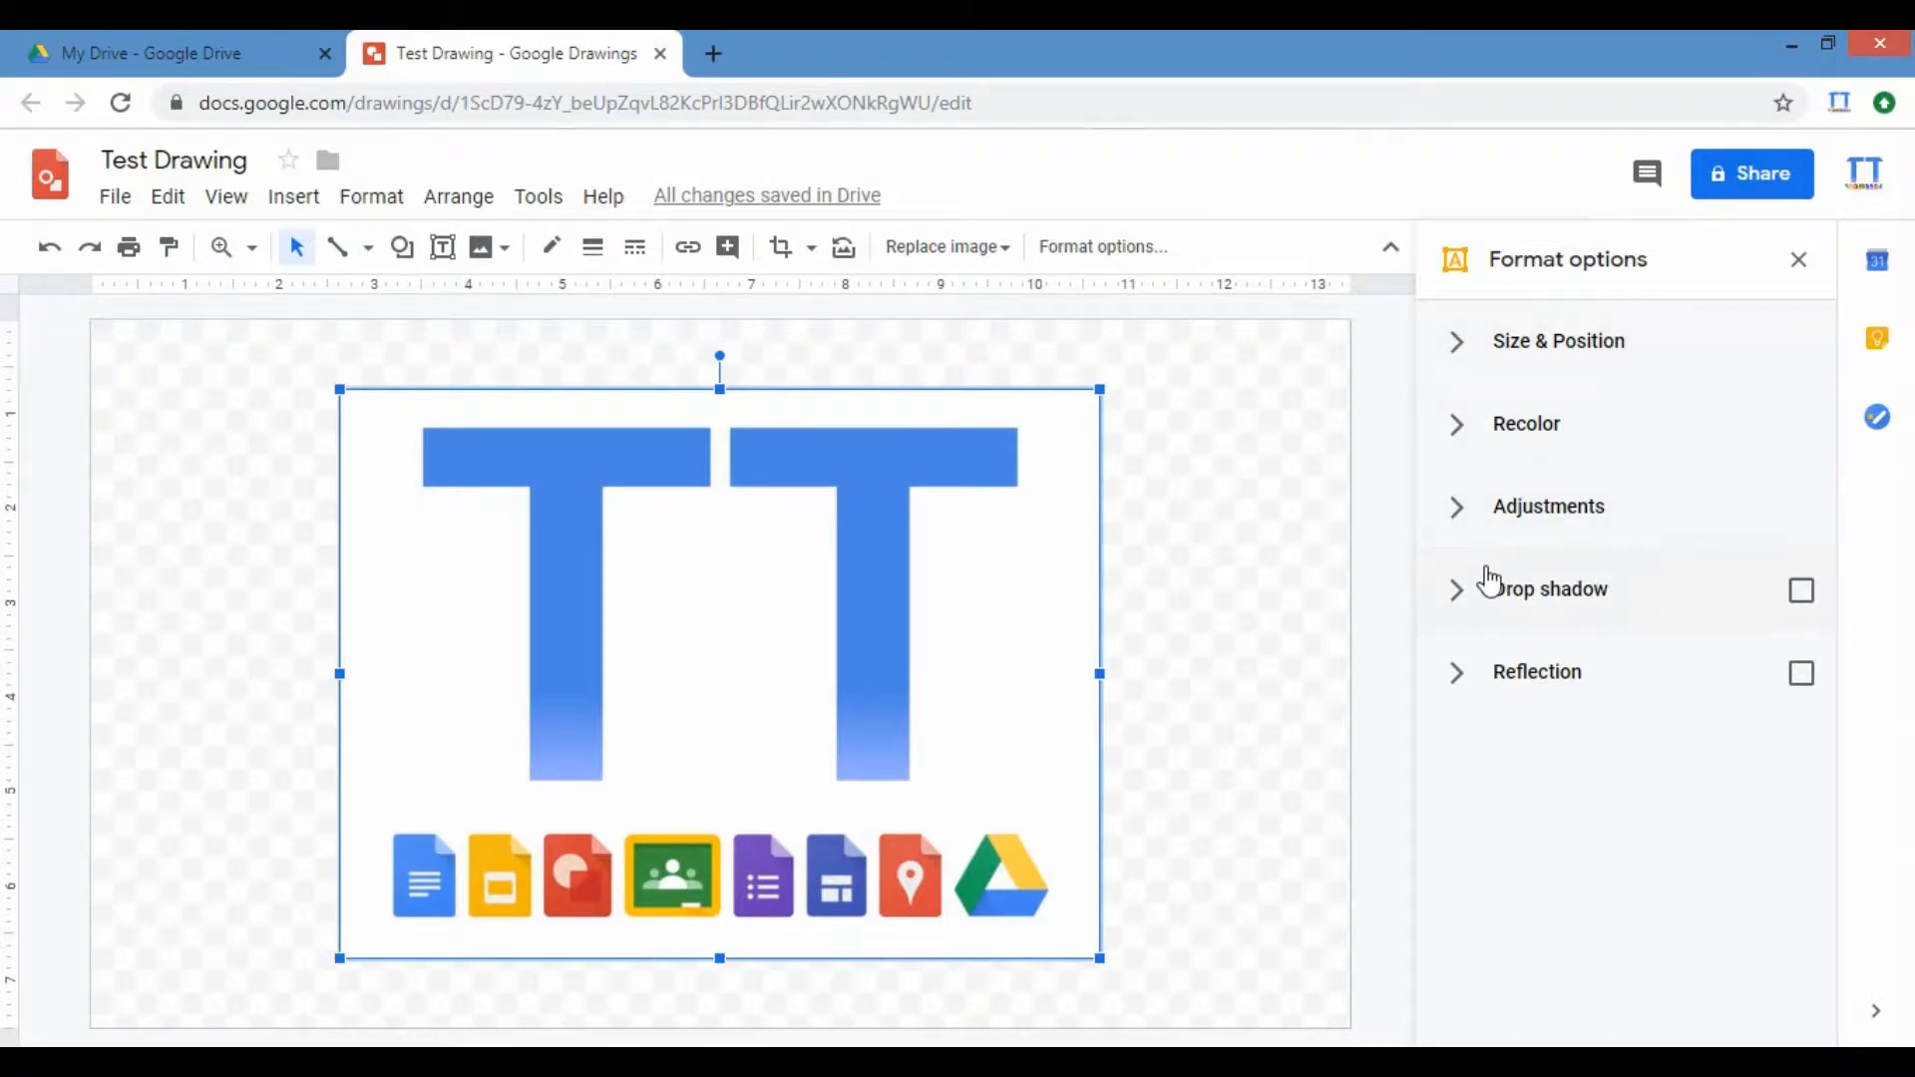
Step: Show the image's size and position settings, try moving the logo to about X 3.22 in, Y 0.79 in, and undo the move
left_click(1514, 359)
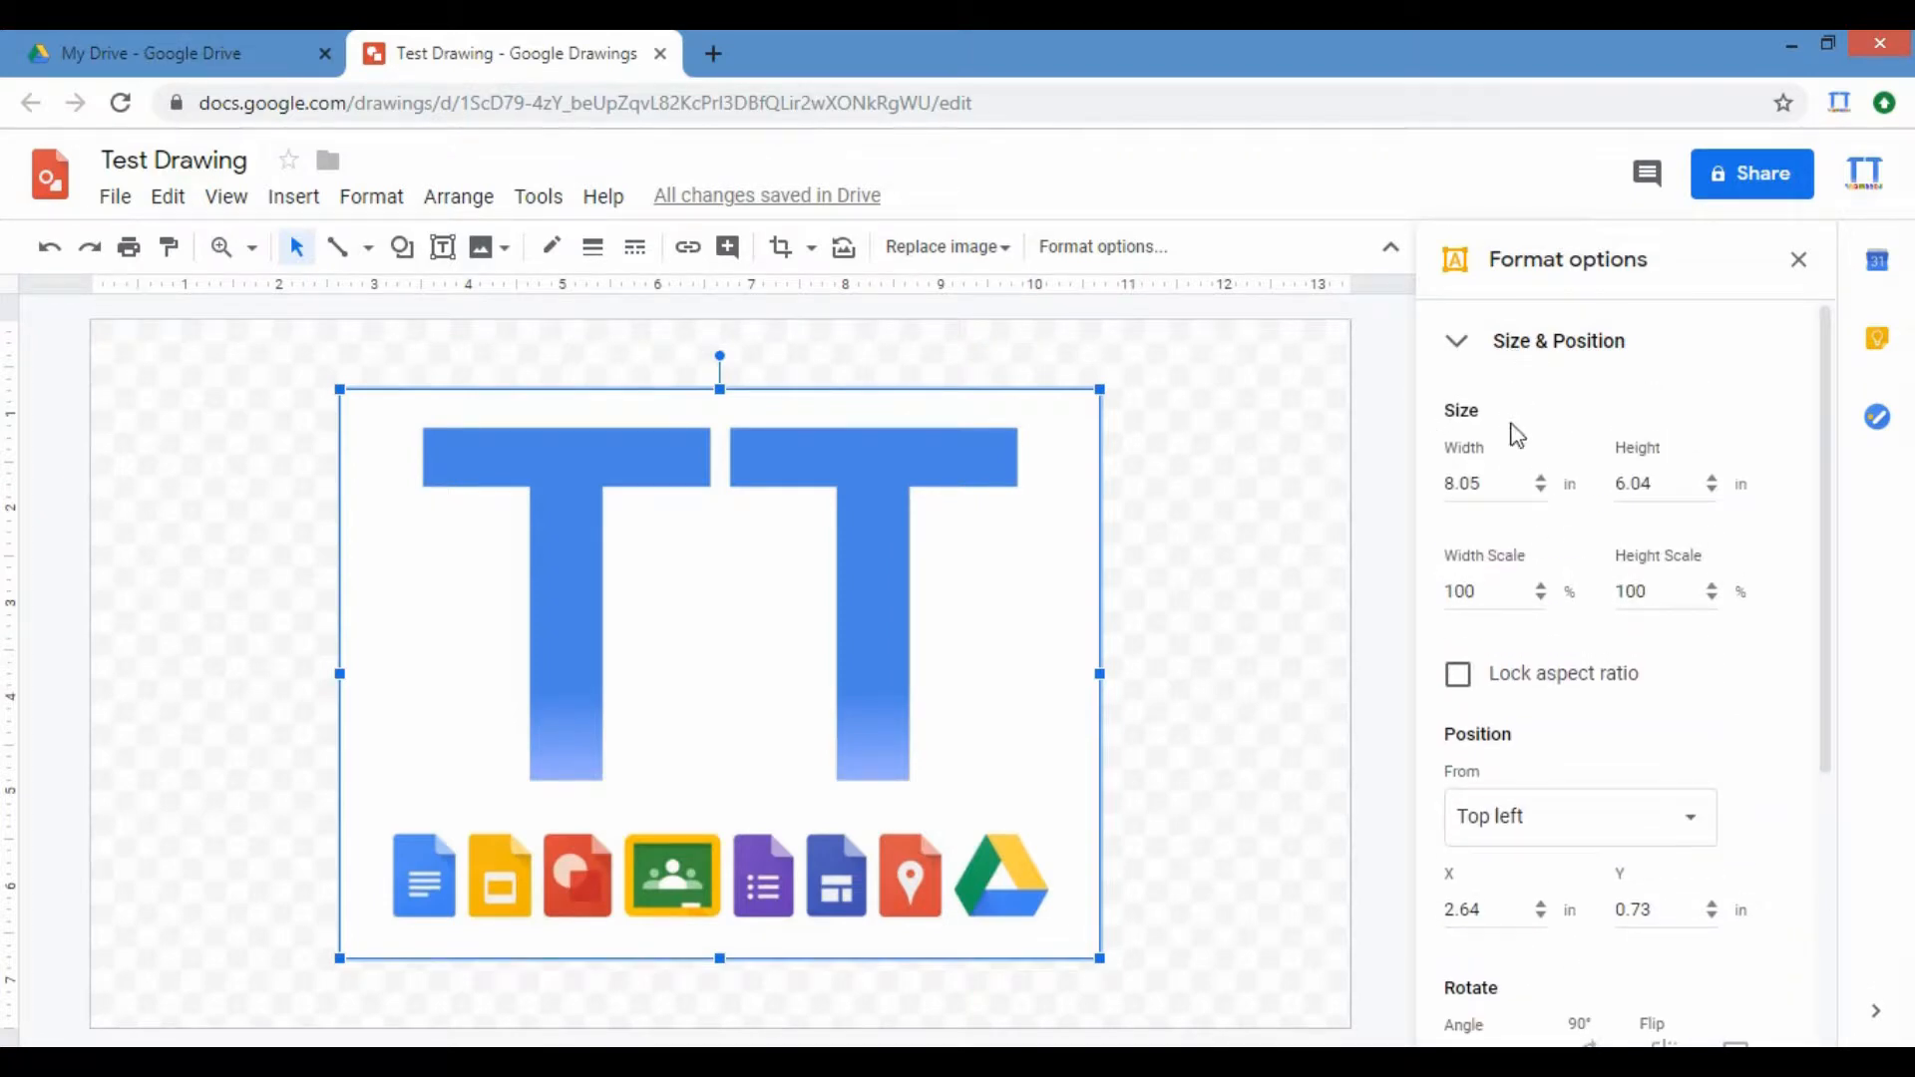
scroll(1509, 641, "down", 4)
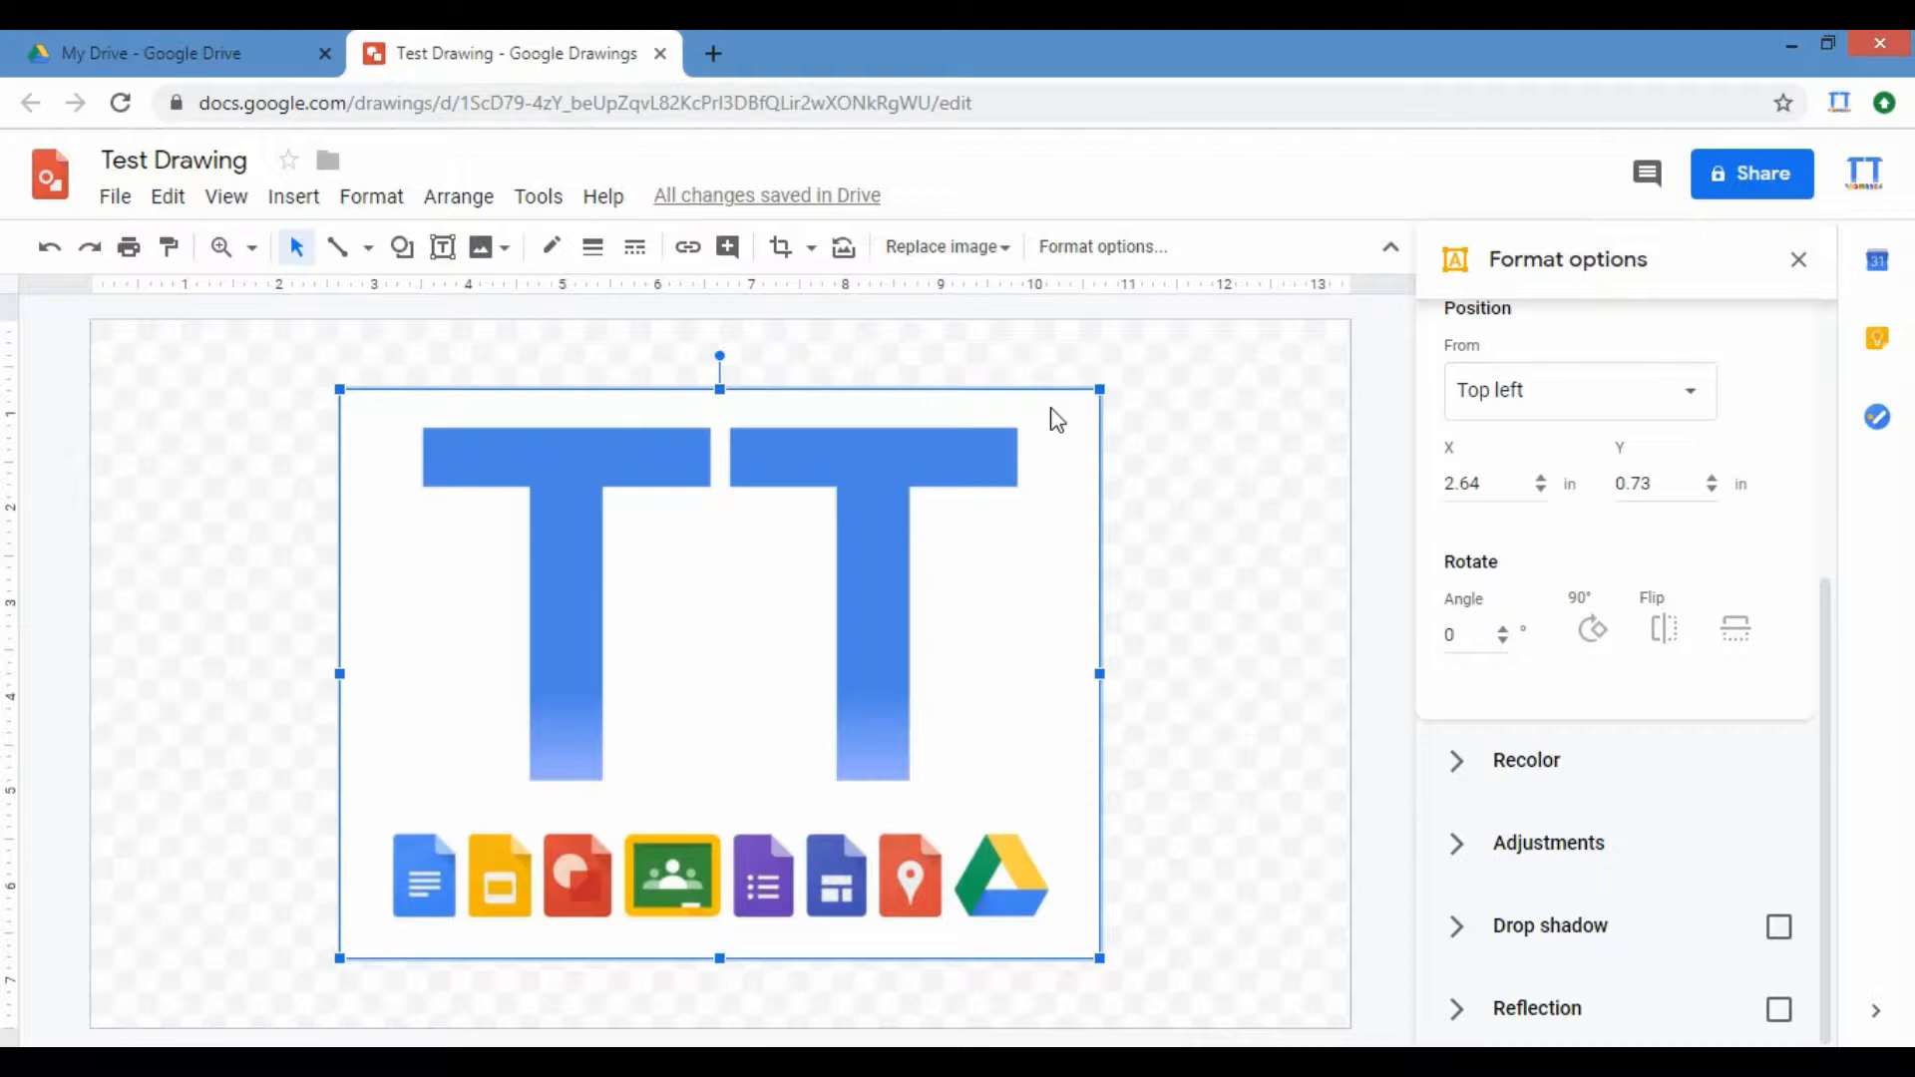
left_click_drag(1068, 568, 1123, 575)
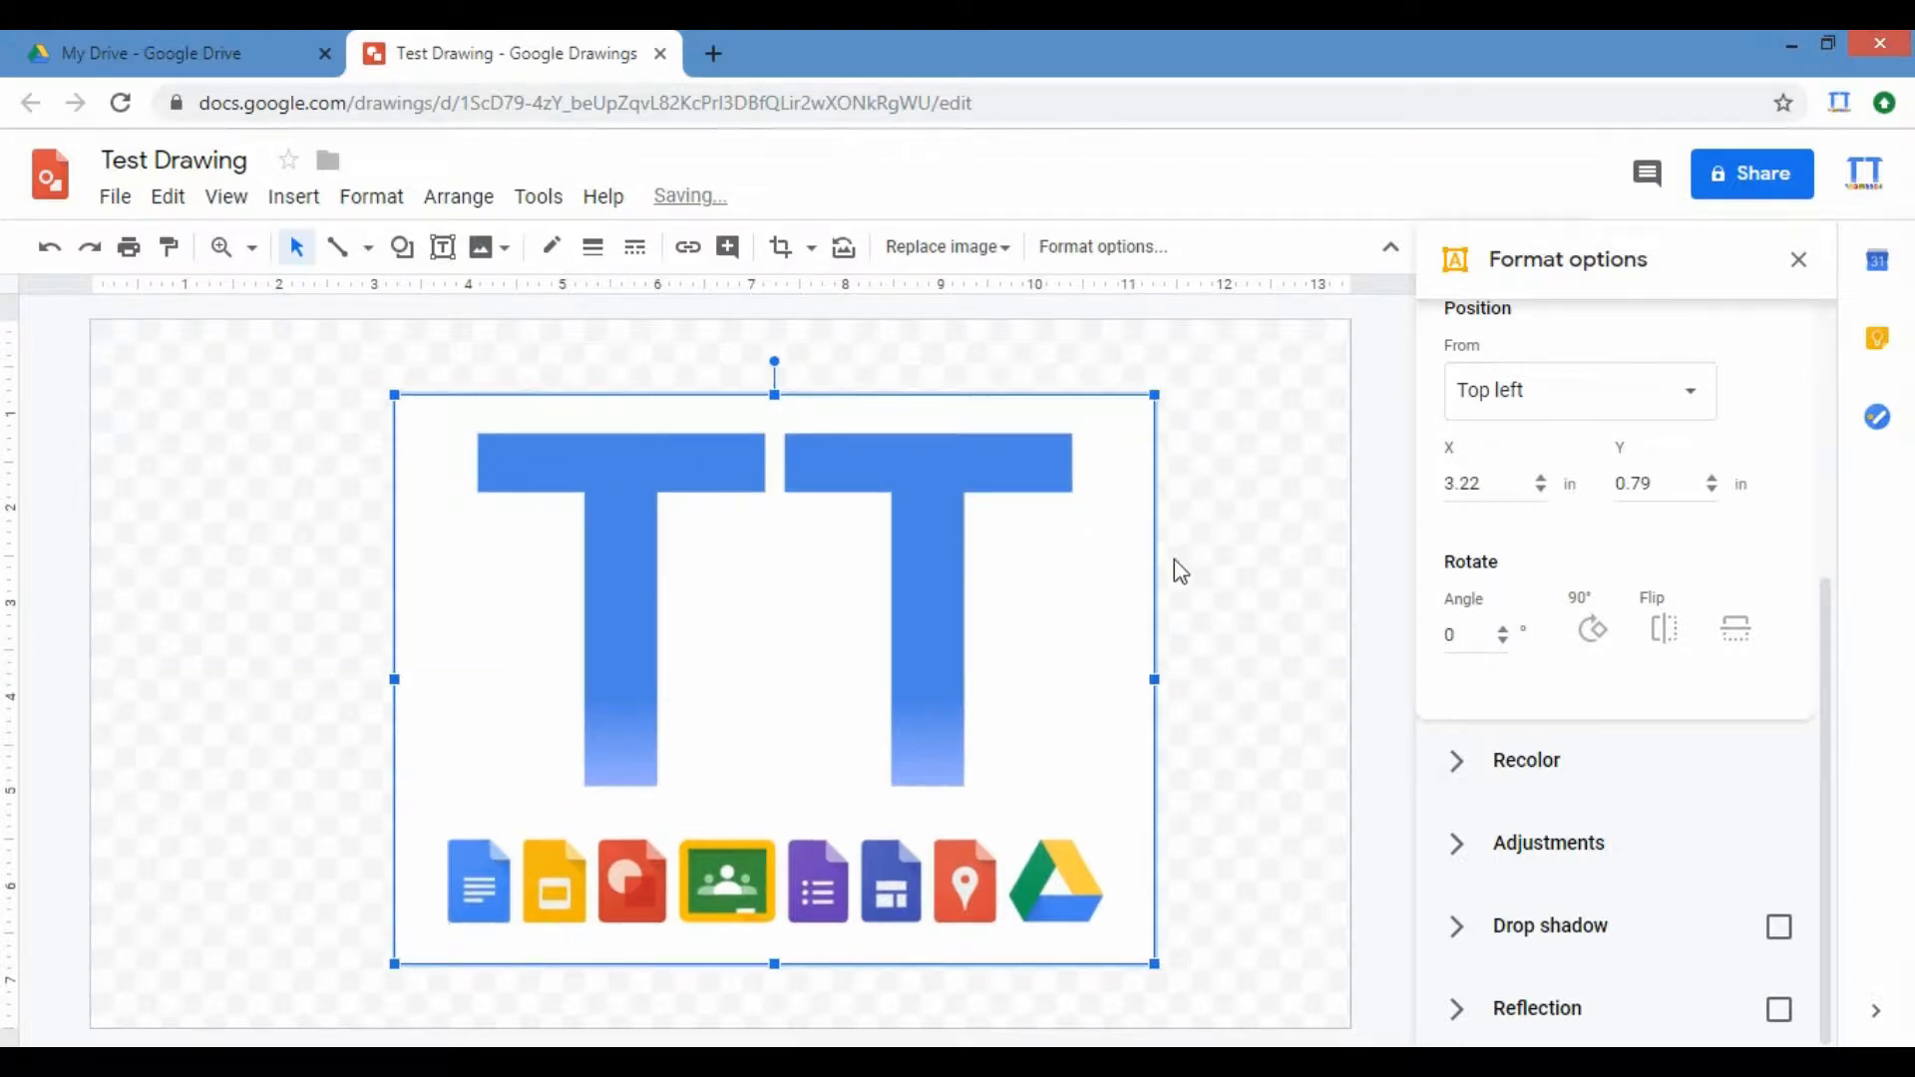
key("ctrl+z")
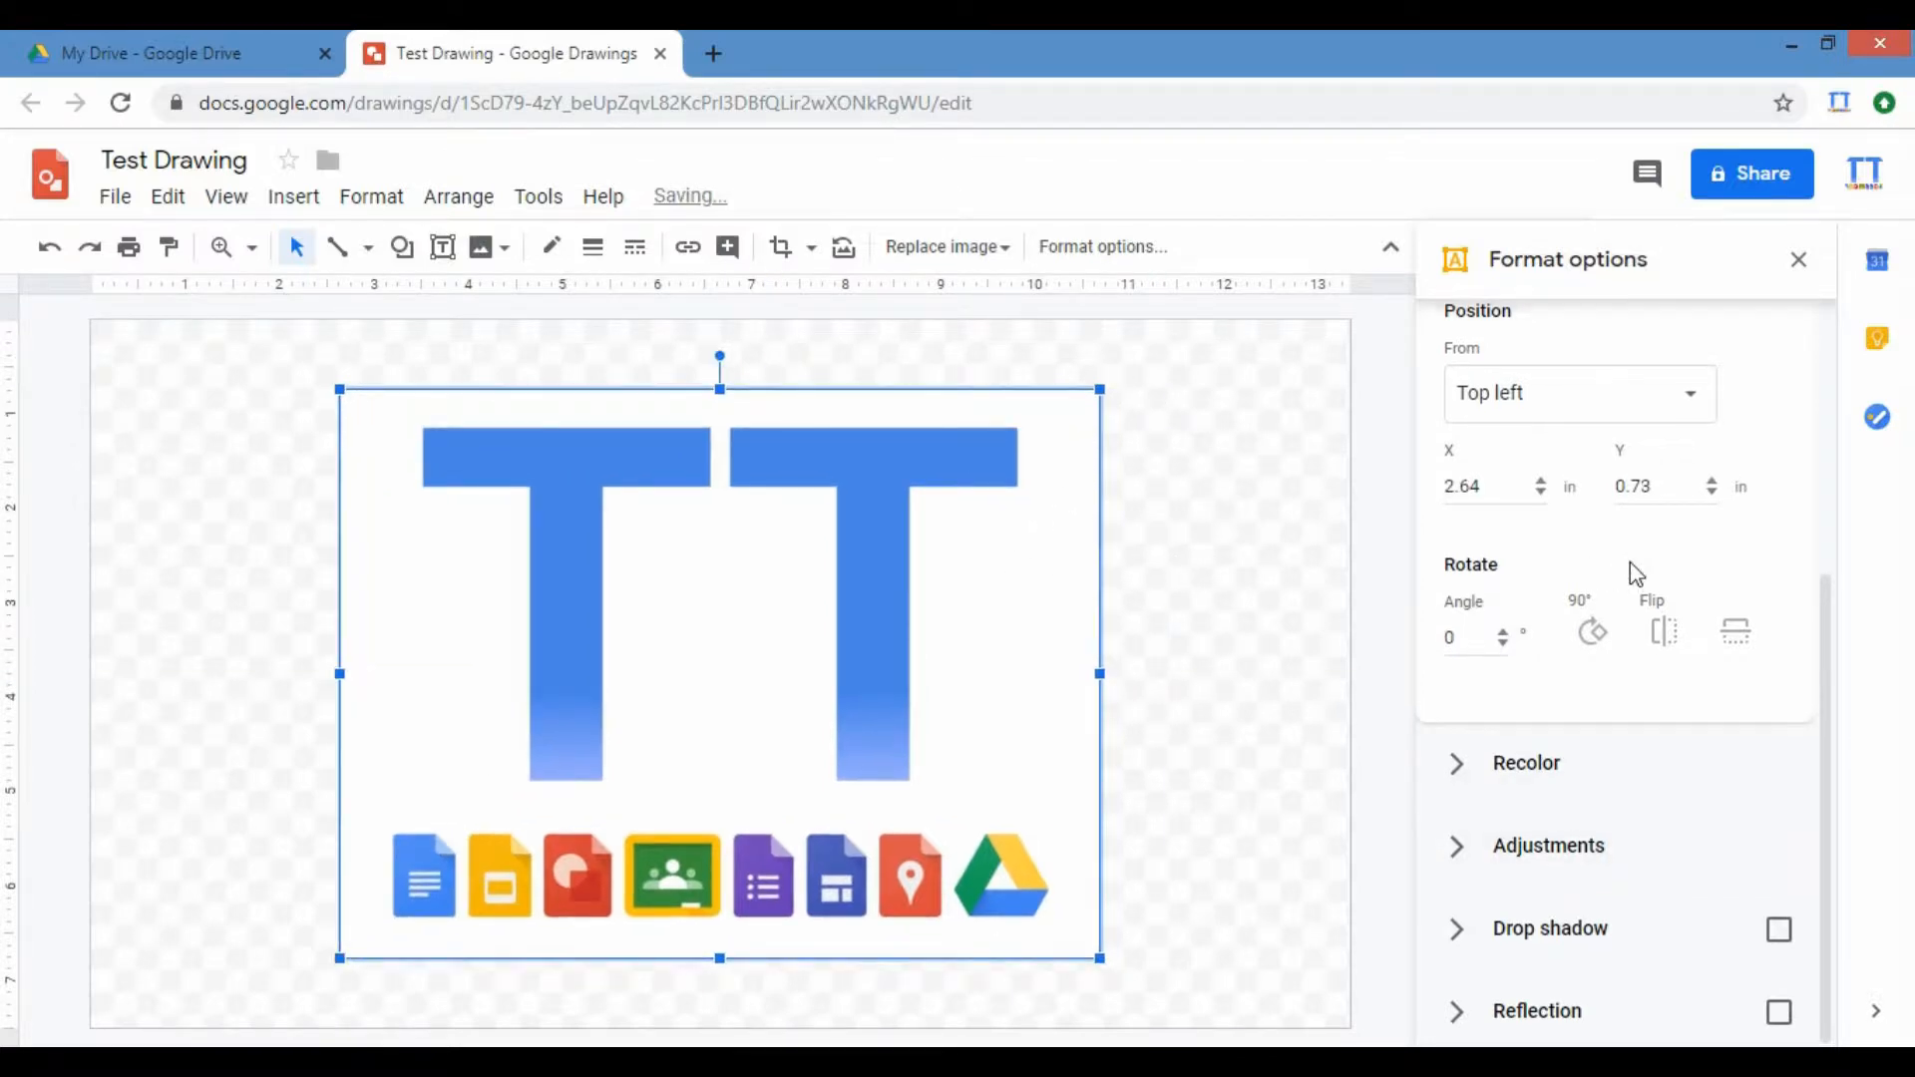
scroll(1629, 564, "up", 4)
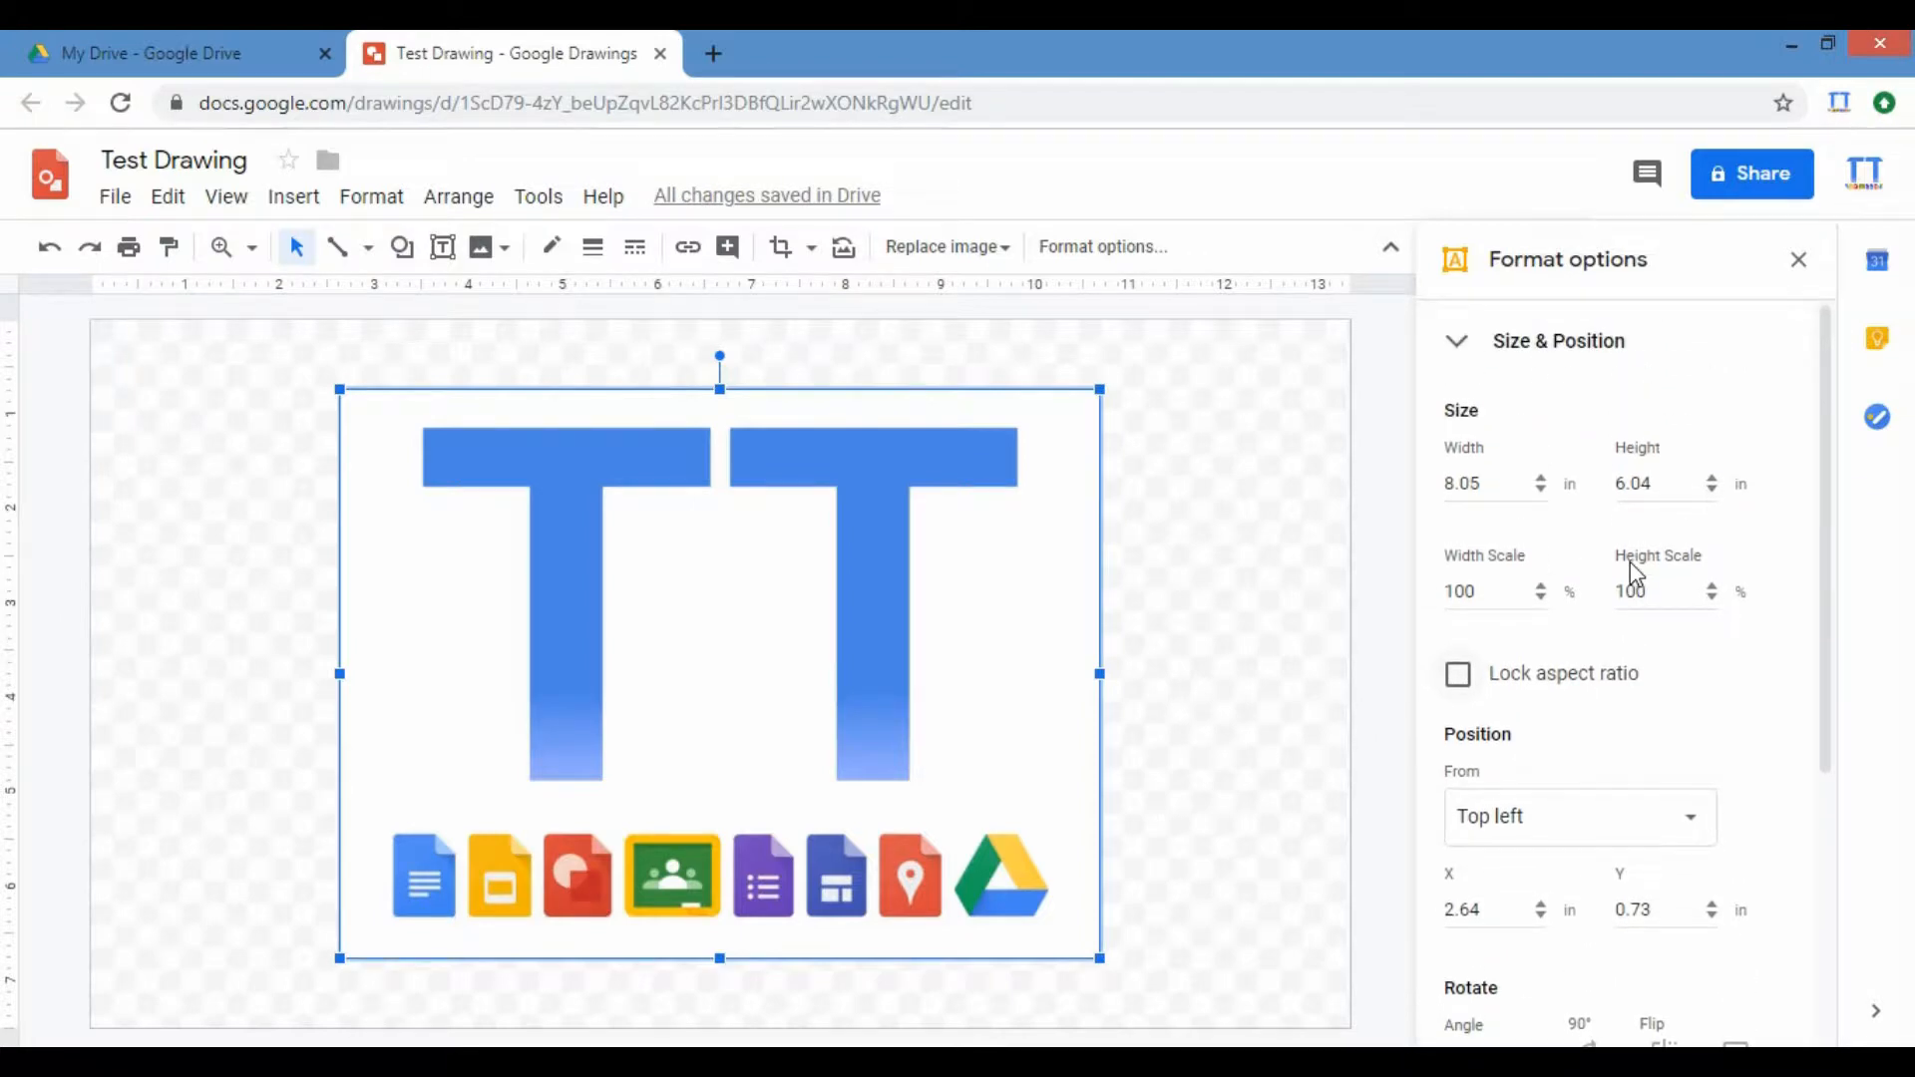
Step: Try resizing the logo from its top edge and upper-right corner with the aspect ratio locked, undoing each resize
scroll(1630, 563, "down", 3)
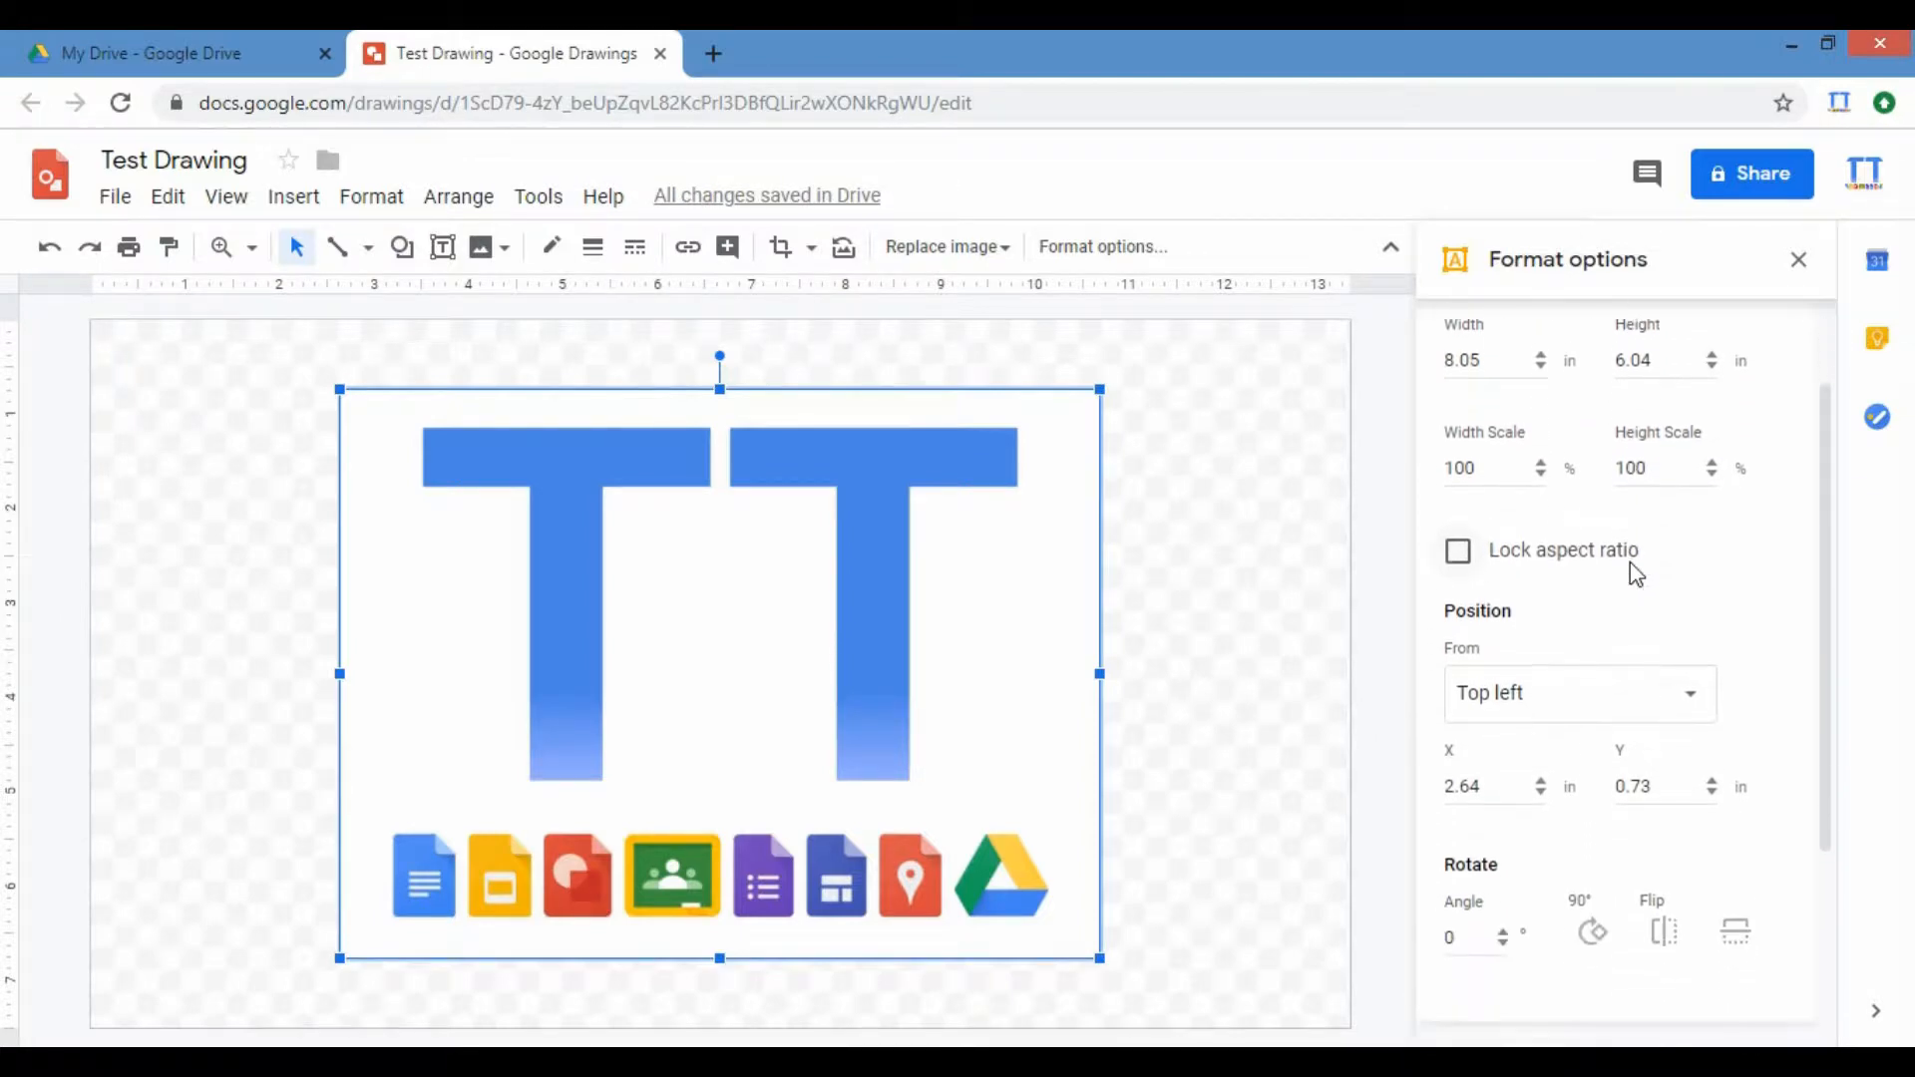
scroll(1630, 564, "up", 2)
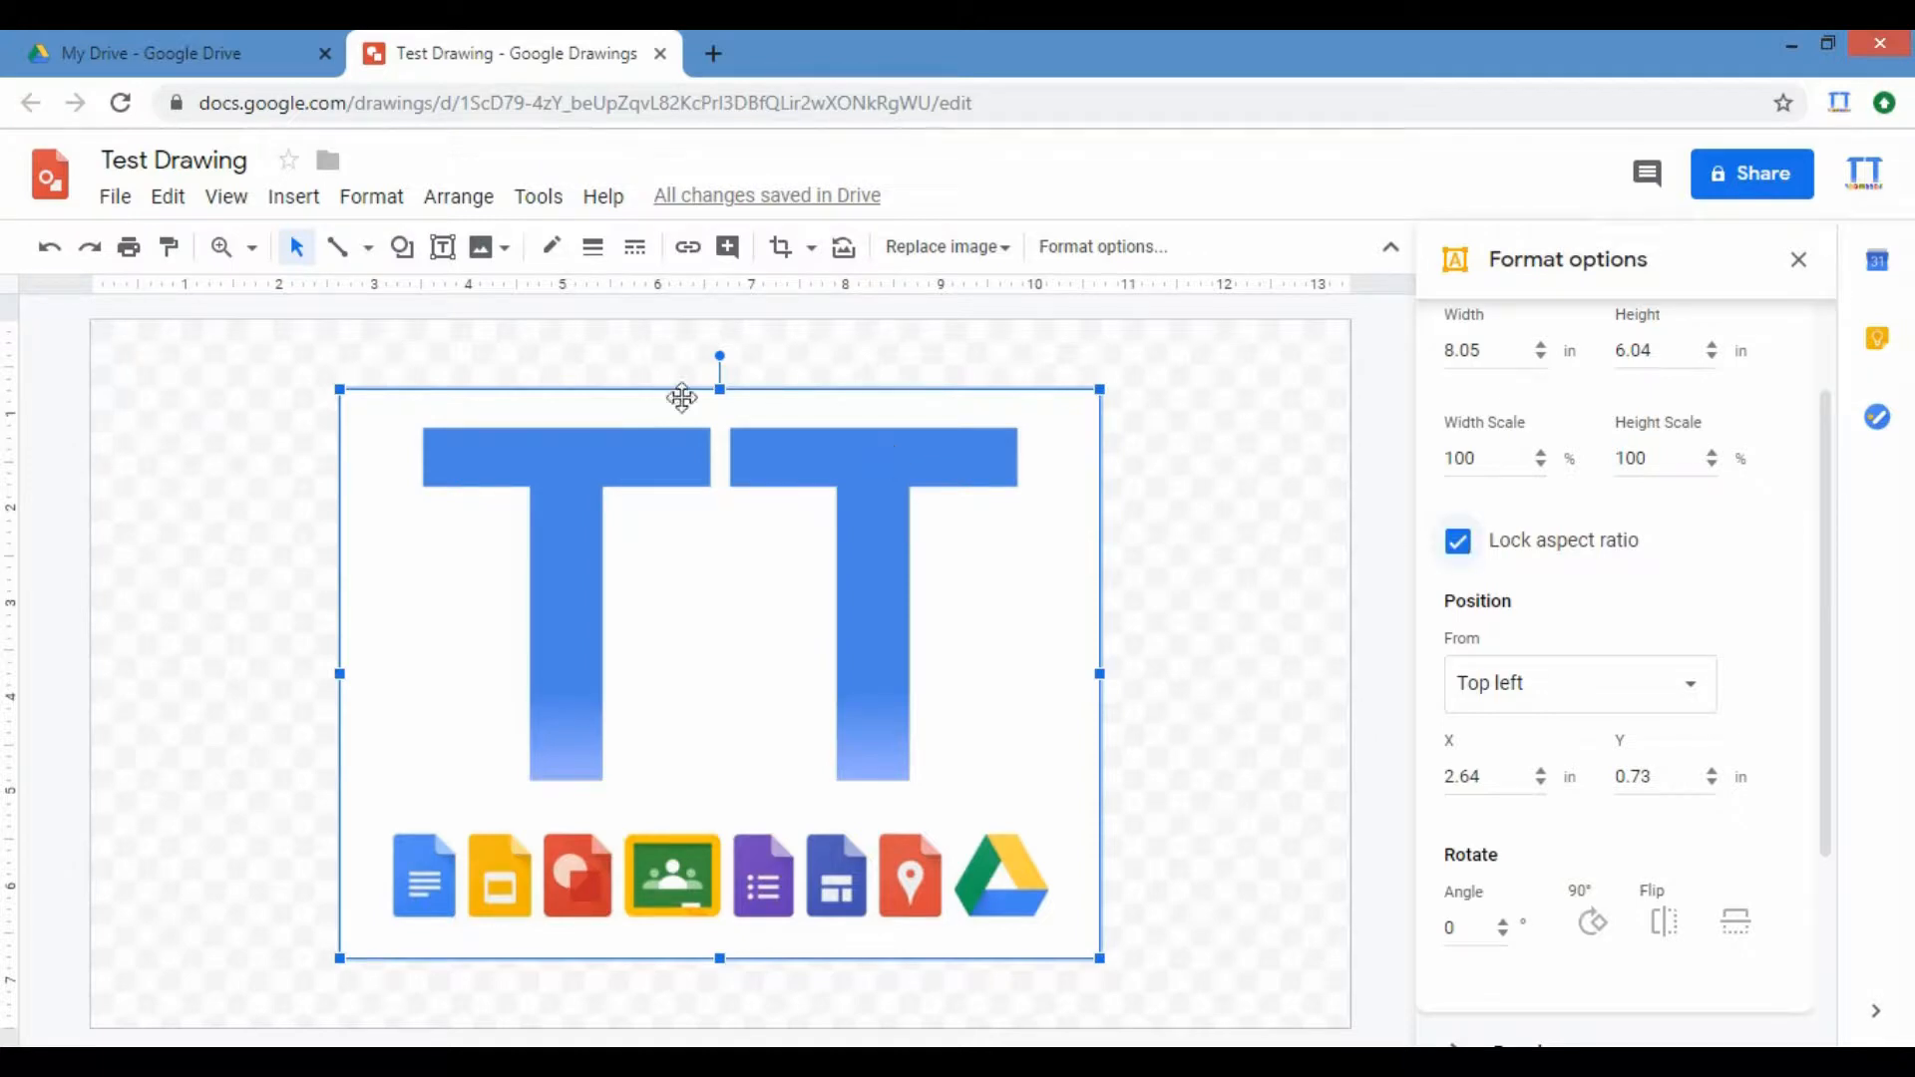
left_click_drag(720, 389, 716, 439)
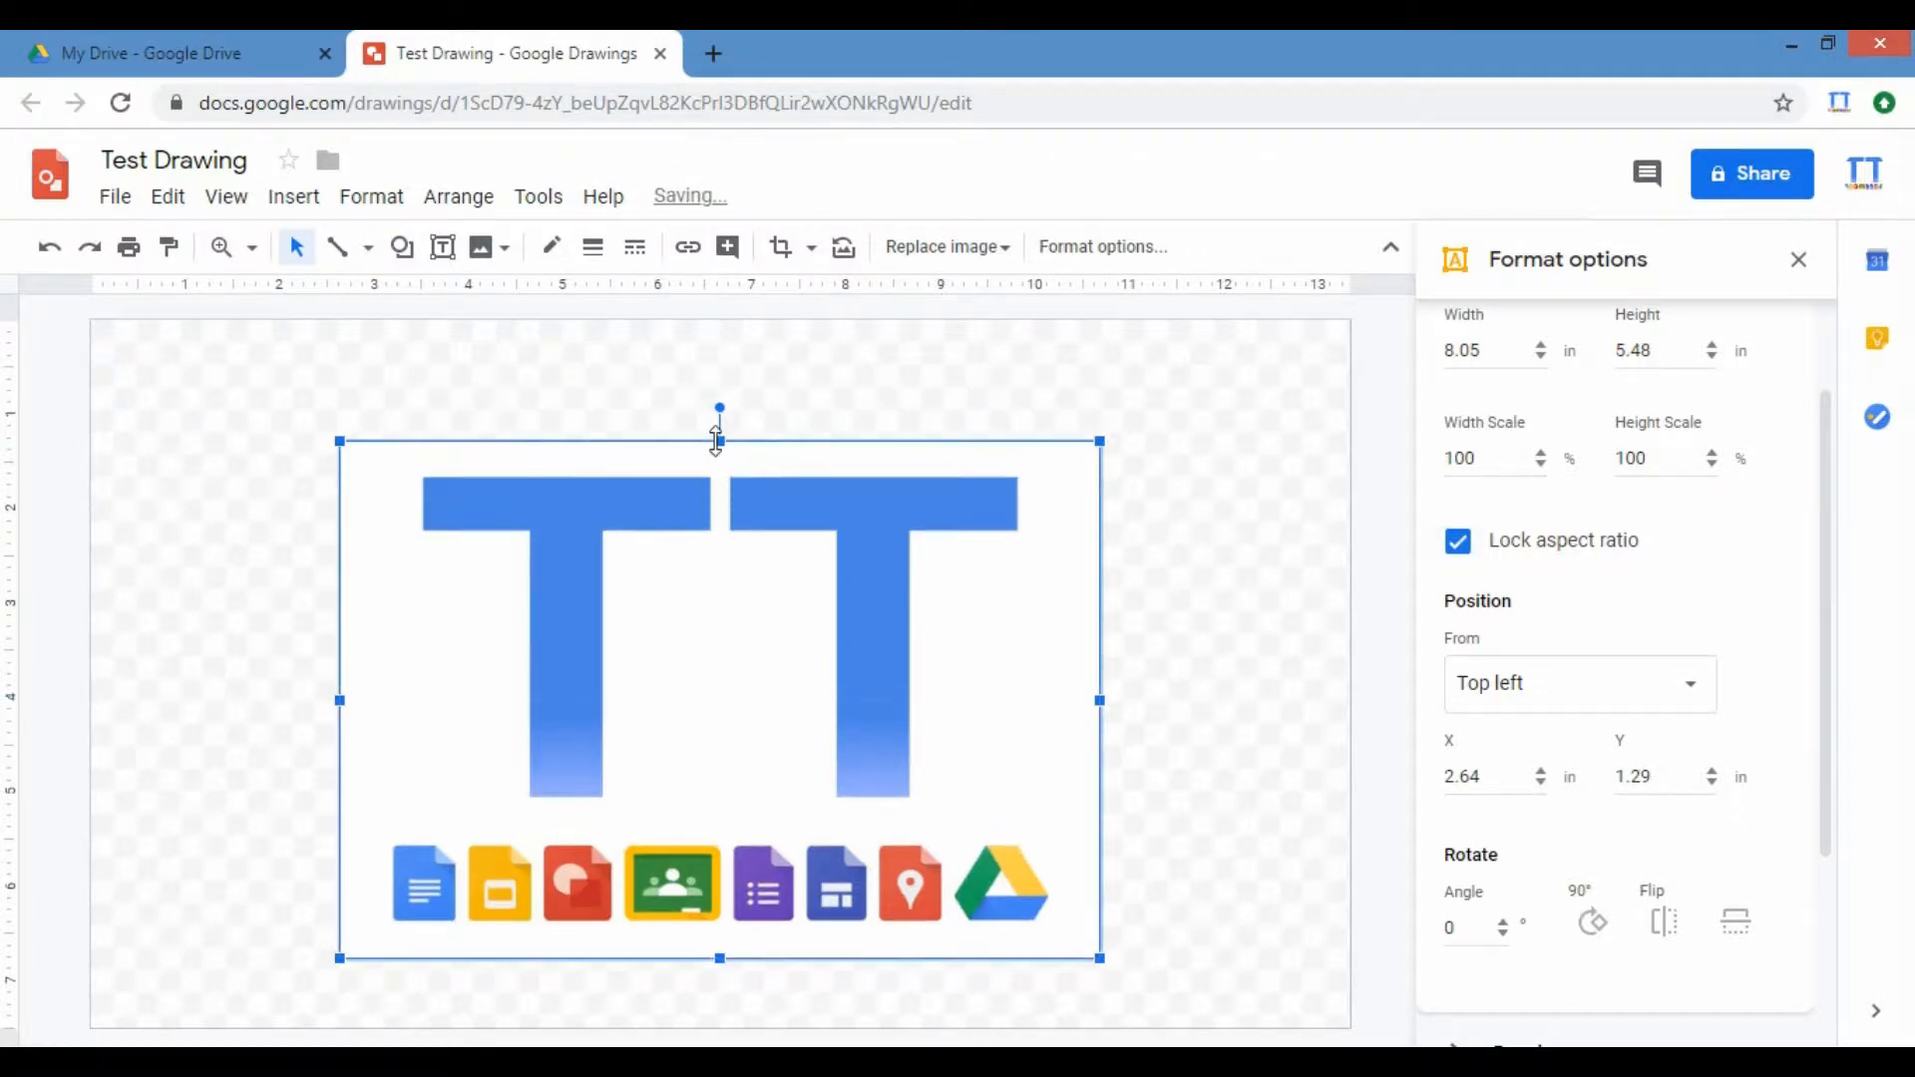
key("ctrl+z")
left_click_drag(1097, 389, 1184, 346)
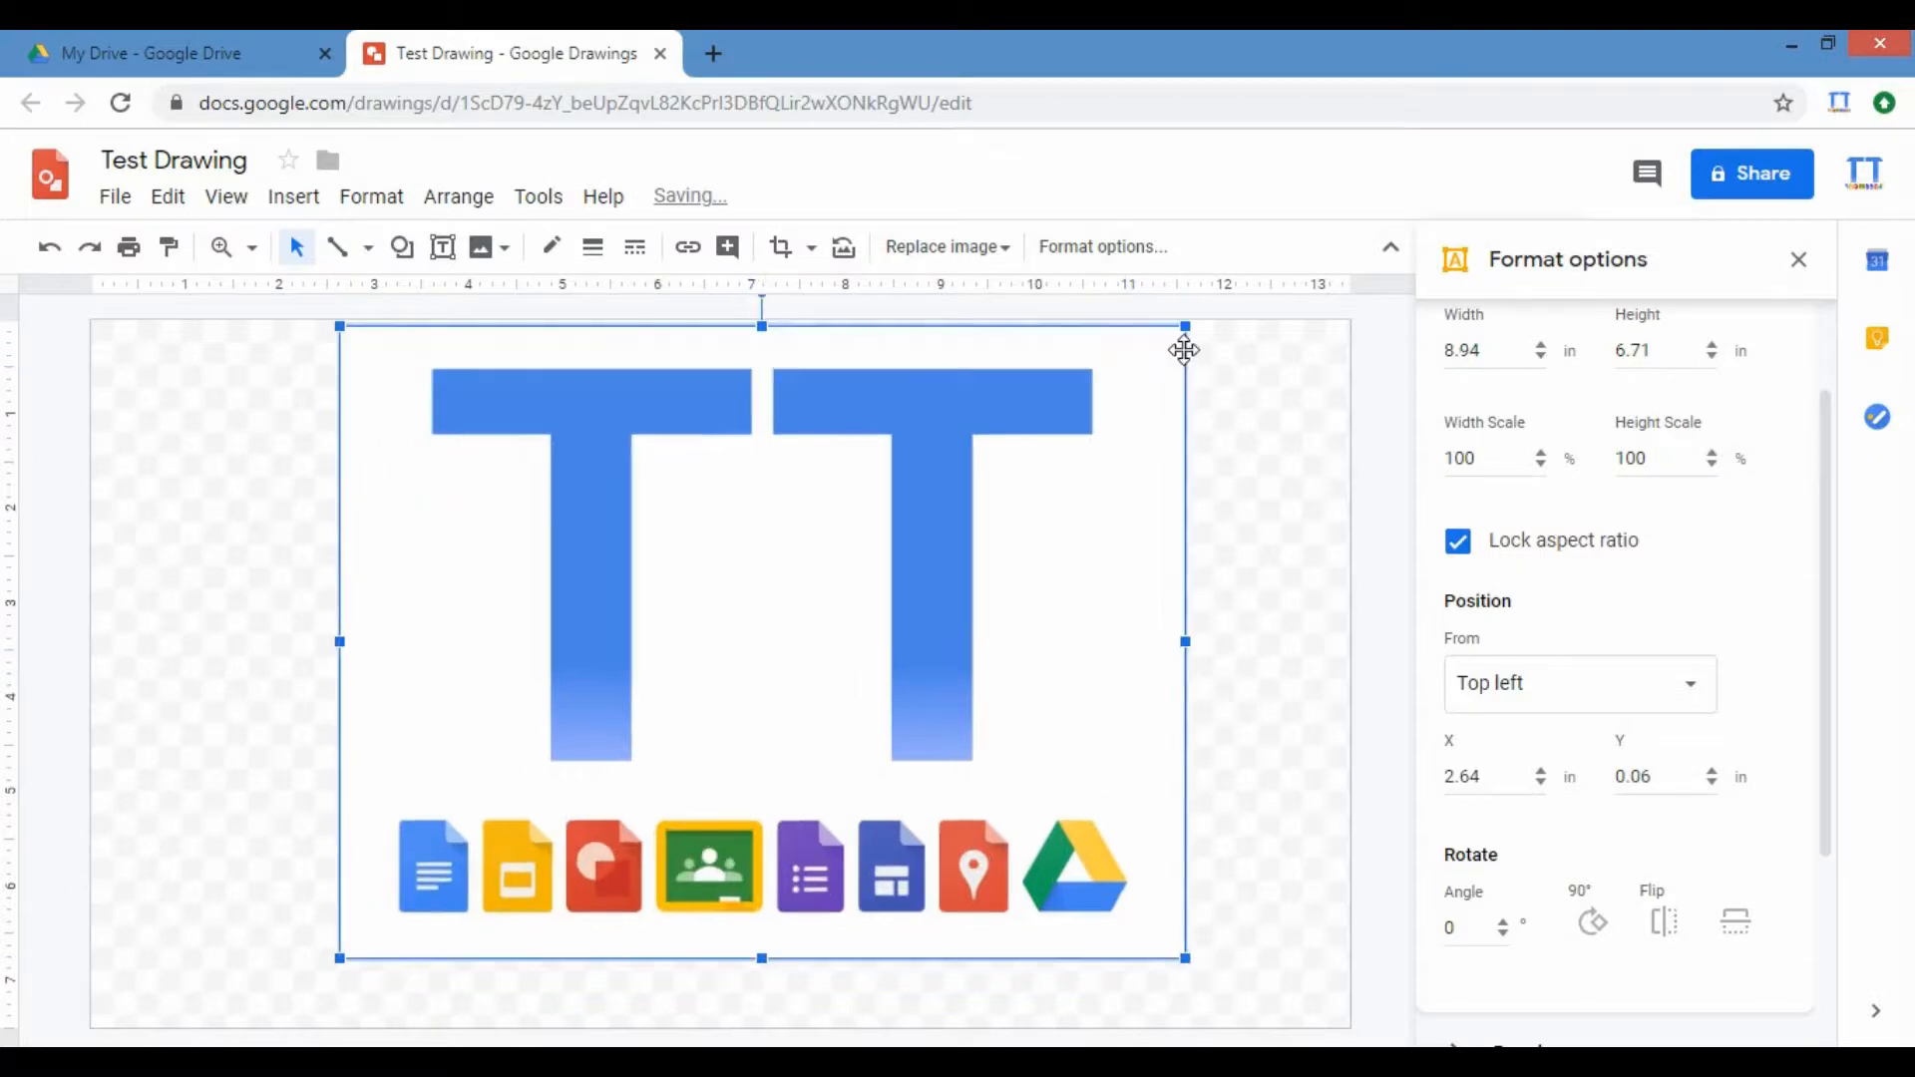
key("ctrl+z")
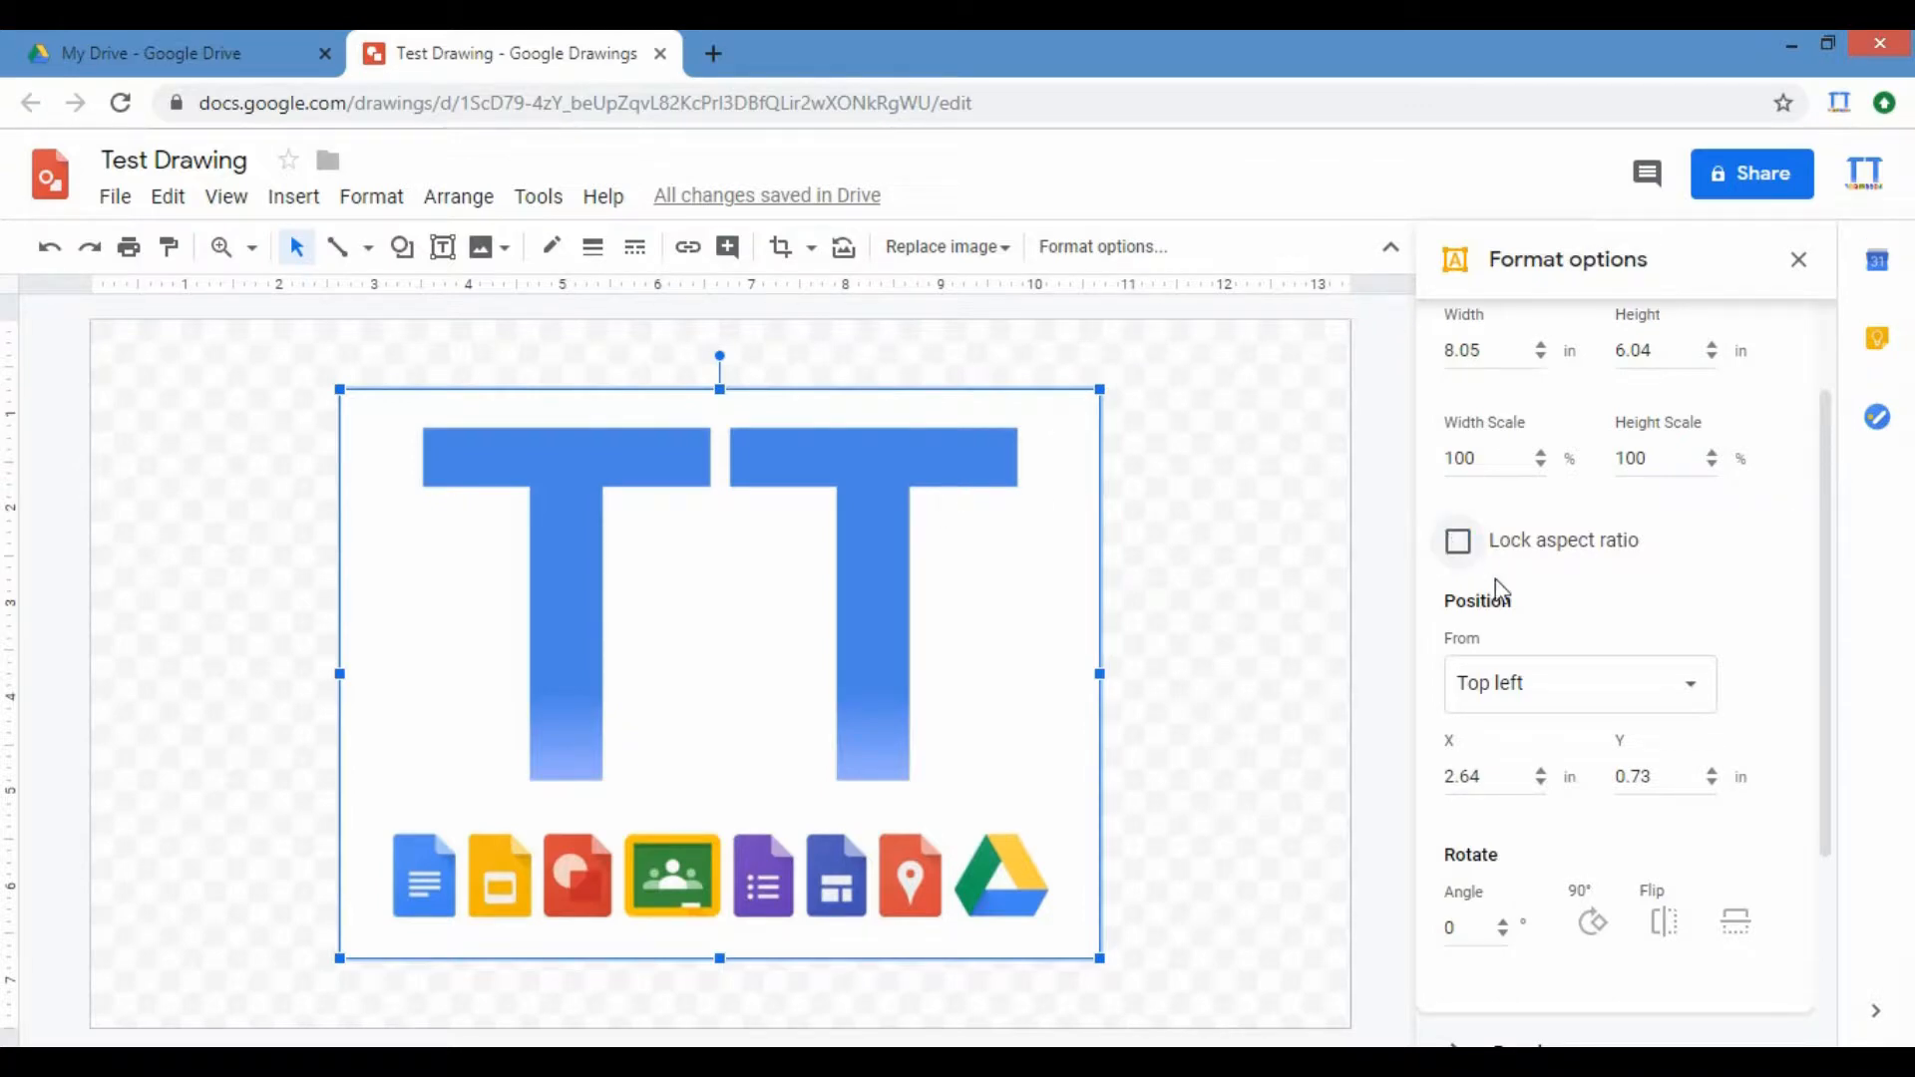
scroll(1496, 589, "down", 3)
scroll(1493, 590, "up", 5)
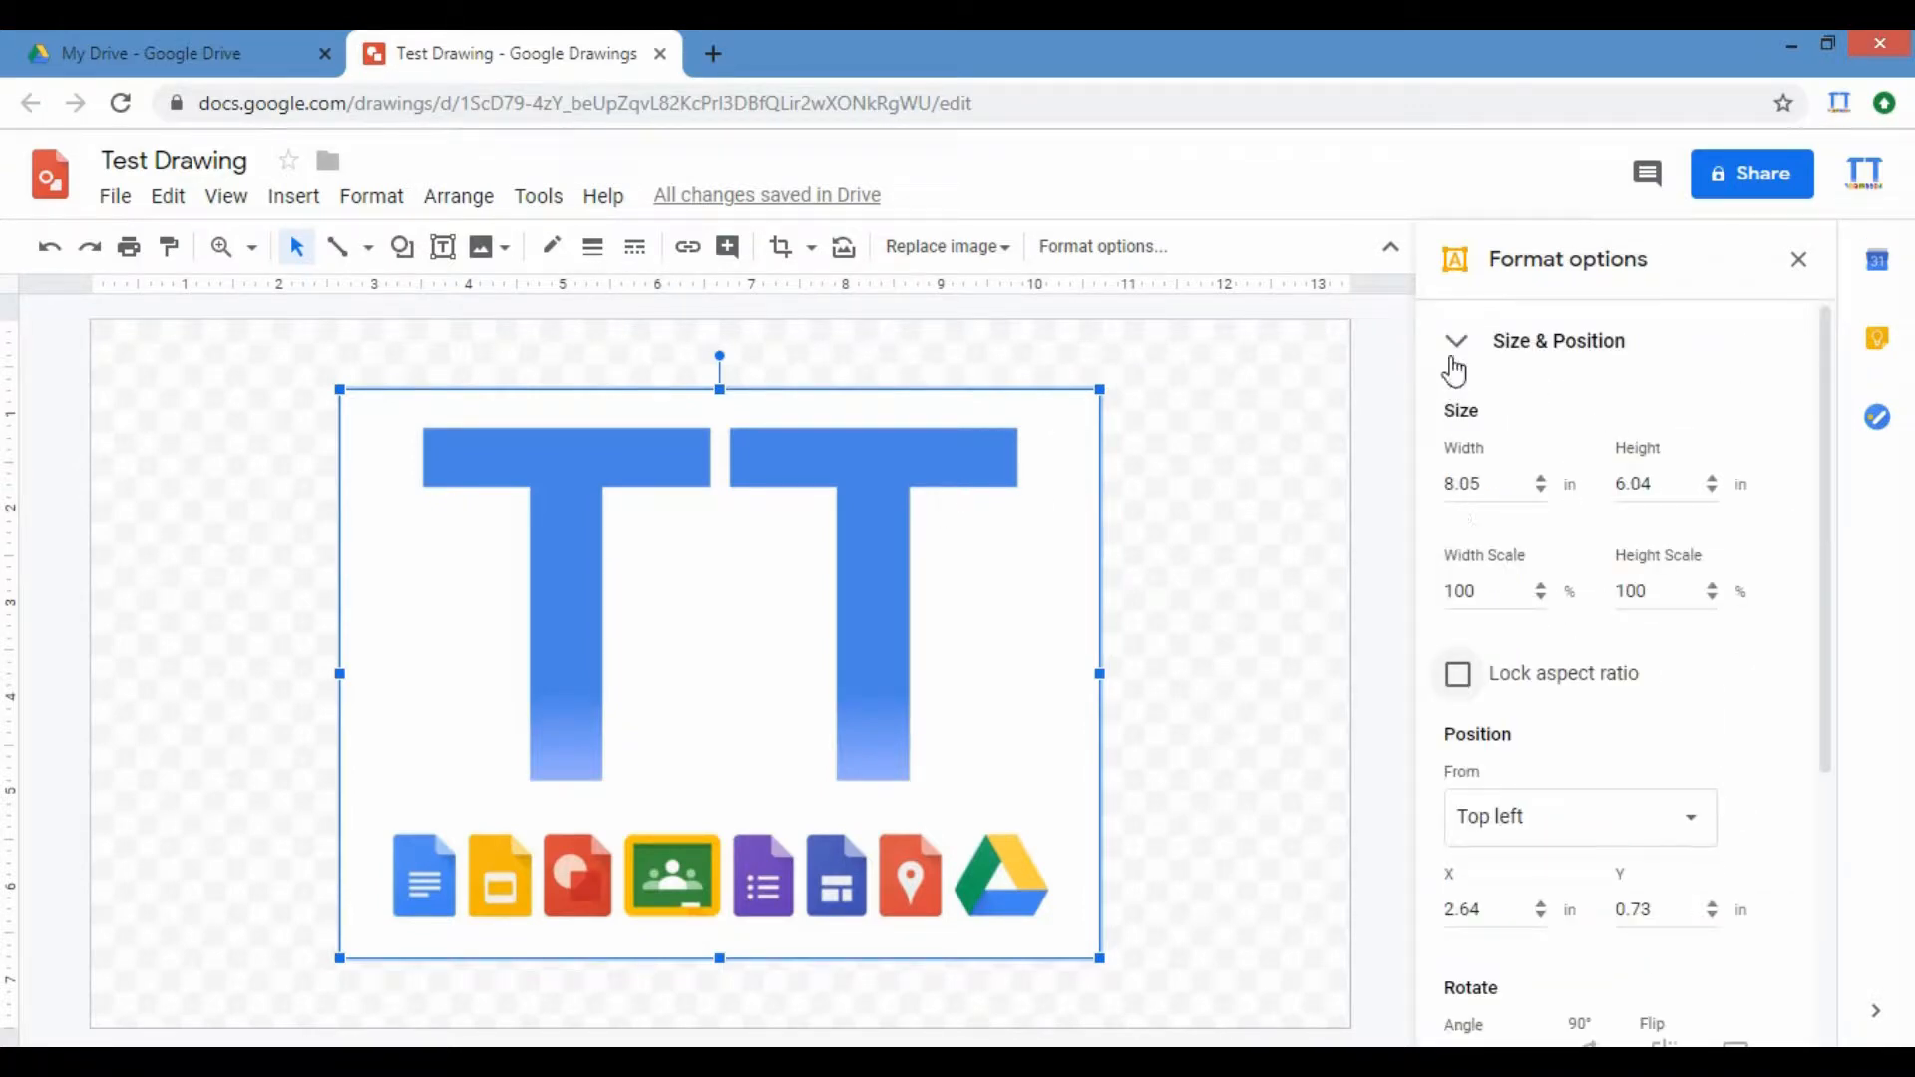
left_click(1455, 341)
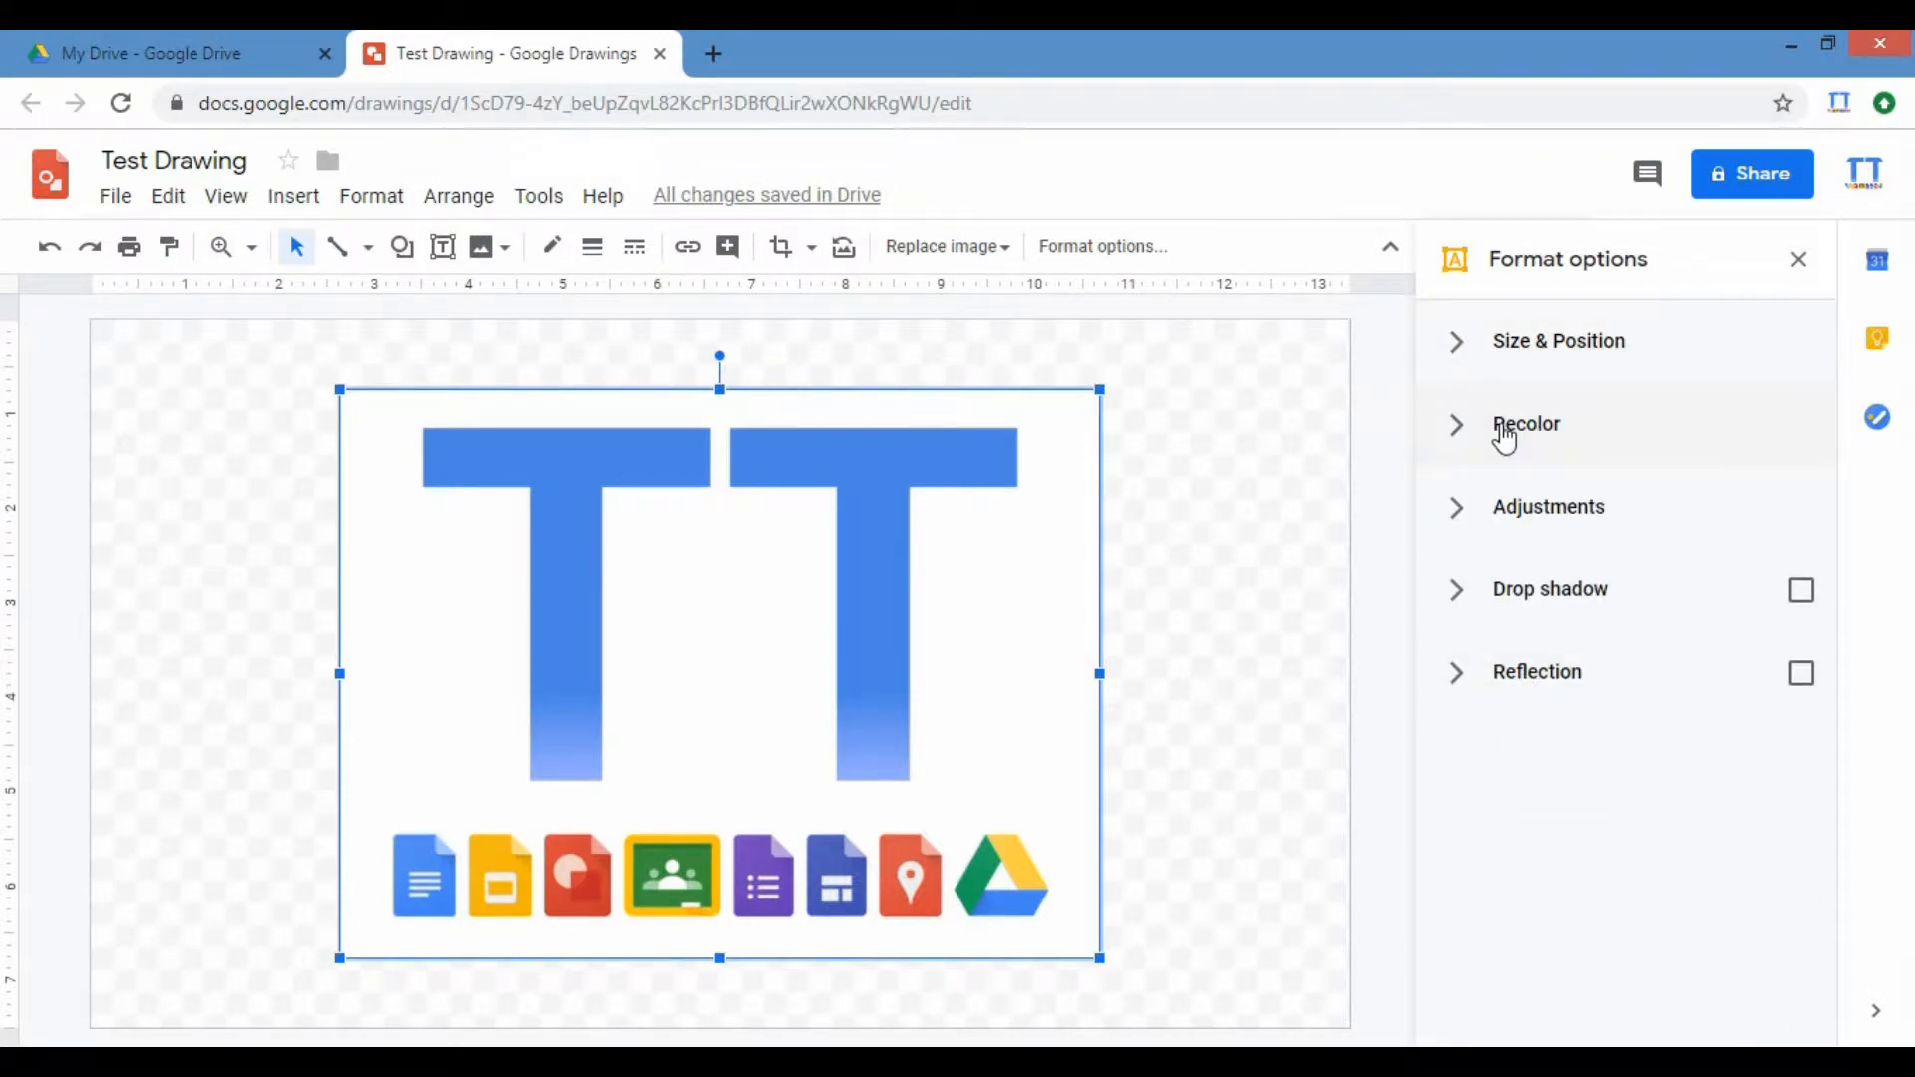
Step: Look through the recolor presets and apply Light 1 to the logo image
left_click(1504, 438)
left_click(1510, 501)
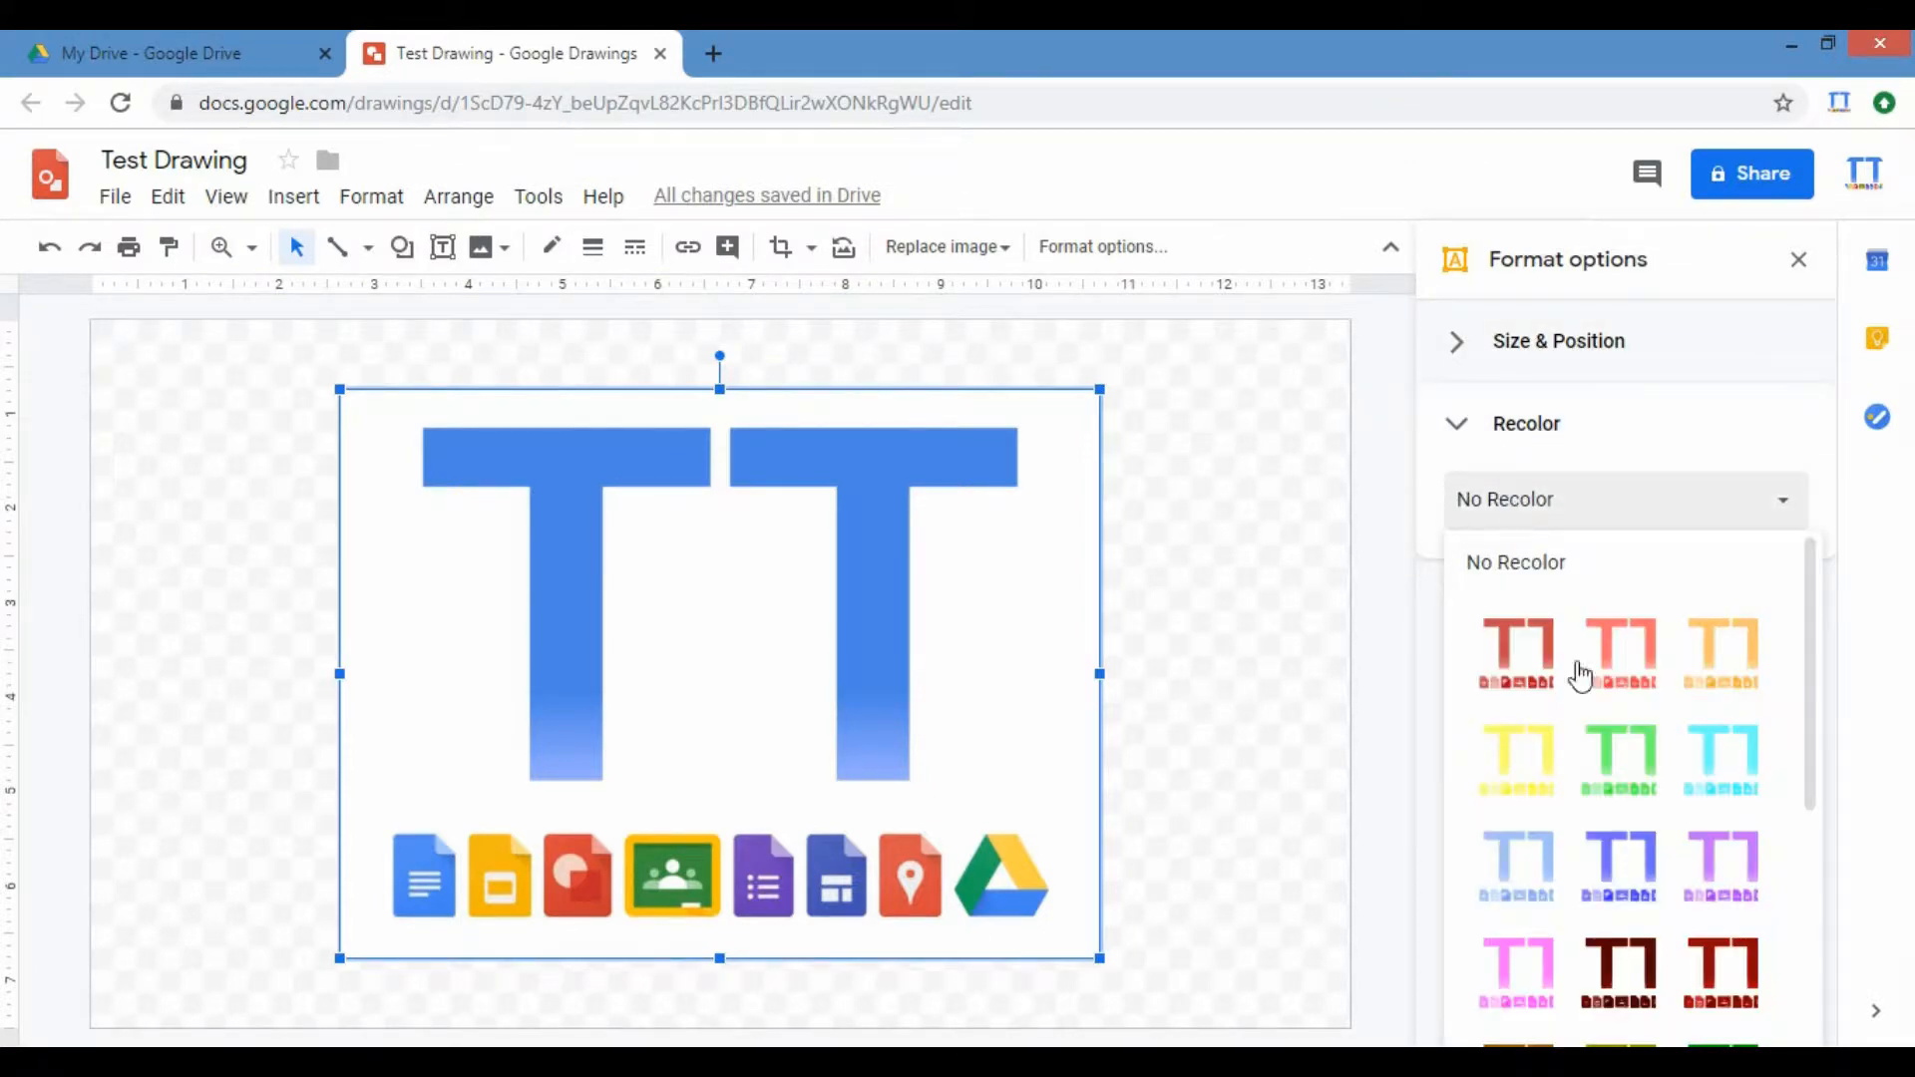
scroll(1625, 778, "down", 5)
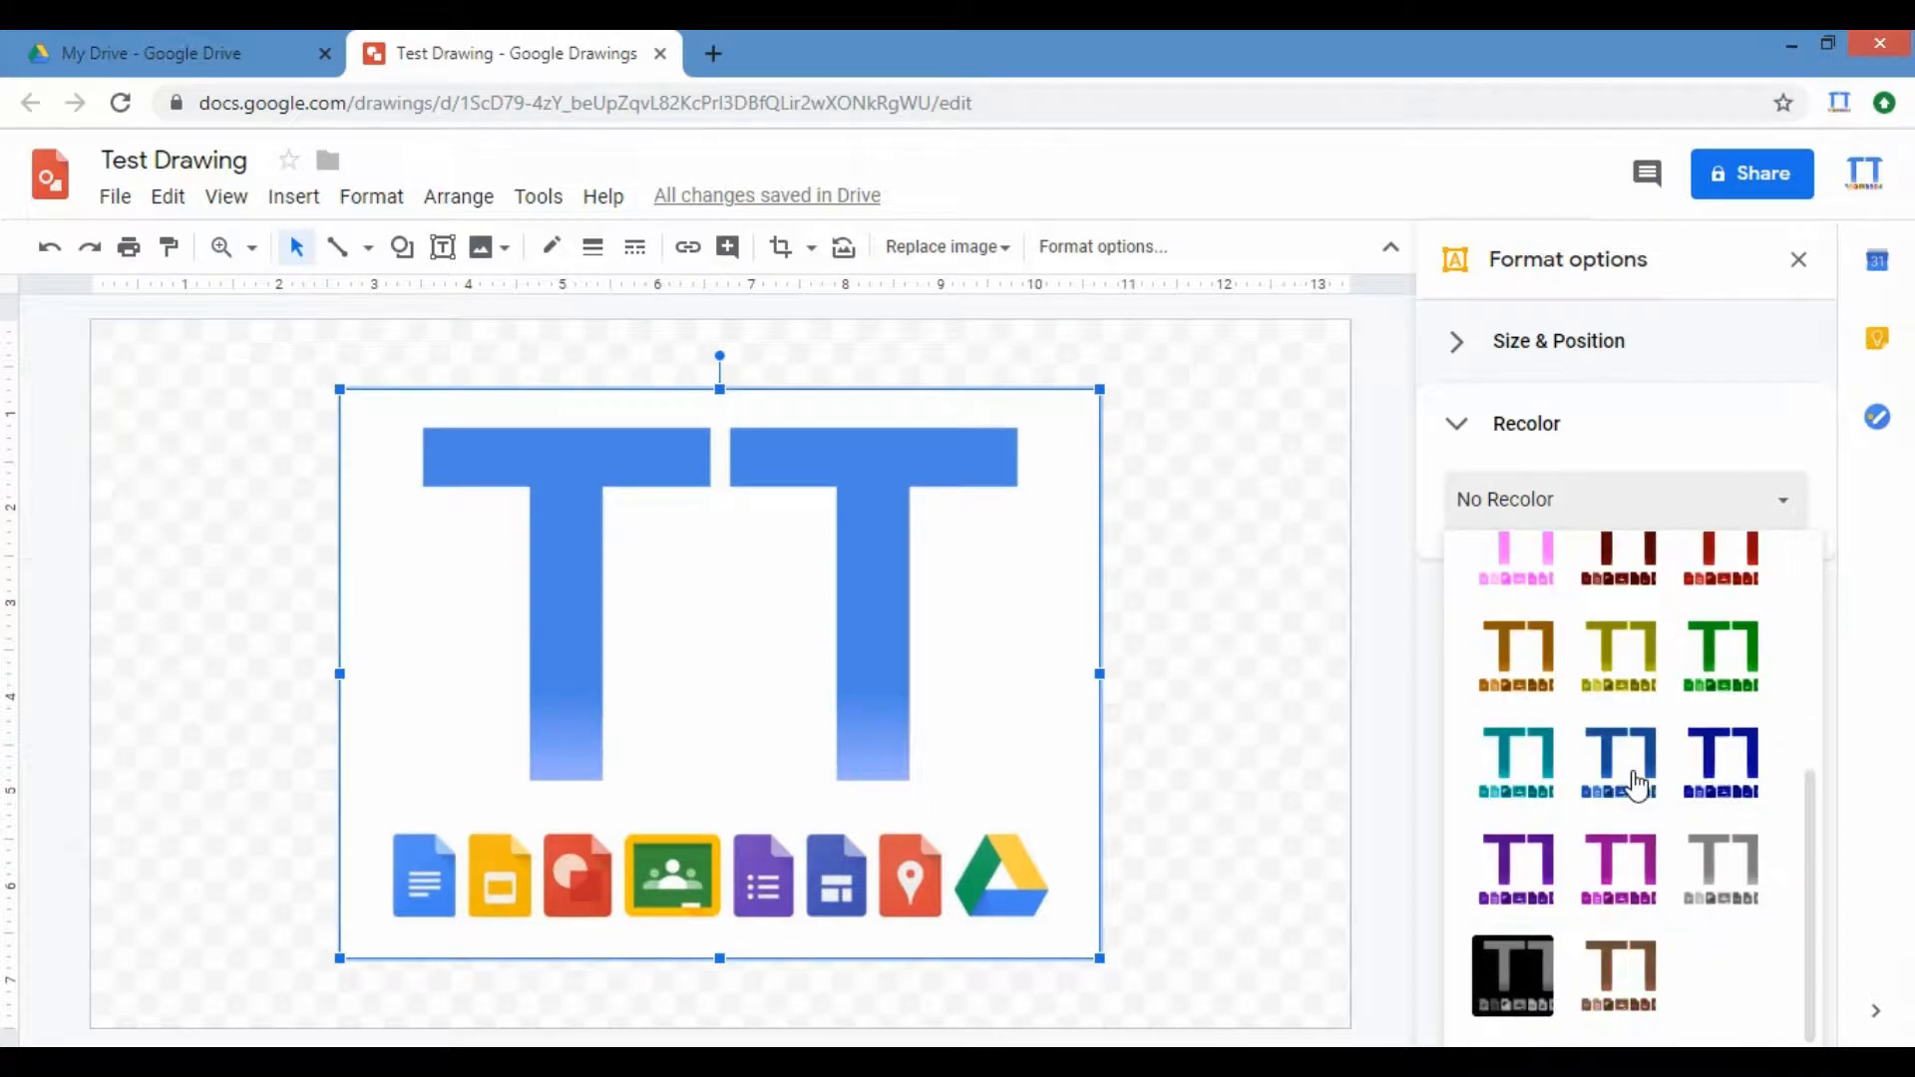
scroll(1634, 783, "up", 5)
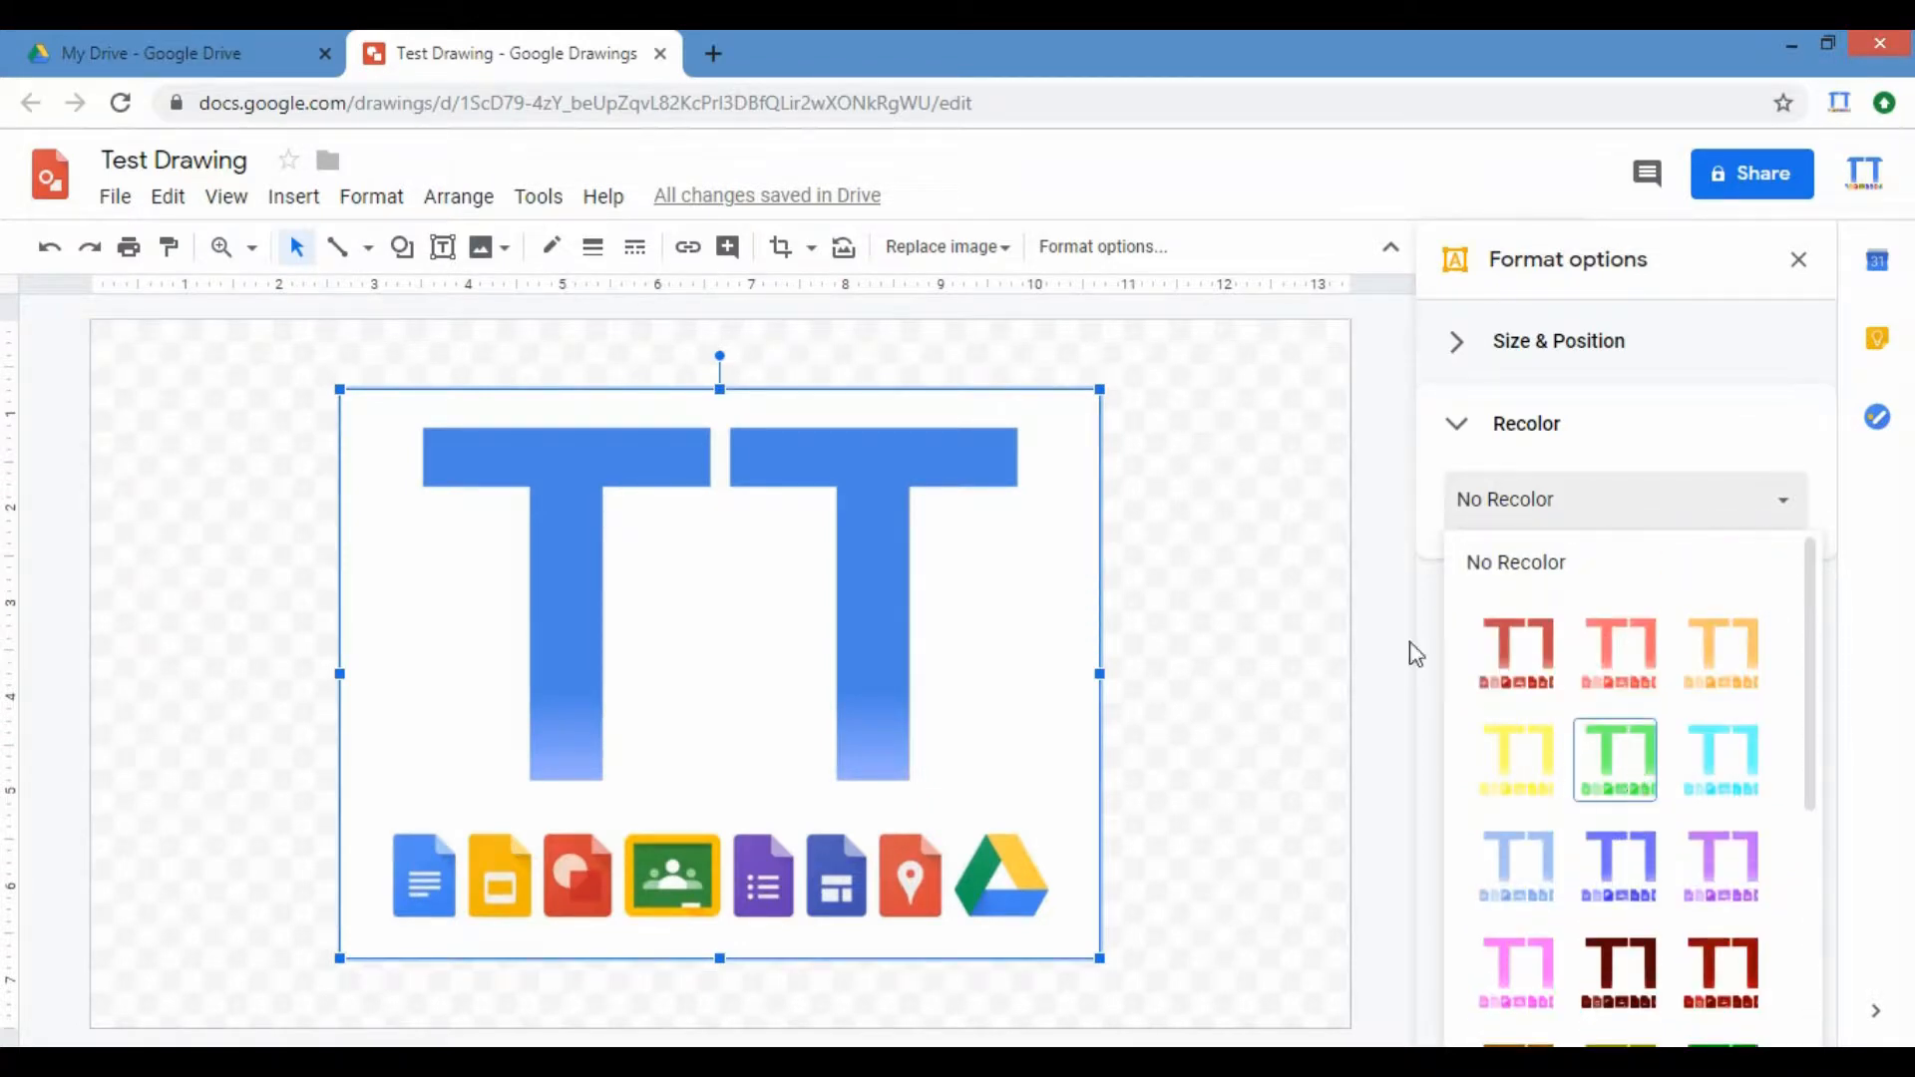
left_click(1507, 675)
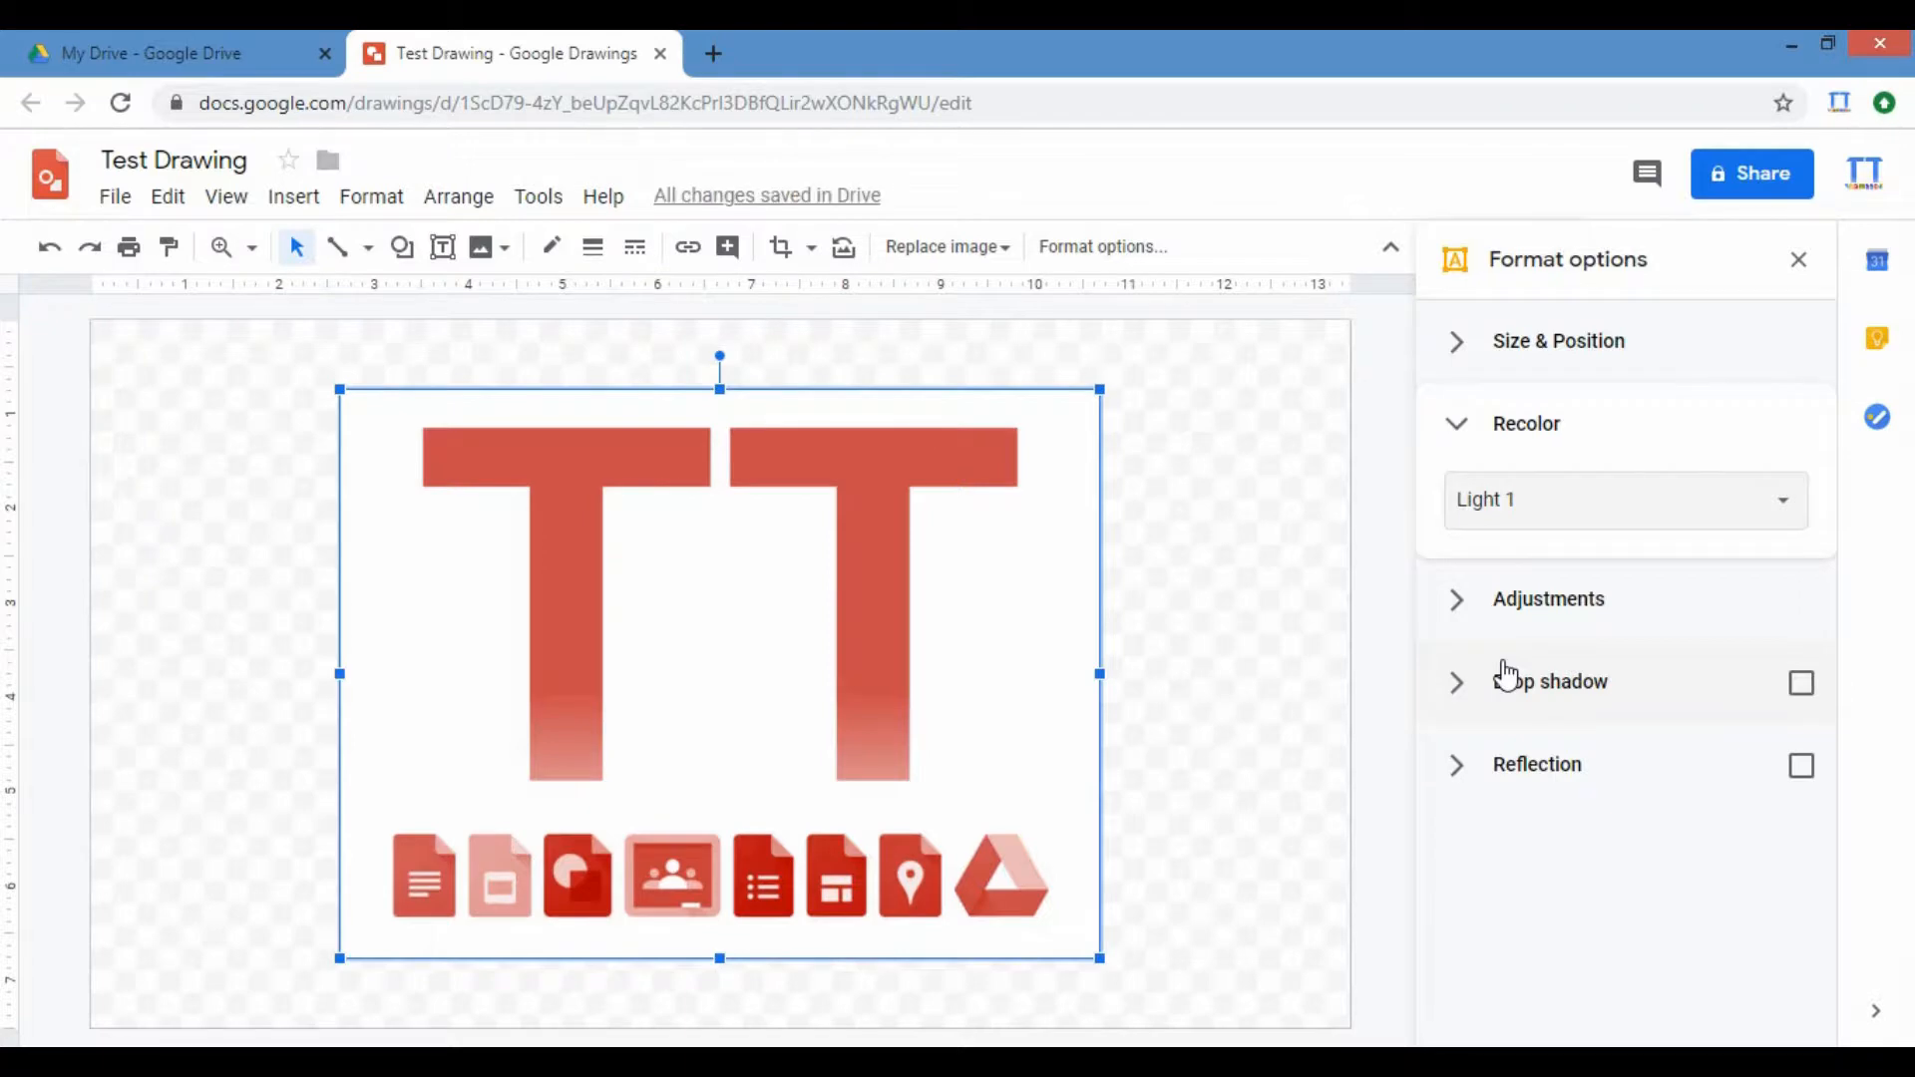
Step: Recolor the logo image with the Negative preset
left_click(1680, 508)
scroll(1613, 819, "down", 5)
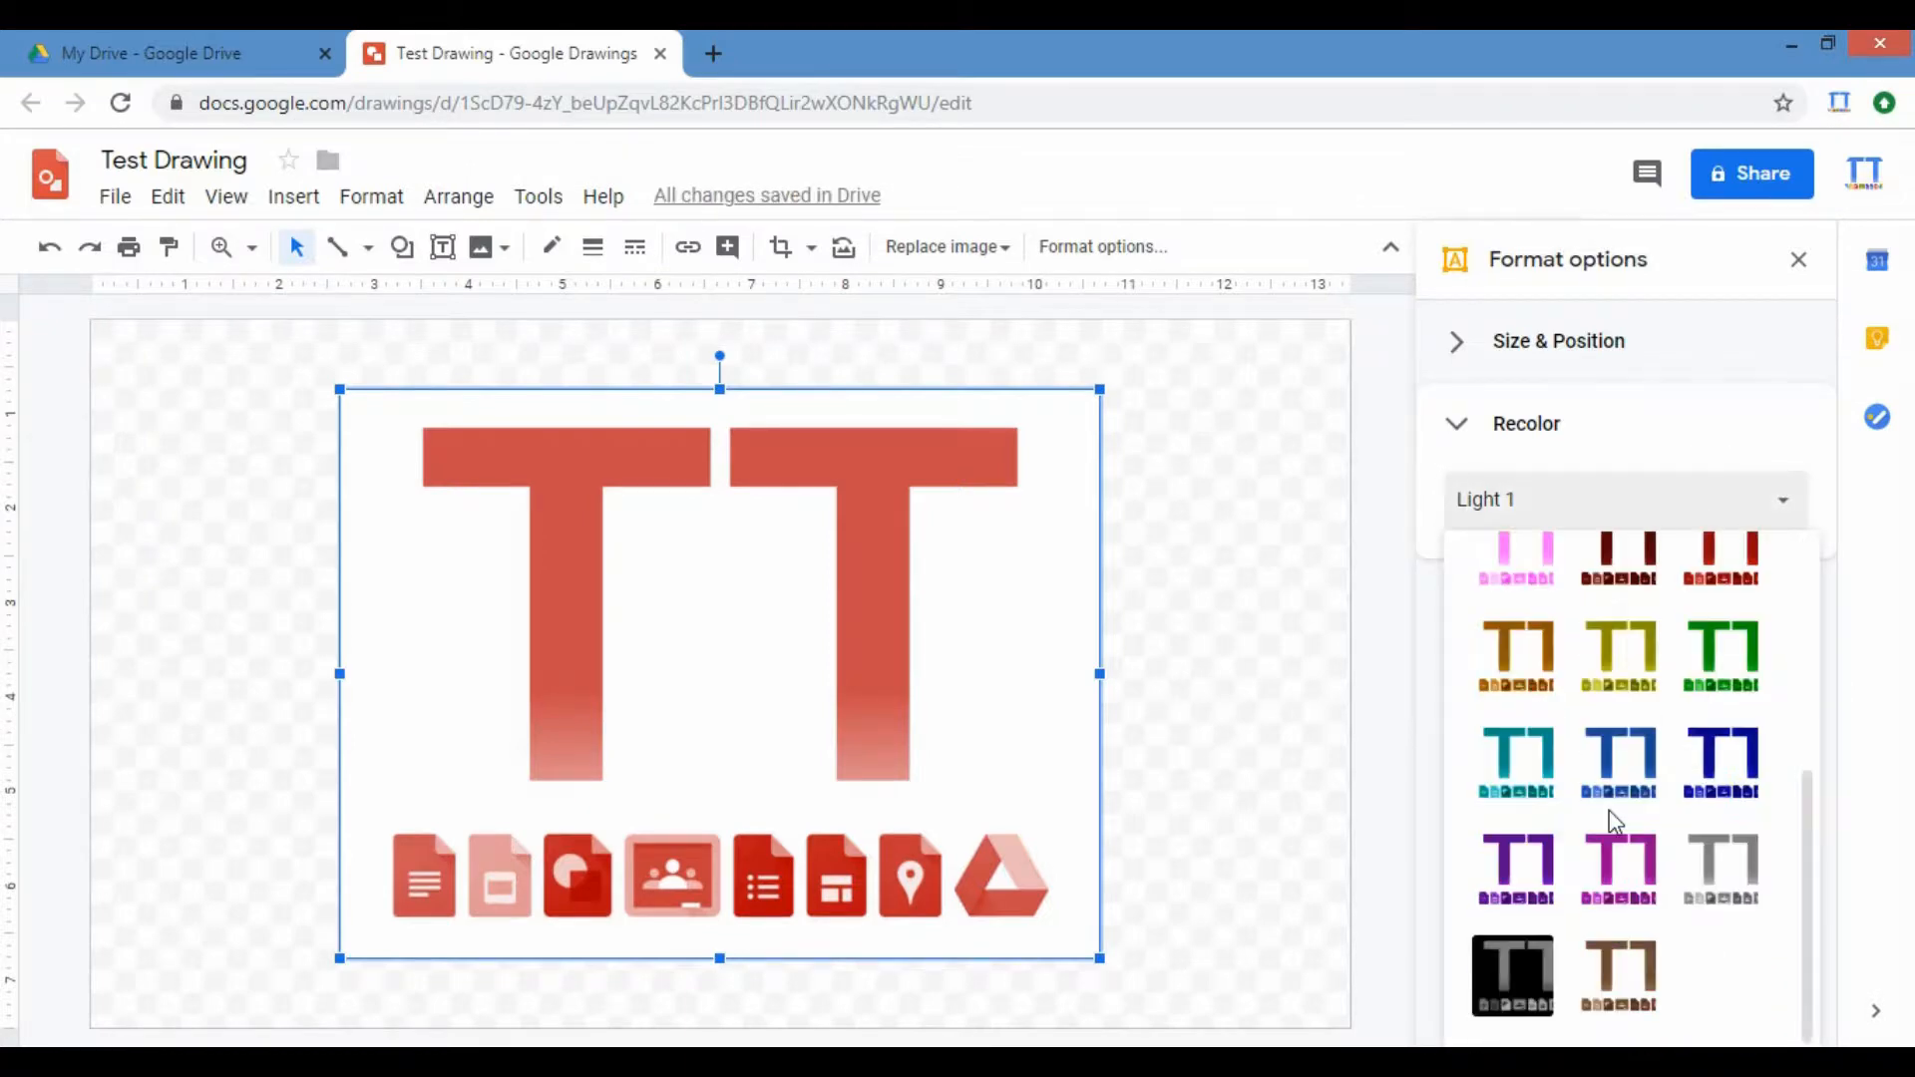
left_click(1506, 997)
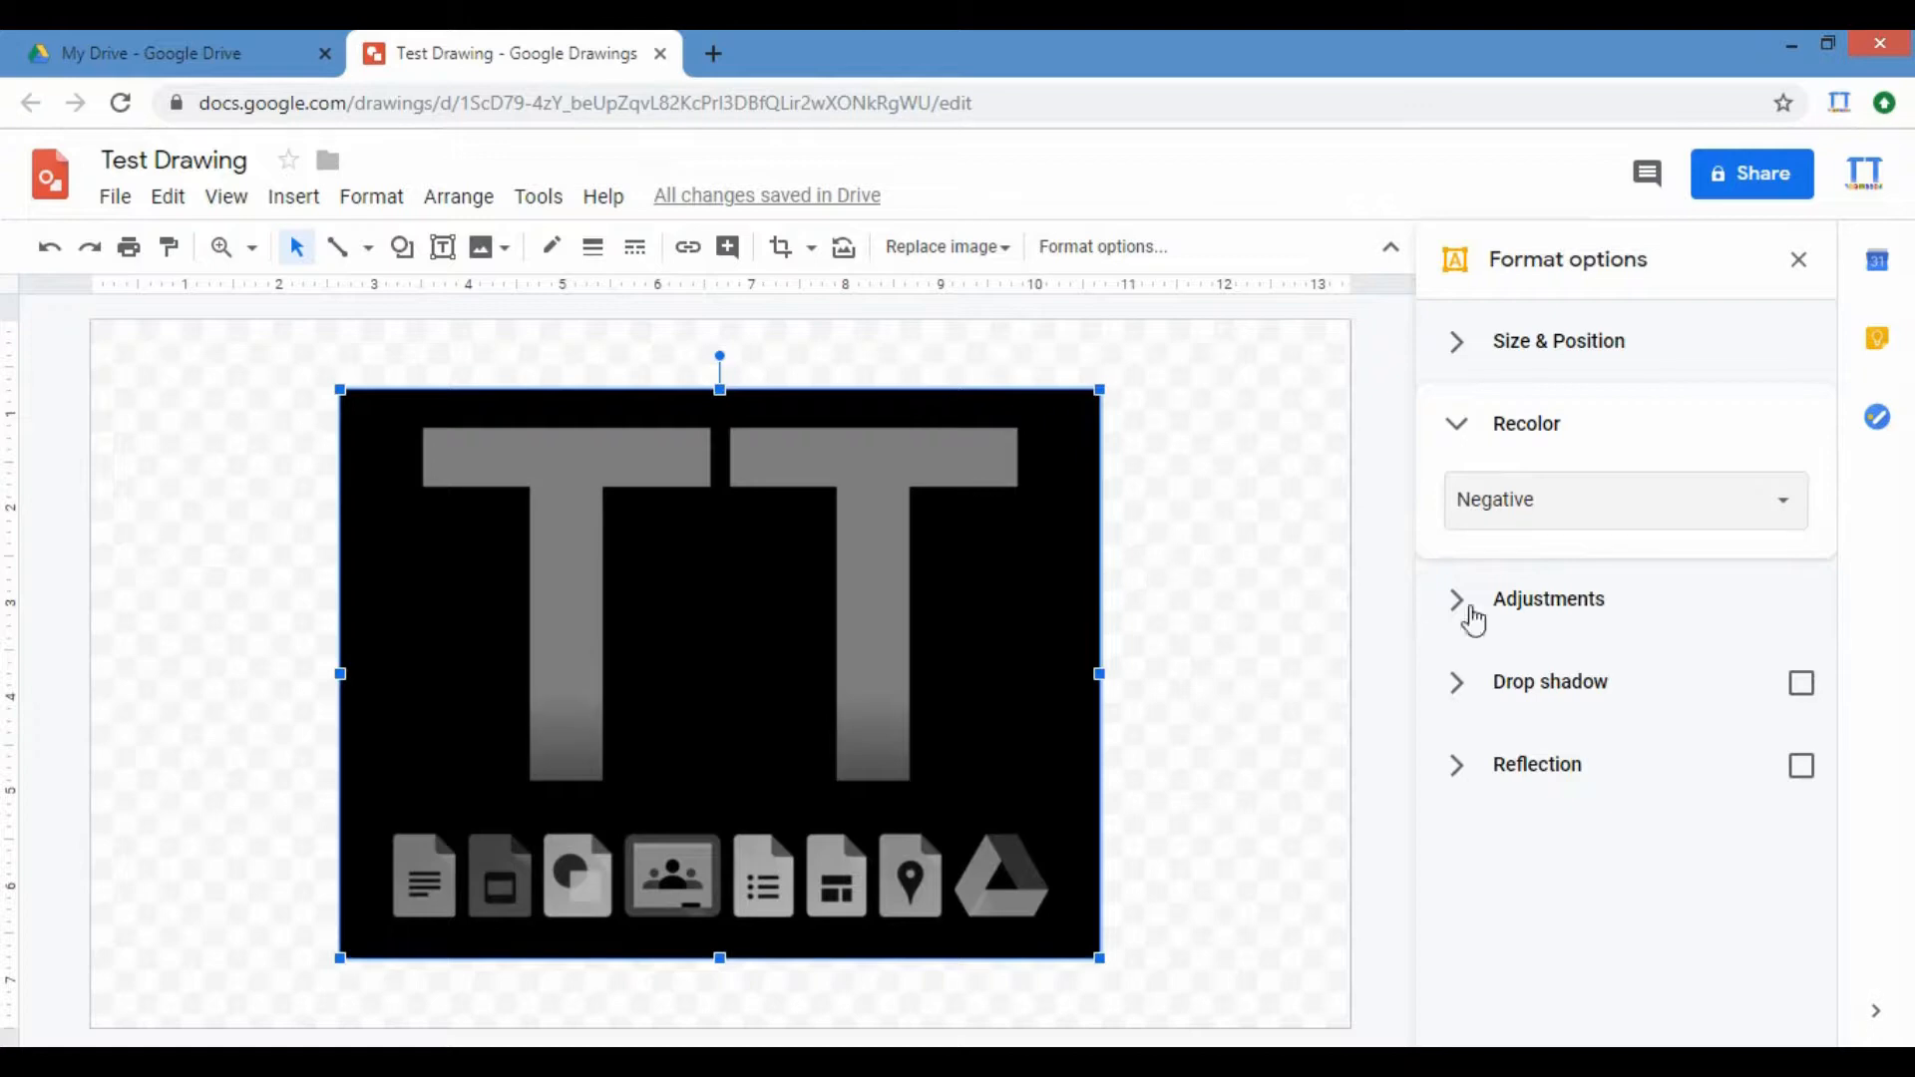
Step: Restore the logo image's original colors with No Recolor
left_click(1515, 510)
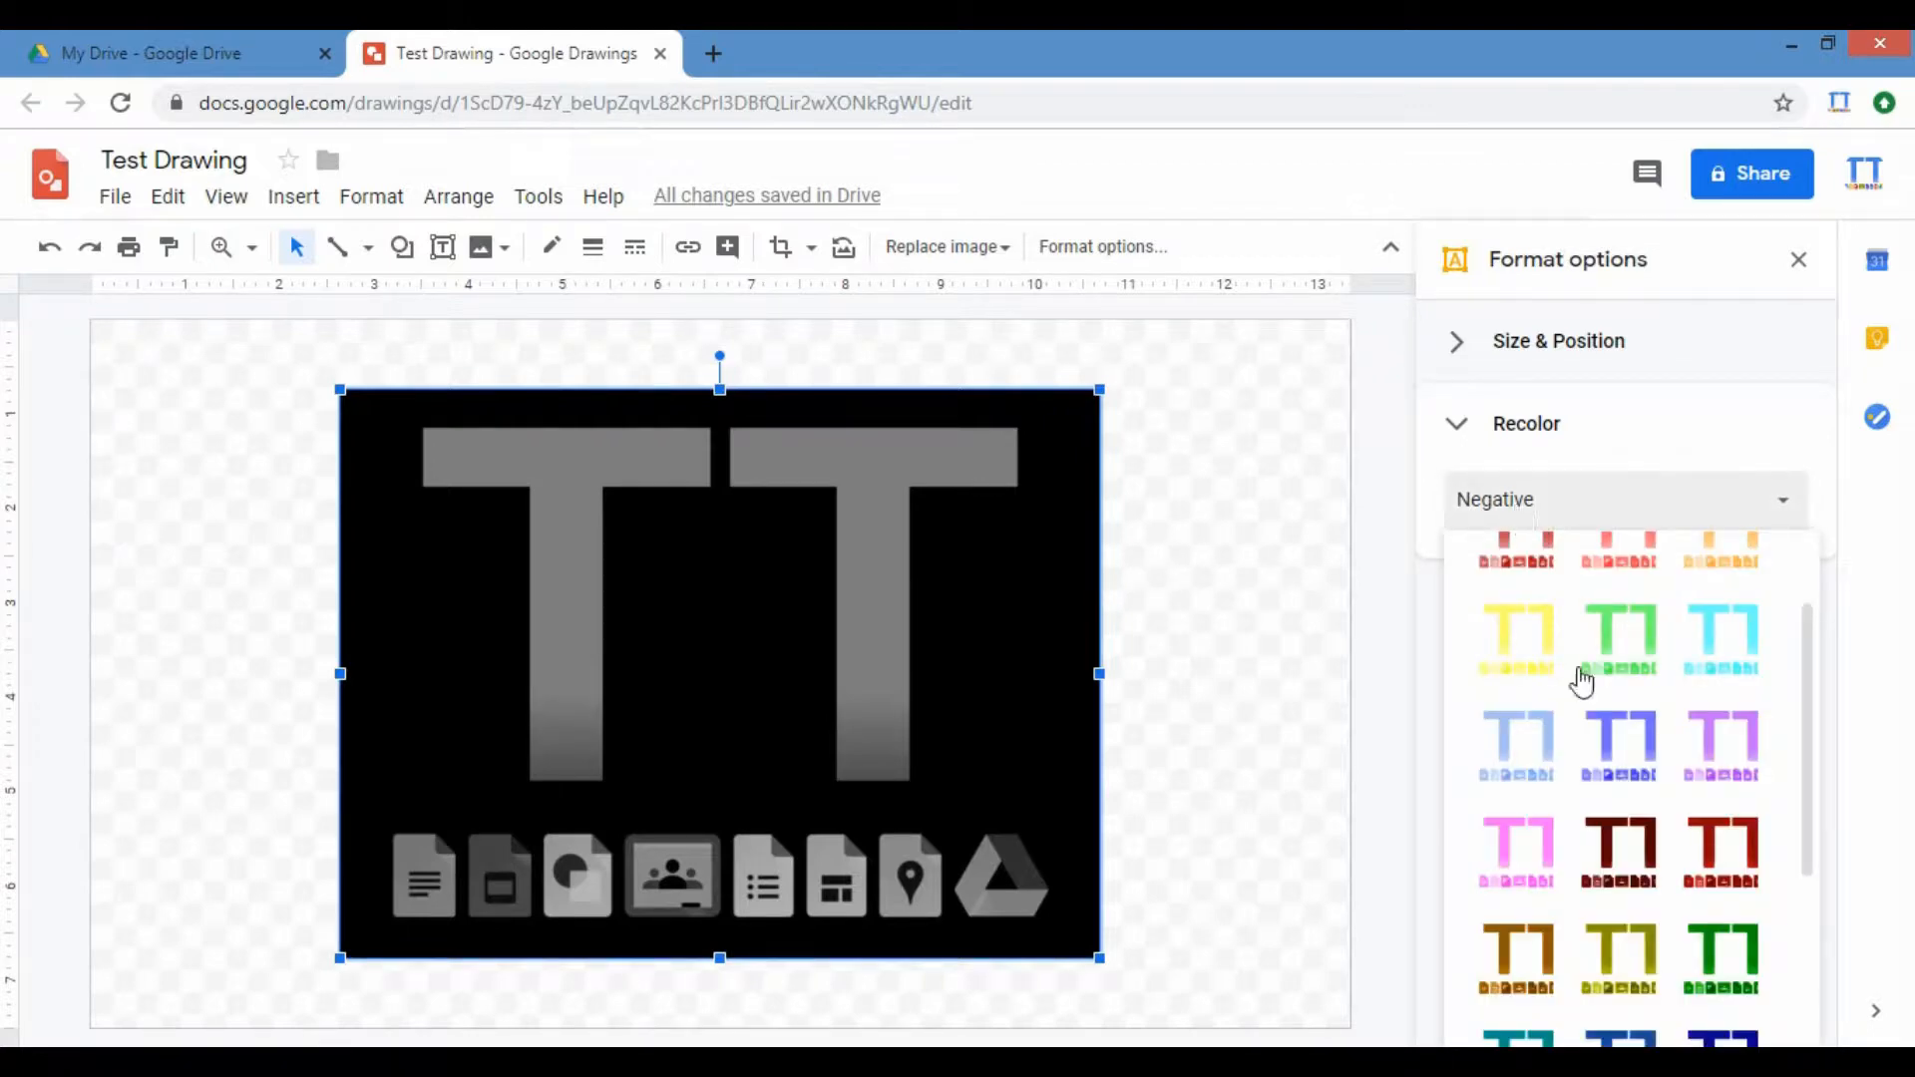
scroll(1581, 629, "down", 3)
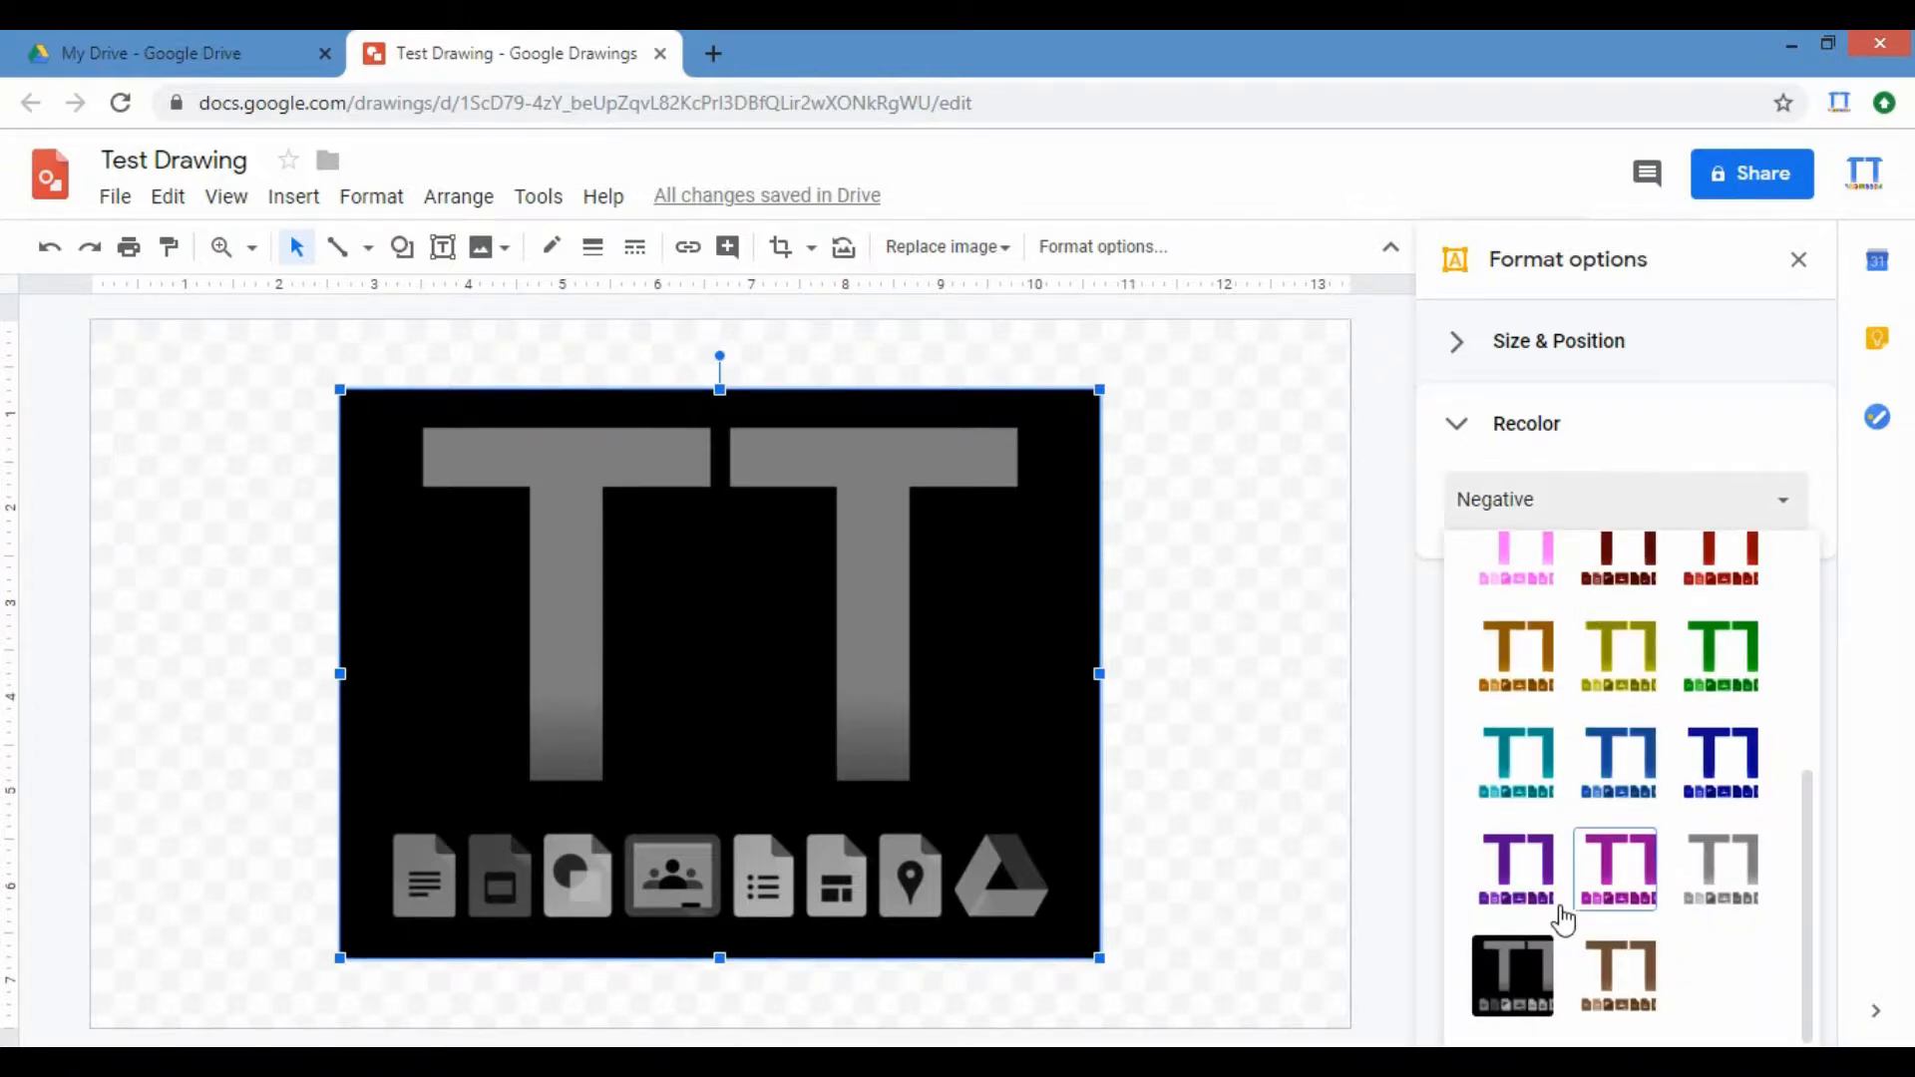
scroll(1564, 918, "up", 3)
left_click(1508, 561)
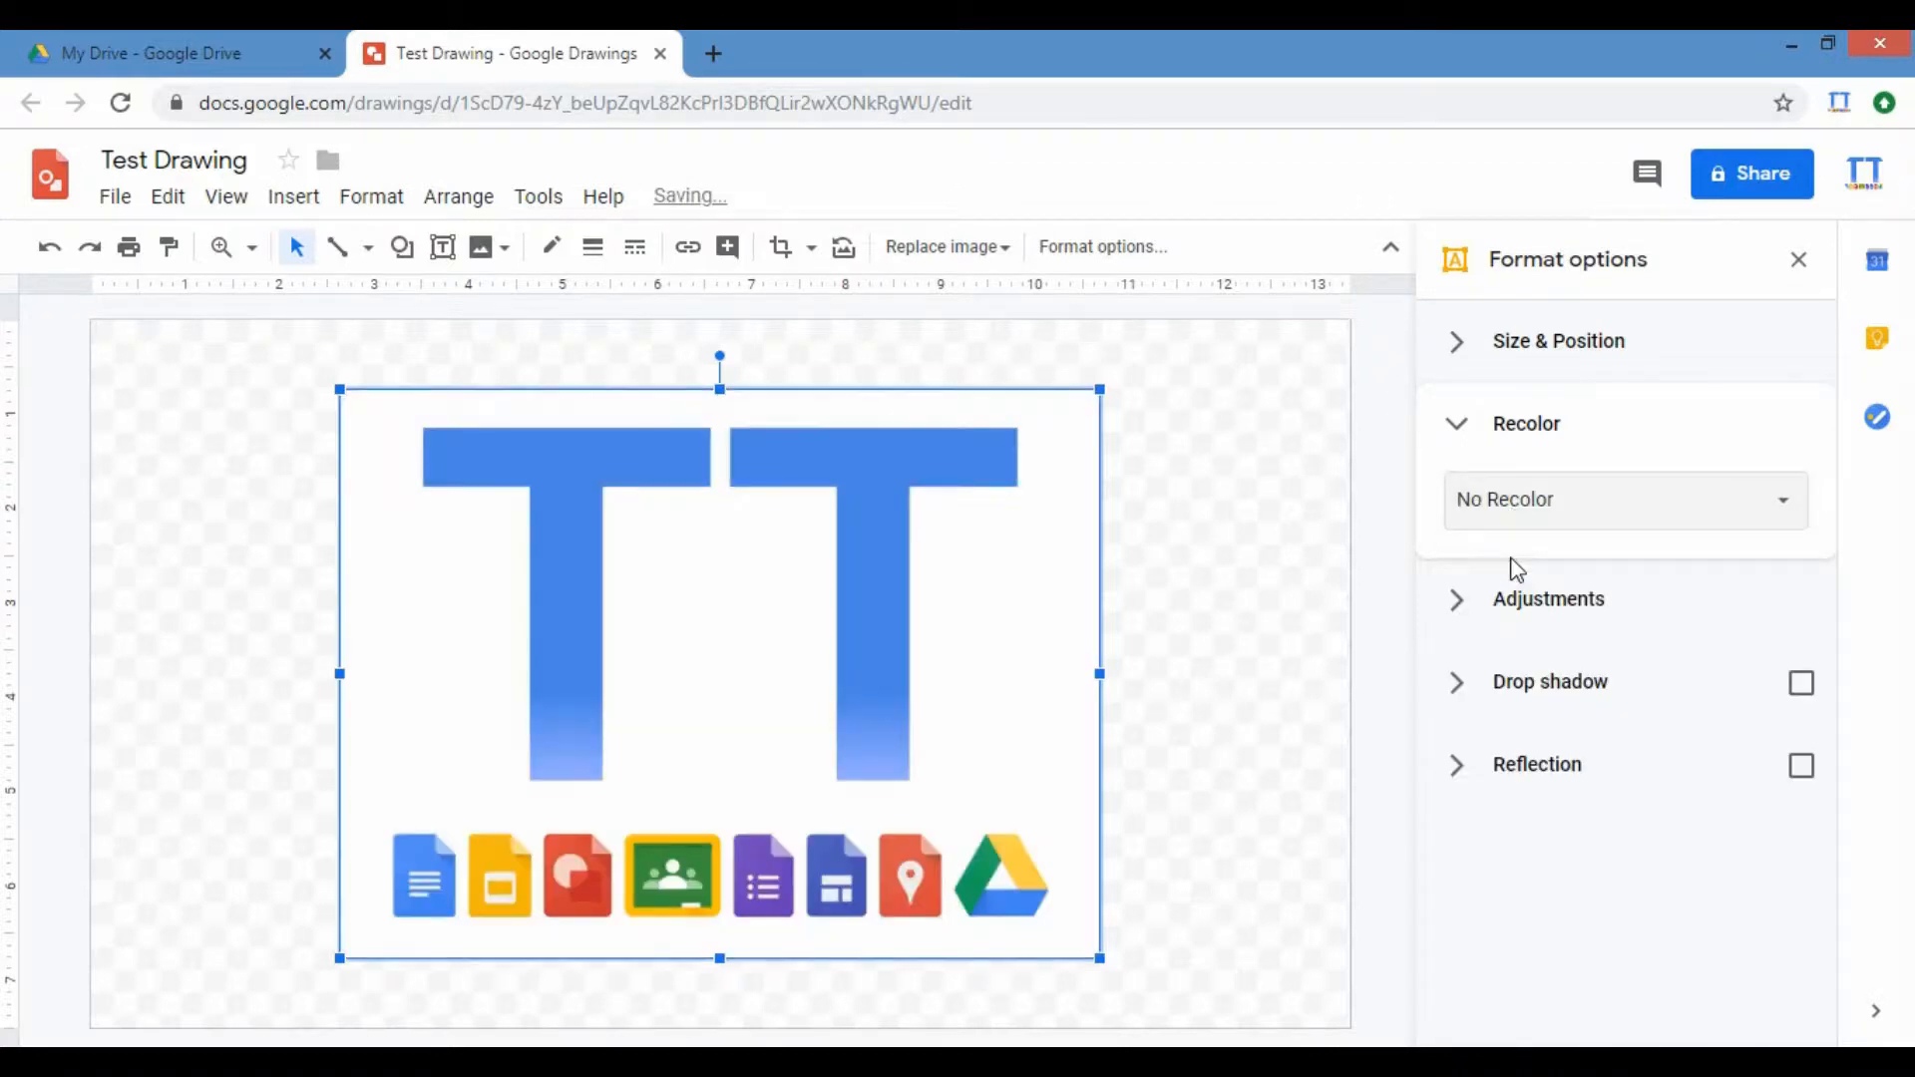
key("super+c")
key("Escape")
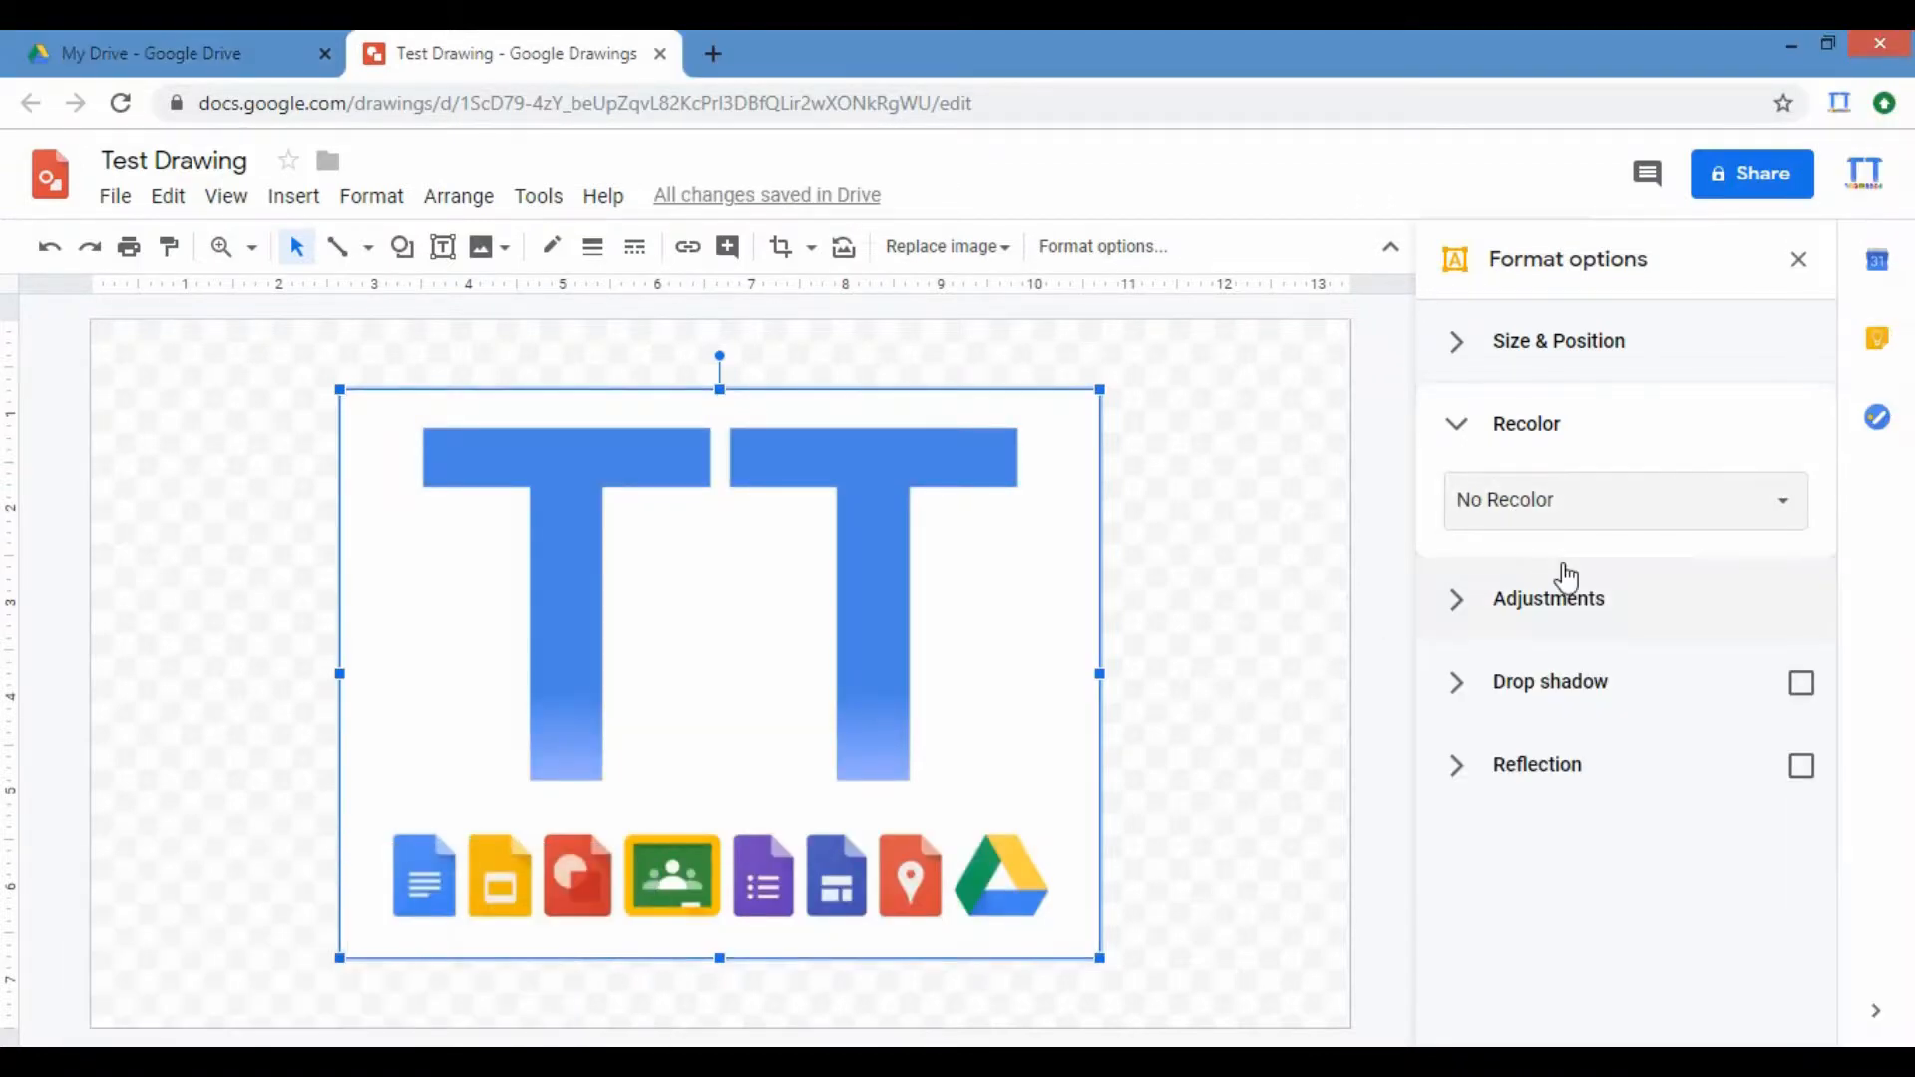
Step: Raise the logo image's transparency to roughly two thirds of its range in the adjustments, and deselect it
left_click(1458, 600)
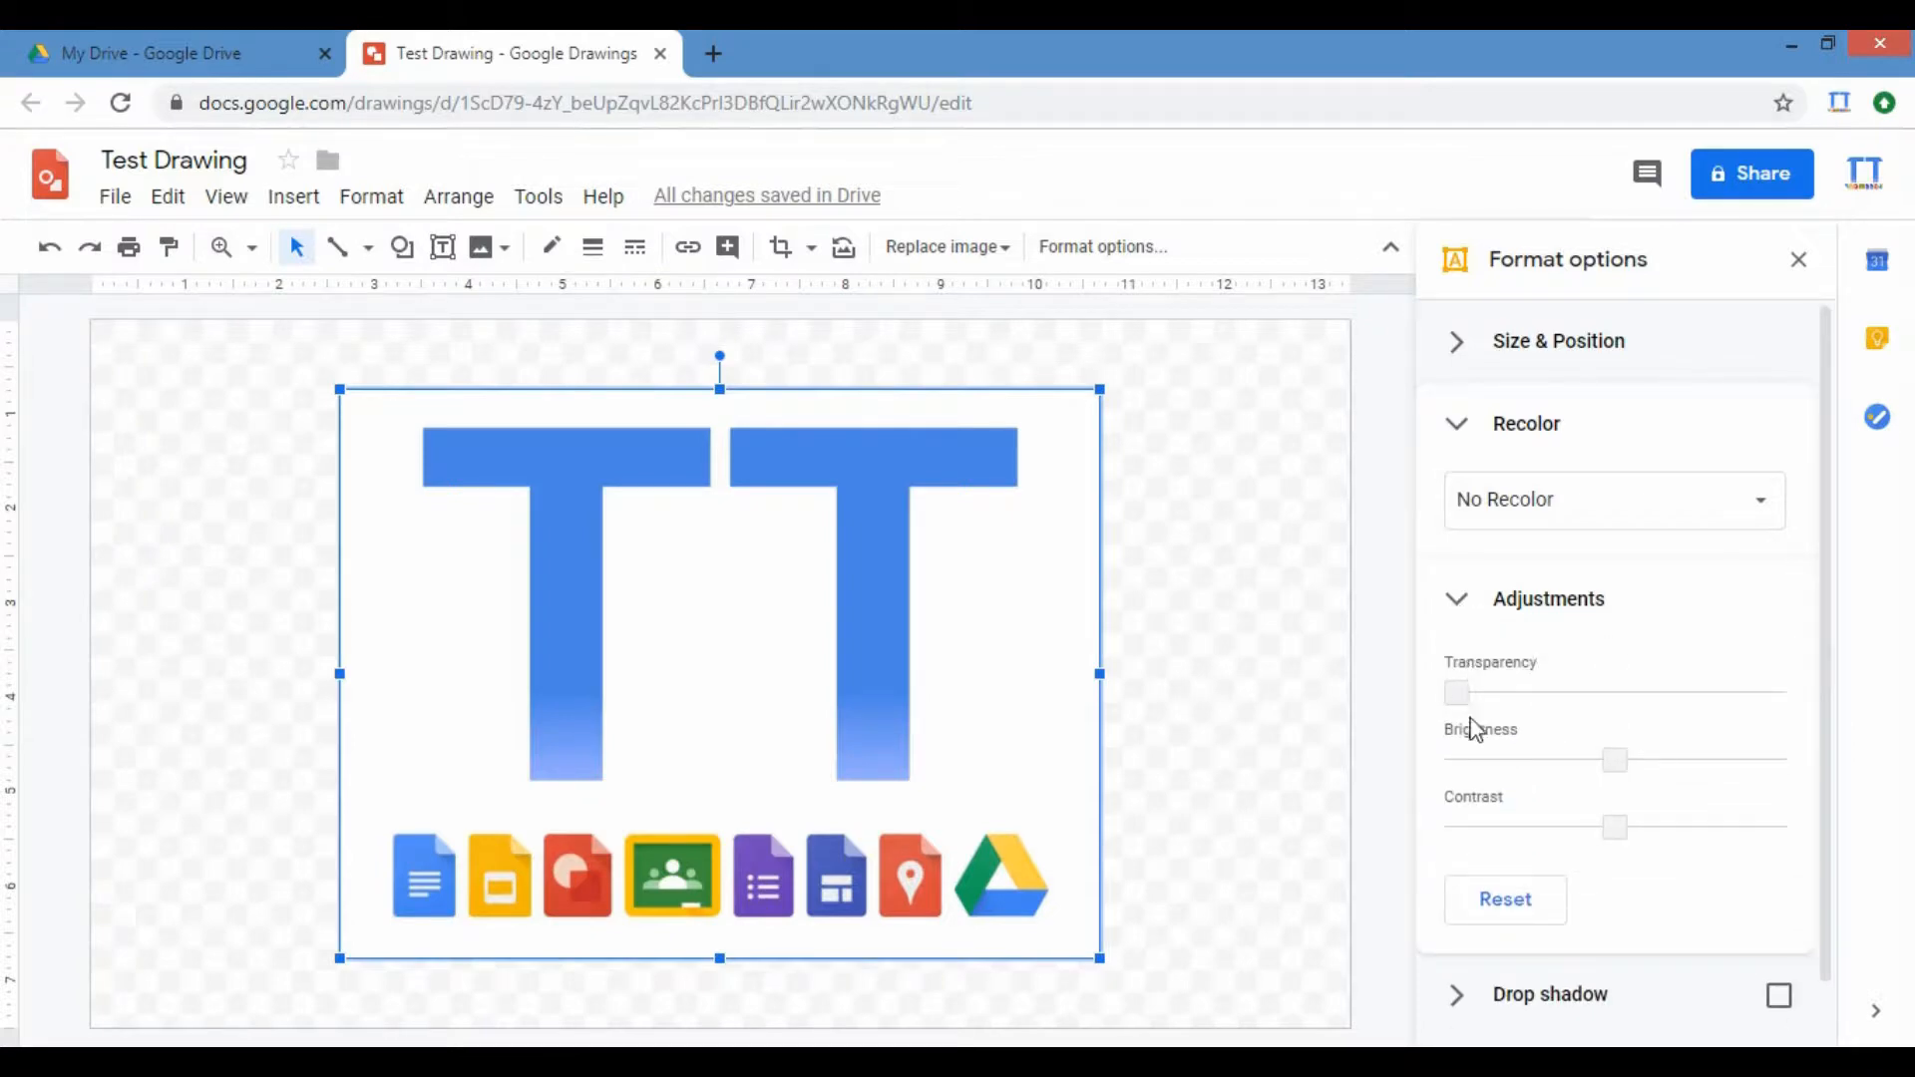
left_click_drag(1457, 694, 1675, 690)
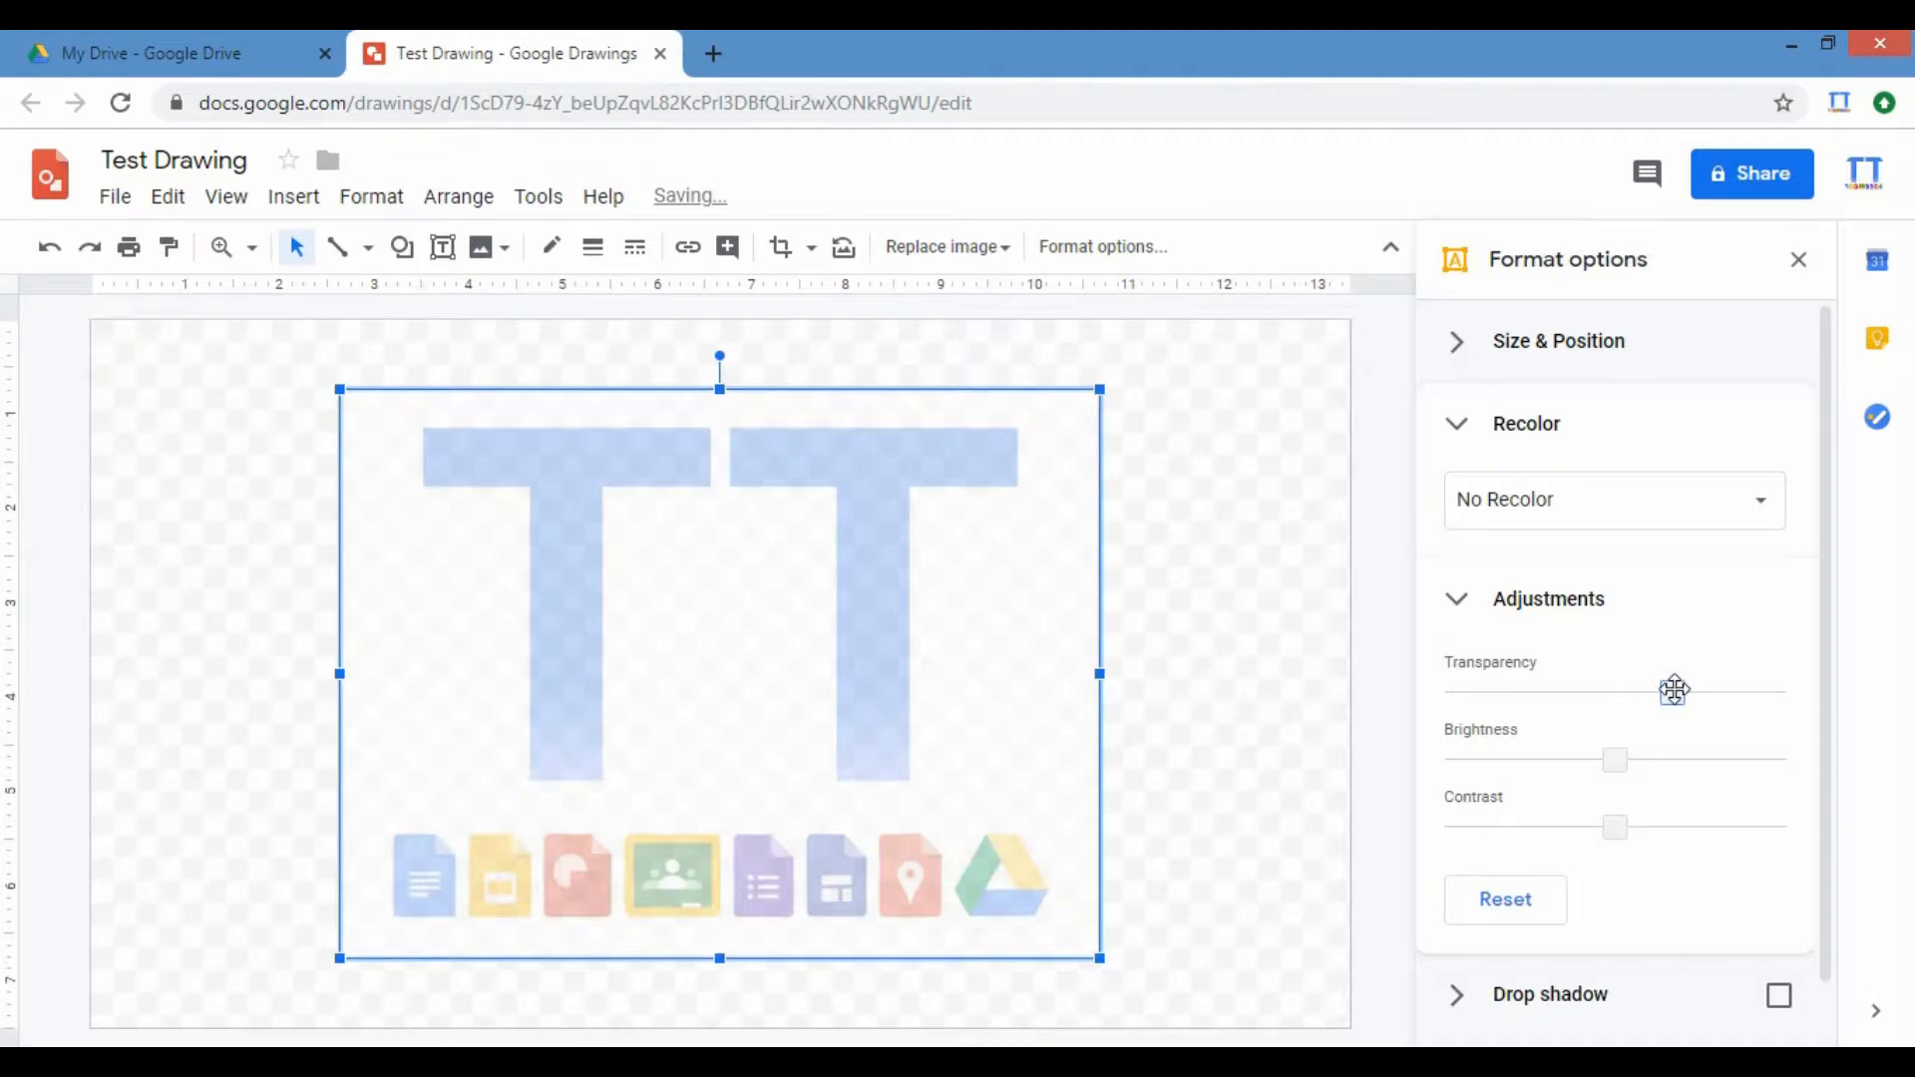
left_click(842, 351)
Step: Draw a rectangle across the inner tops of the two T letters, placed behind the transparent logo image
left_click(402, 247)
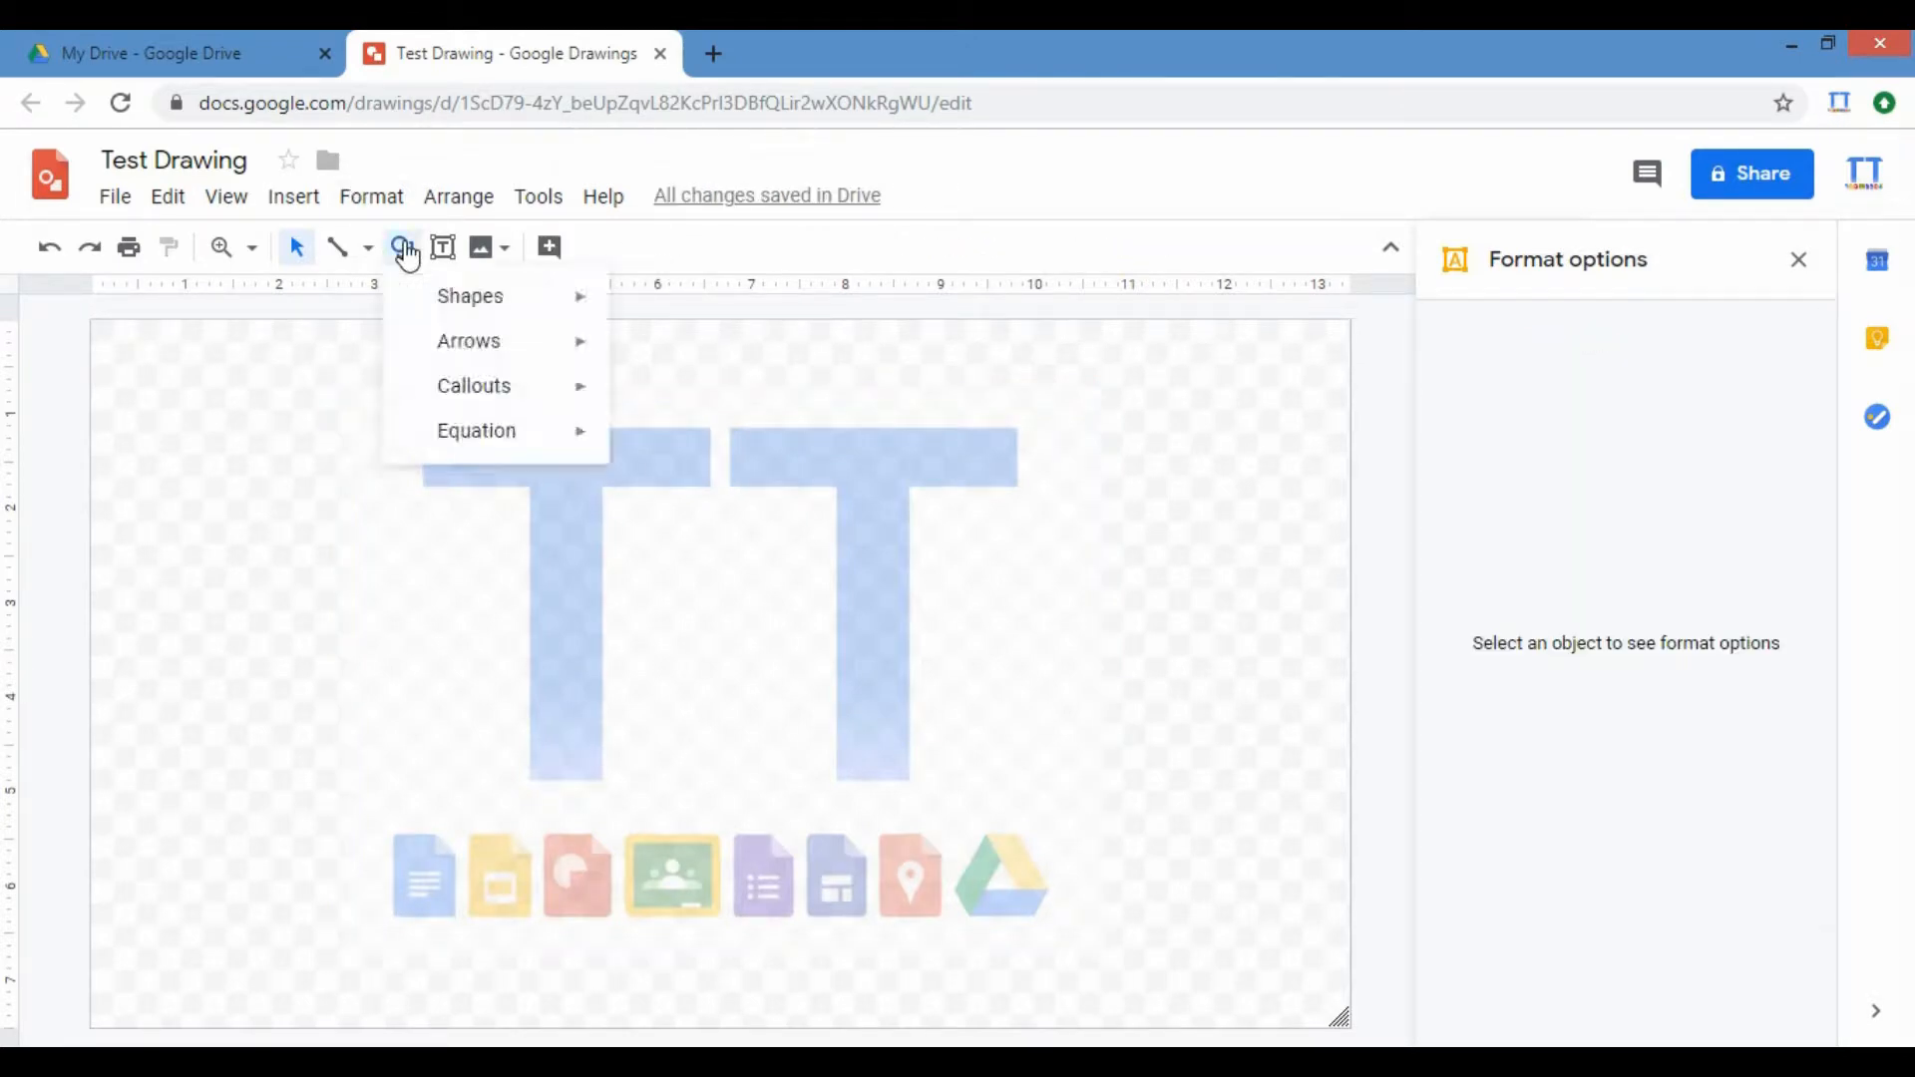
mouse_move(469, 297)
left_click(634, 305)
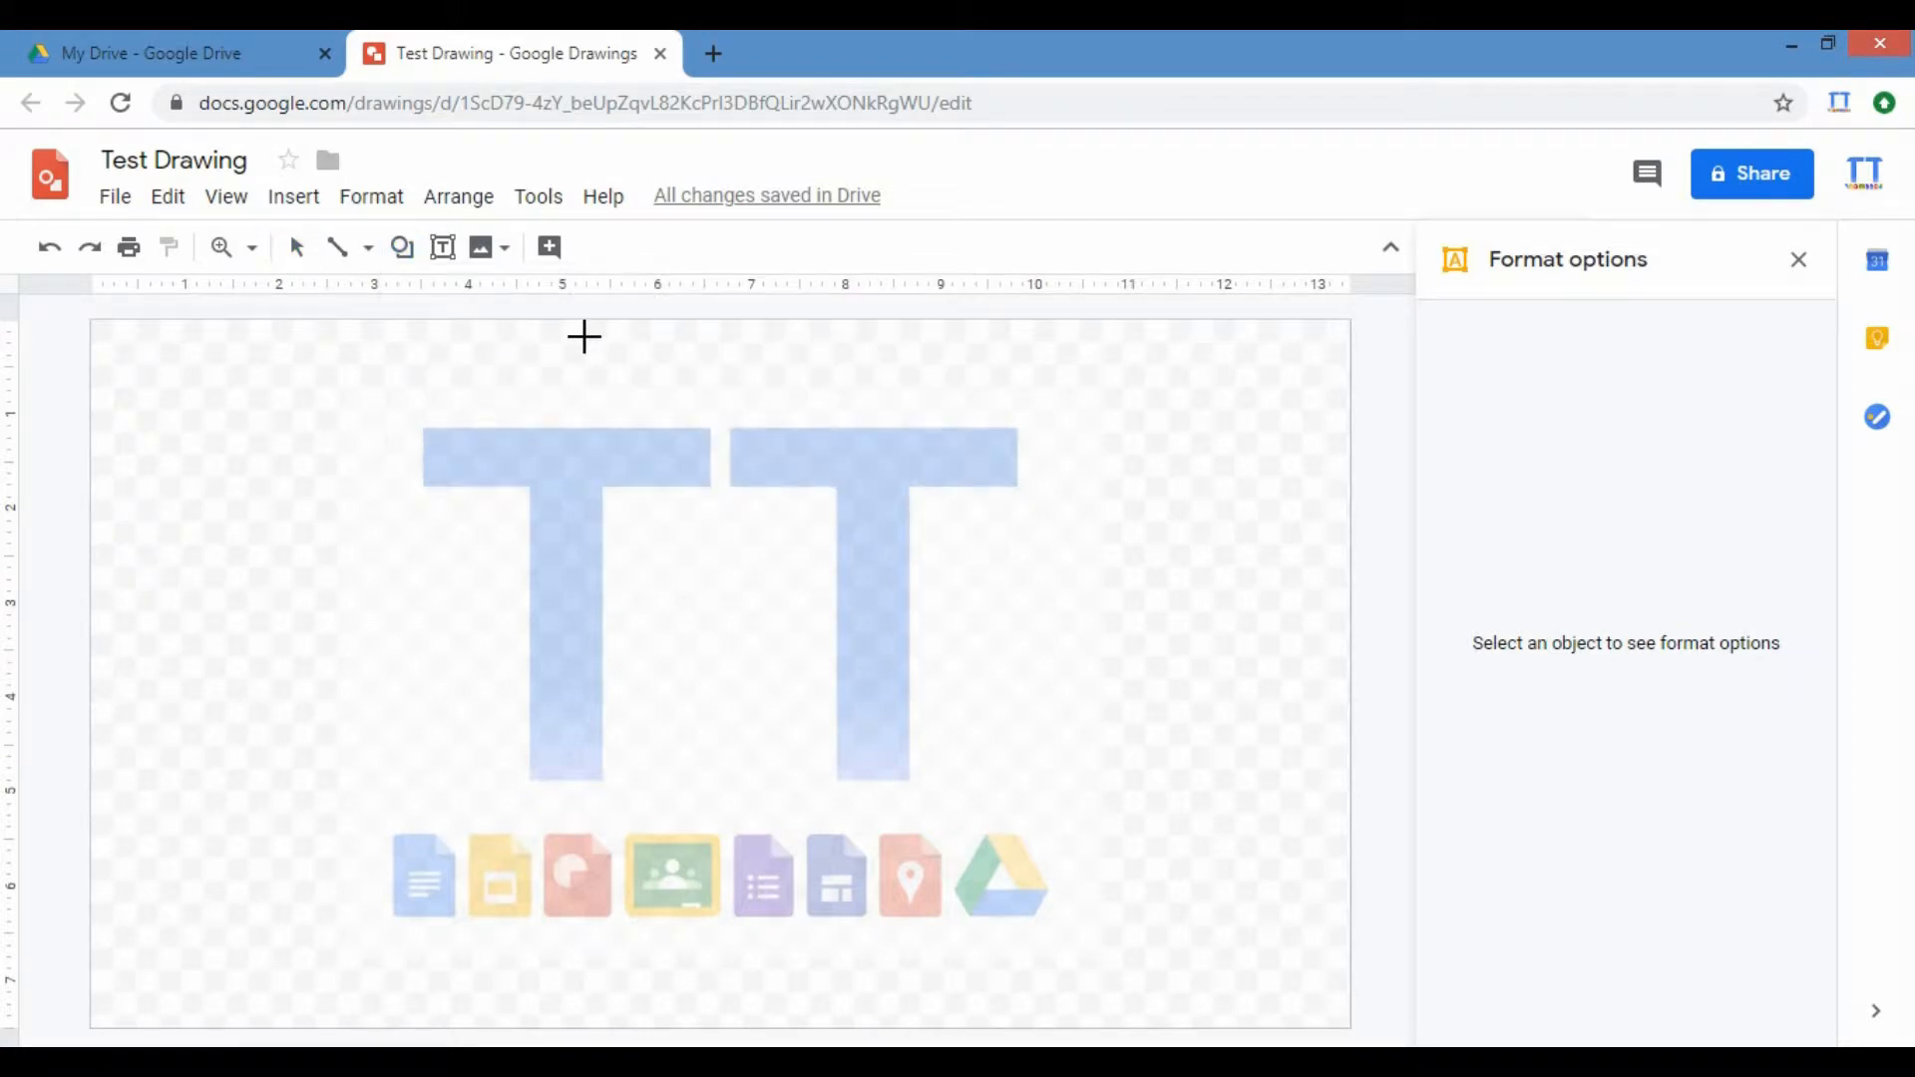
left_click_drag(585, 337, 849, 525)
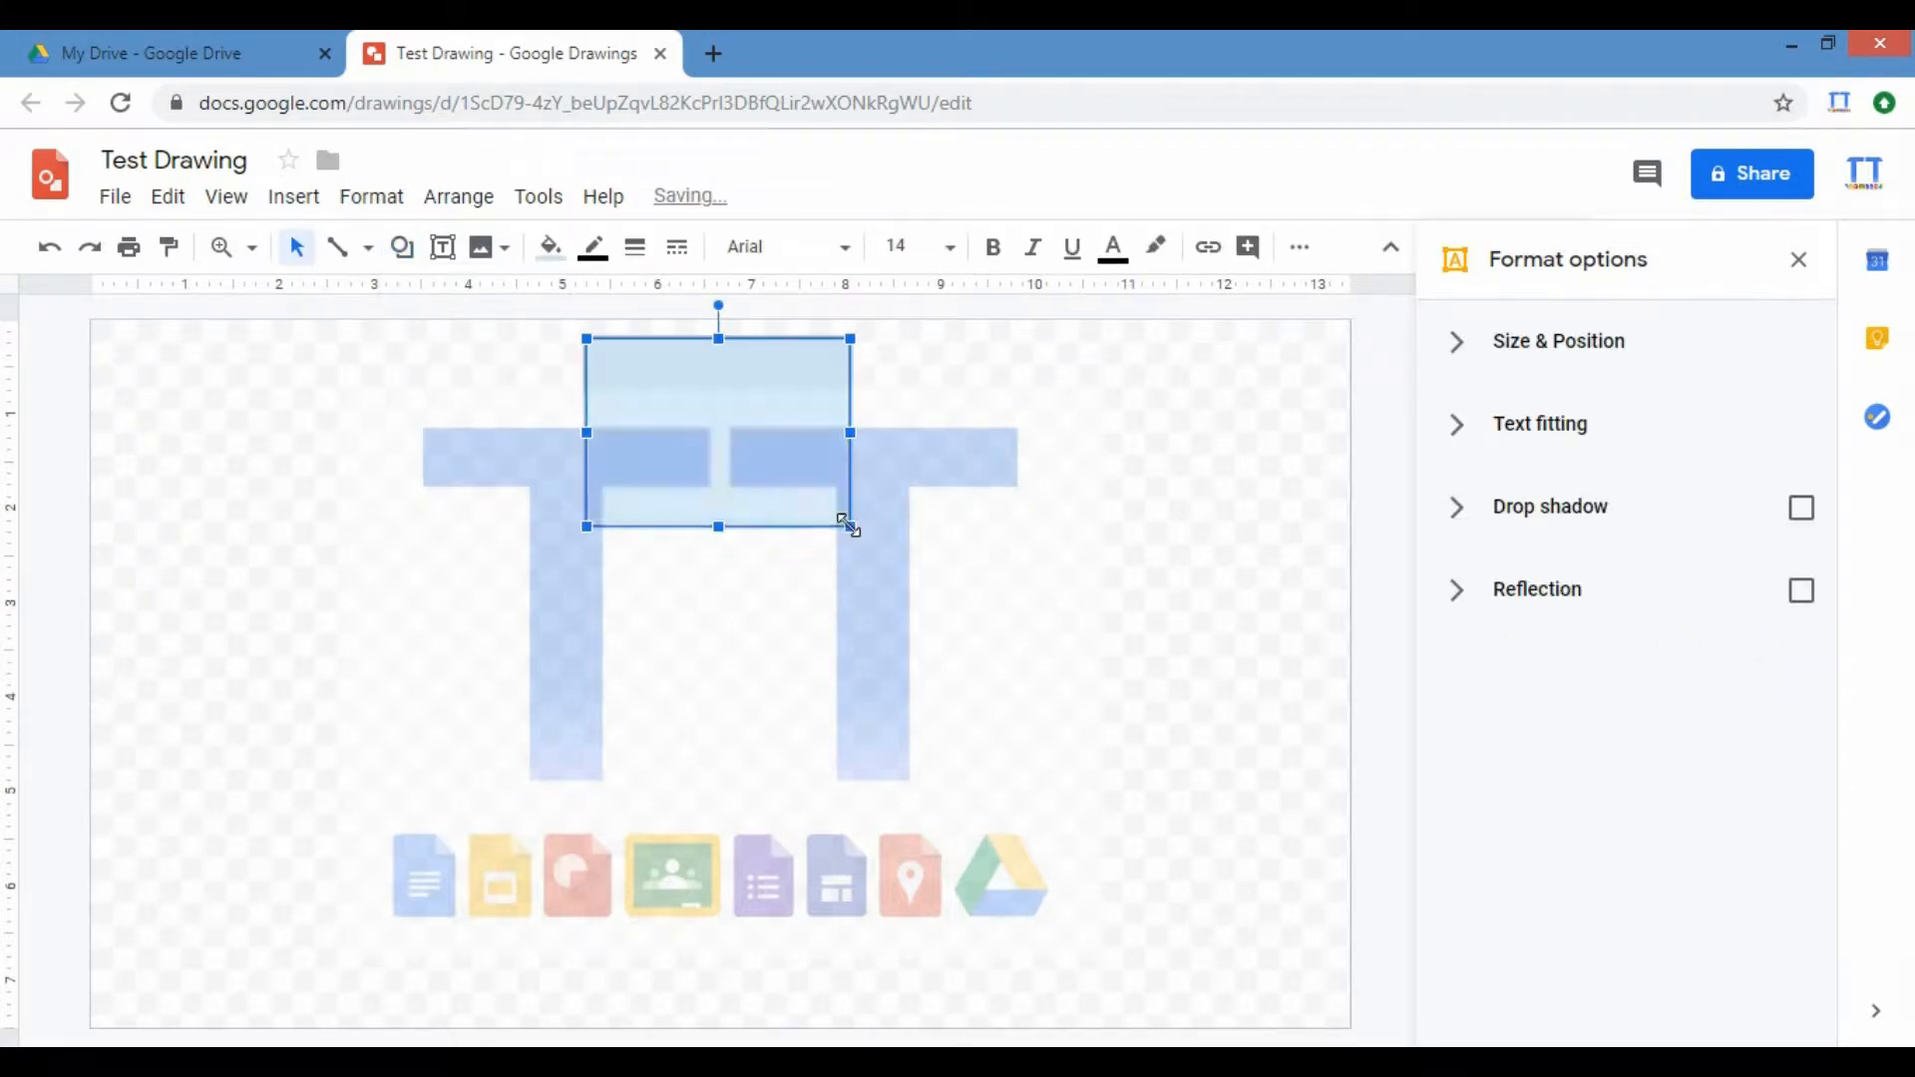
left_click(926, 479)
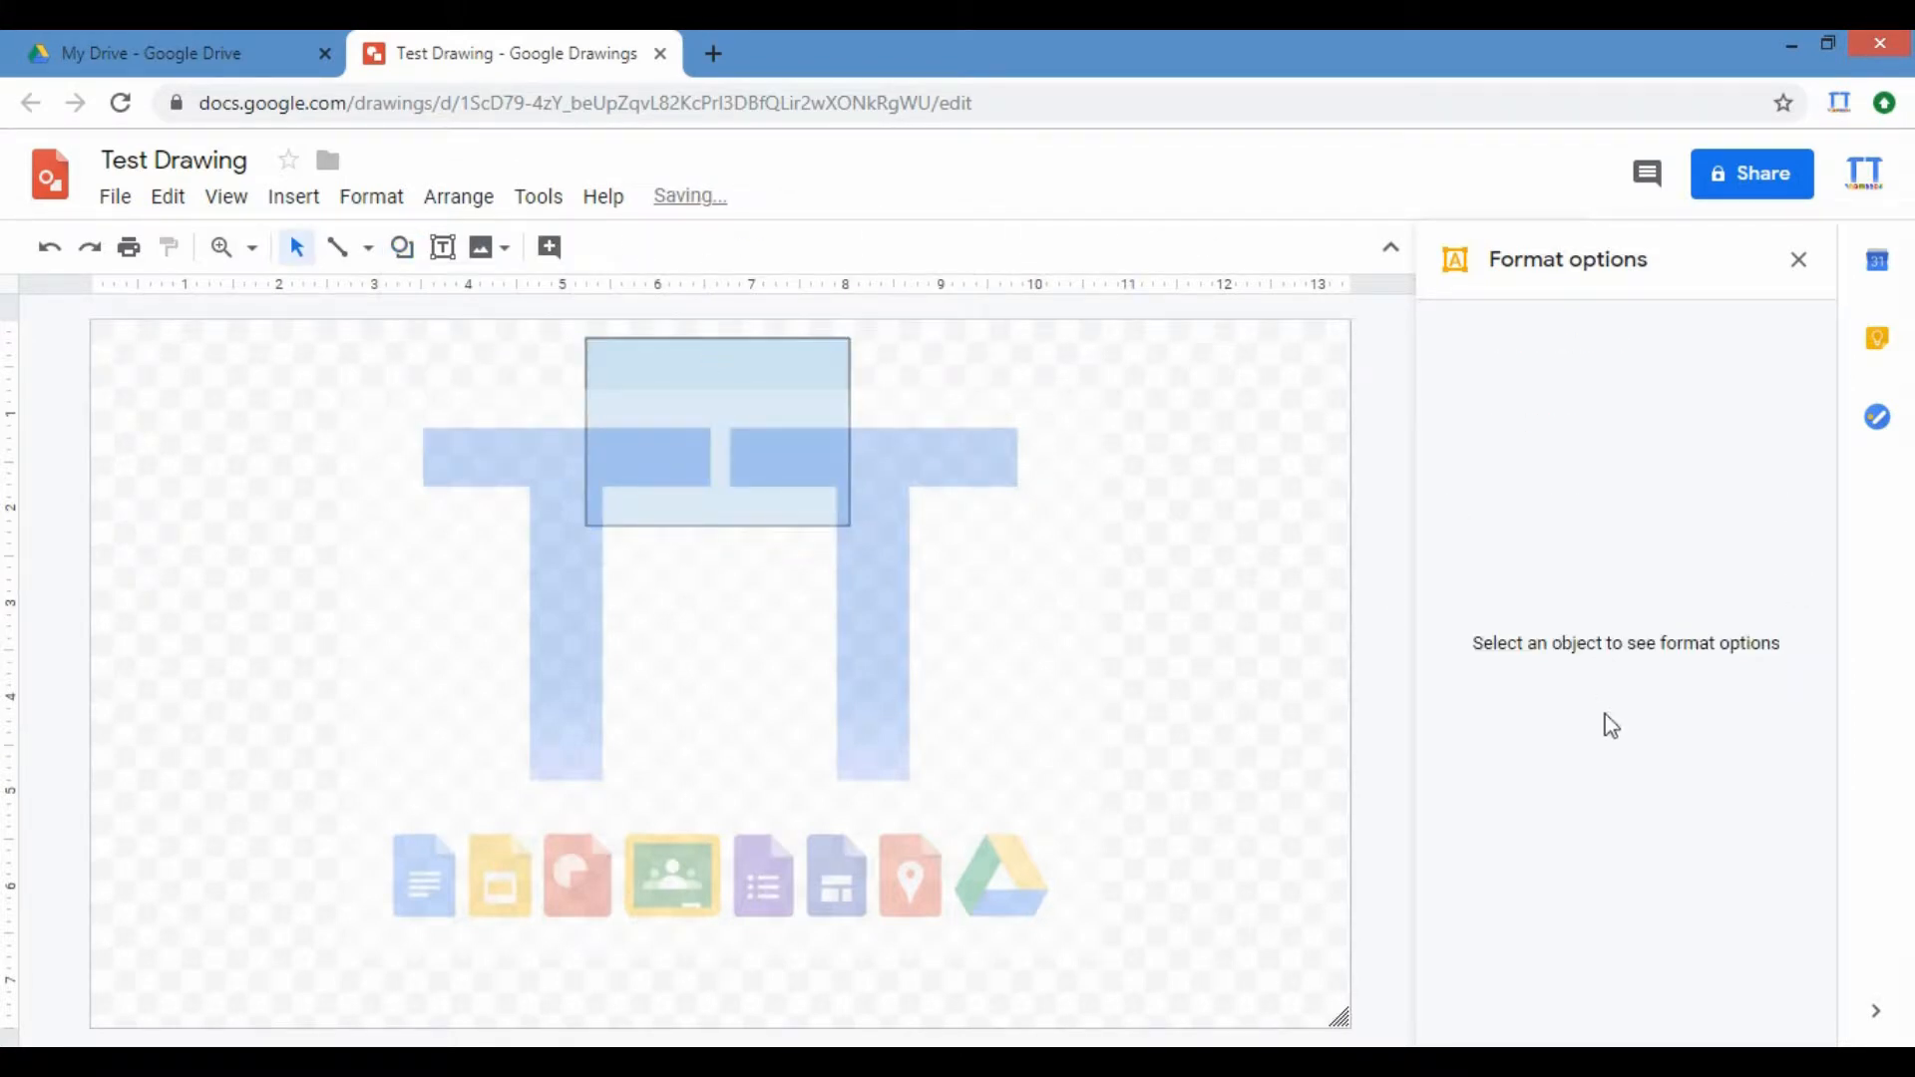
Step: Reset the logo image's transparency, brightness and contrast adjustments
left_click(891, 616)
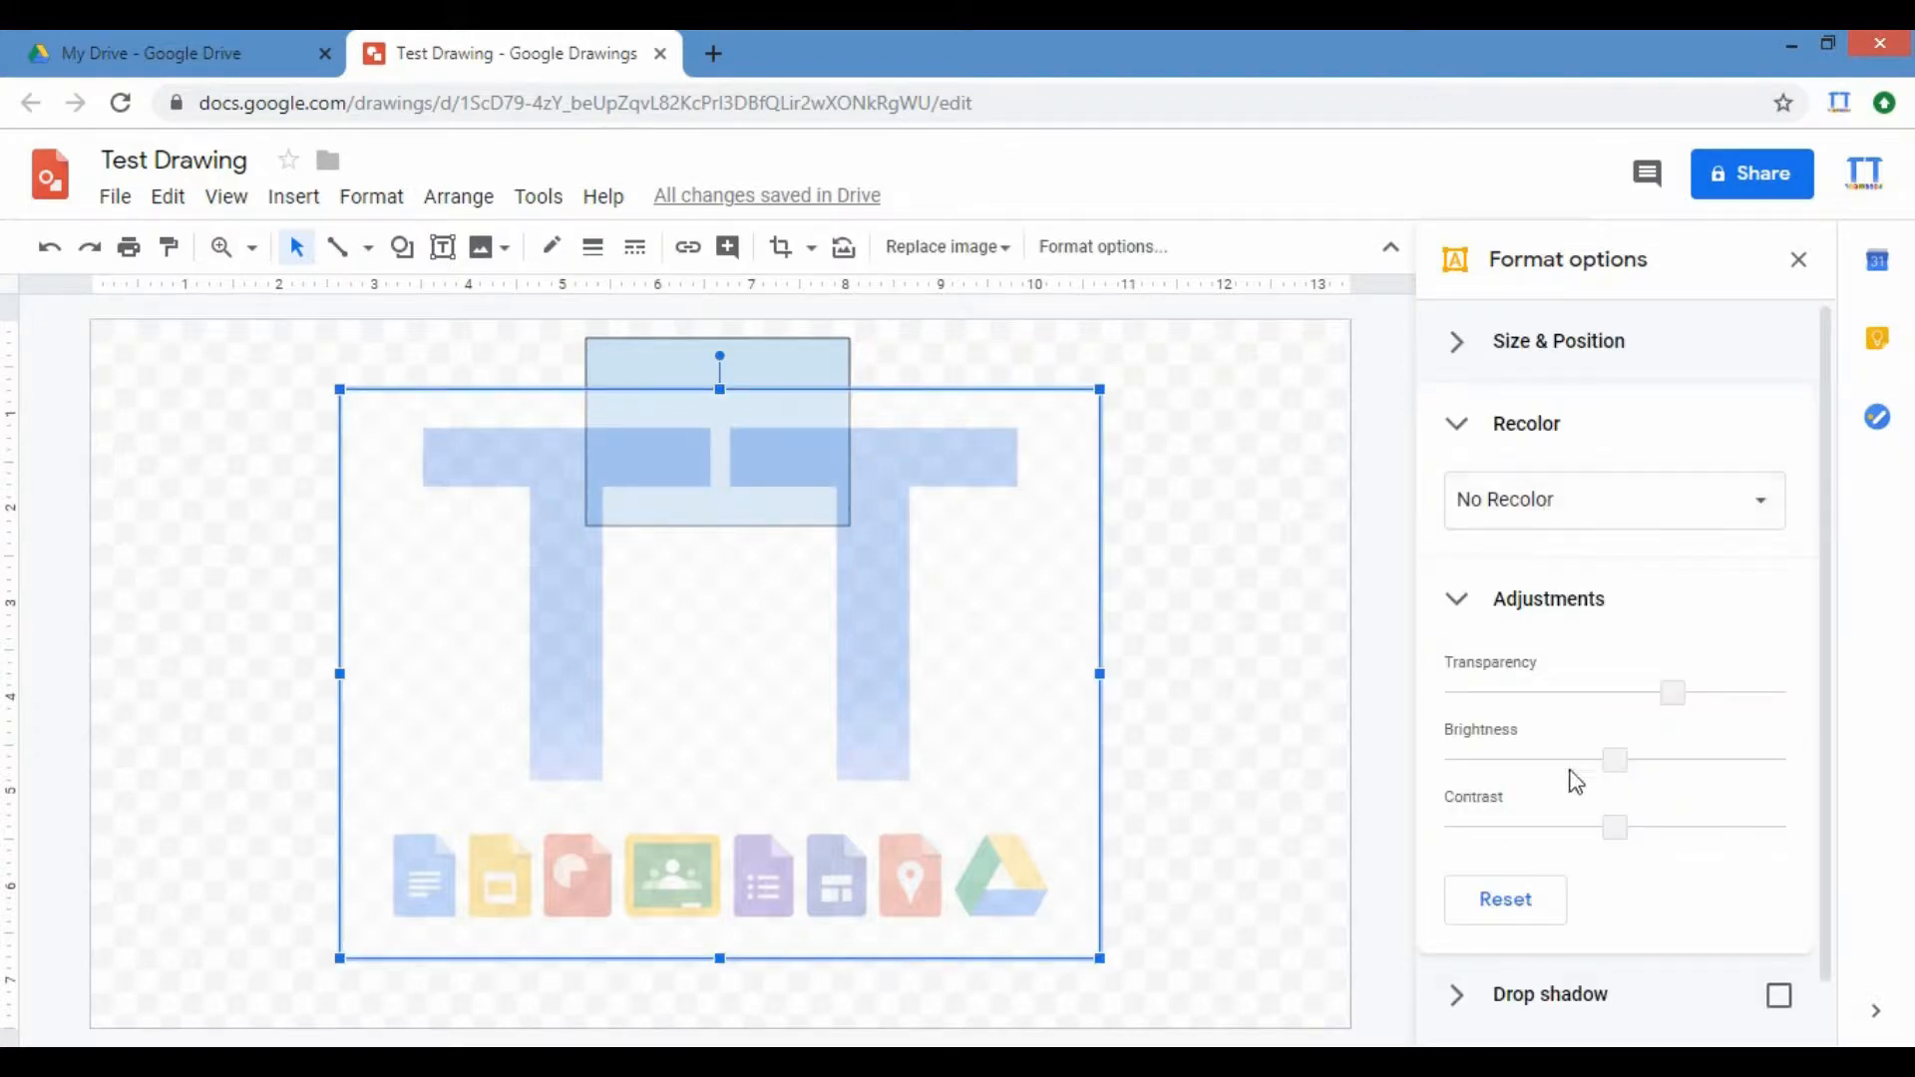
left_click(1517, 901)
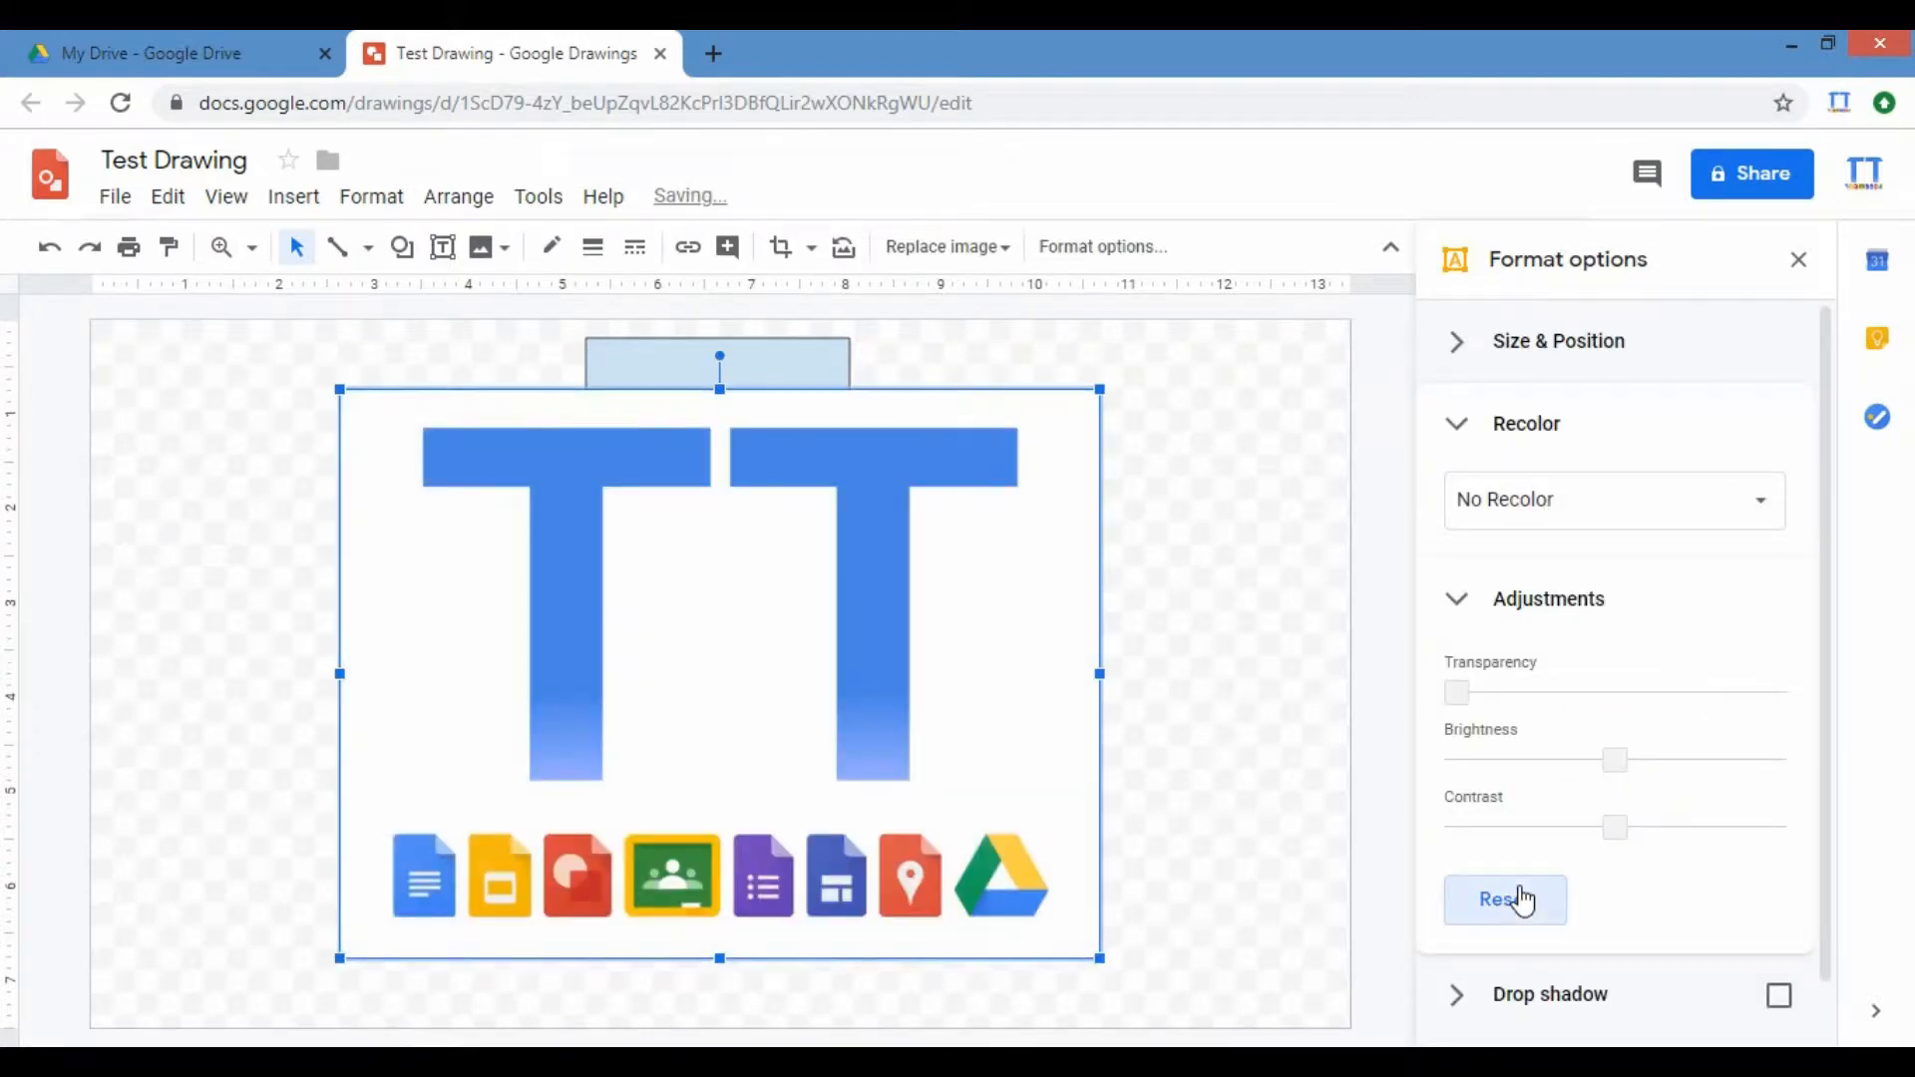
Step: Delete the light blue rectangle behind the logo image and select the image
left_click(754, 372)
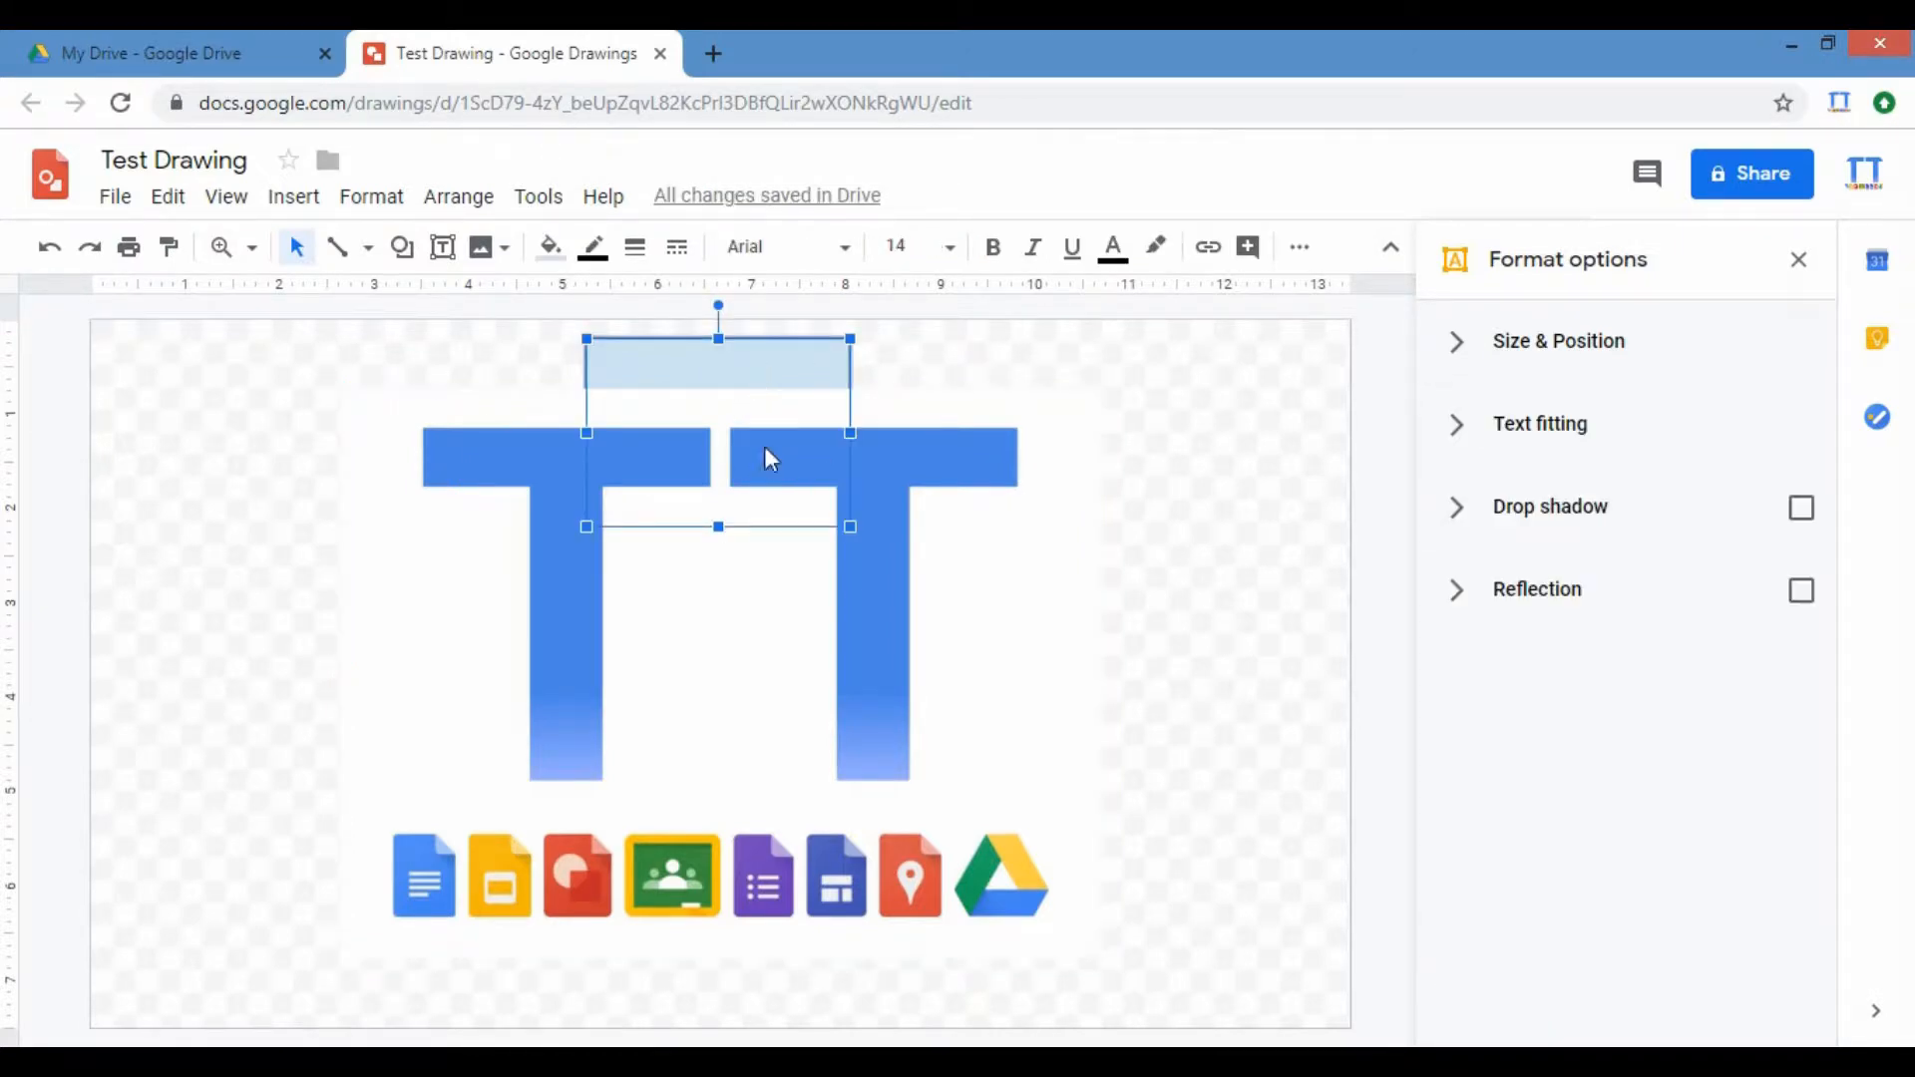
key("Delete")
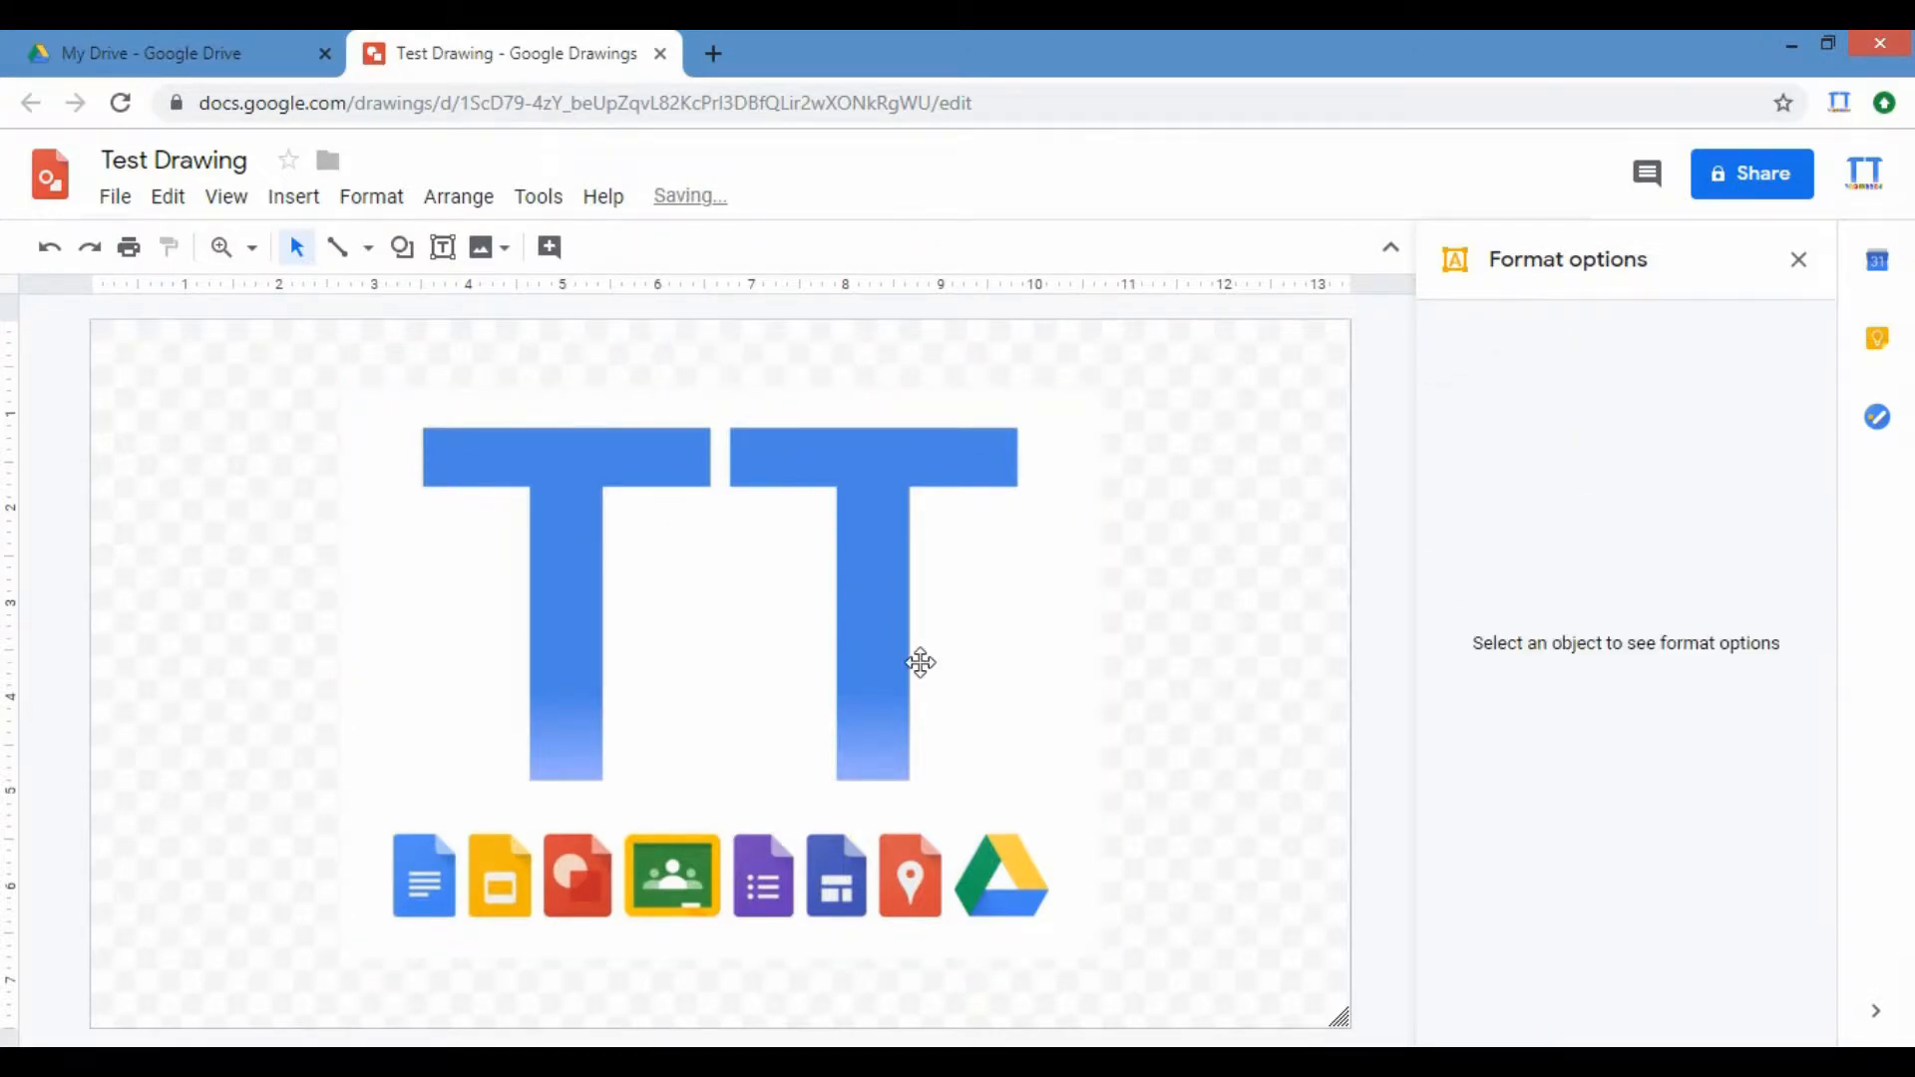
left_click(865, 544)
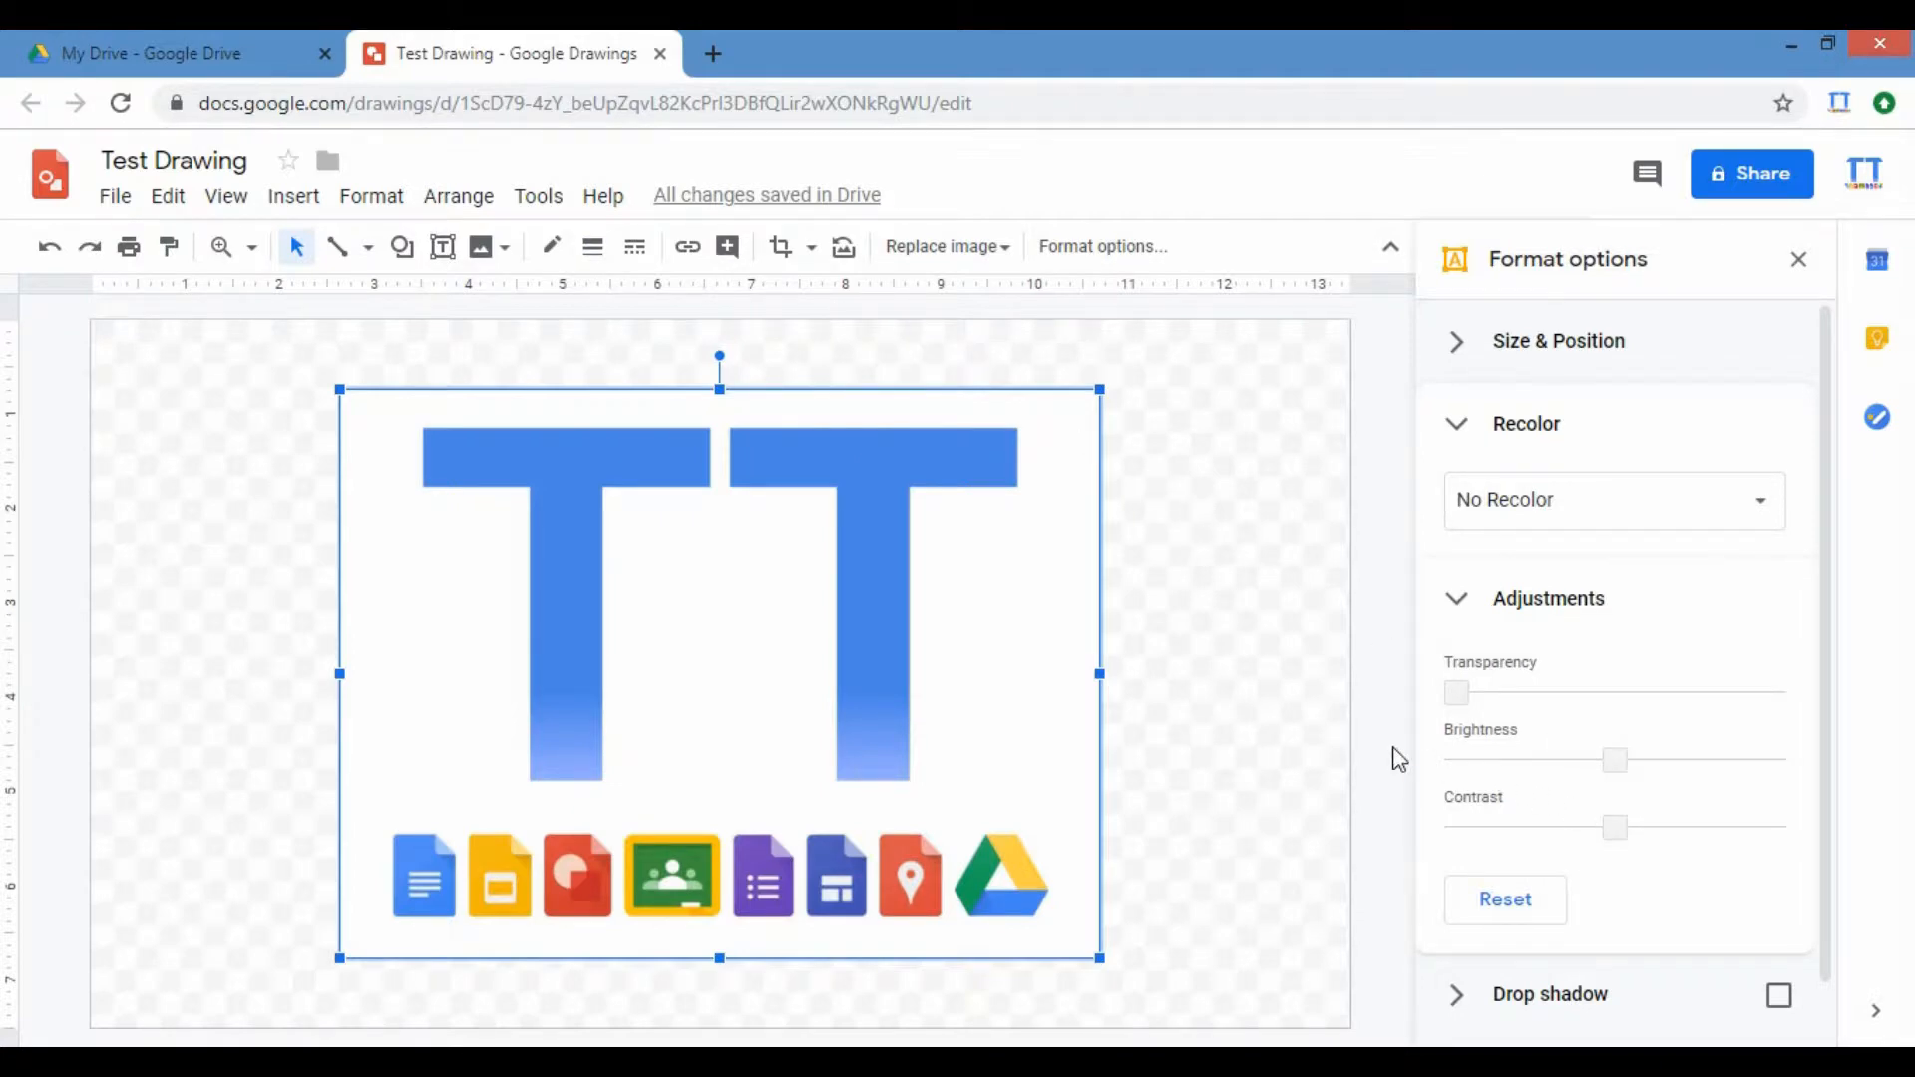
Step: Try the logo image's brightness at its minimum, slightly below the midpoint and above it, and reset the adjustments
left_click_drag(1613, 761, 1183, 726)
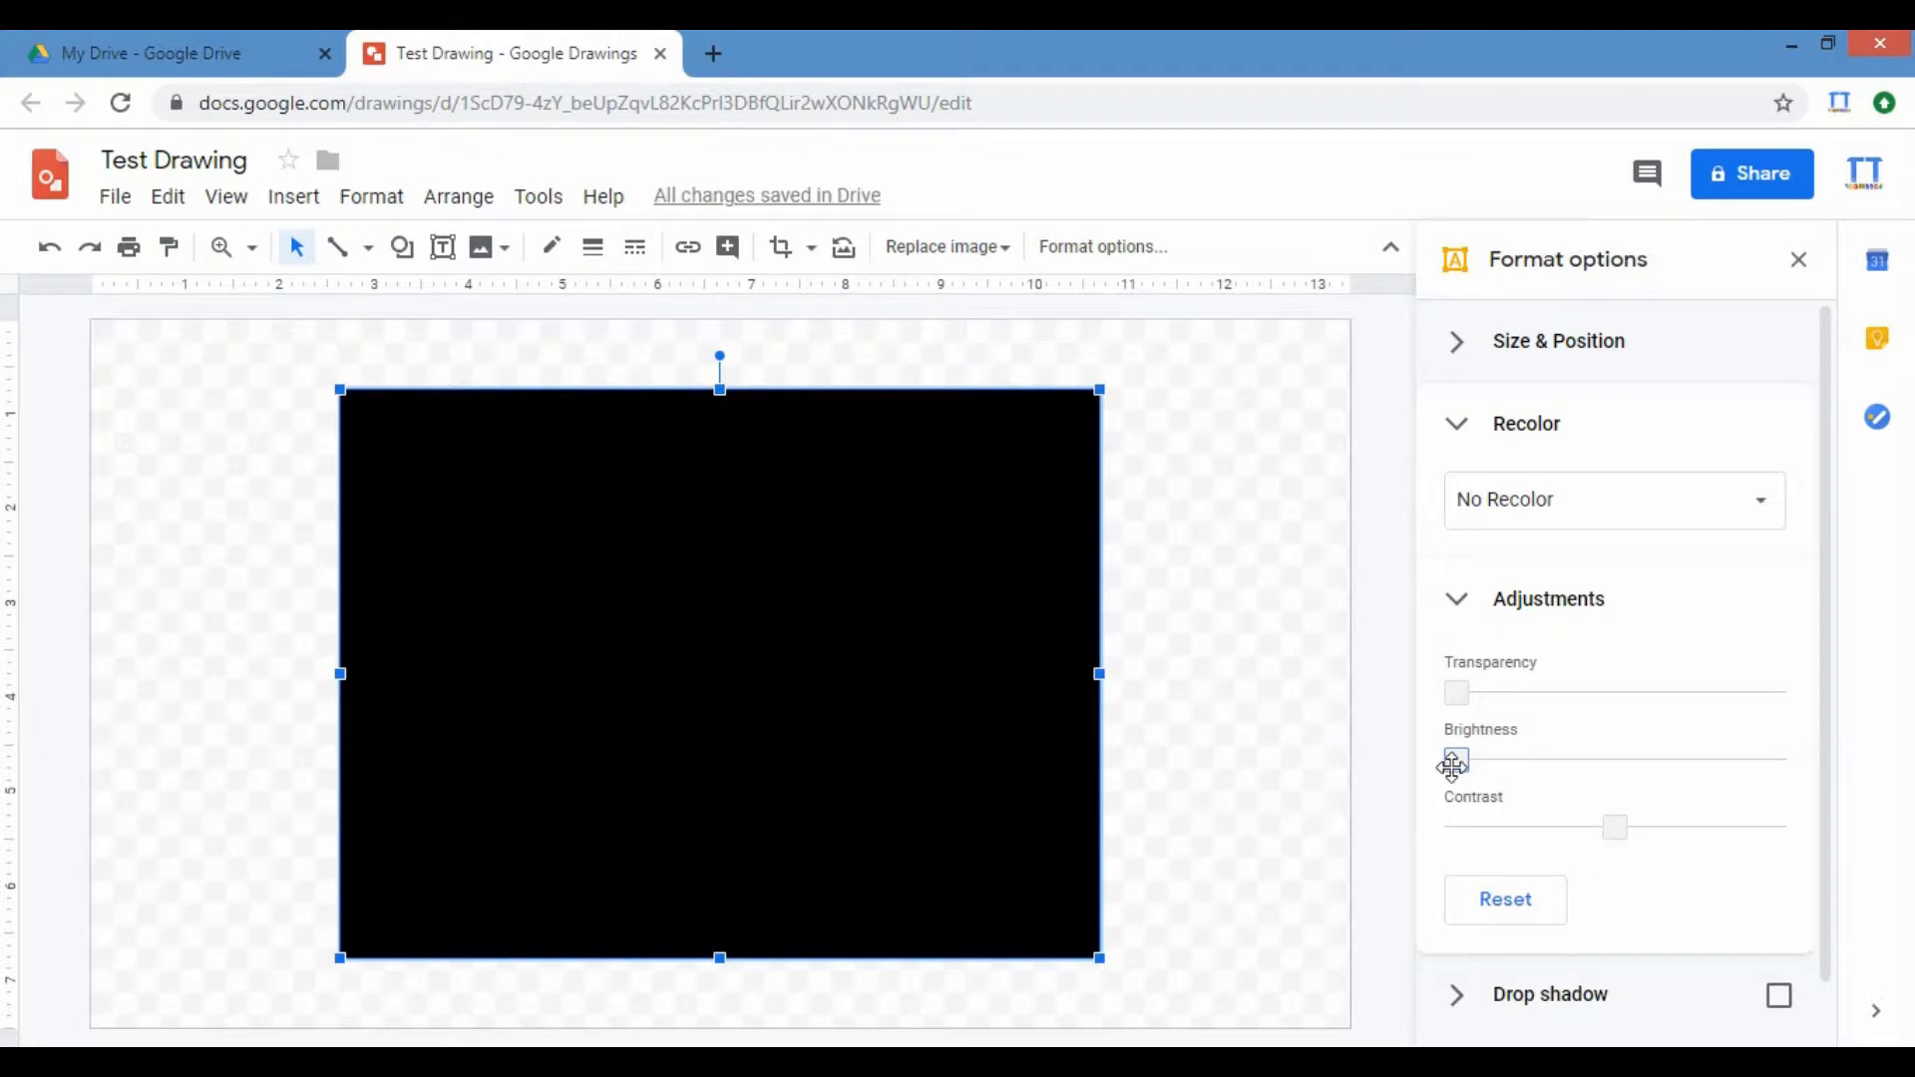
left_click_drag(1456, 760, 1530, 765)
left_click(1581, 765)
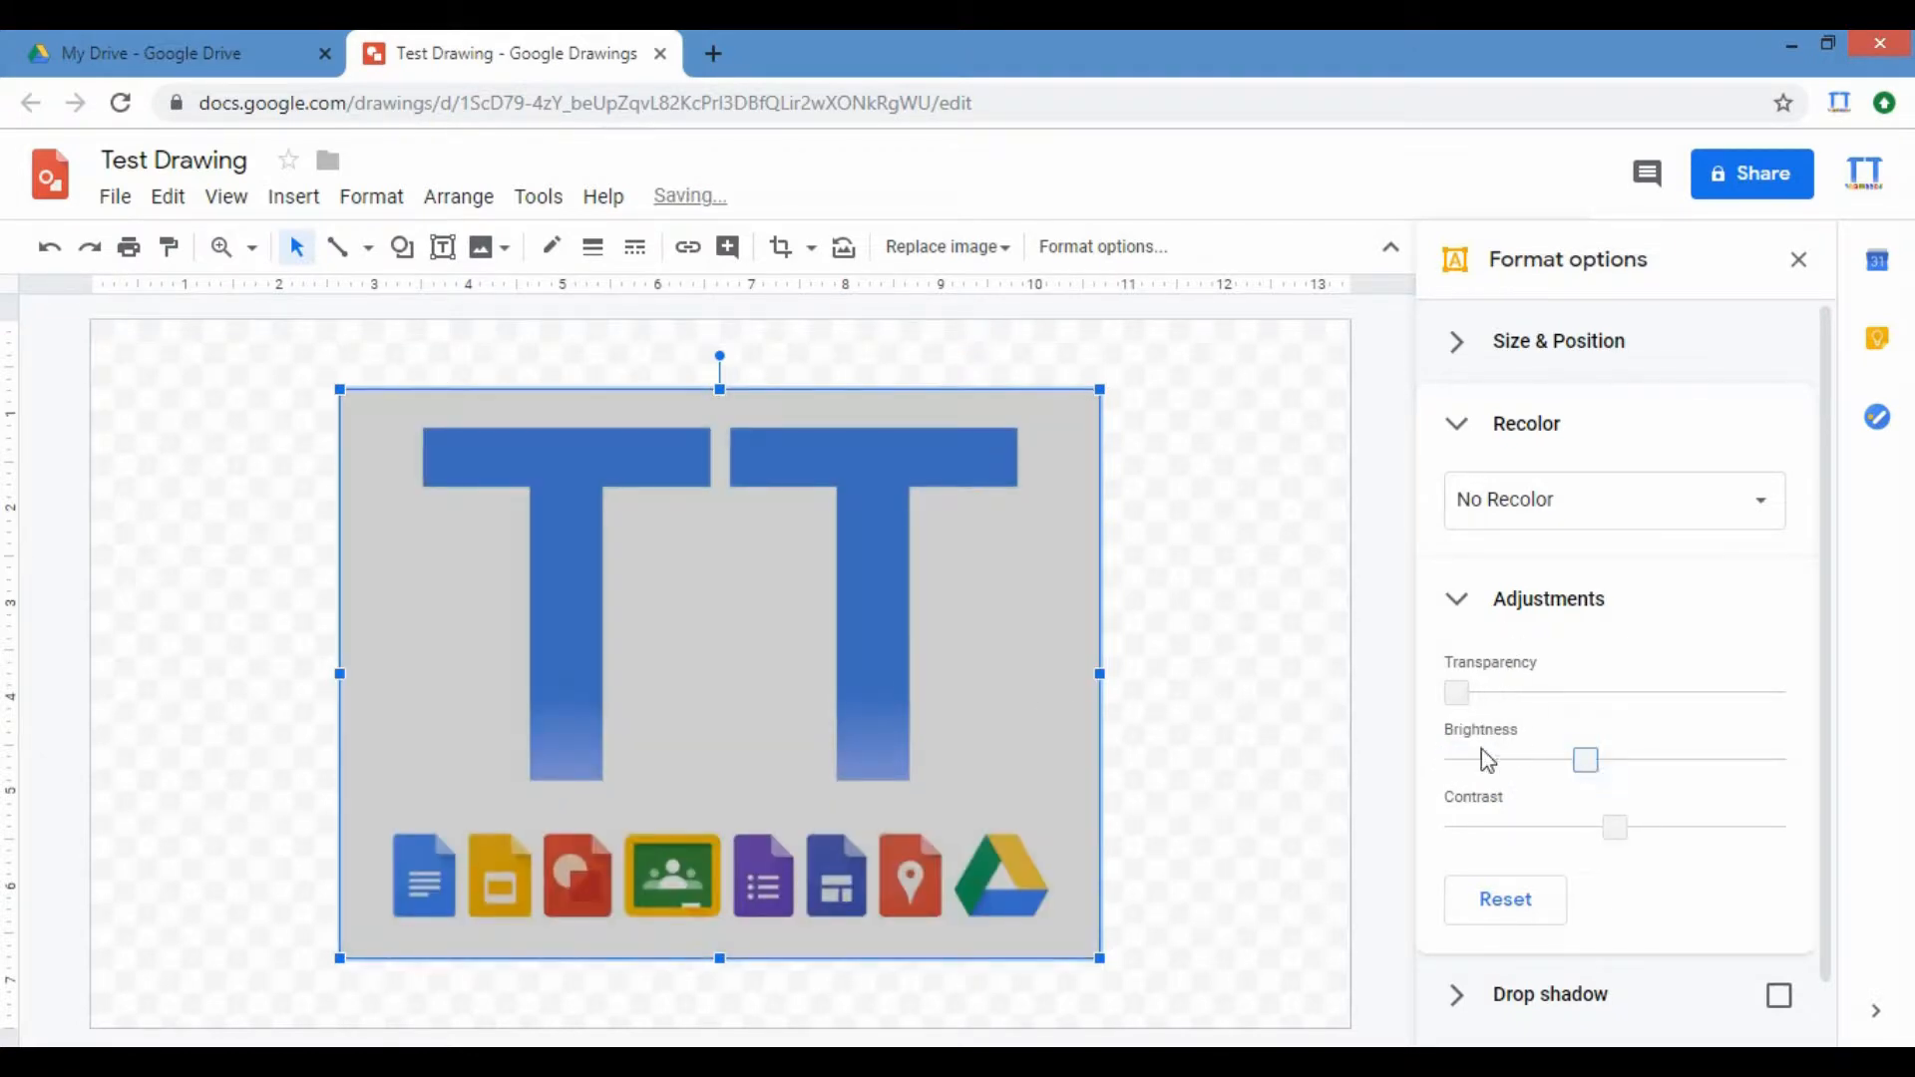
left_click_drag(1596, 750, 1678, 763)
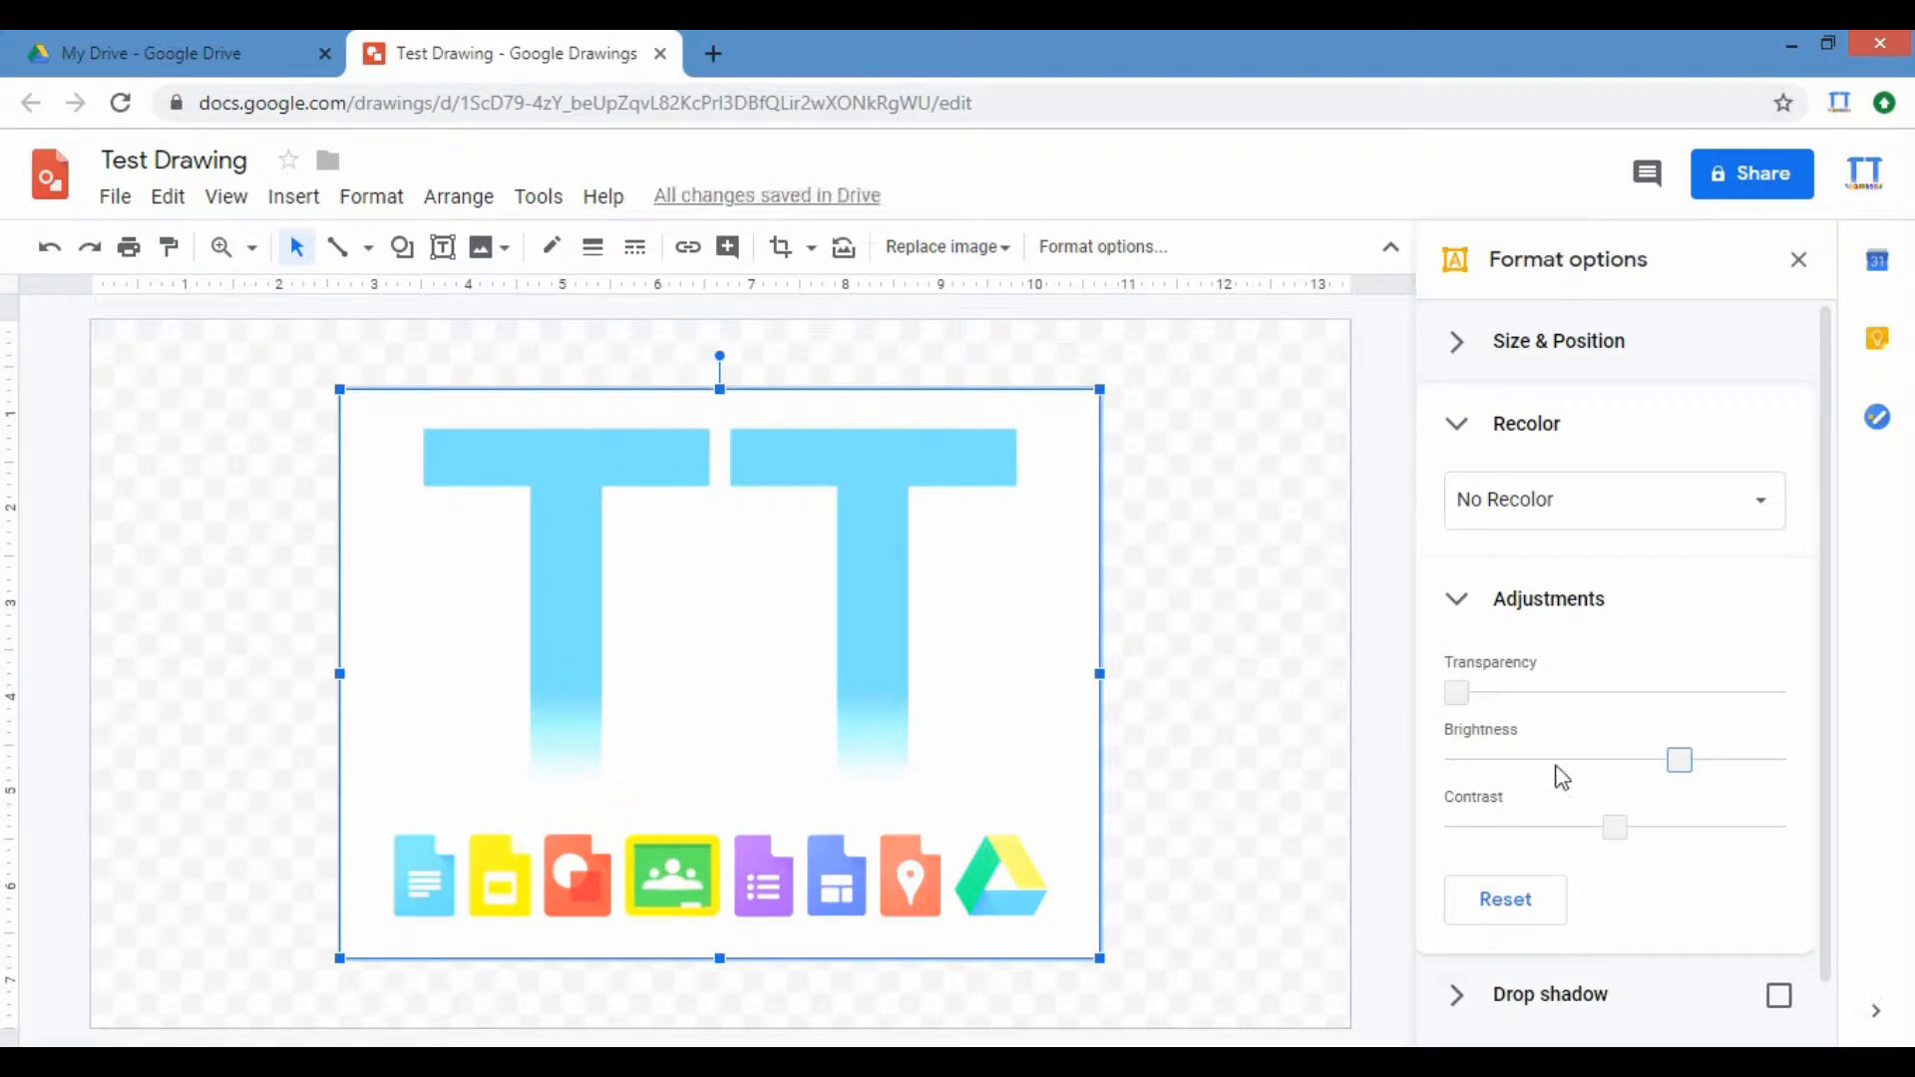
left_click_drag(1678, 760, 1608, 756)
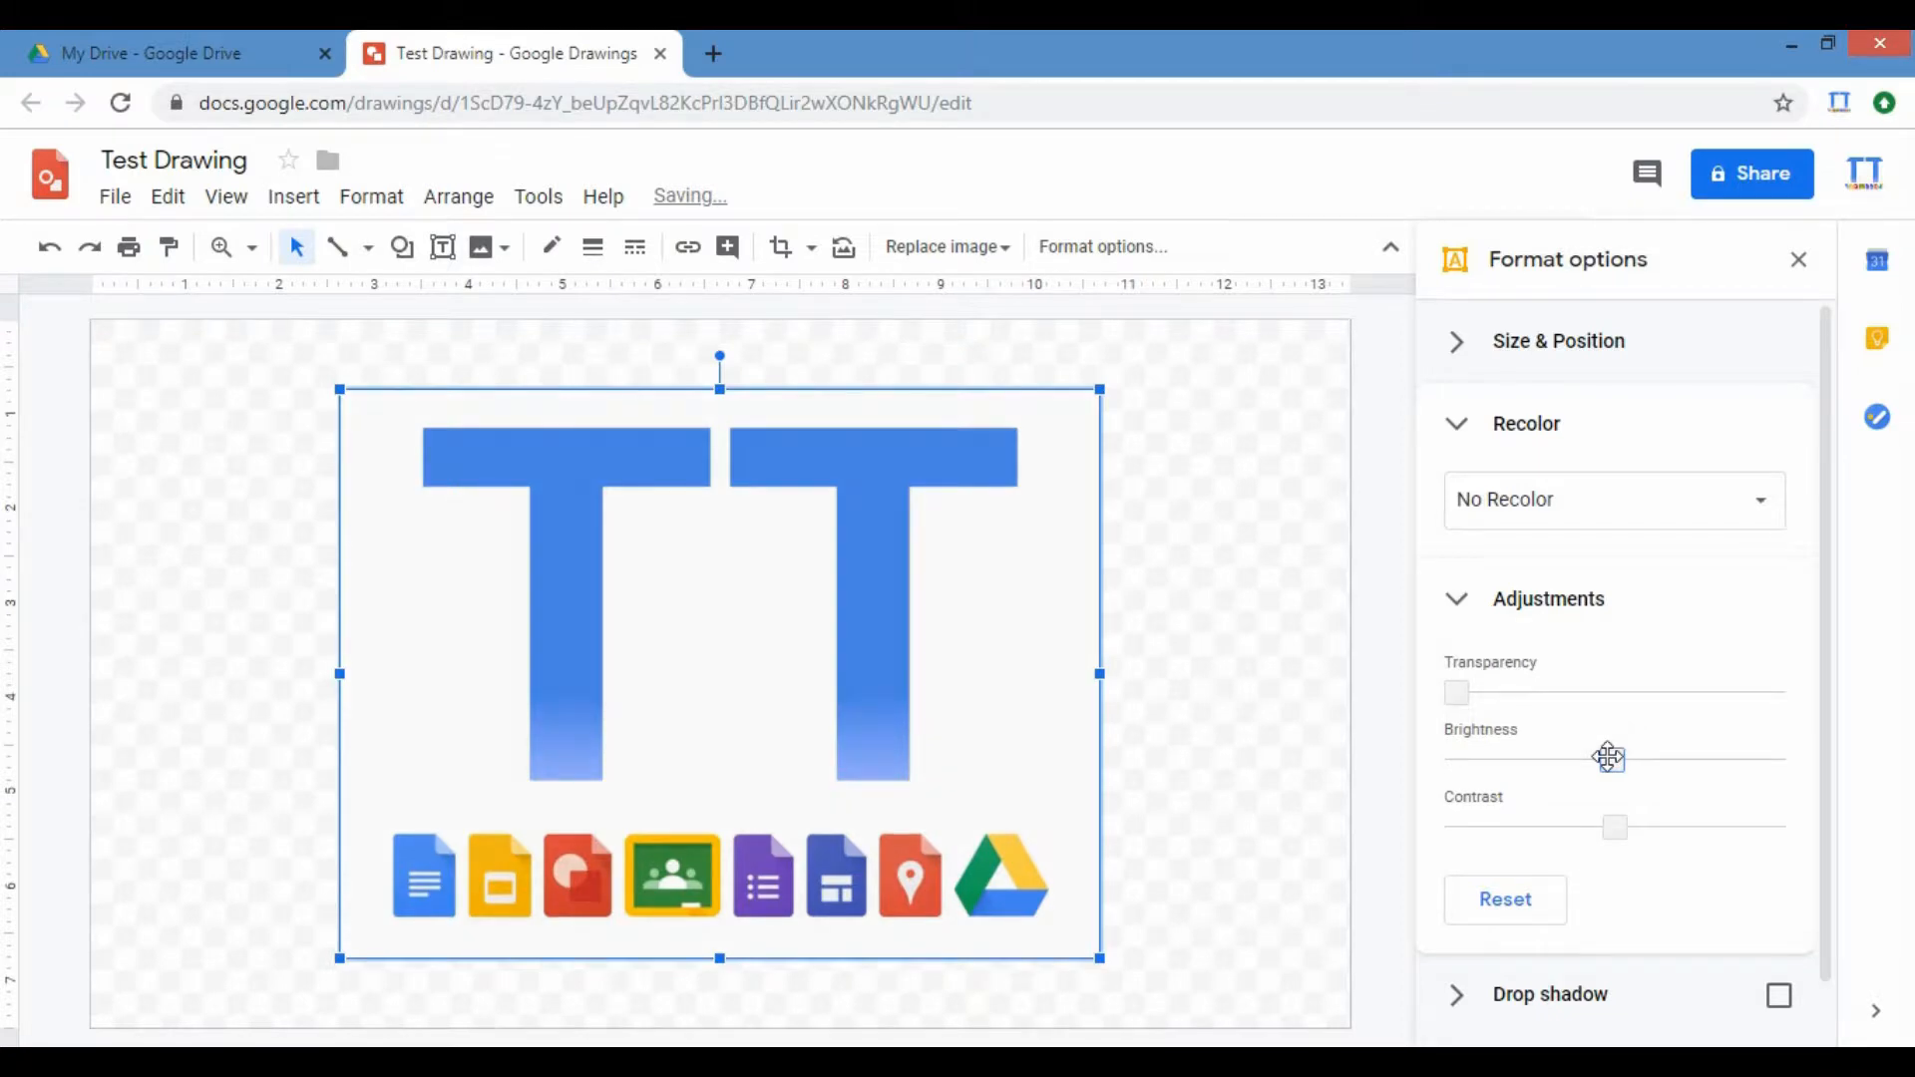
left_click_drag(1611, 757, 1608, 757)
left_click(1534, 897)
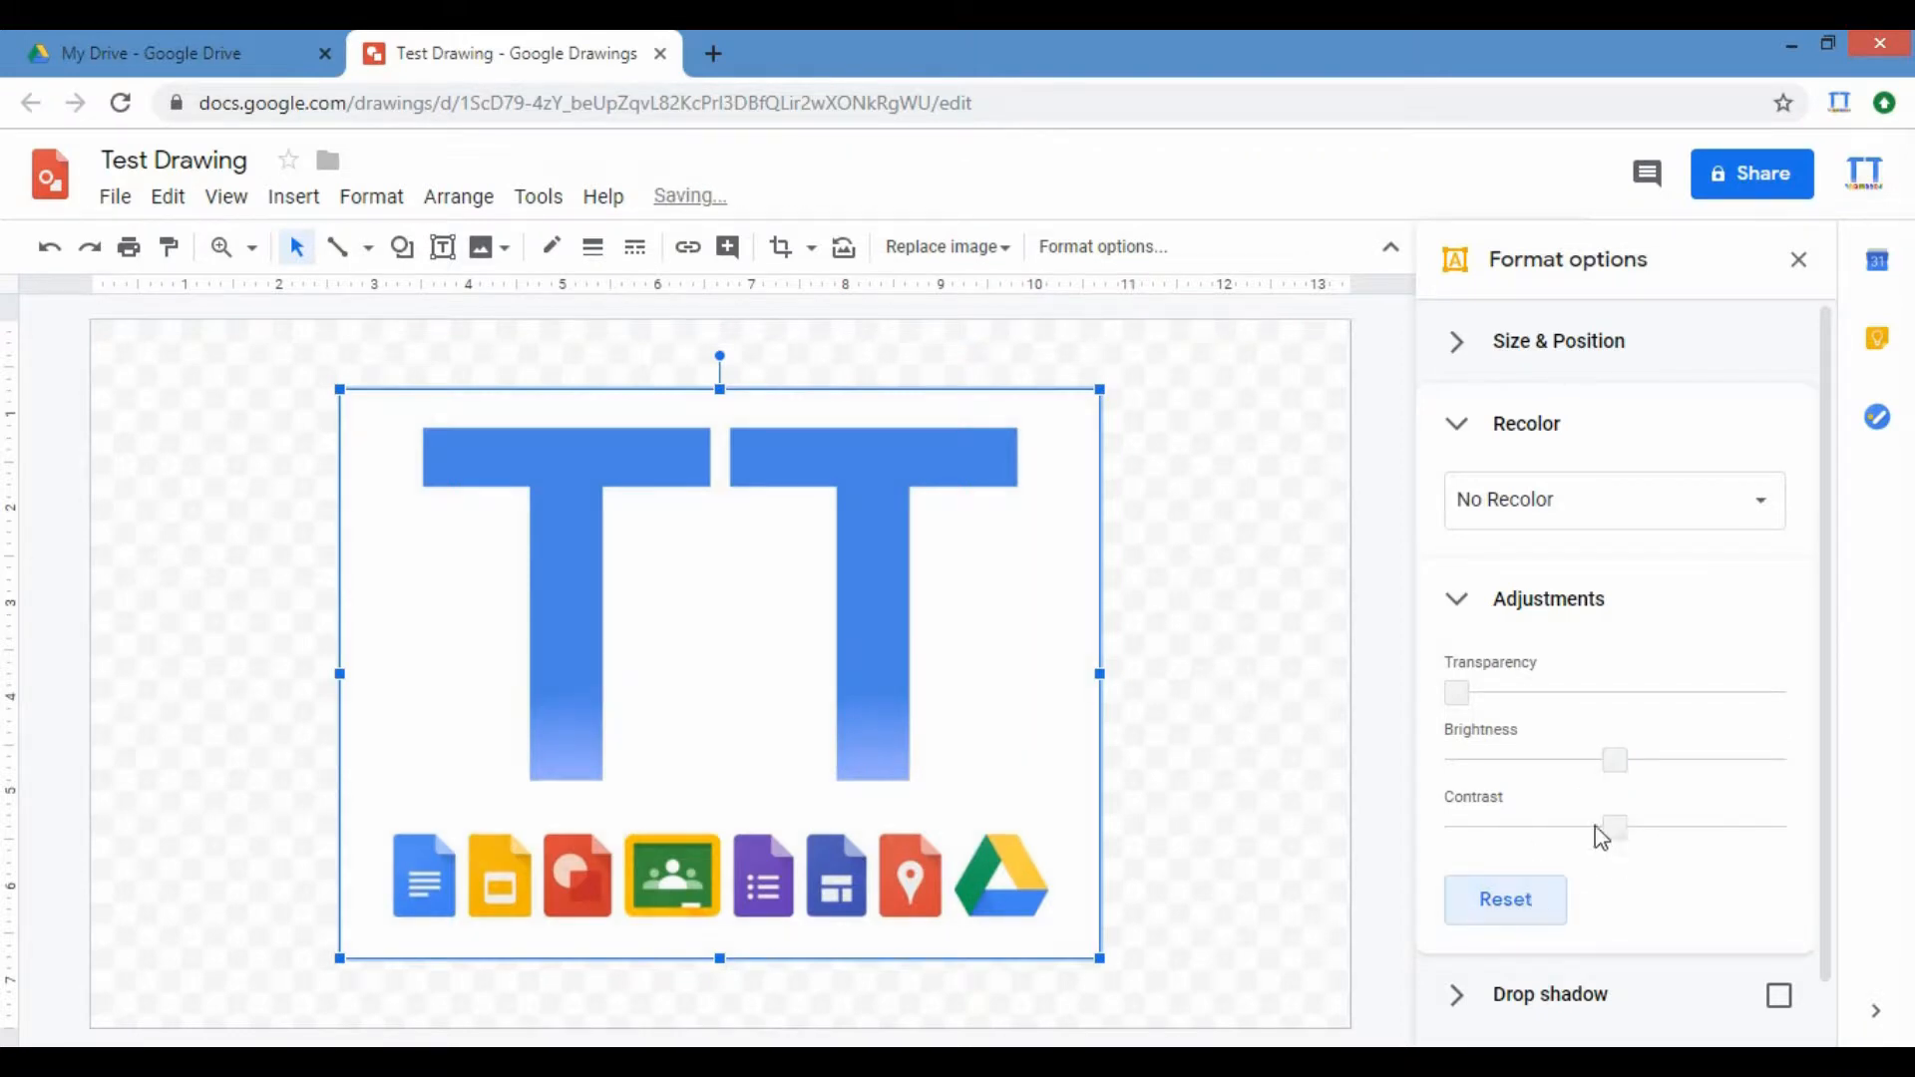
Step: Try the logo image's contrast at its maximum and minimum, and reset the adjustments
left_click_drag(1611, 825, 1773, 826)
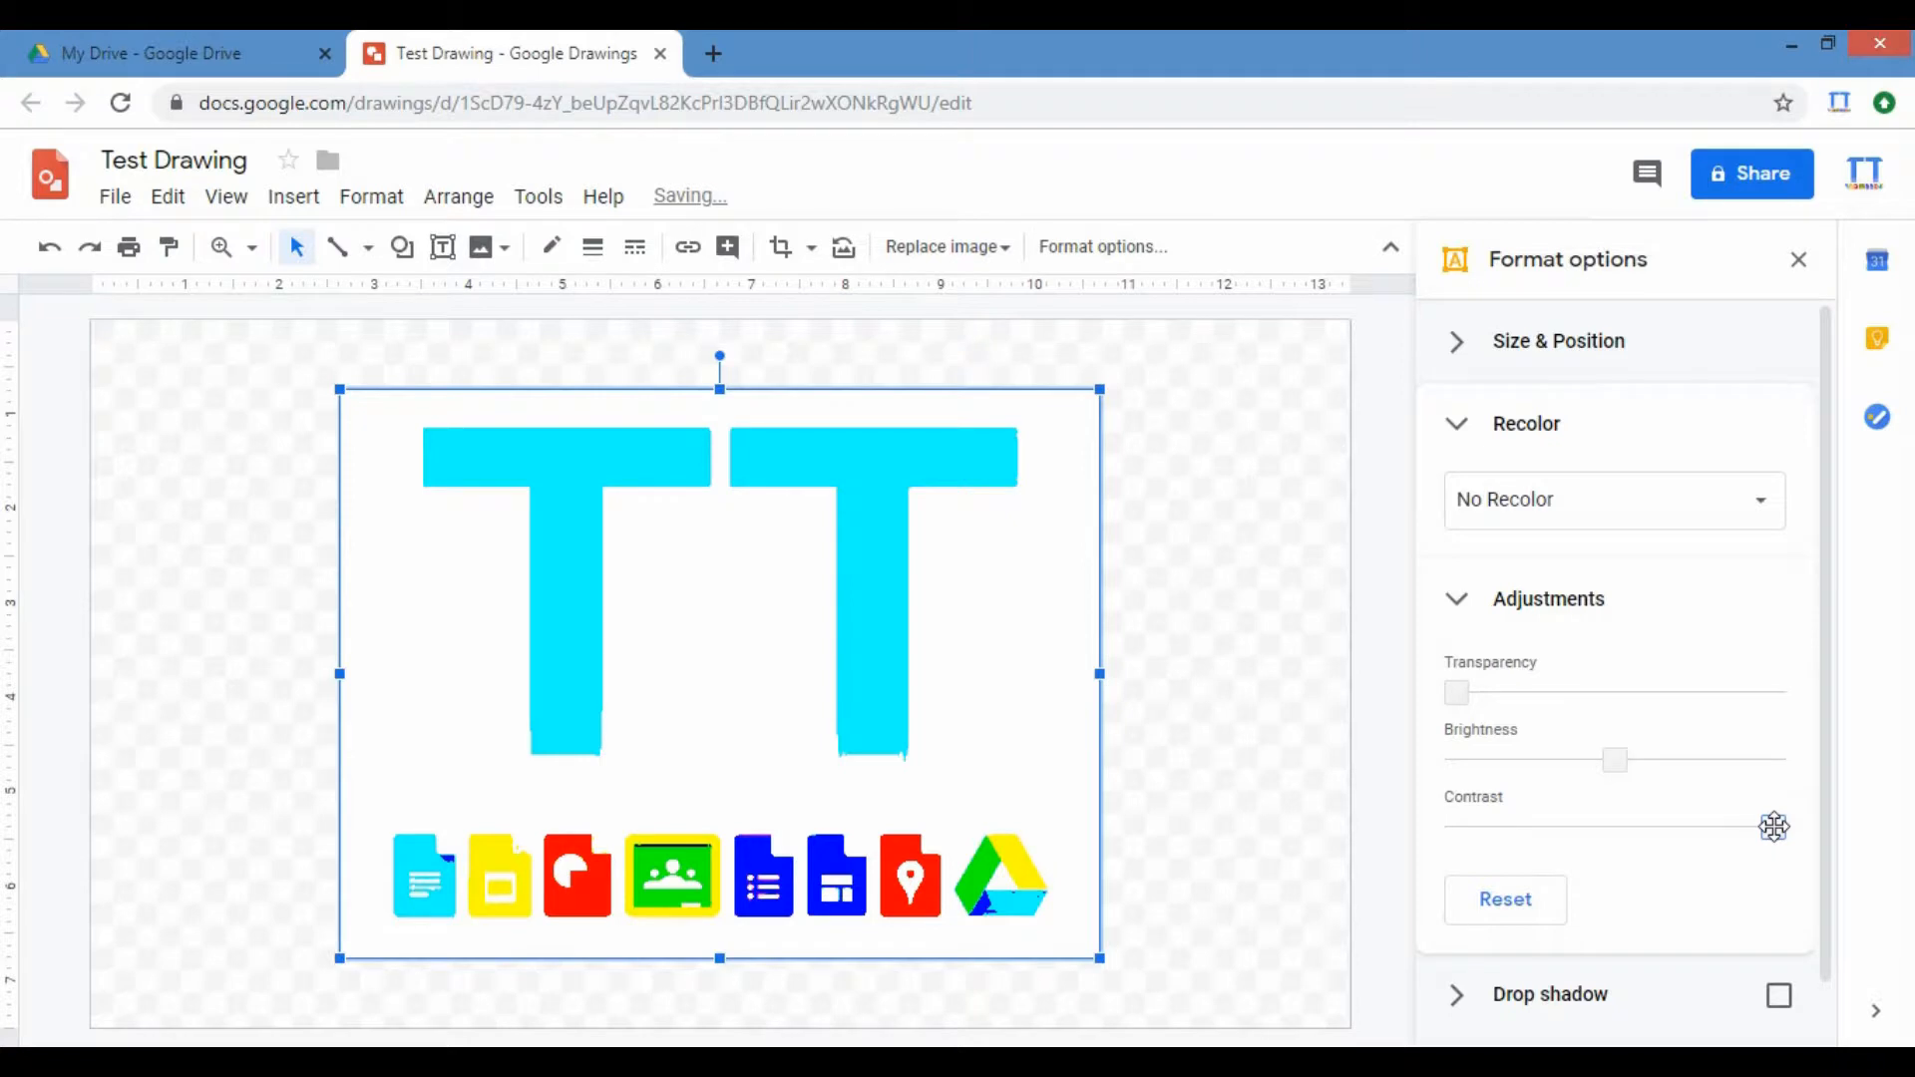
left_click_drag(1773, 824, 1333, 809)
left_click(1479, 897)
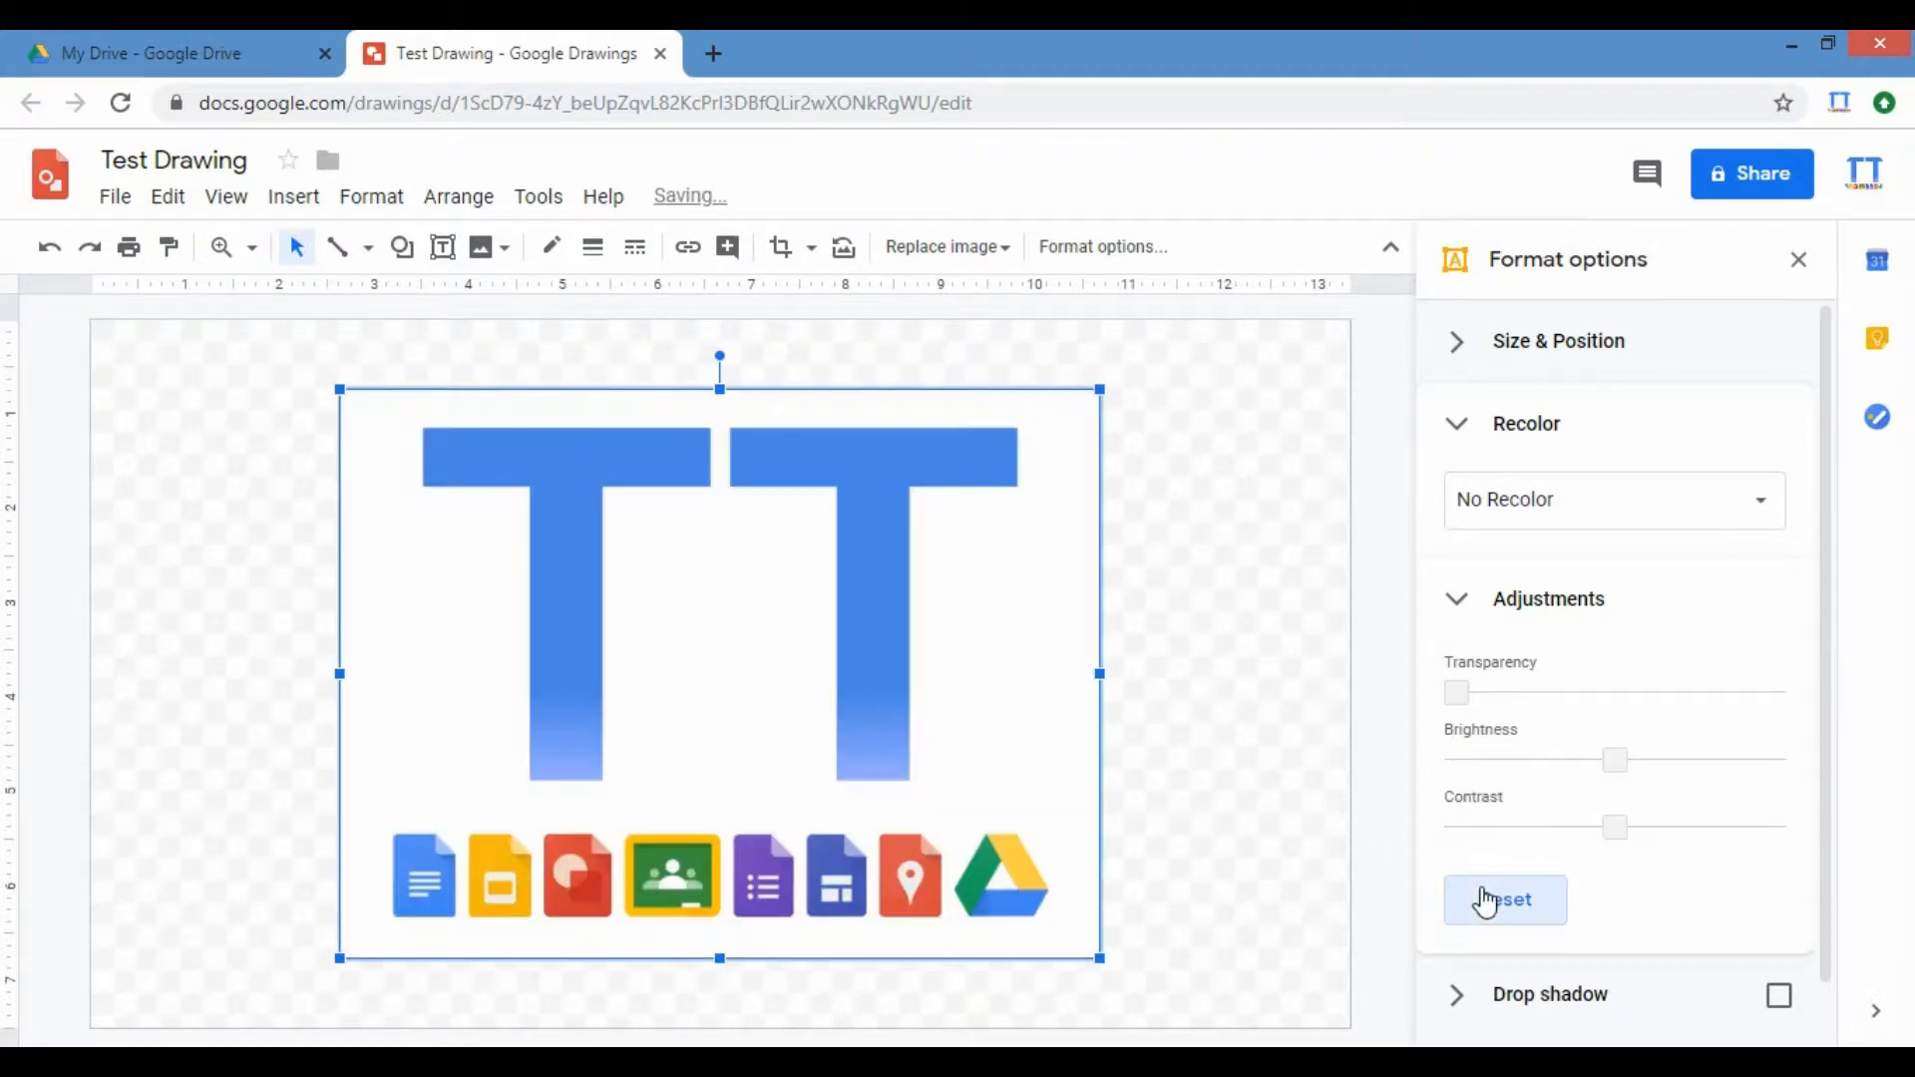
Step: Collapse the Adjustments and Recolor settings, turn on a drop shadow for the logo image, and deselect it
scroll(1479, 898, "down", 1)
left_click(1474, 542)
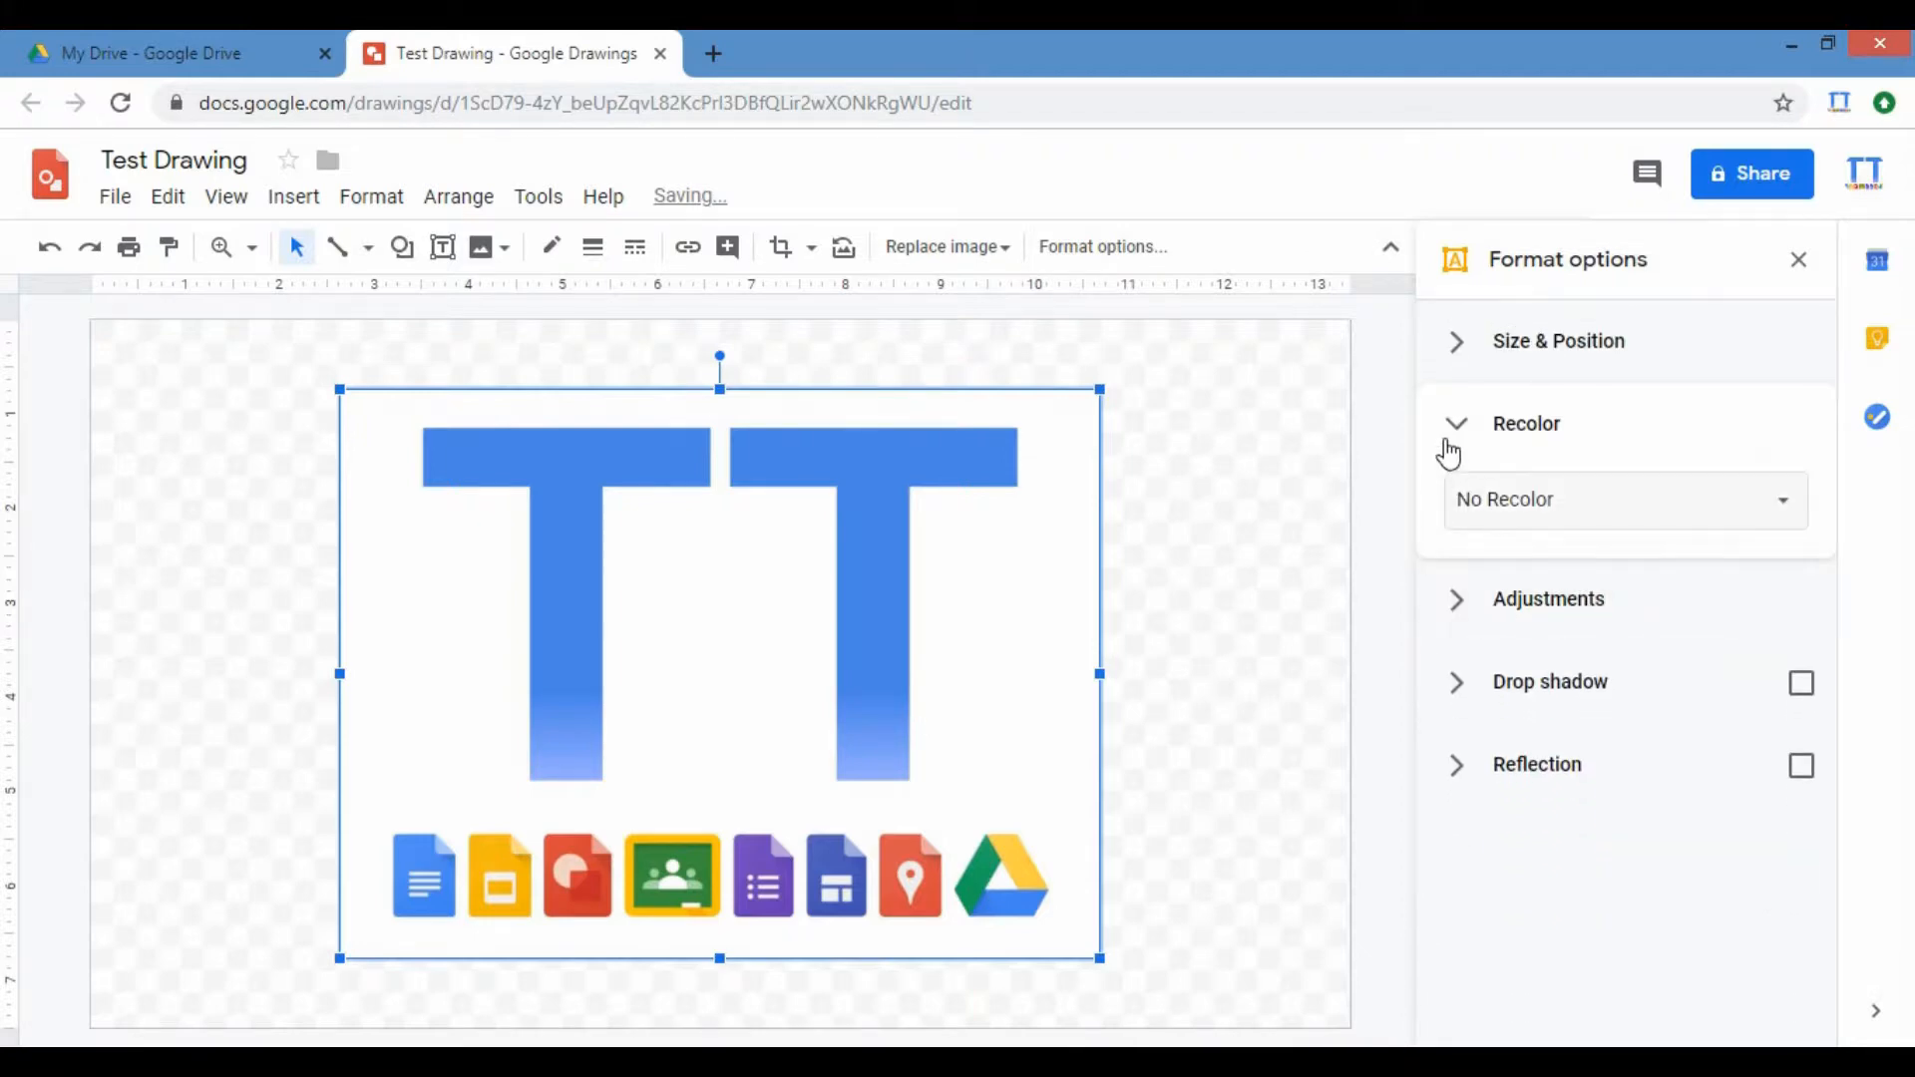
left_click(1448, 424)
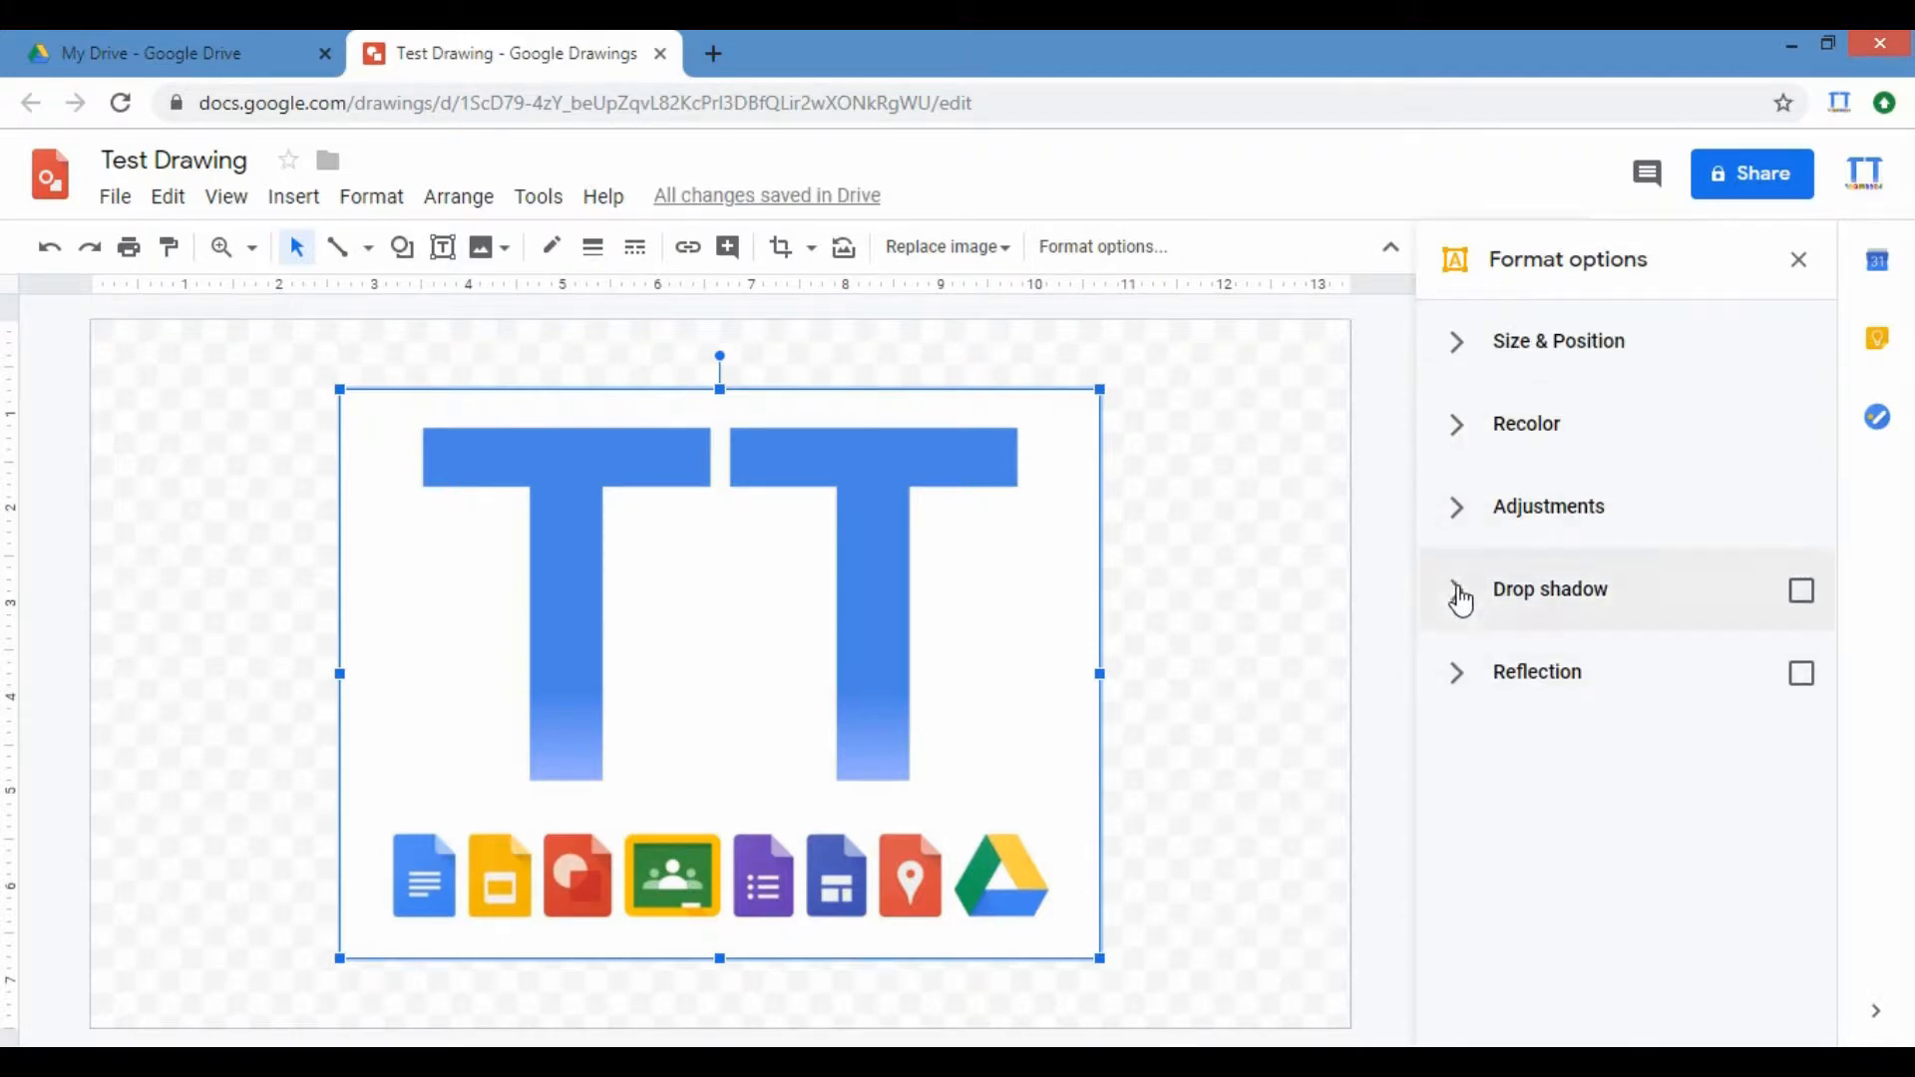
left_click(1458, 593)
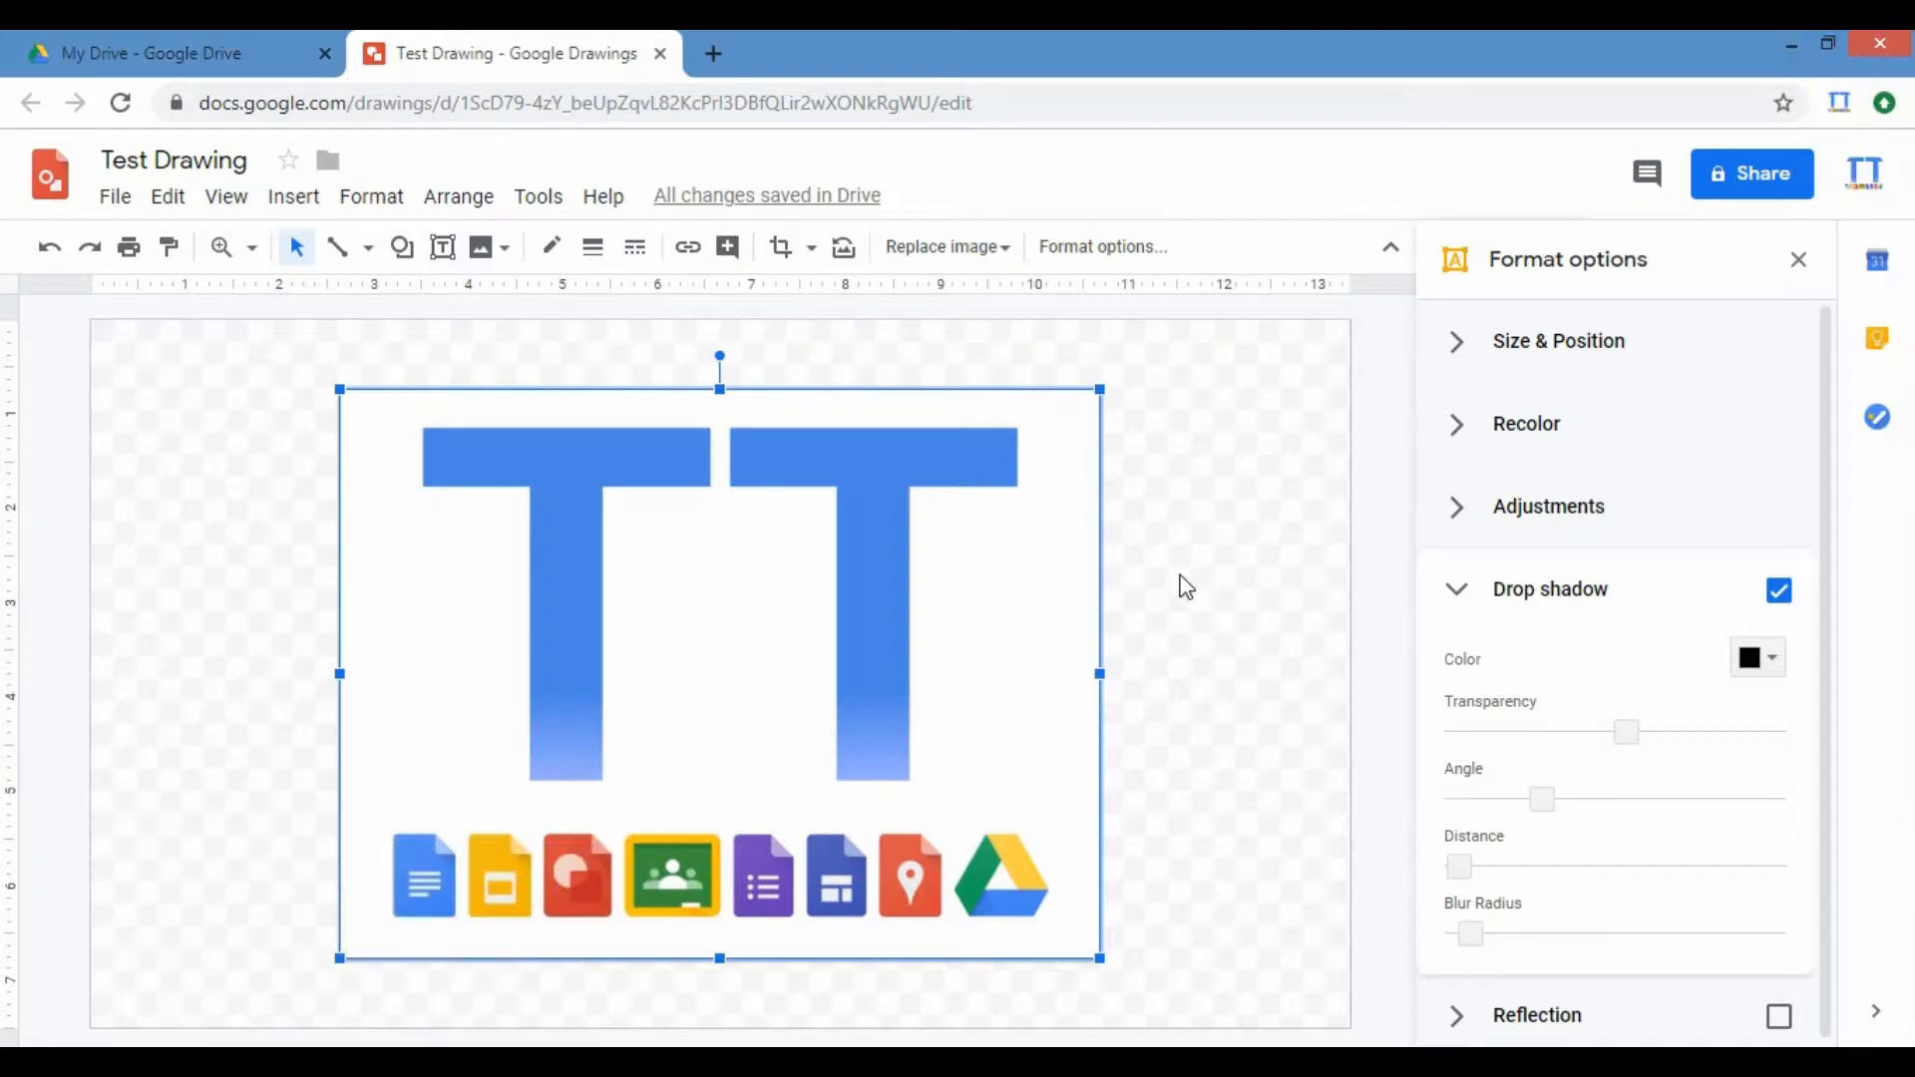
left_click(1185, 586)
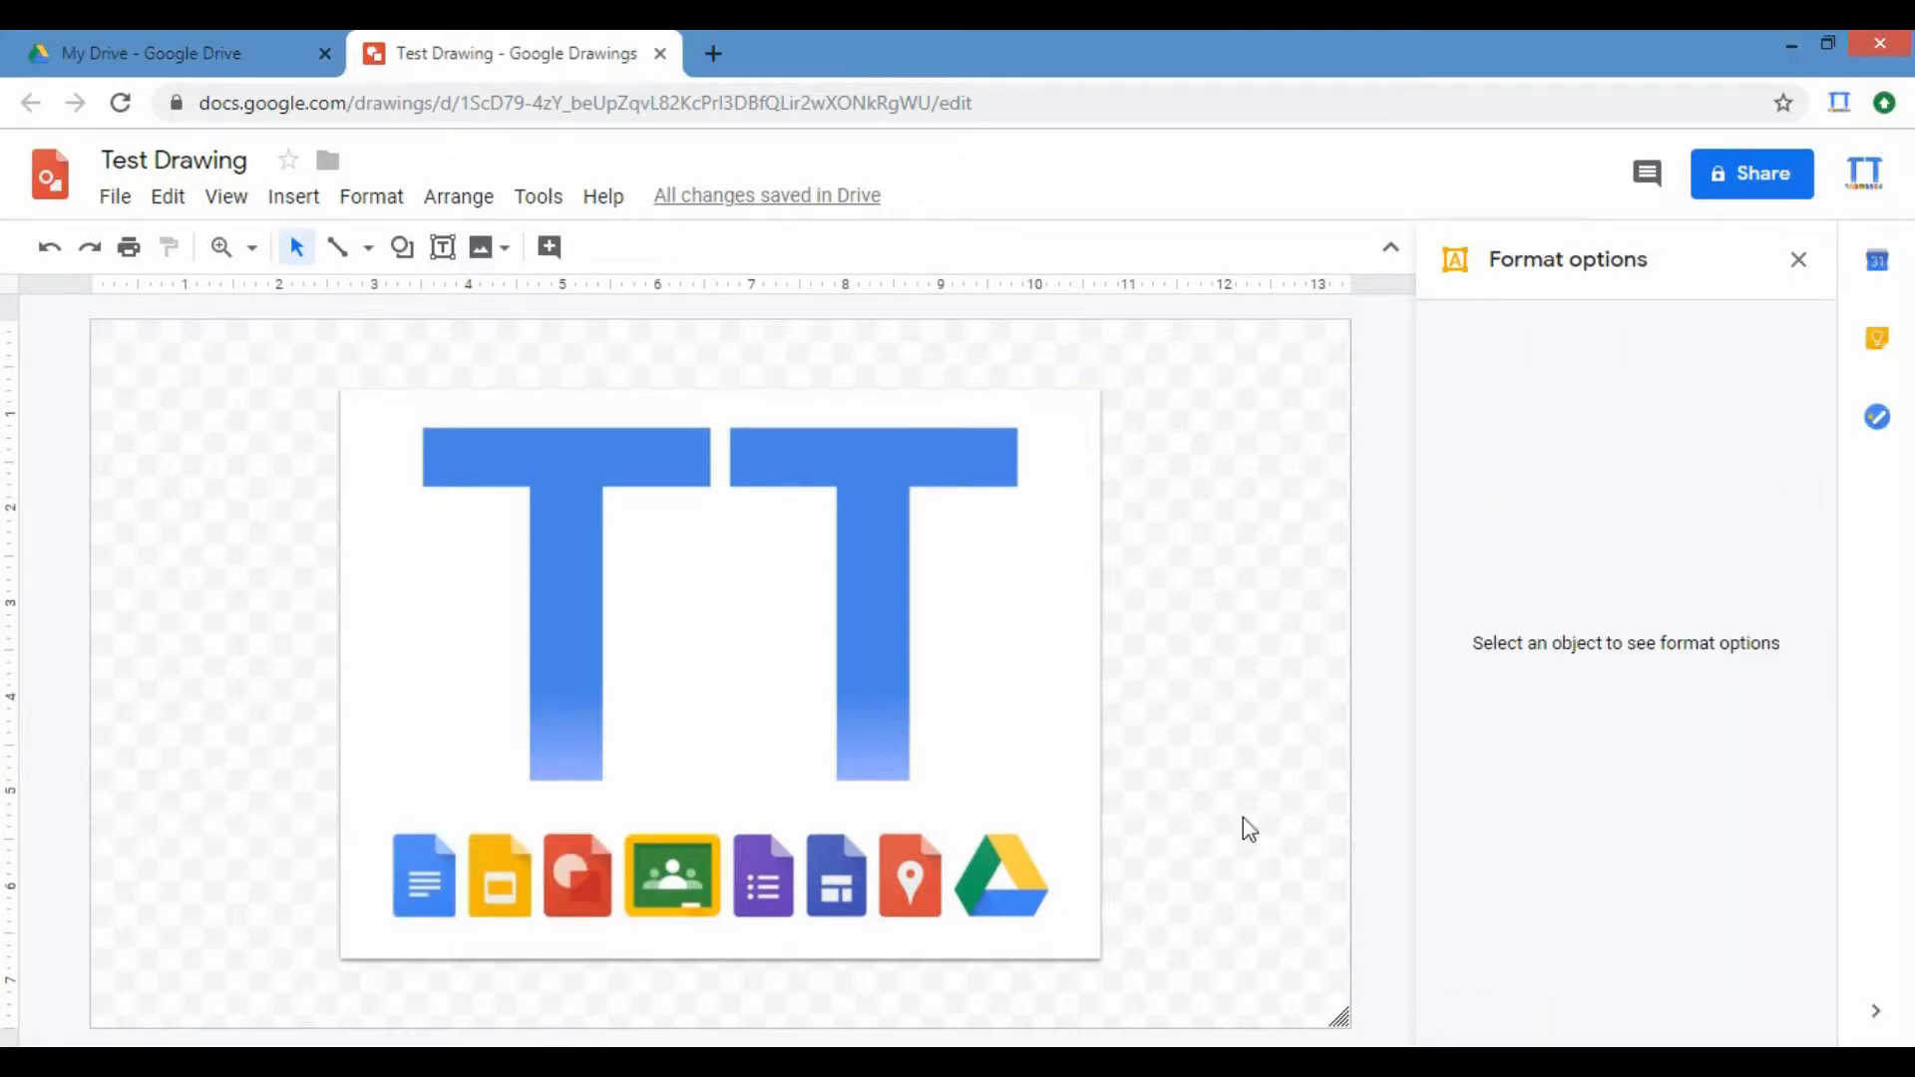
Step: Raise the drop shadow's distance to about a quarter of its range and view the logo image deselected
left_click(947, 704)
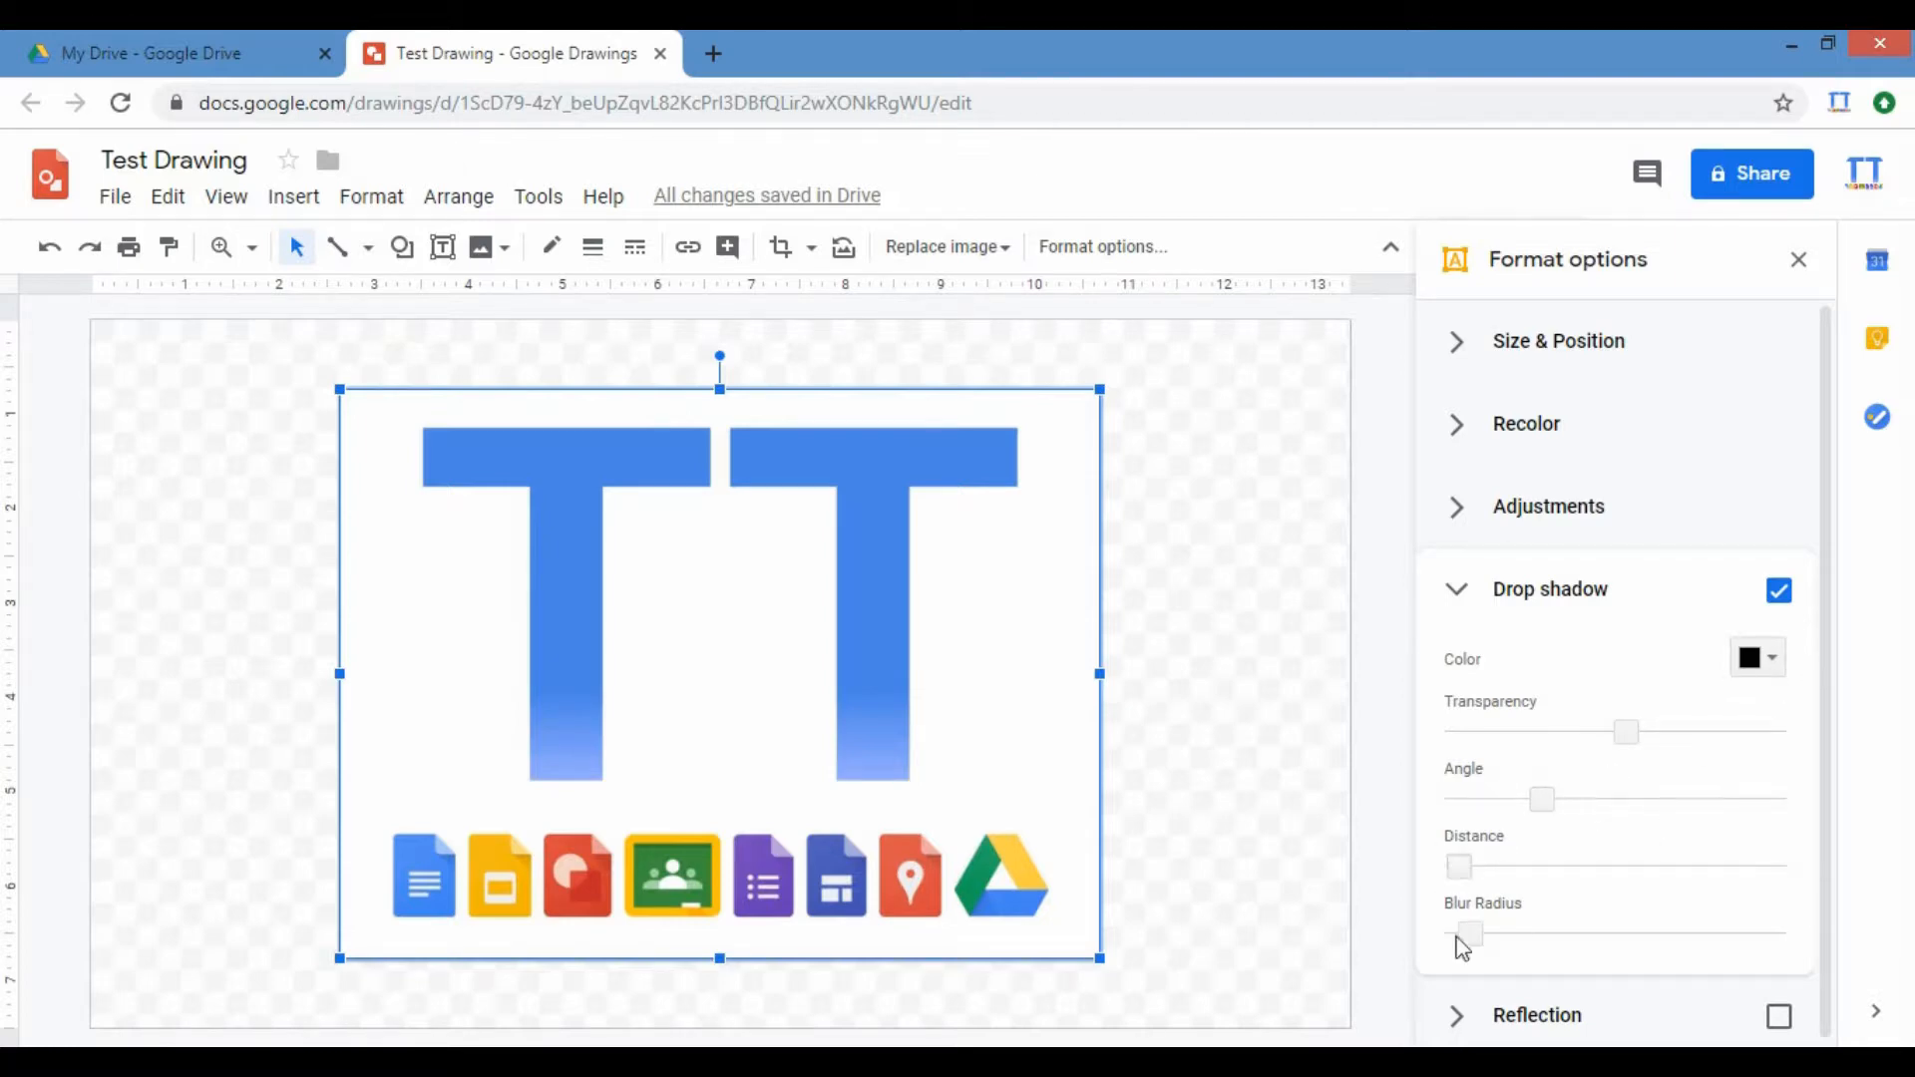
left_click_drag(1458, 866, 1540, 865)
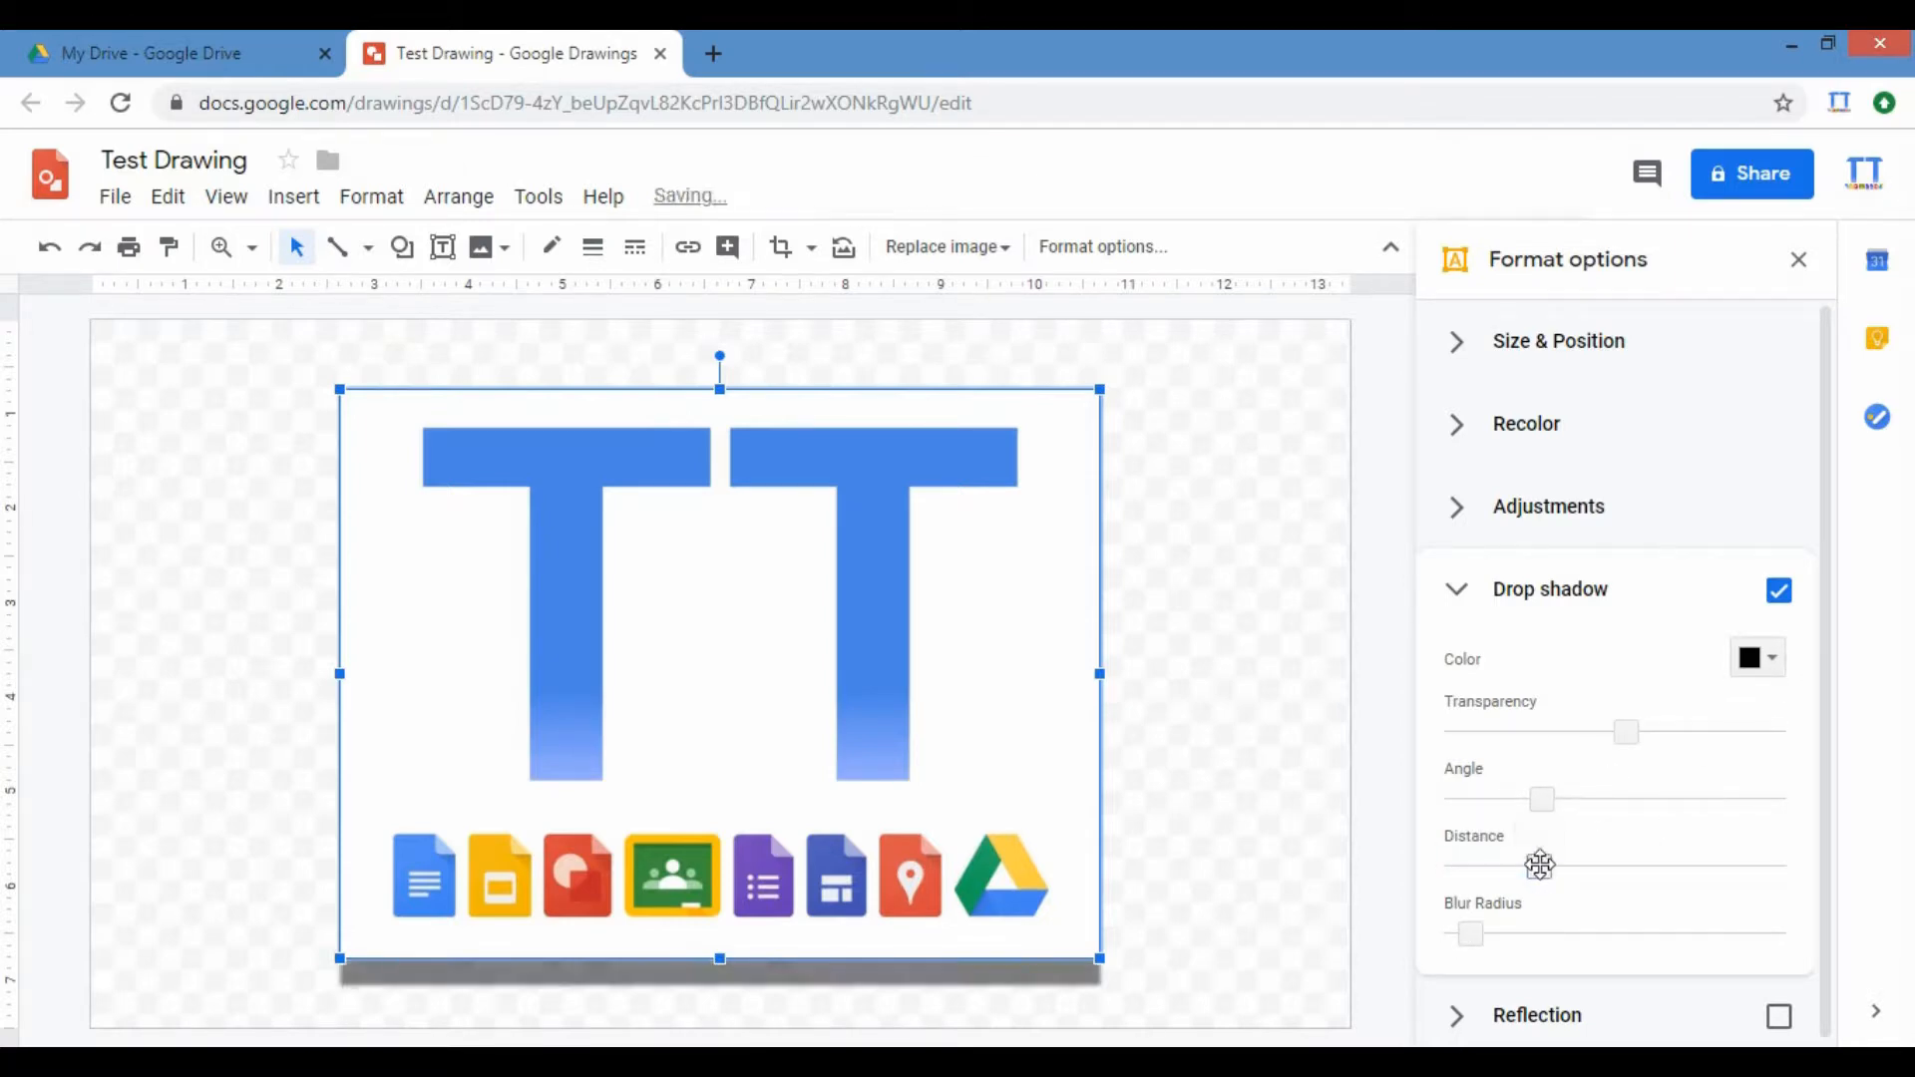
left_click(1199, 931)
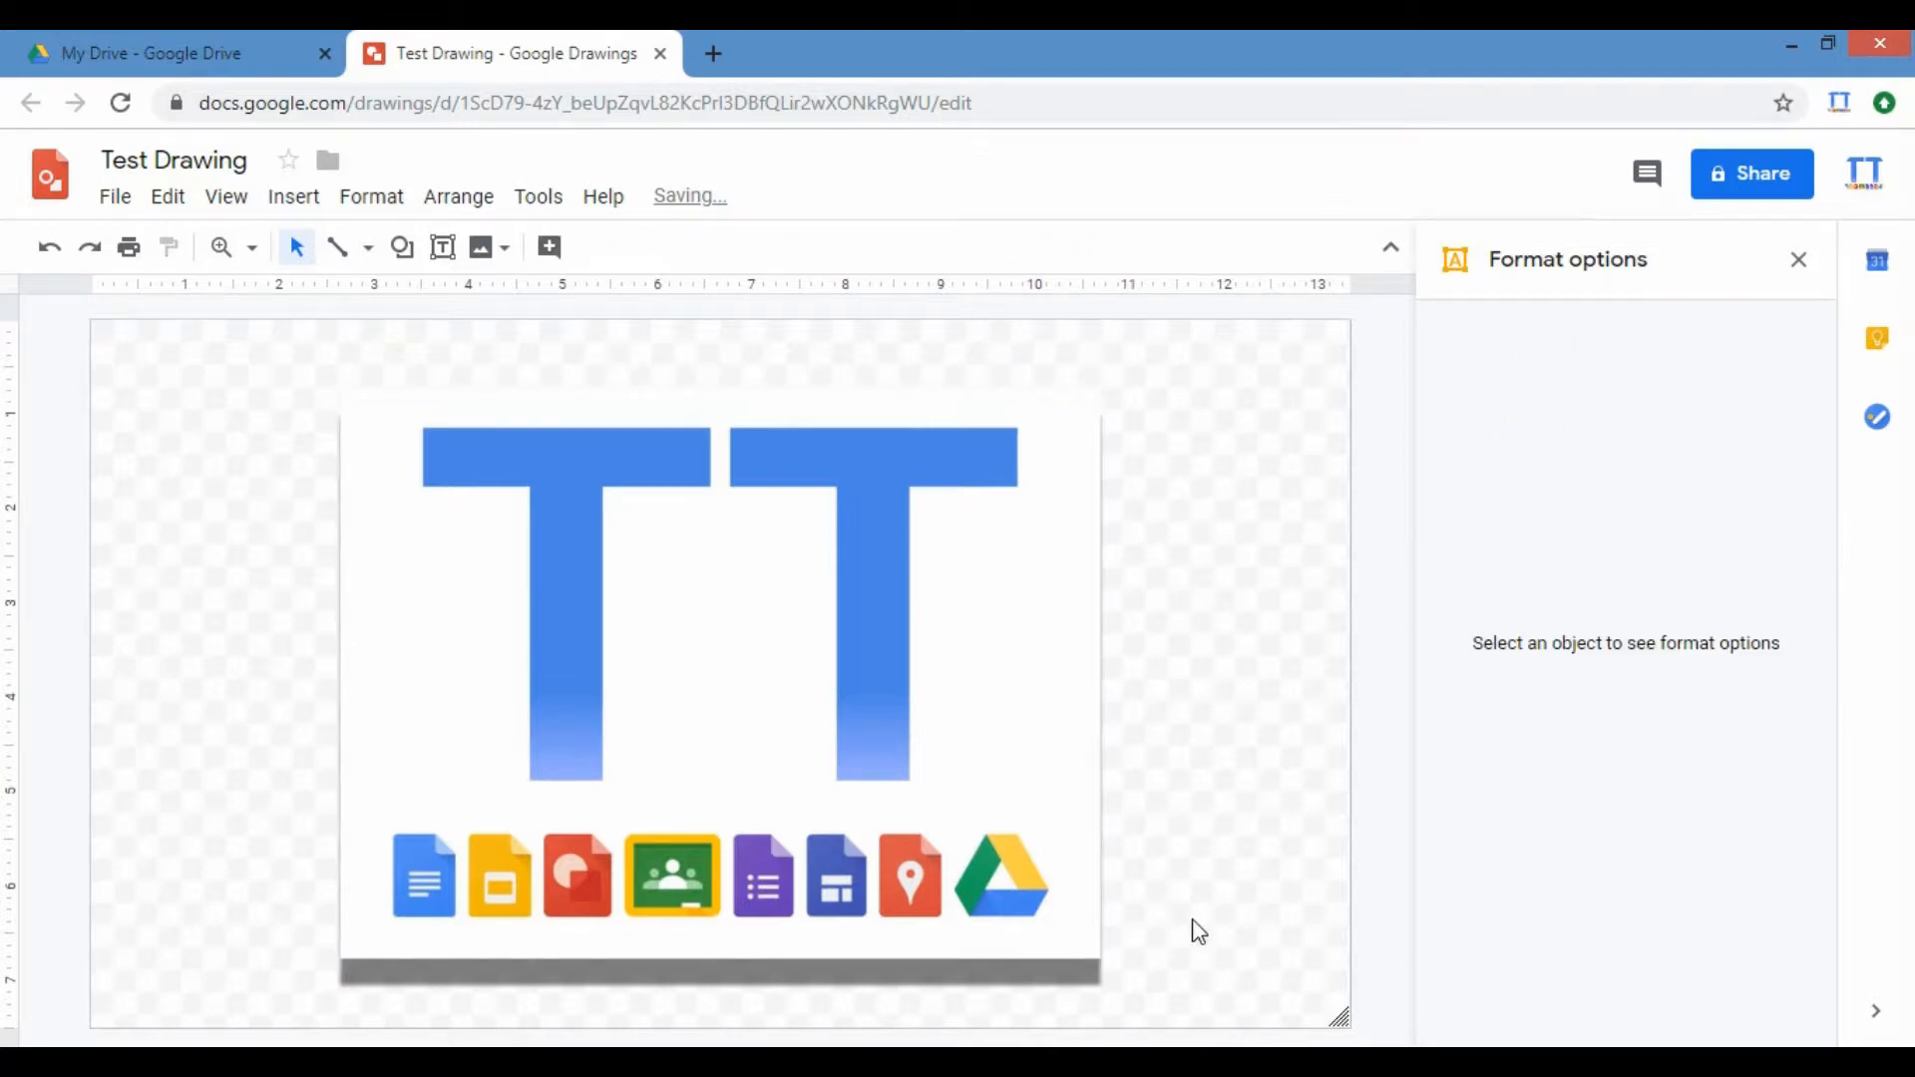
left_click(1002, 880)
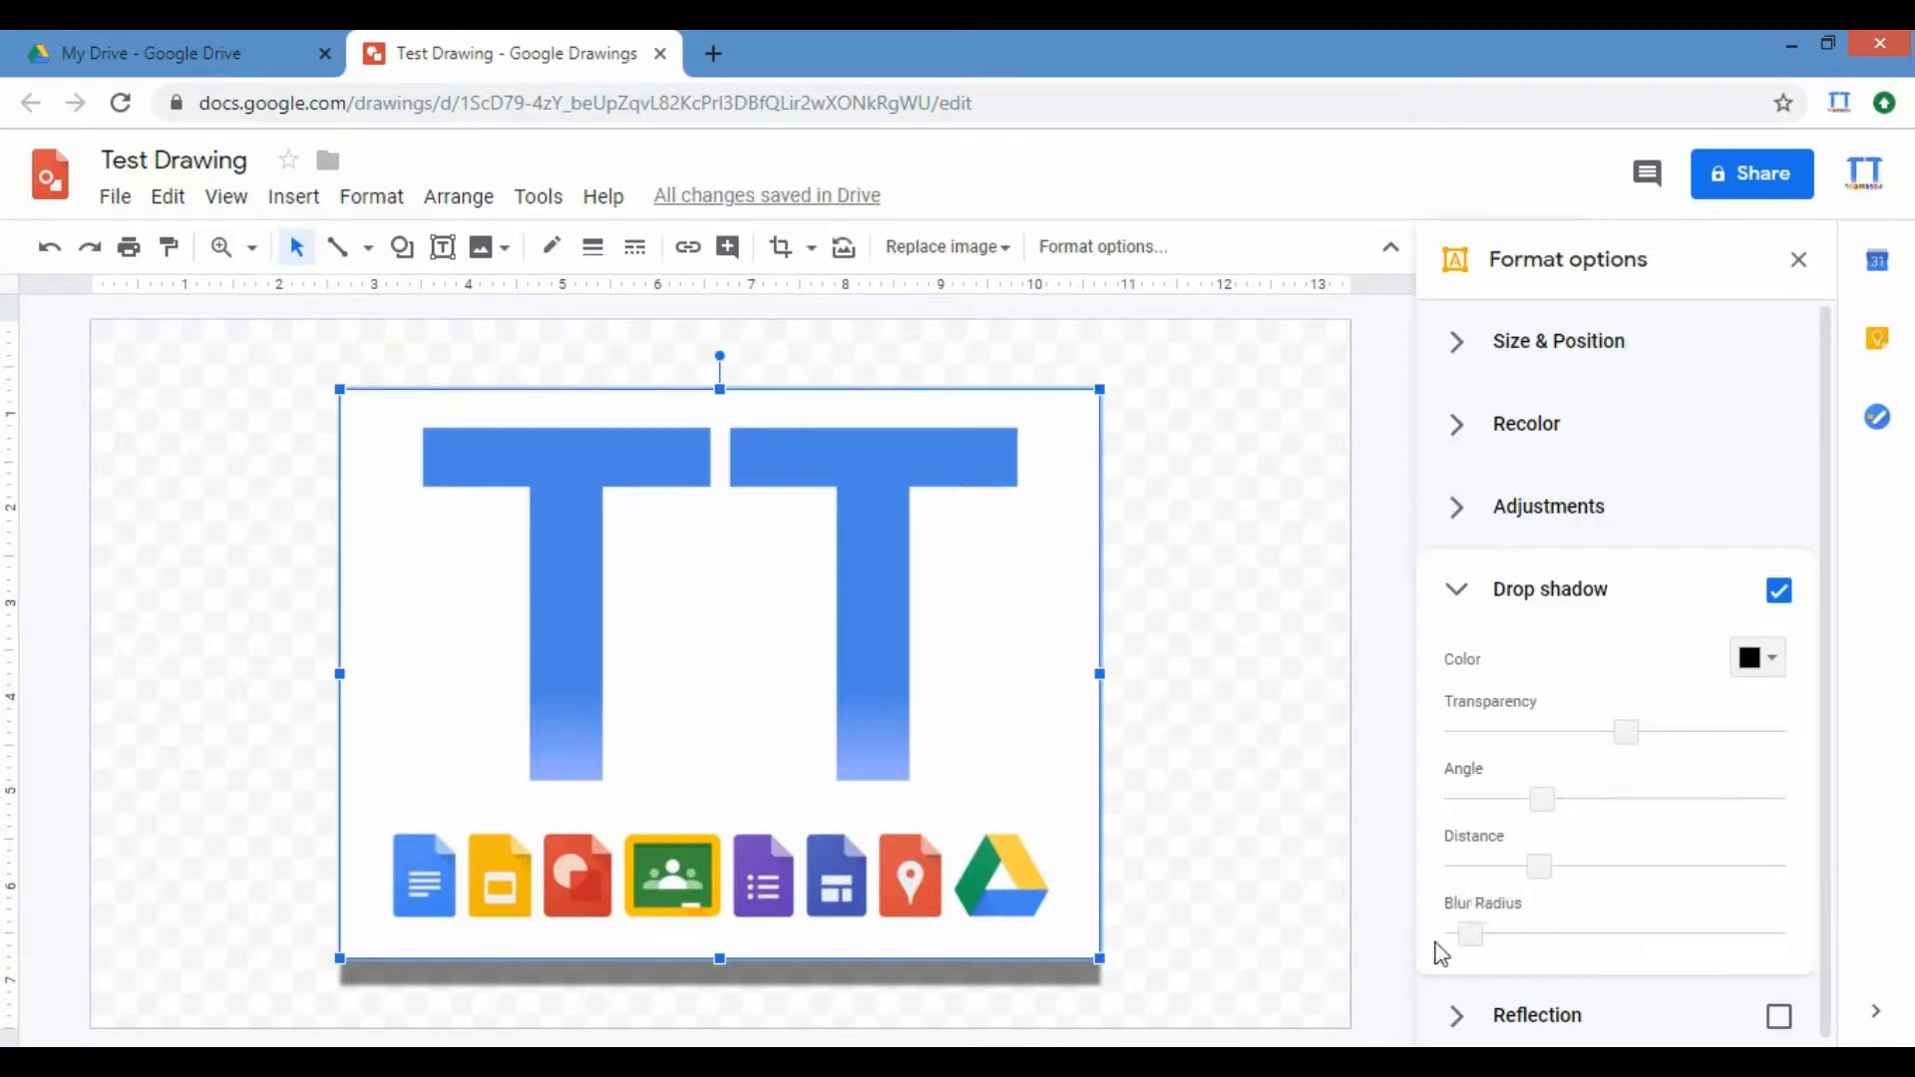
Step: Adjust the drop shadow to about 20% blur radius, nearly maximum distance and slightly under half transparency
left_click_drag(1470, 935, 1645, 932)
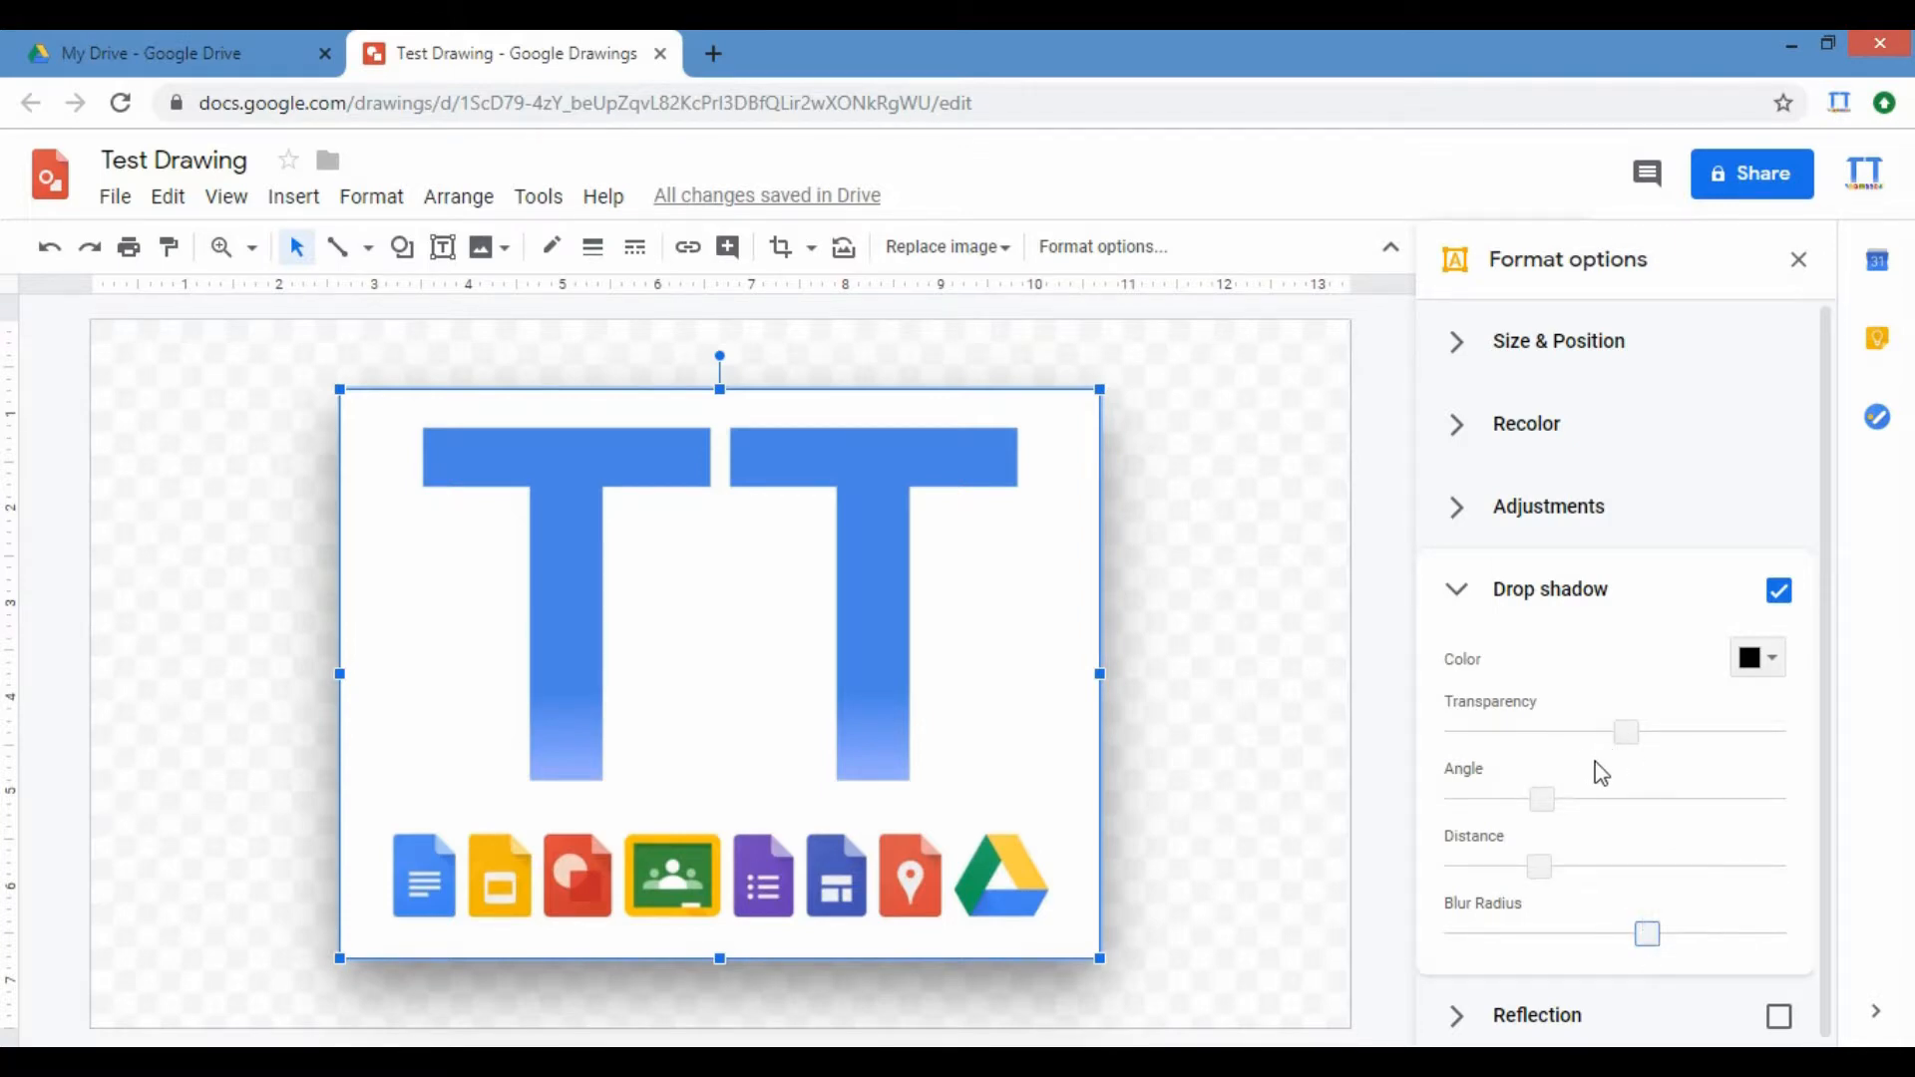
left_click_drag(1622, 733, 1705, 734)
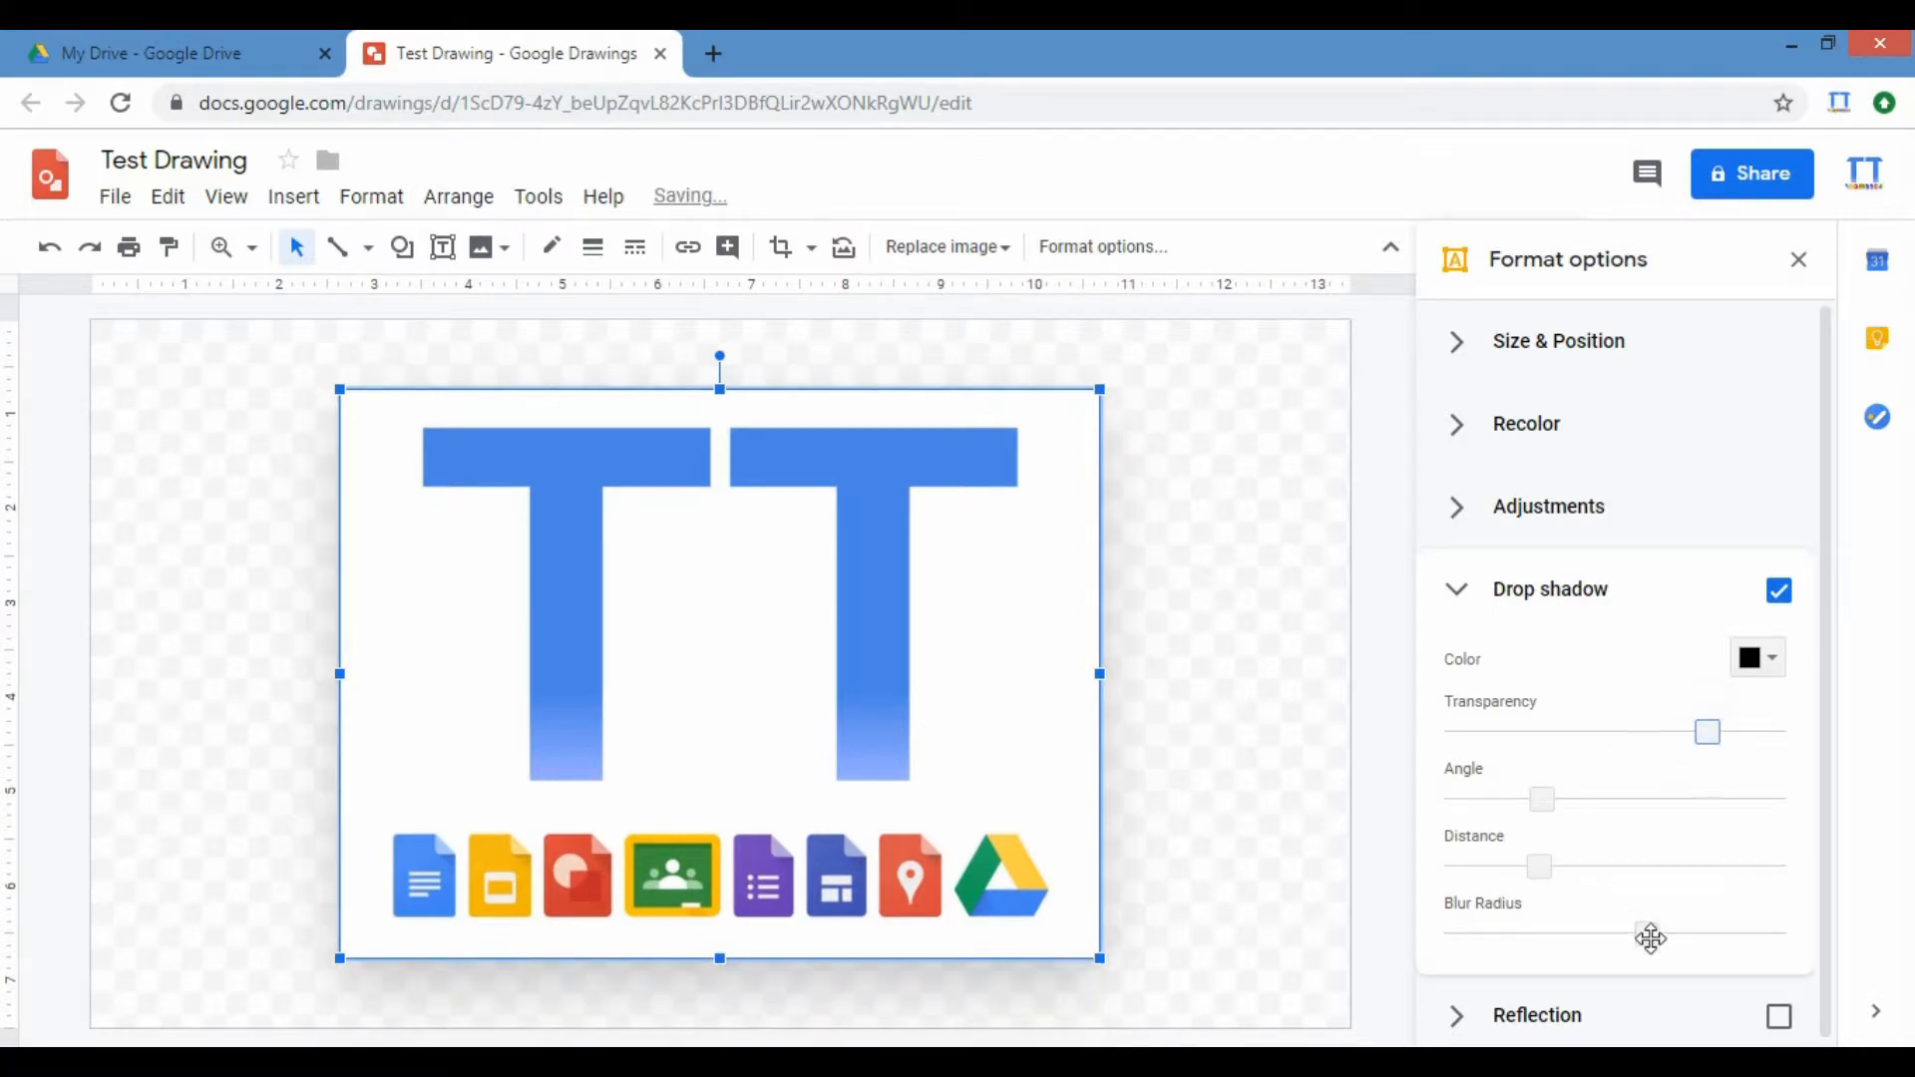
left_click_drag(1646, 933, 1733, 866)
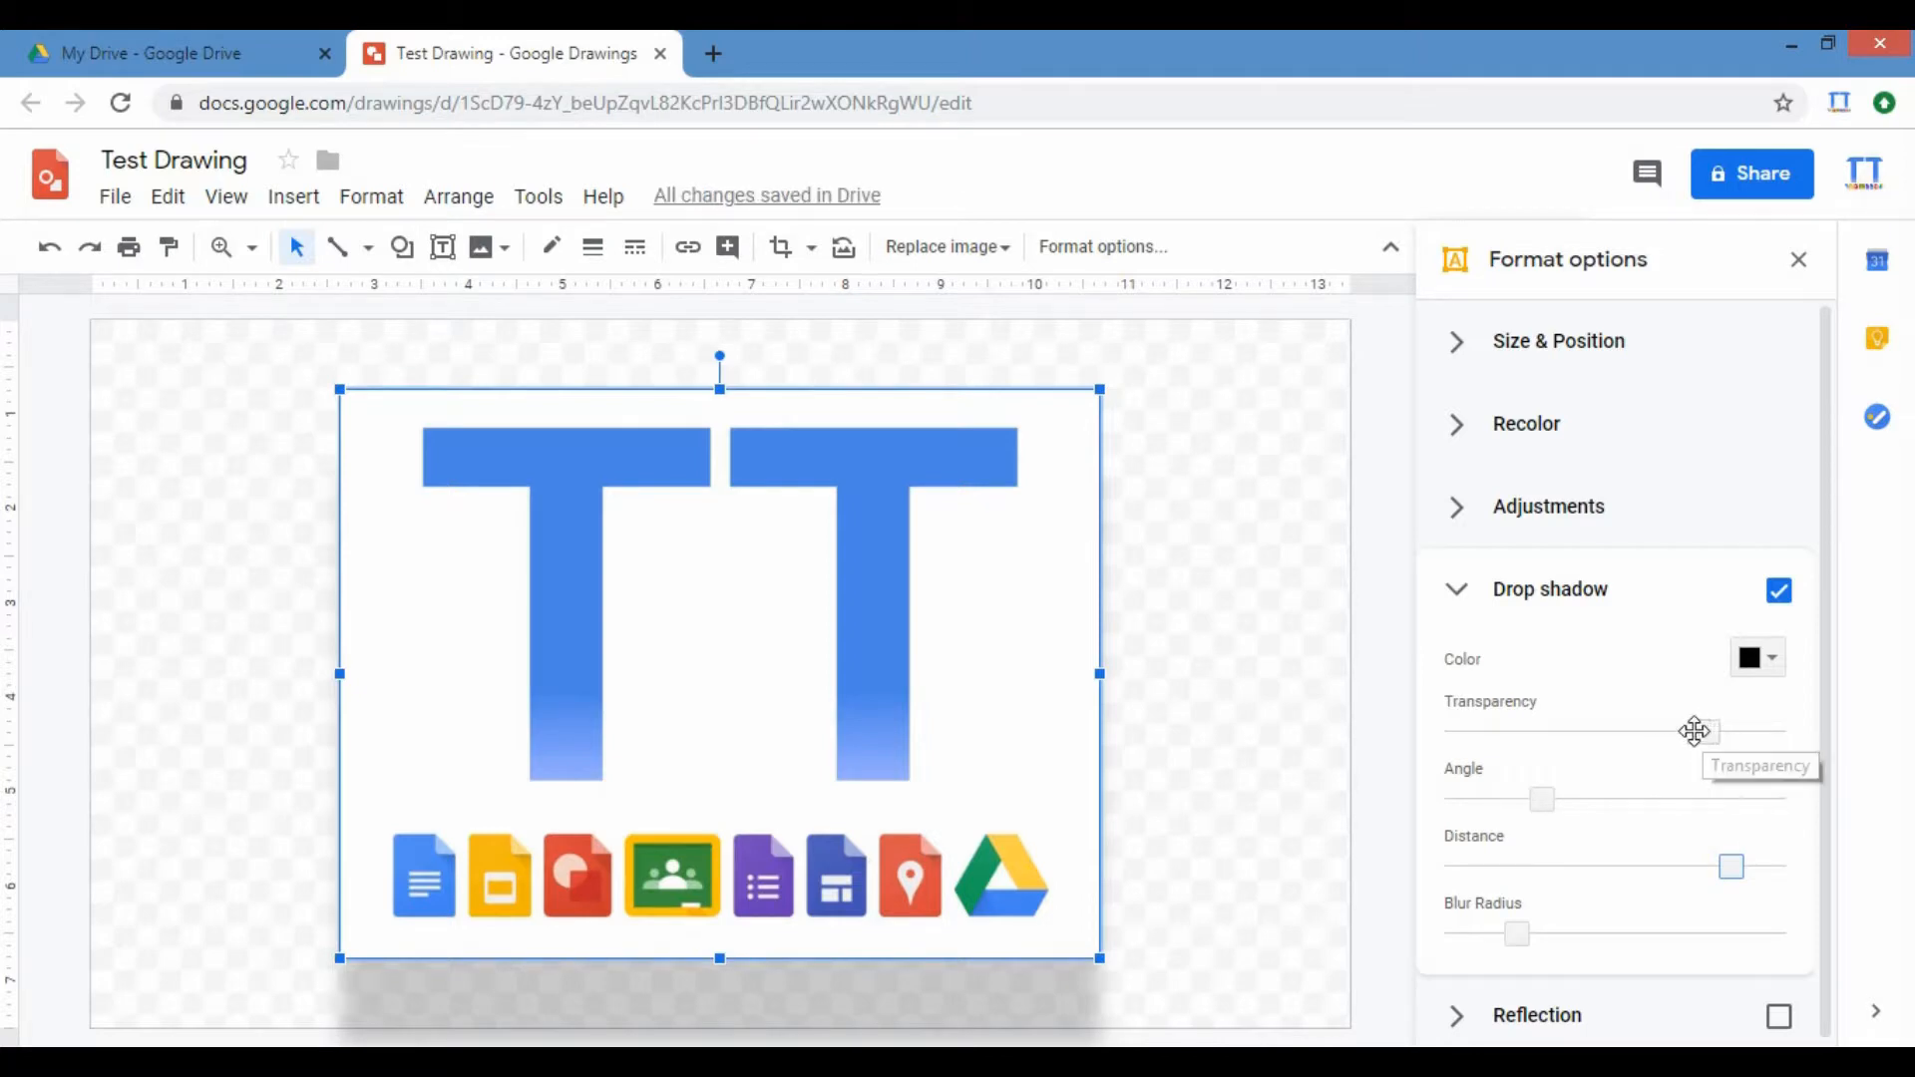
left_click_drag(1695, 731, 1591, 726)
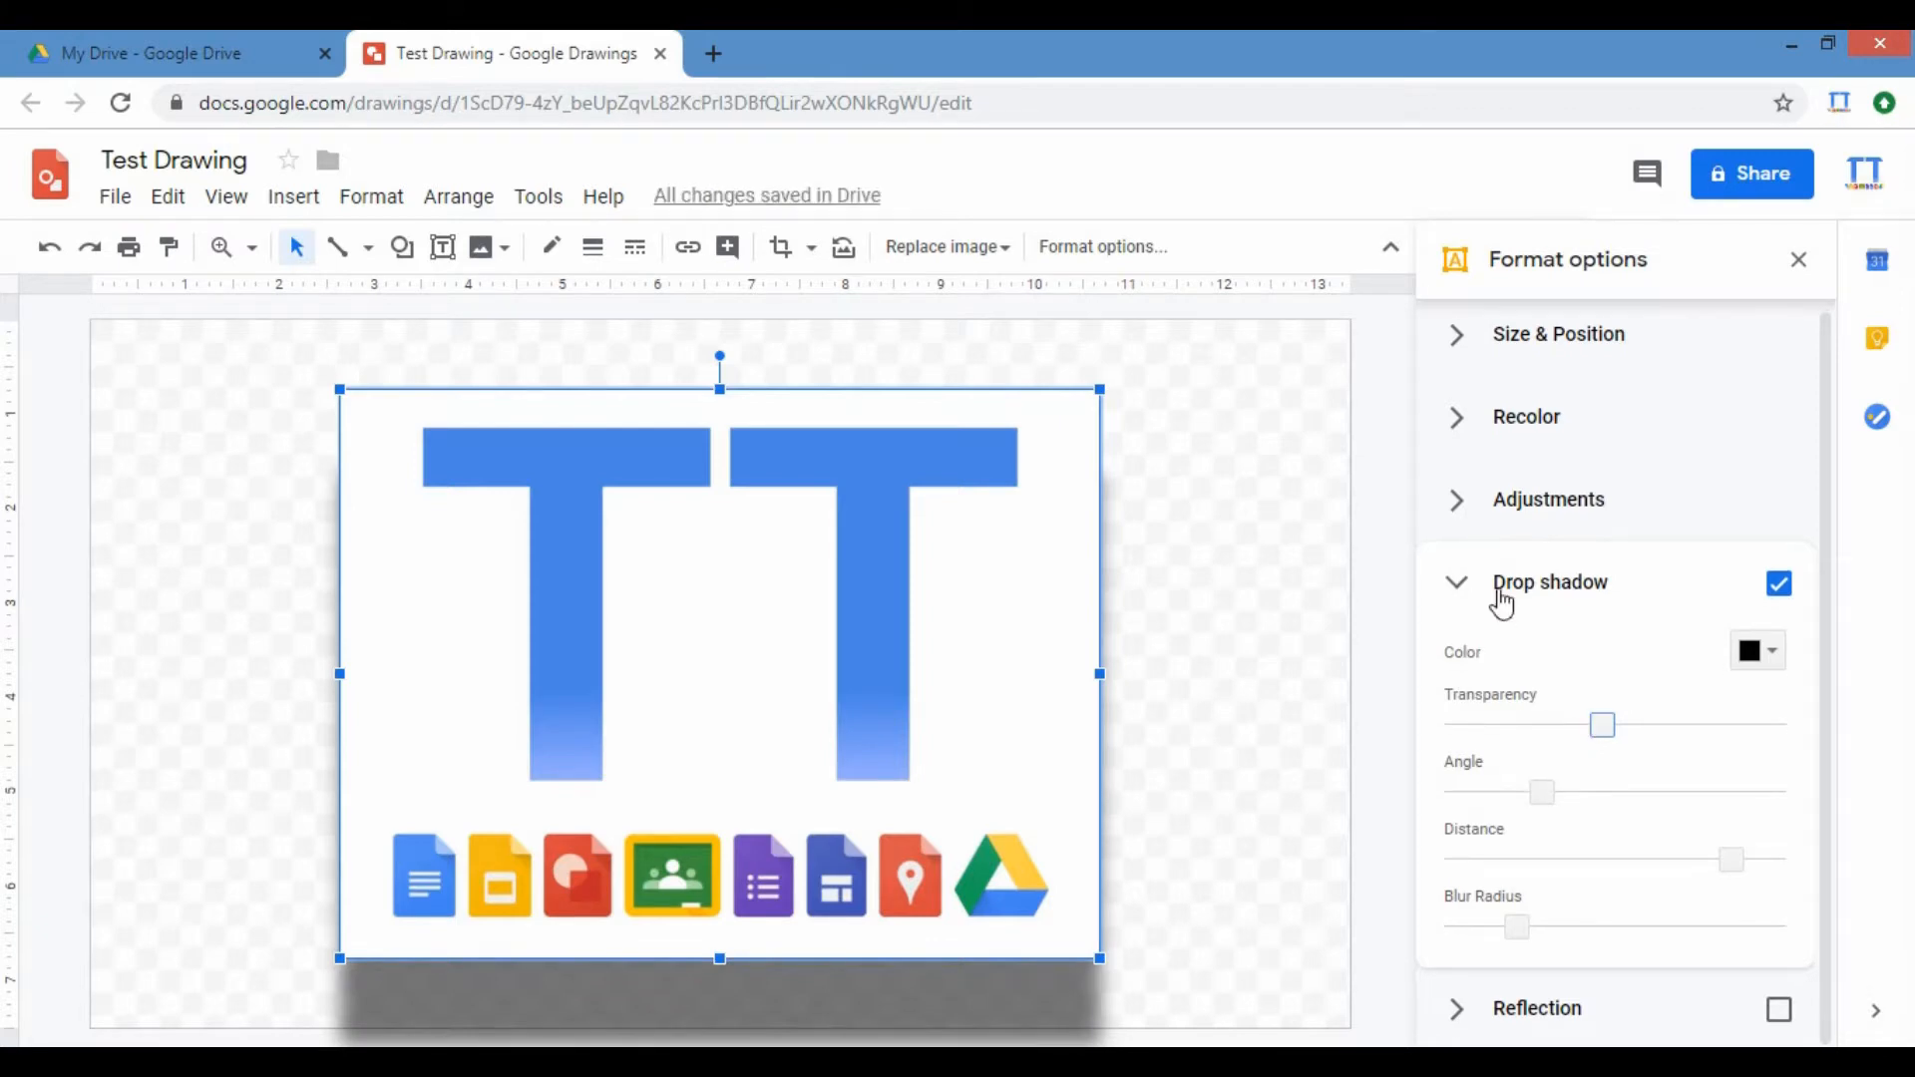
Step: Toggle the logo image's drop shadow off and on again, and change its color to red
left_click(1778, 589)
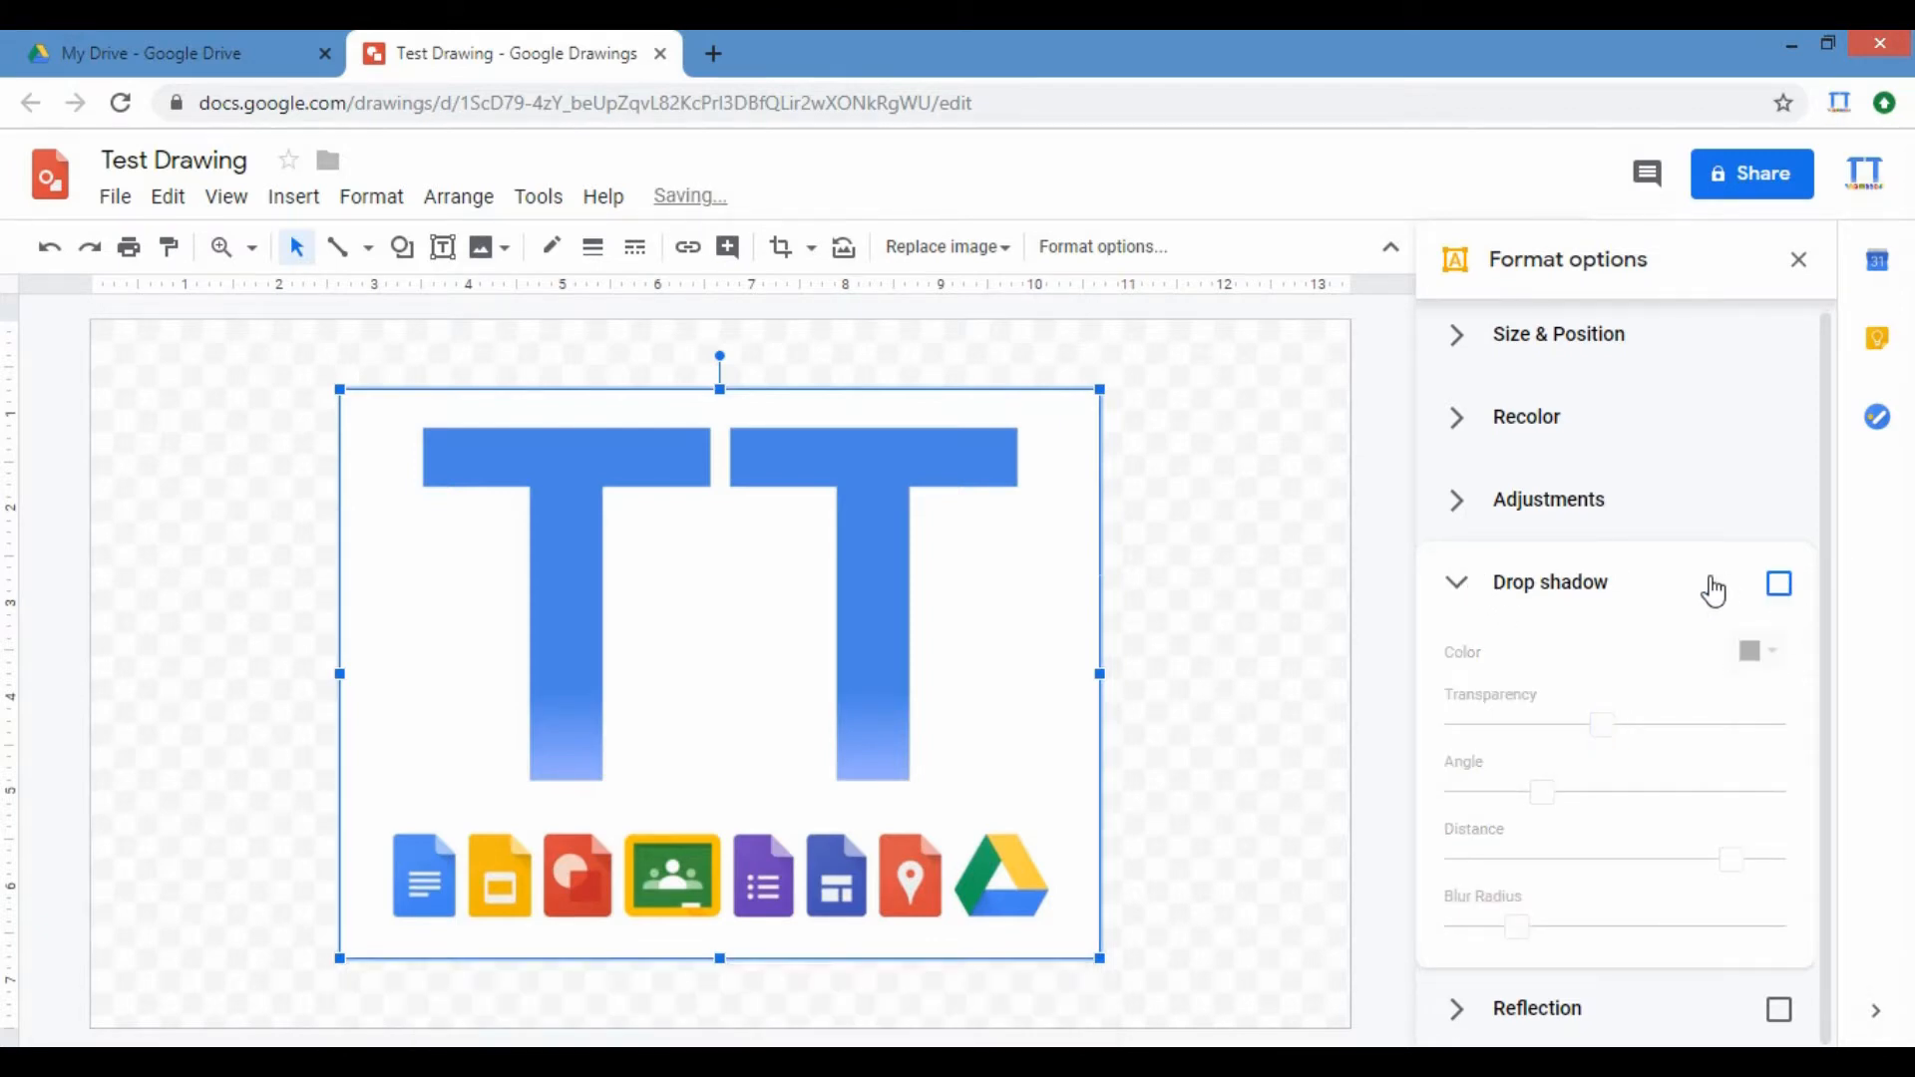
left_click(1777, 587)
left_click(1752, 670)
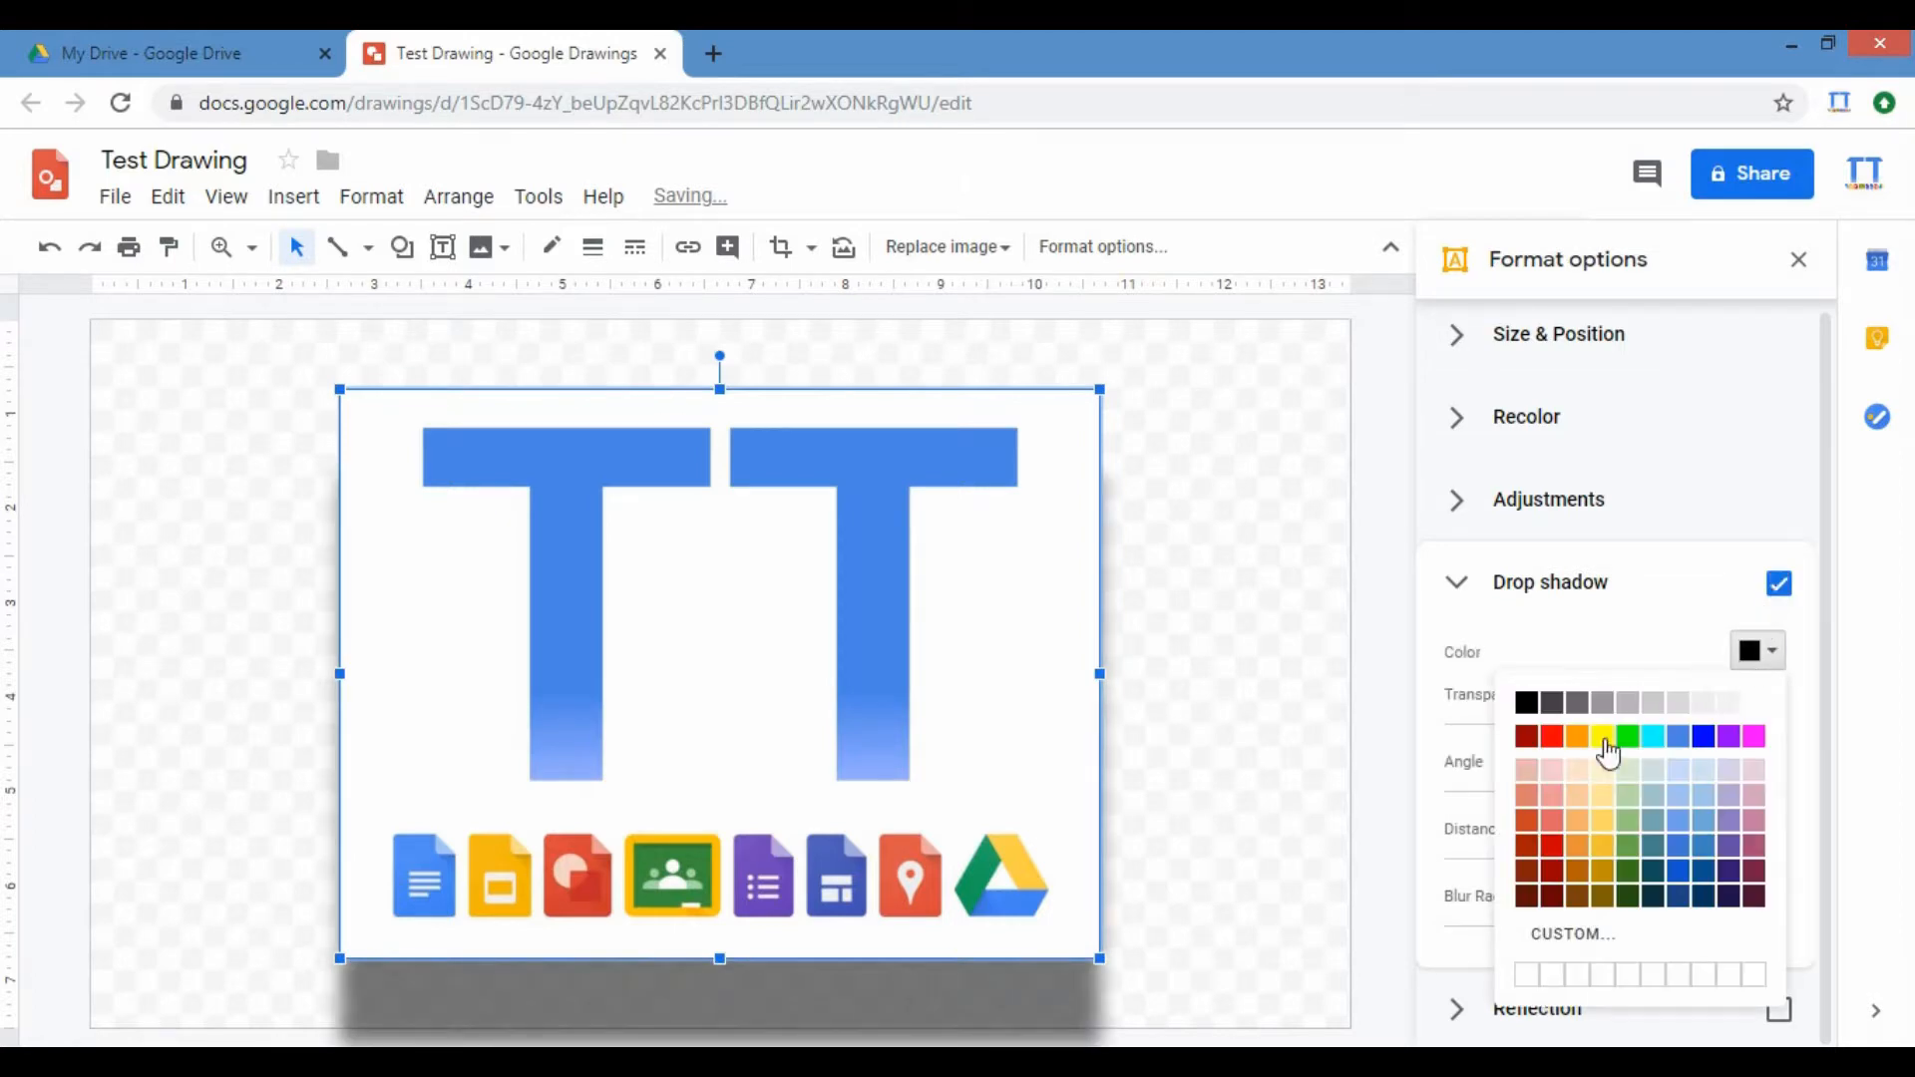
left_click(1555, 738)
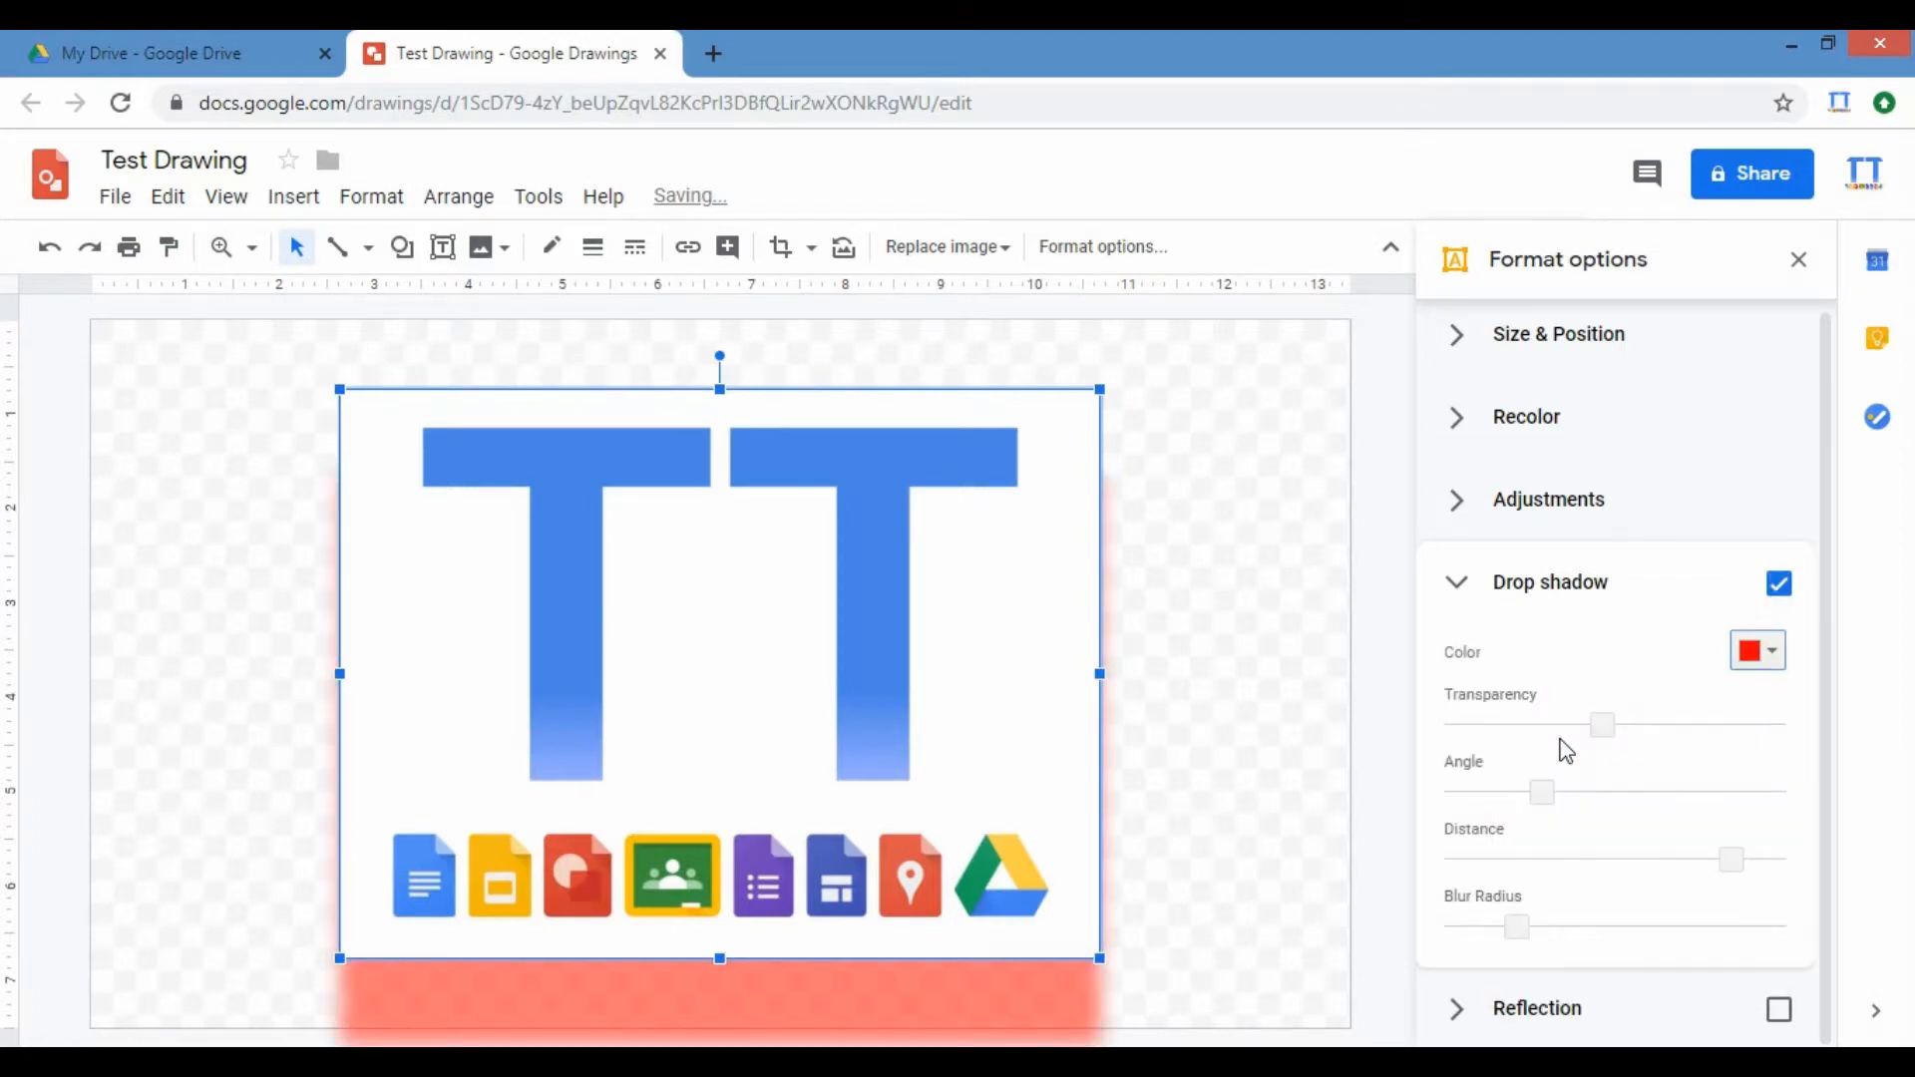
Step: Set the drop shadow's color to black, collapse its settings, and turn the shadow off
left_click(1750, 659)
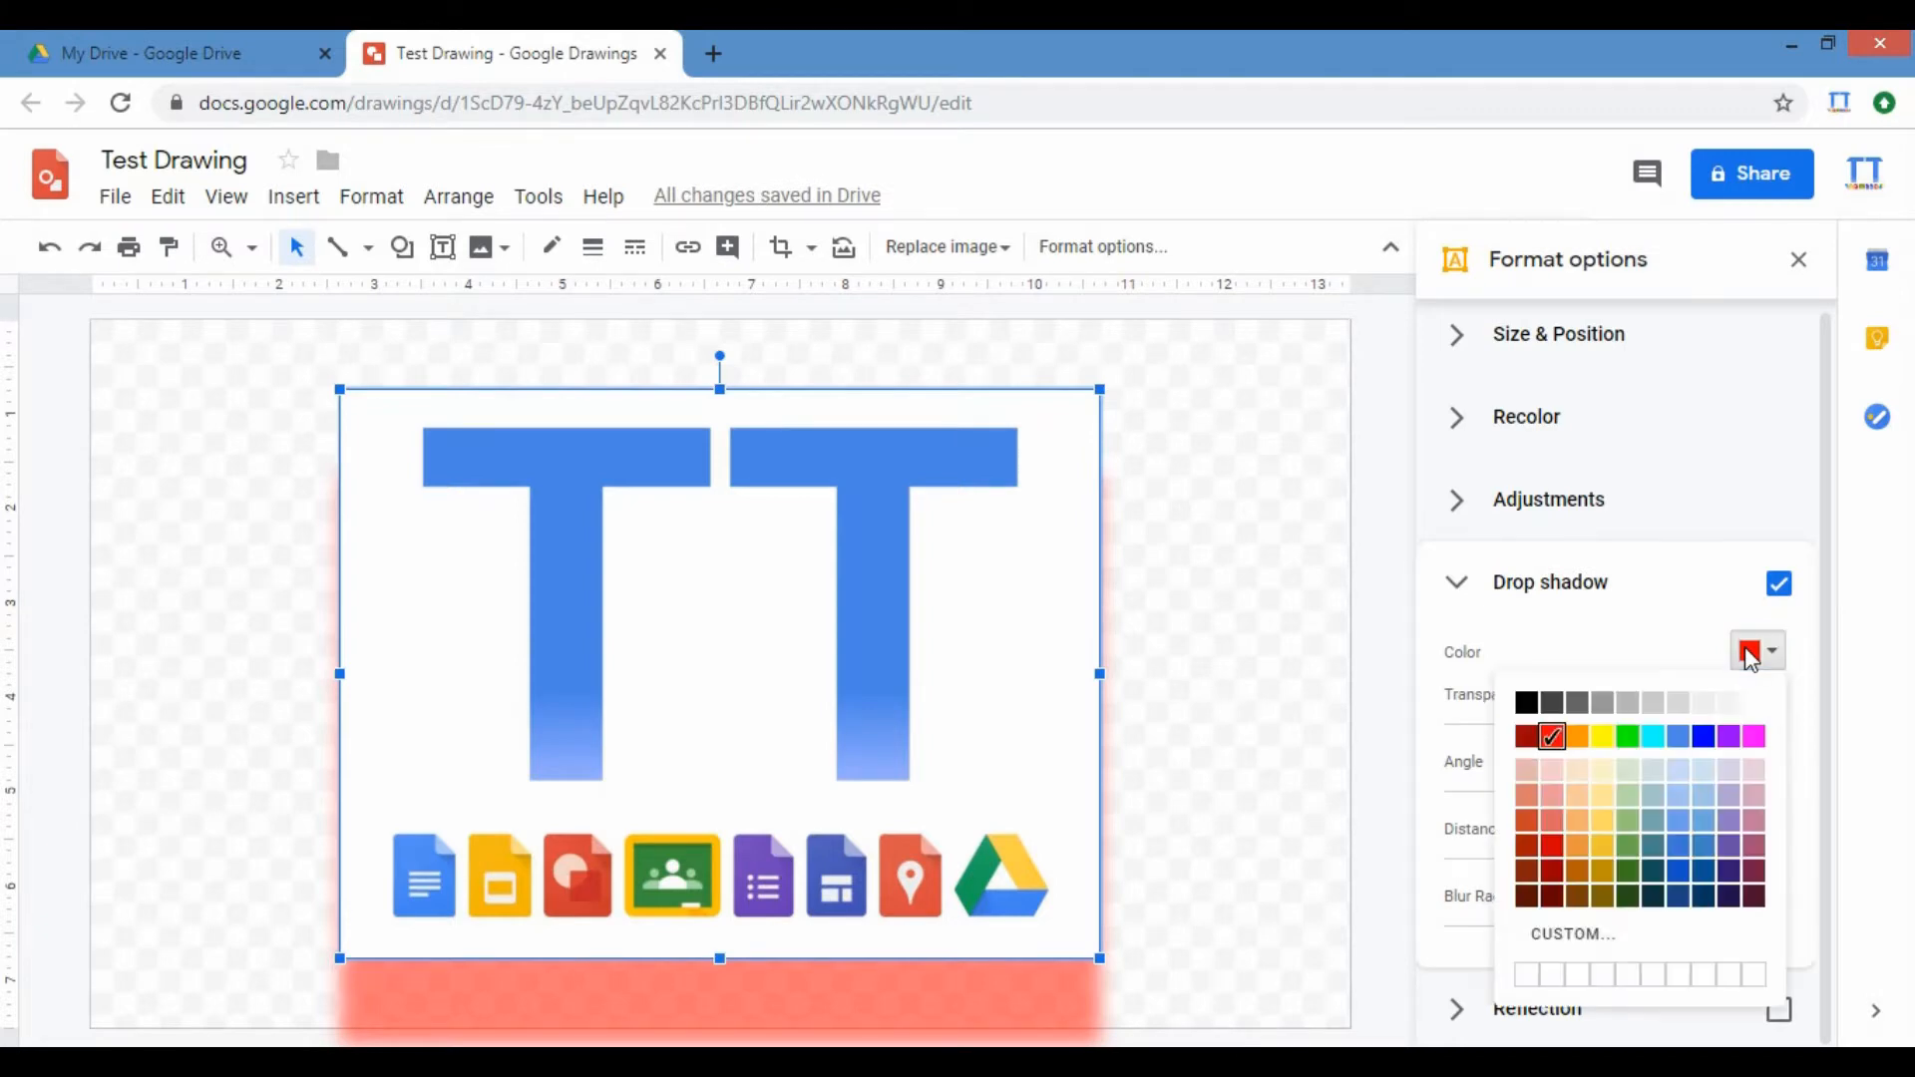
left_click(1526, 703)
left_click(1451, 599)
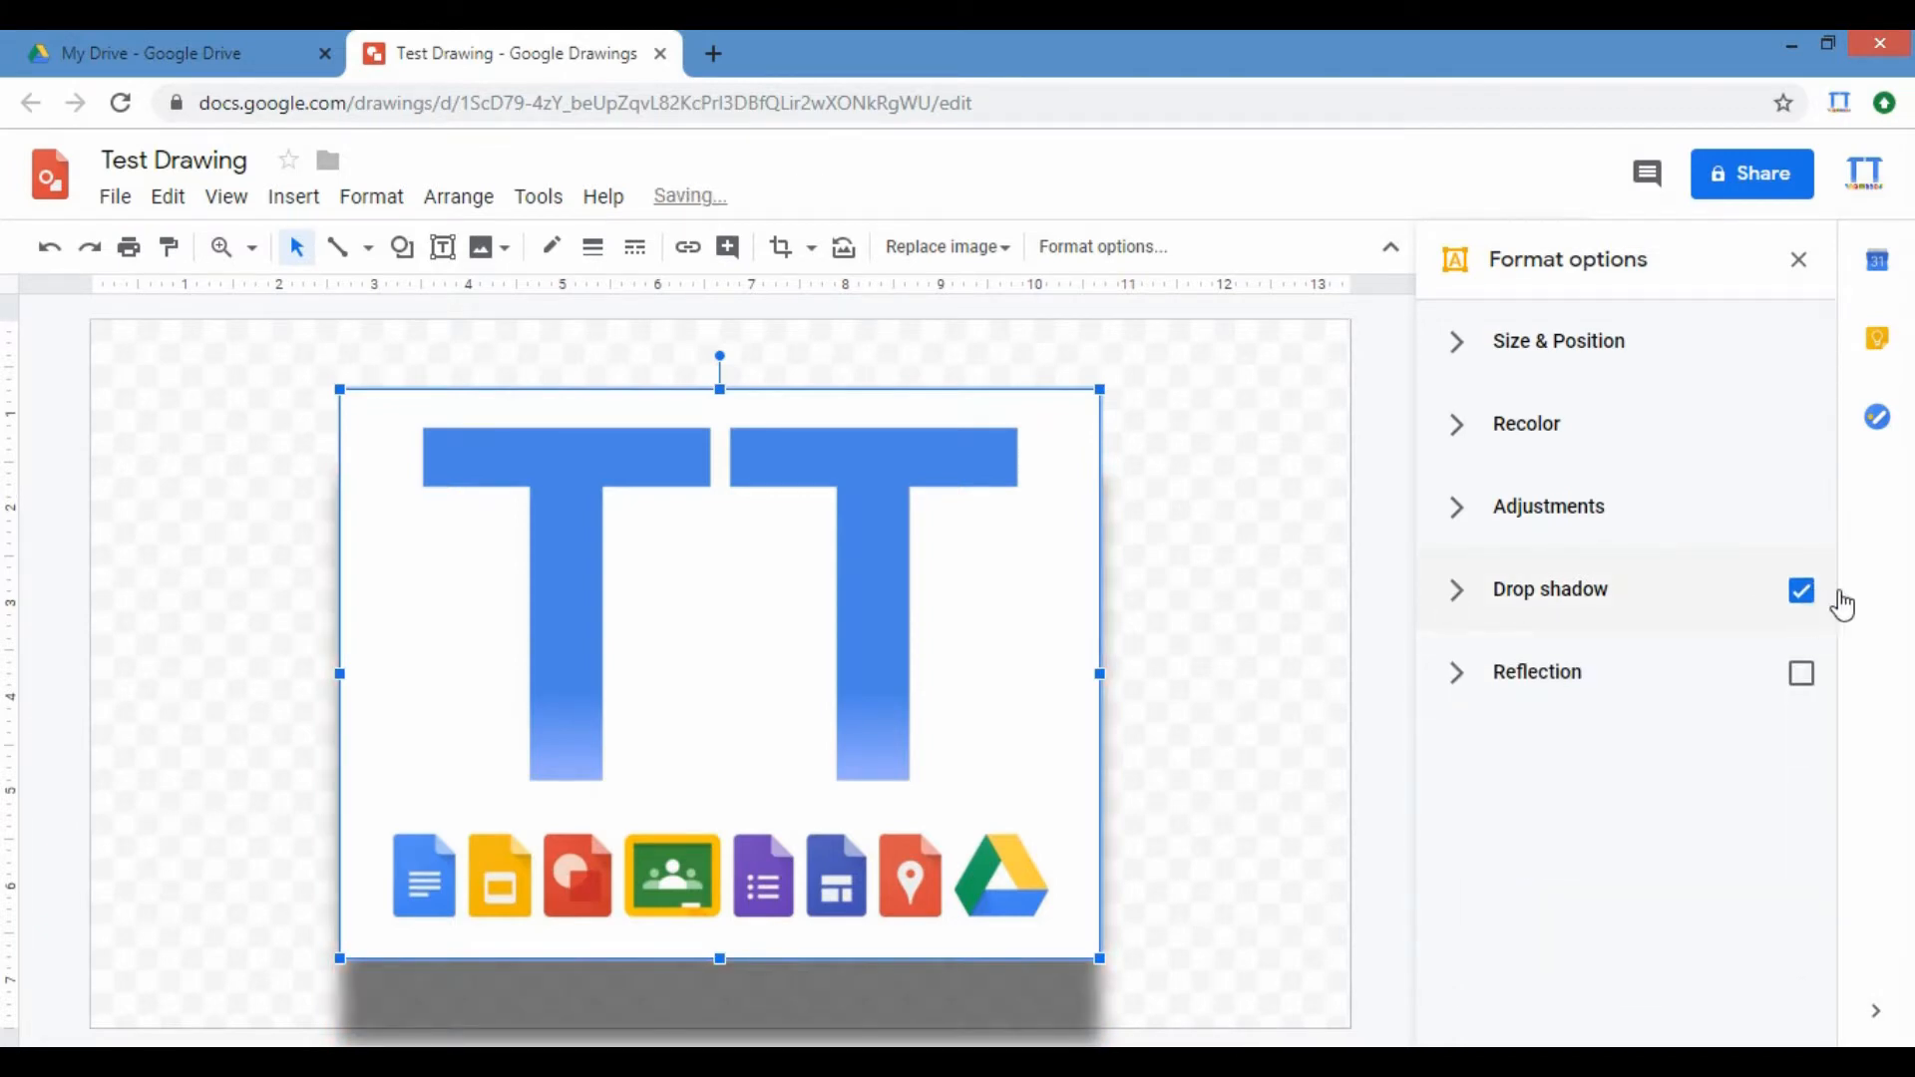
left_click(1801, 595)
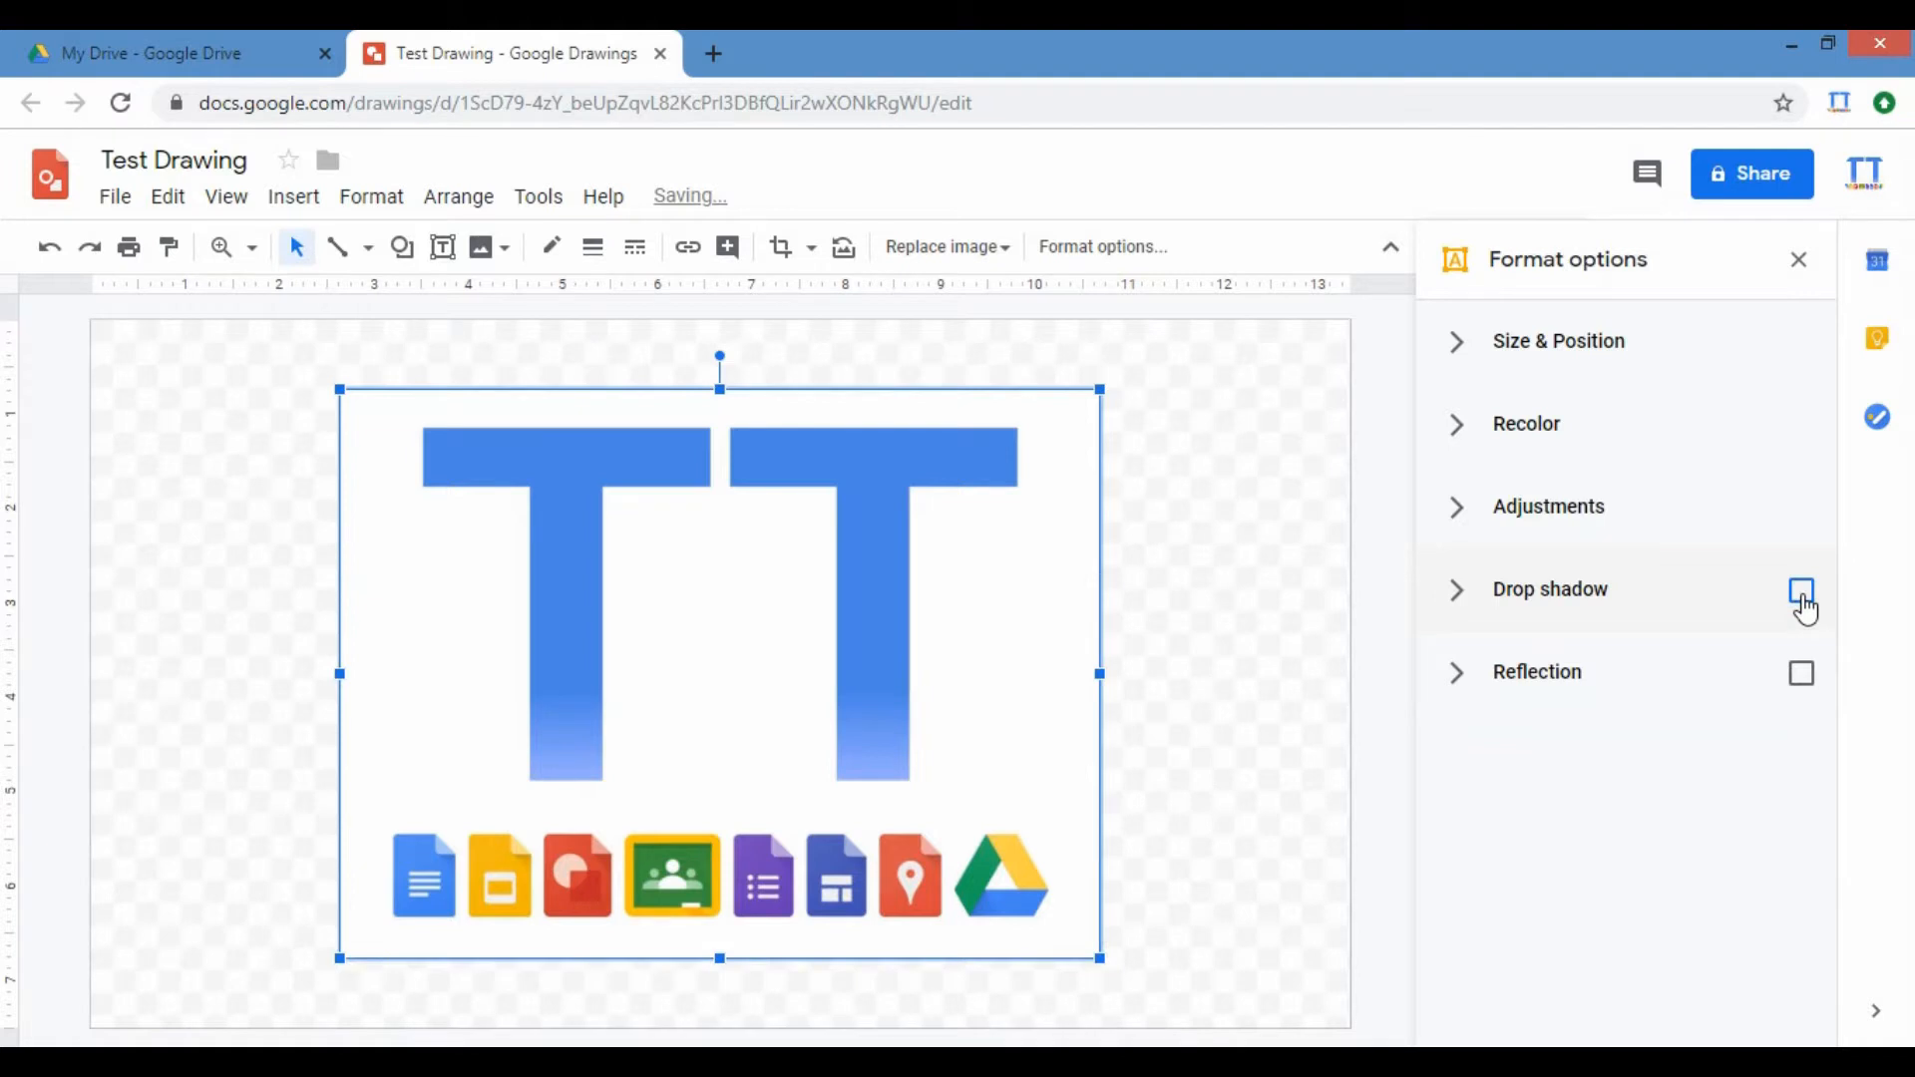
Step: Turn on a reflection for the logo image, move the image up about 2 inches, and deselect it
left_click(1449, 688)
left_click_drag(889, 628, 899, 506)
left_click_drag(838, 626, 838, 565)
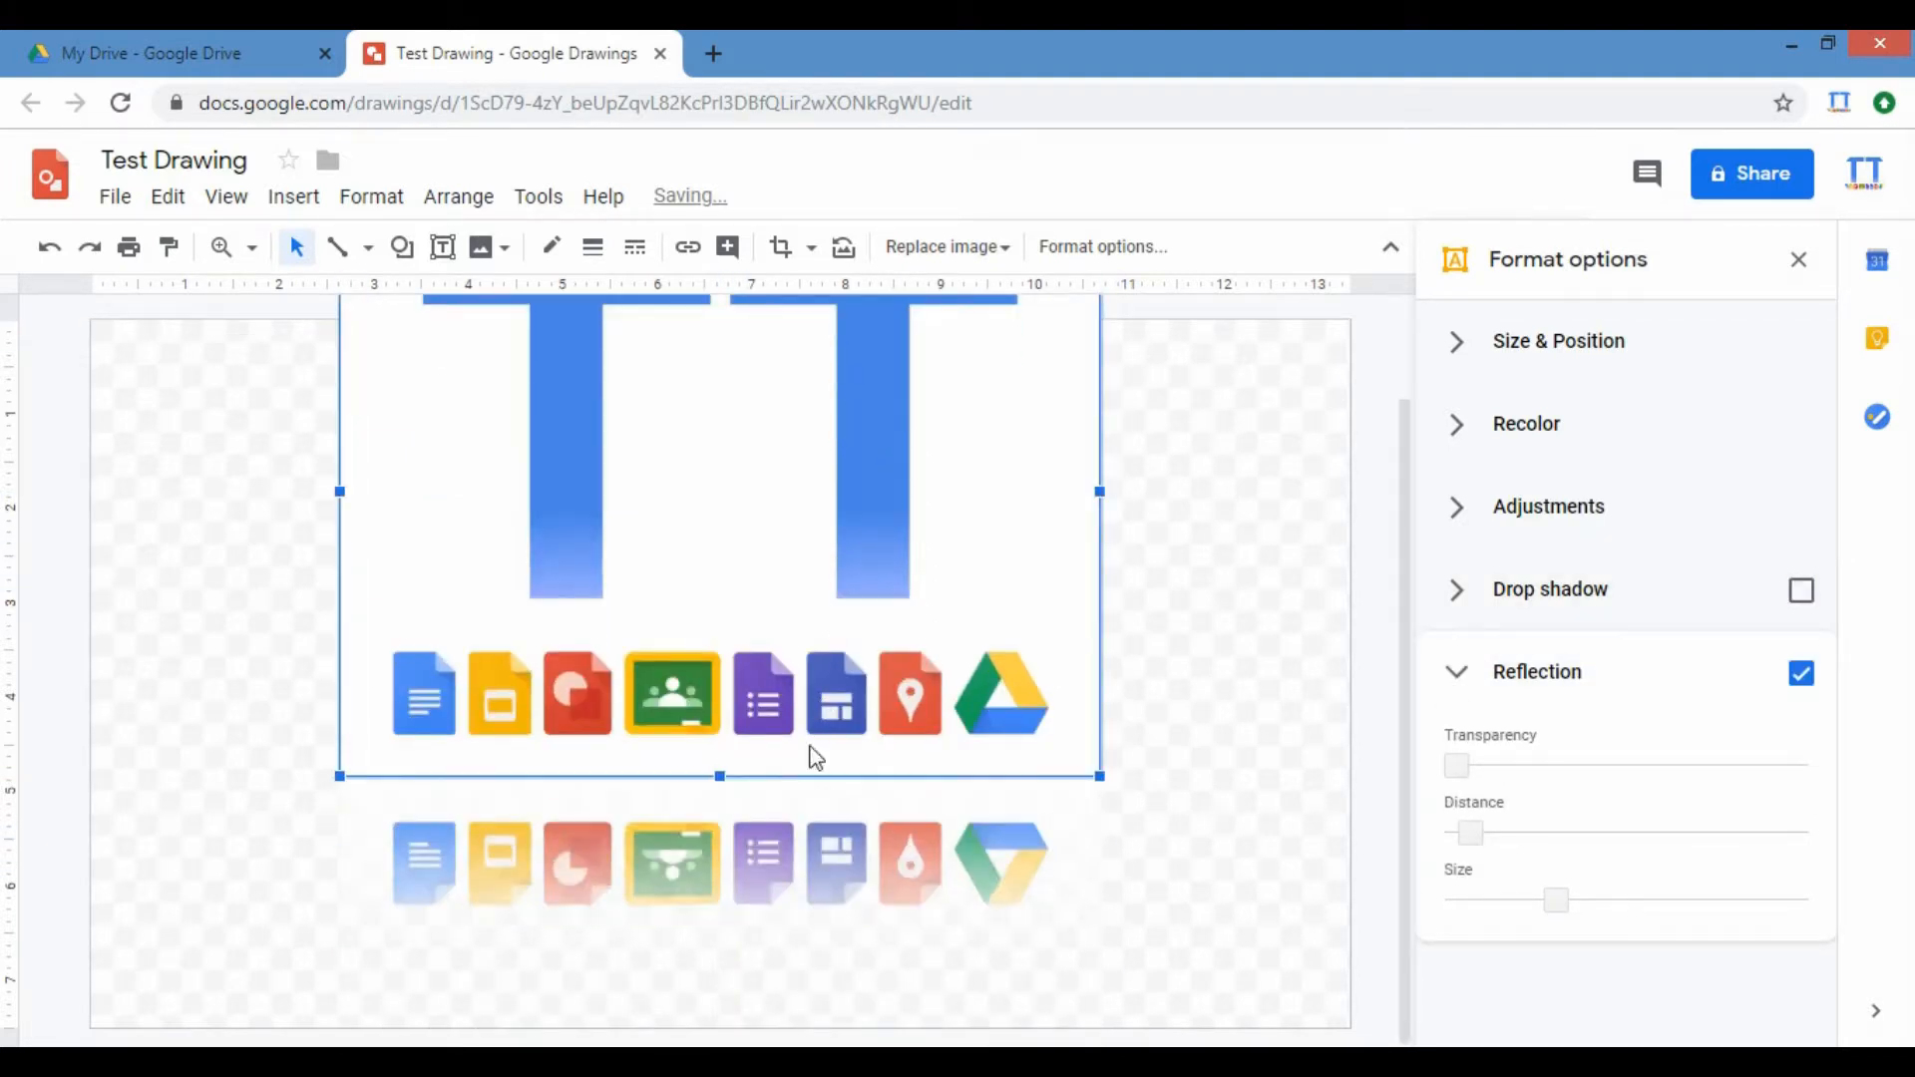
left_click(1227, 775)
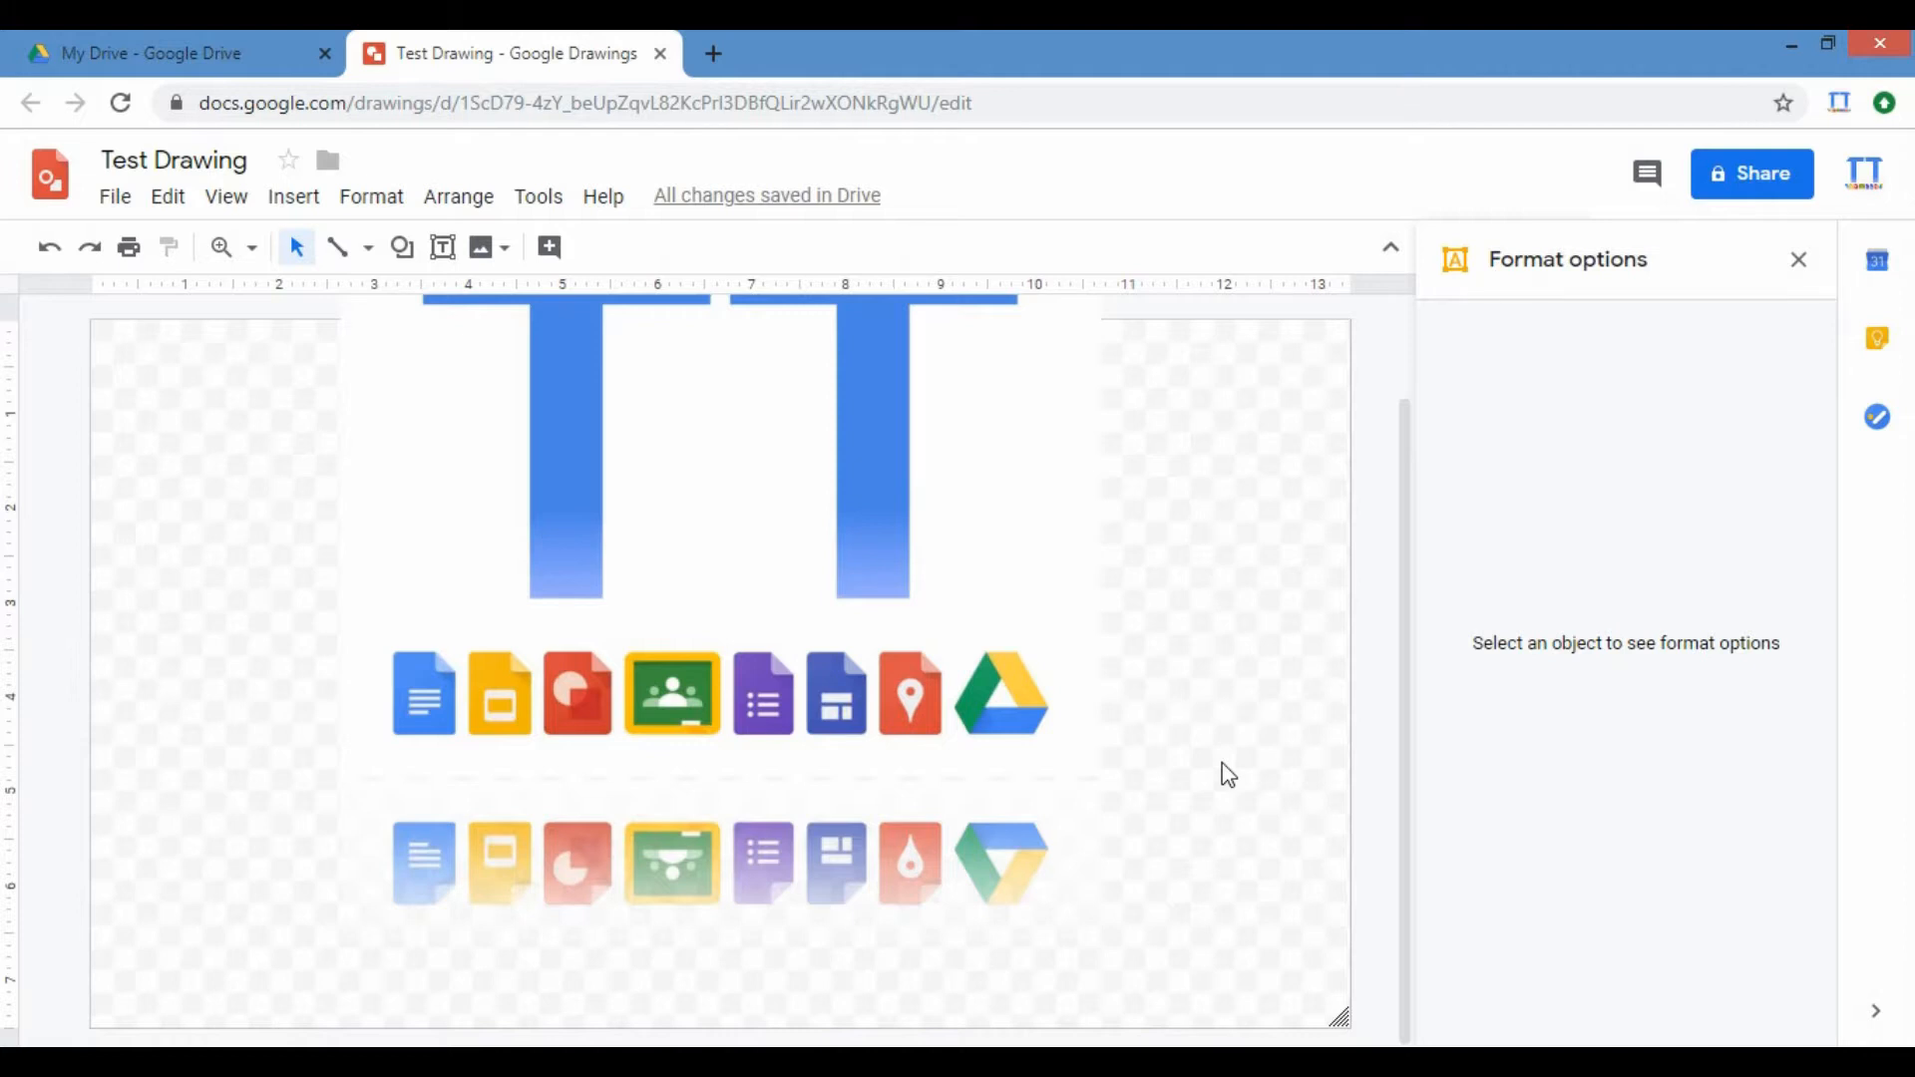
scroll(1254, 771, "up", 1)
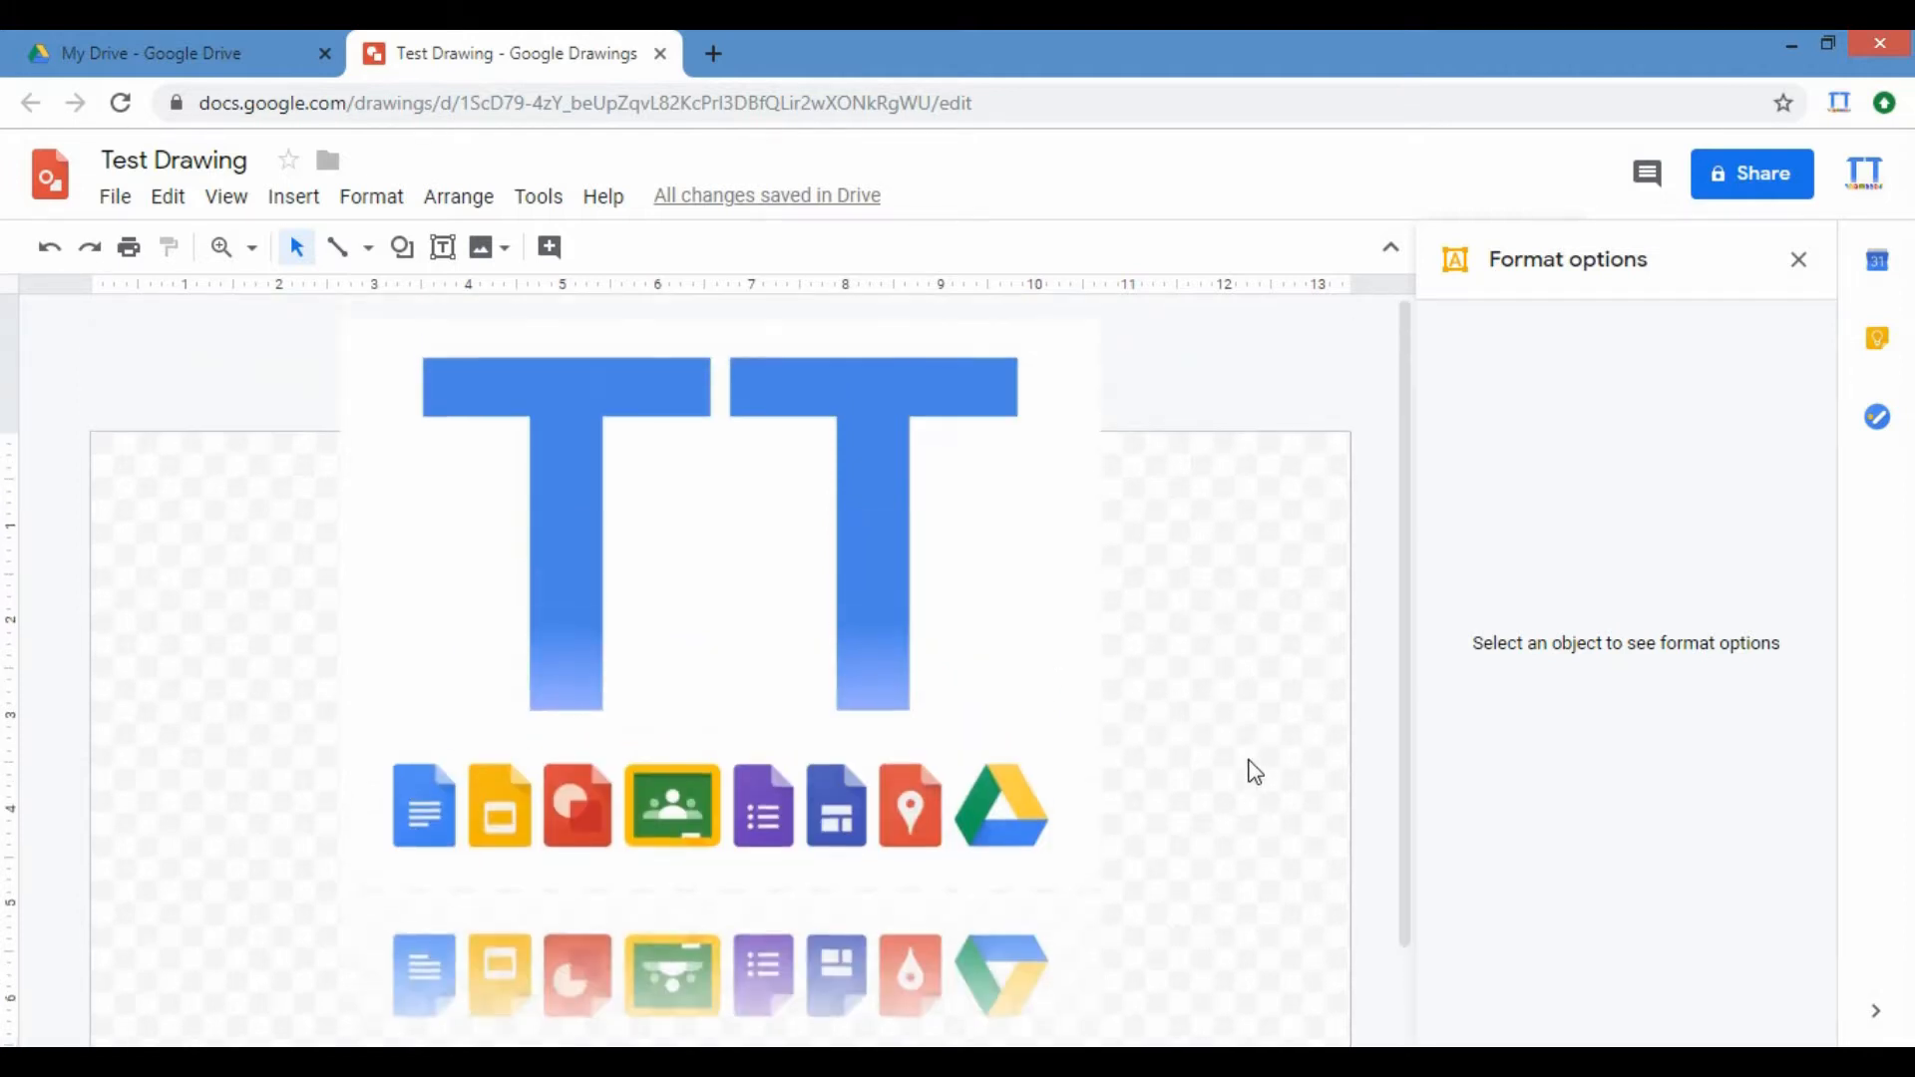
Step: Raise the logo image's reflection distance to its maximum
left_click(791, 508)
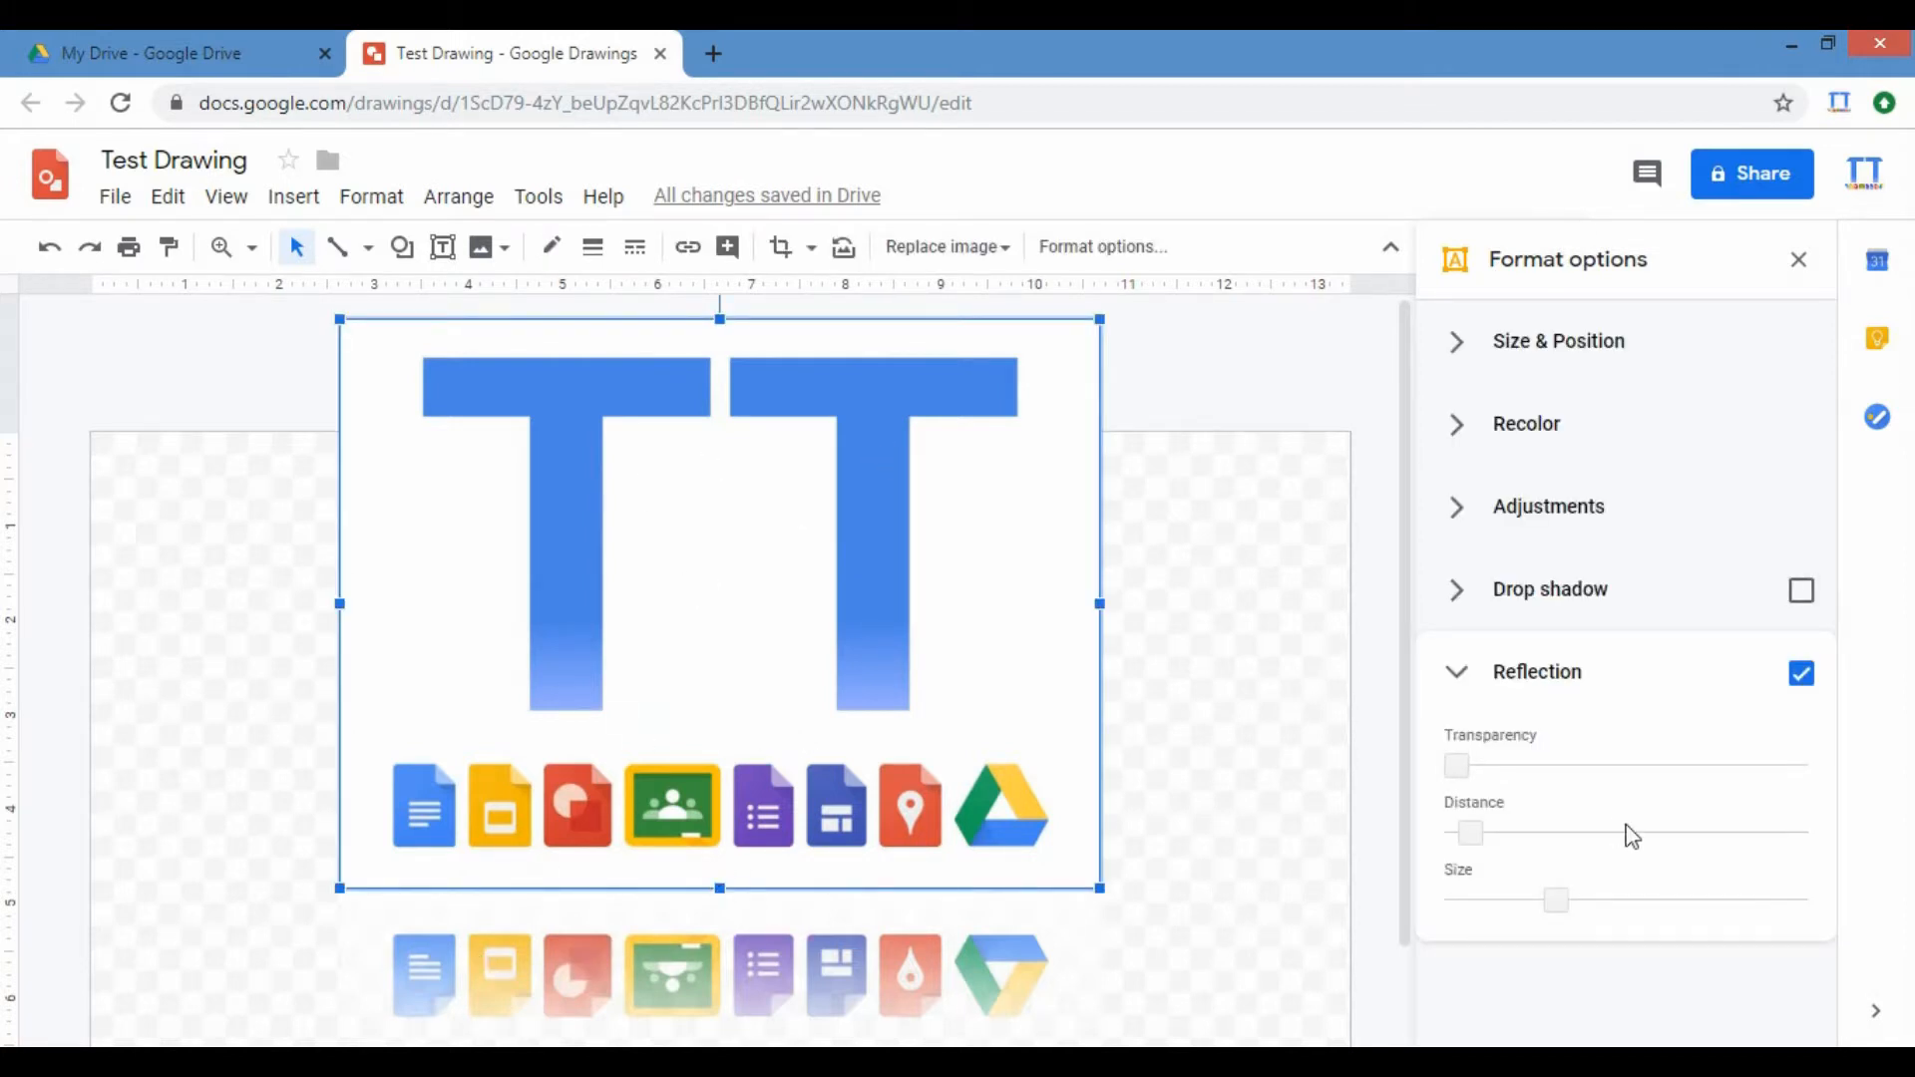
left_click_drag(1454, 765, 1593, 834)
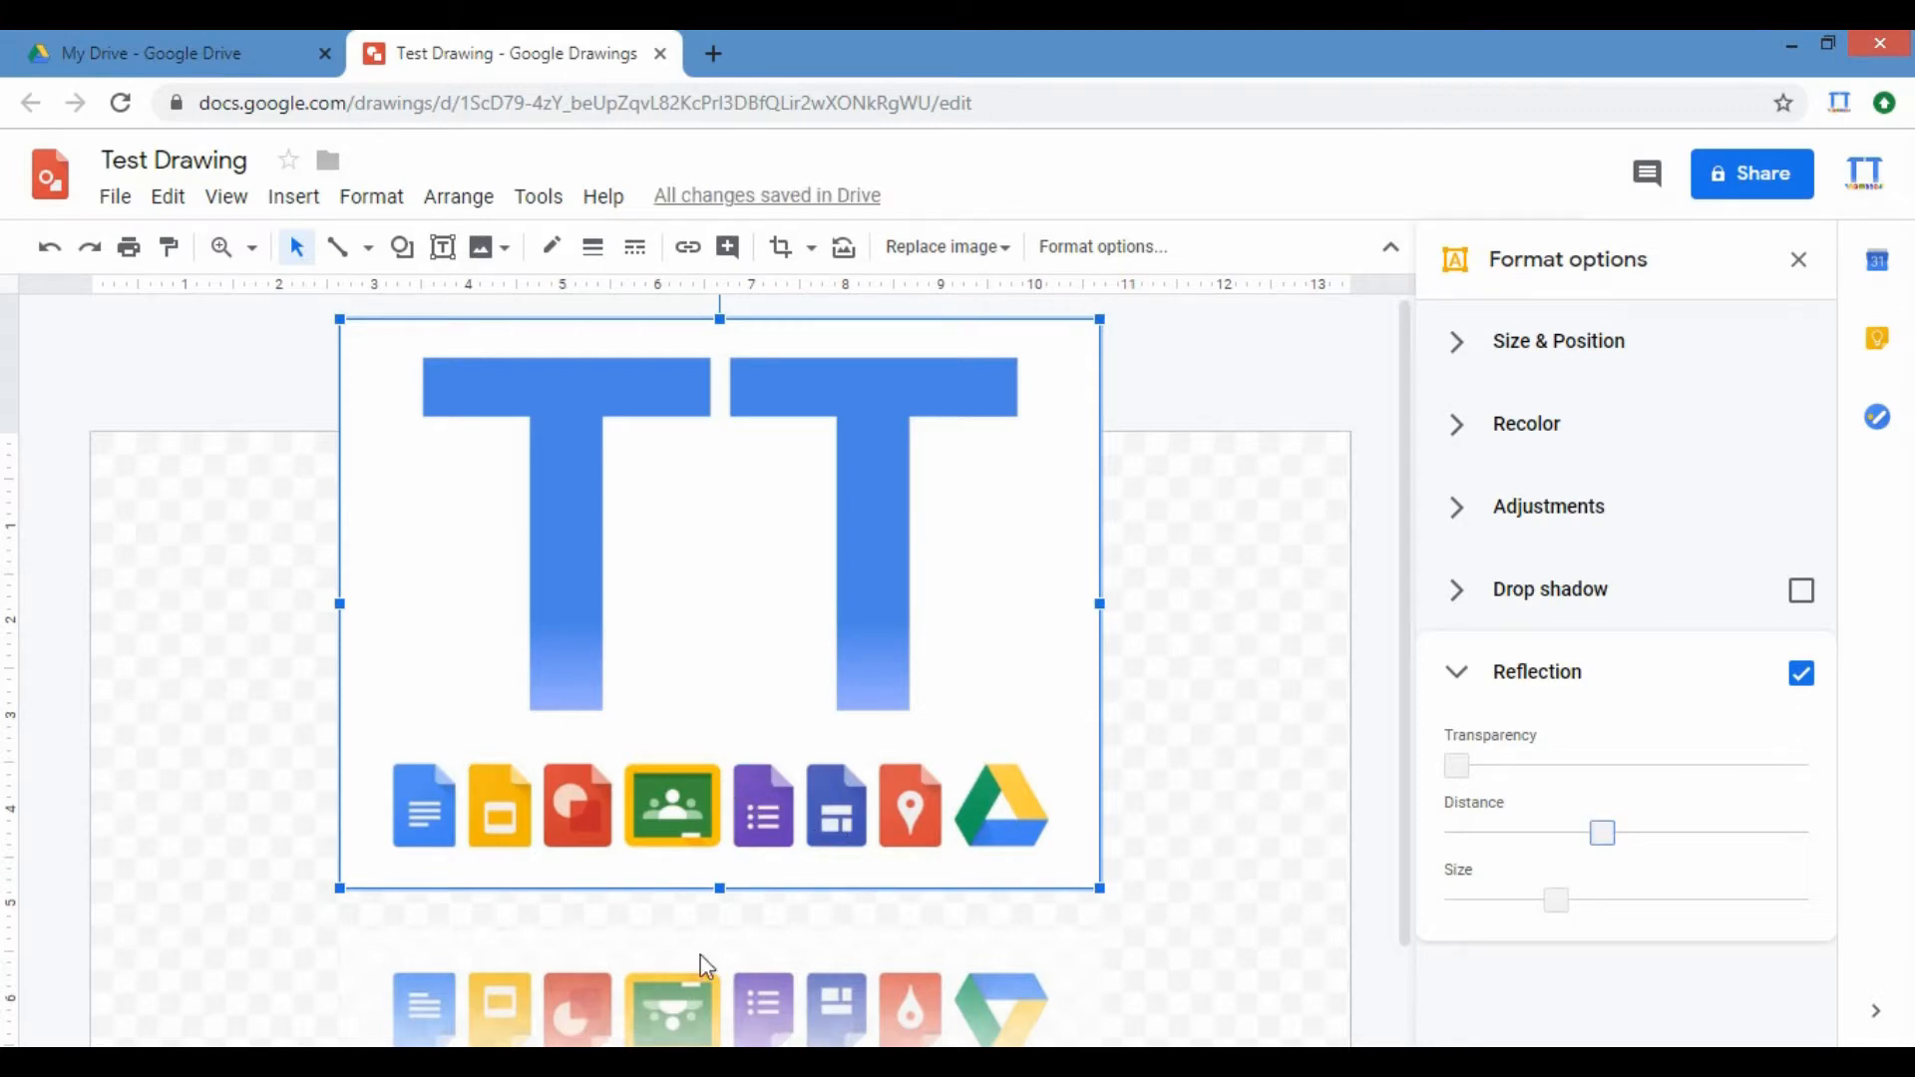
left_click_drag(1603, 832, 1795, 833)
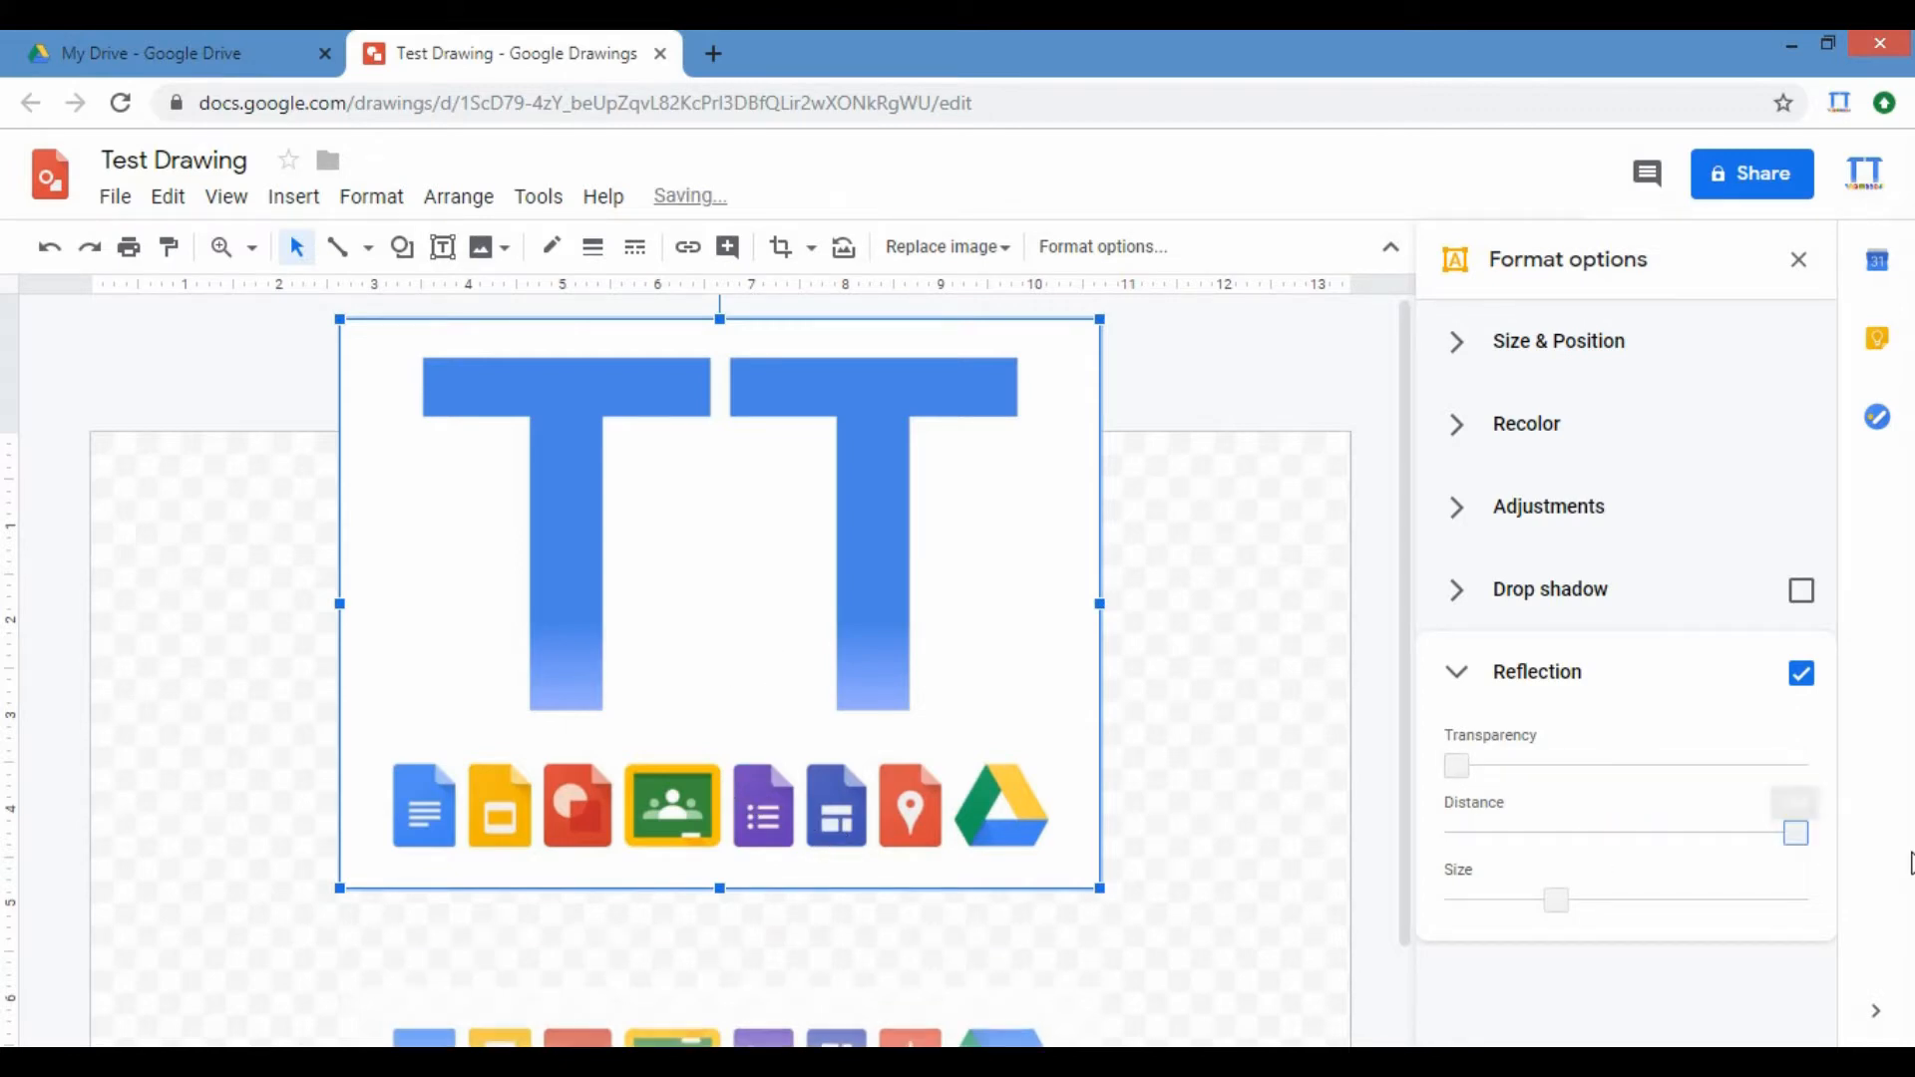
scroll(870, 979, "down", 2)
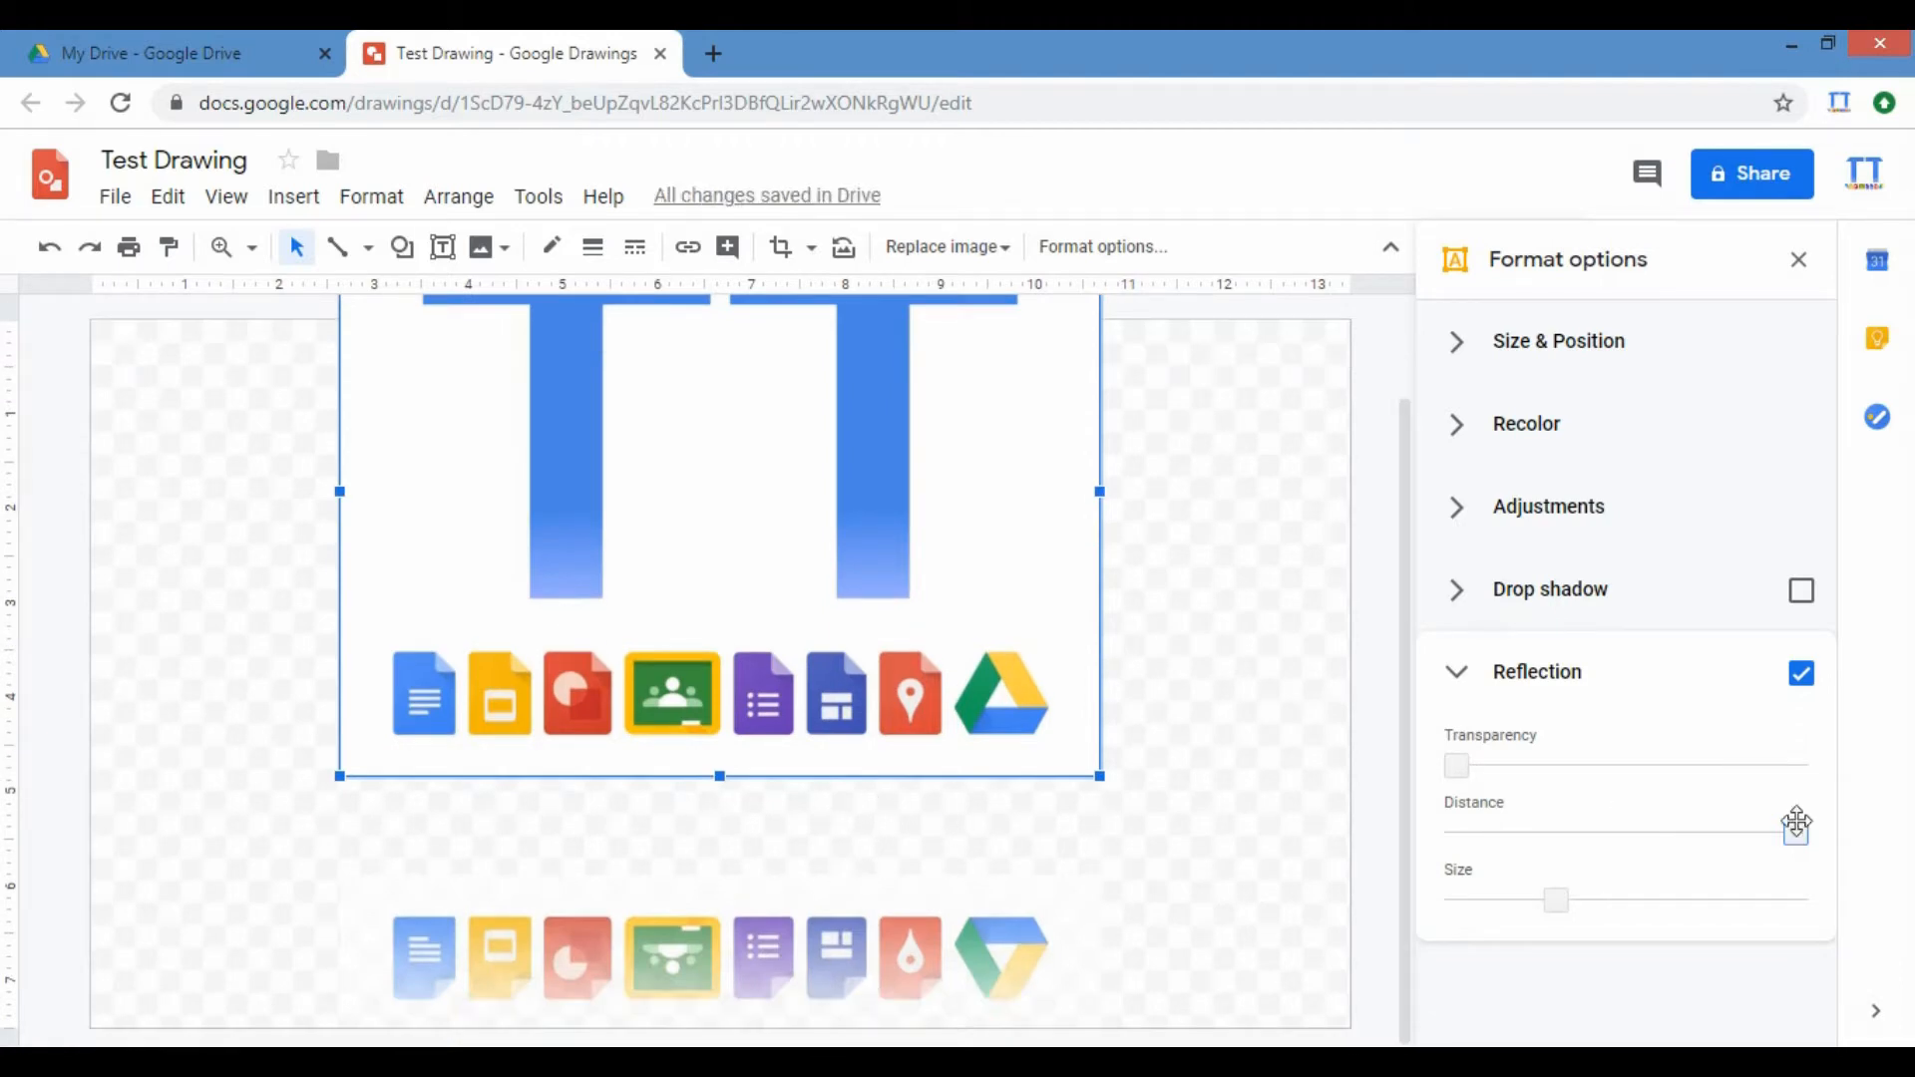
Step: Lower the logo image's reflection distance to its minimum and enlarge the reflection's size to most of its range
left_click_drag(1795, 831, 1245, 865)
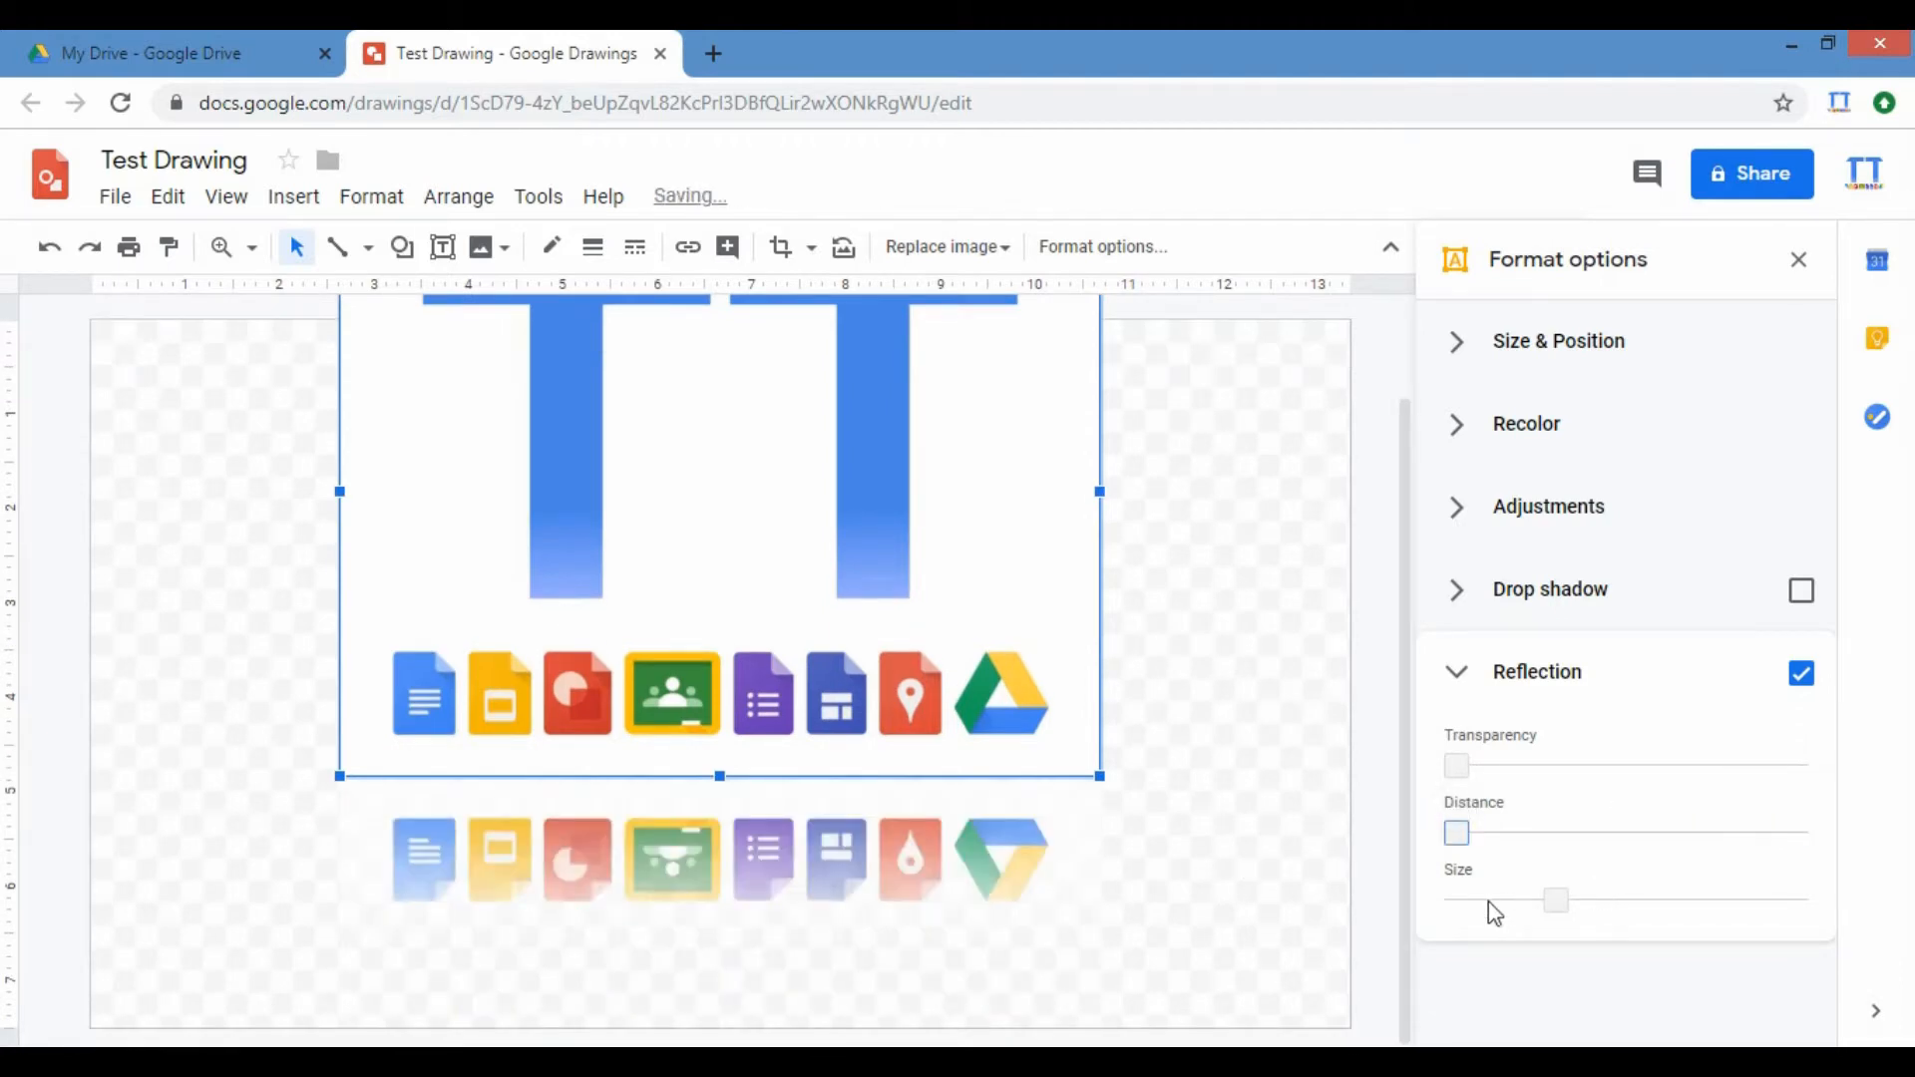
left_click_drag(1553, 899, 1750, 899)
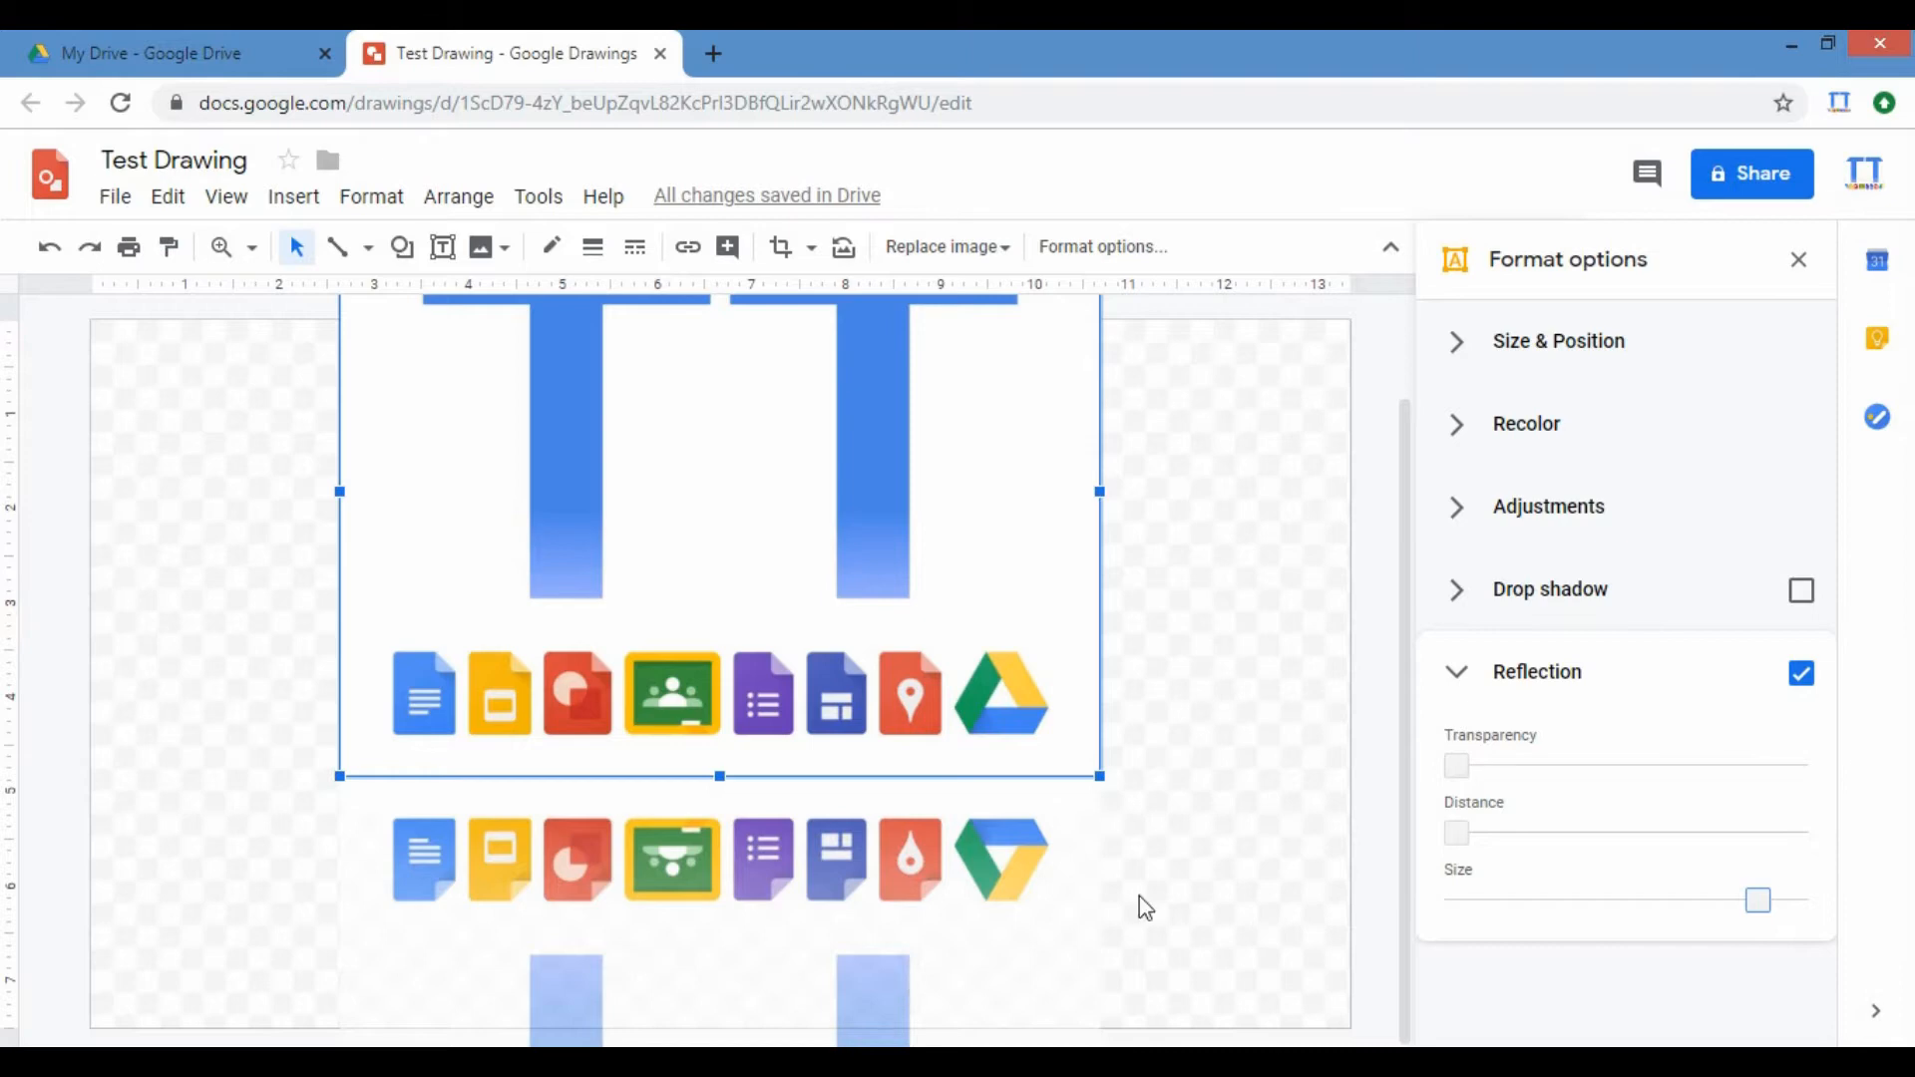
Step: Turn off the logo image's reflection and collapse the reflection settings
left_click(1800, 673)
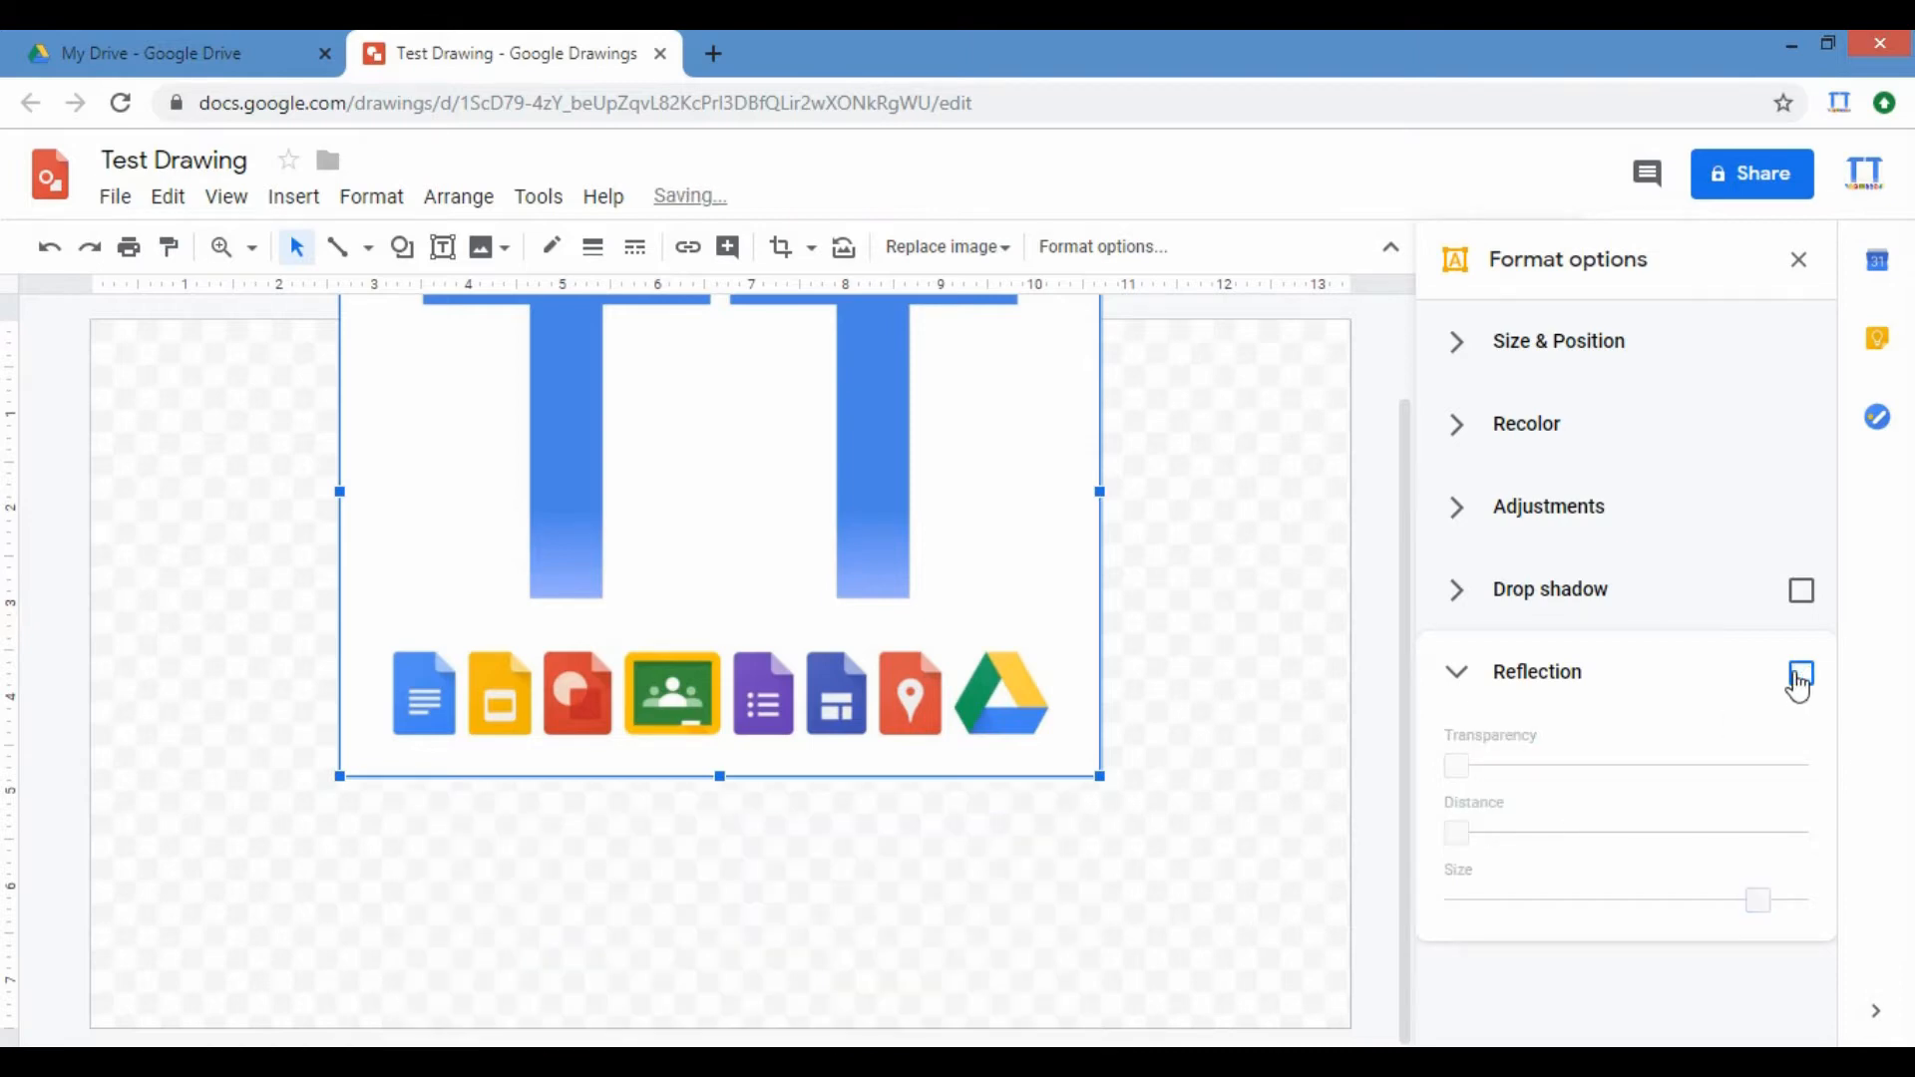
left_click(1577, 688)
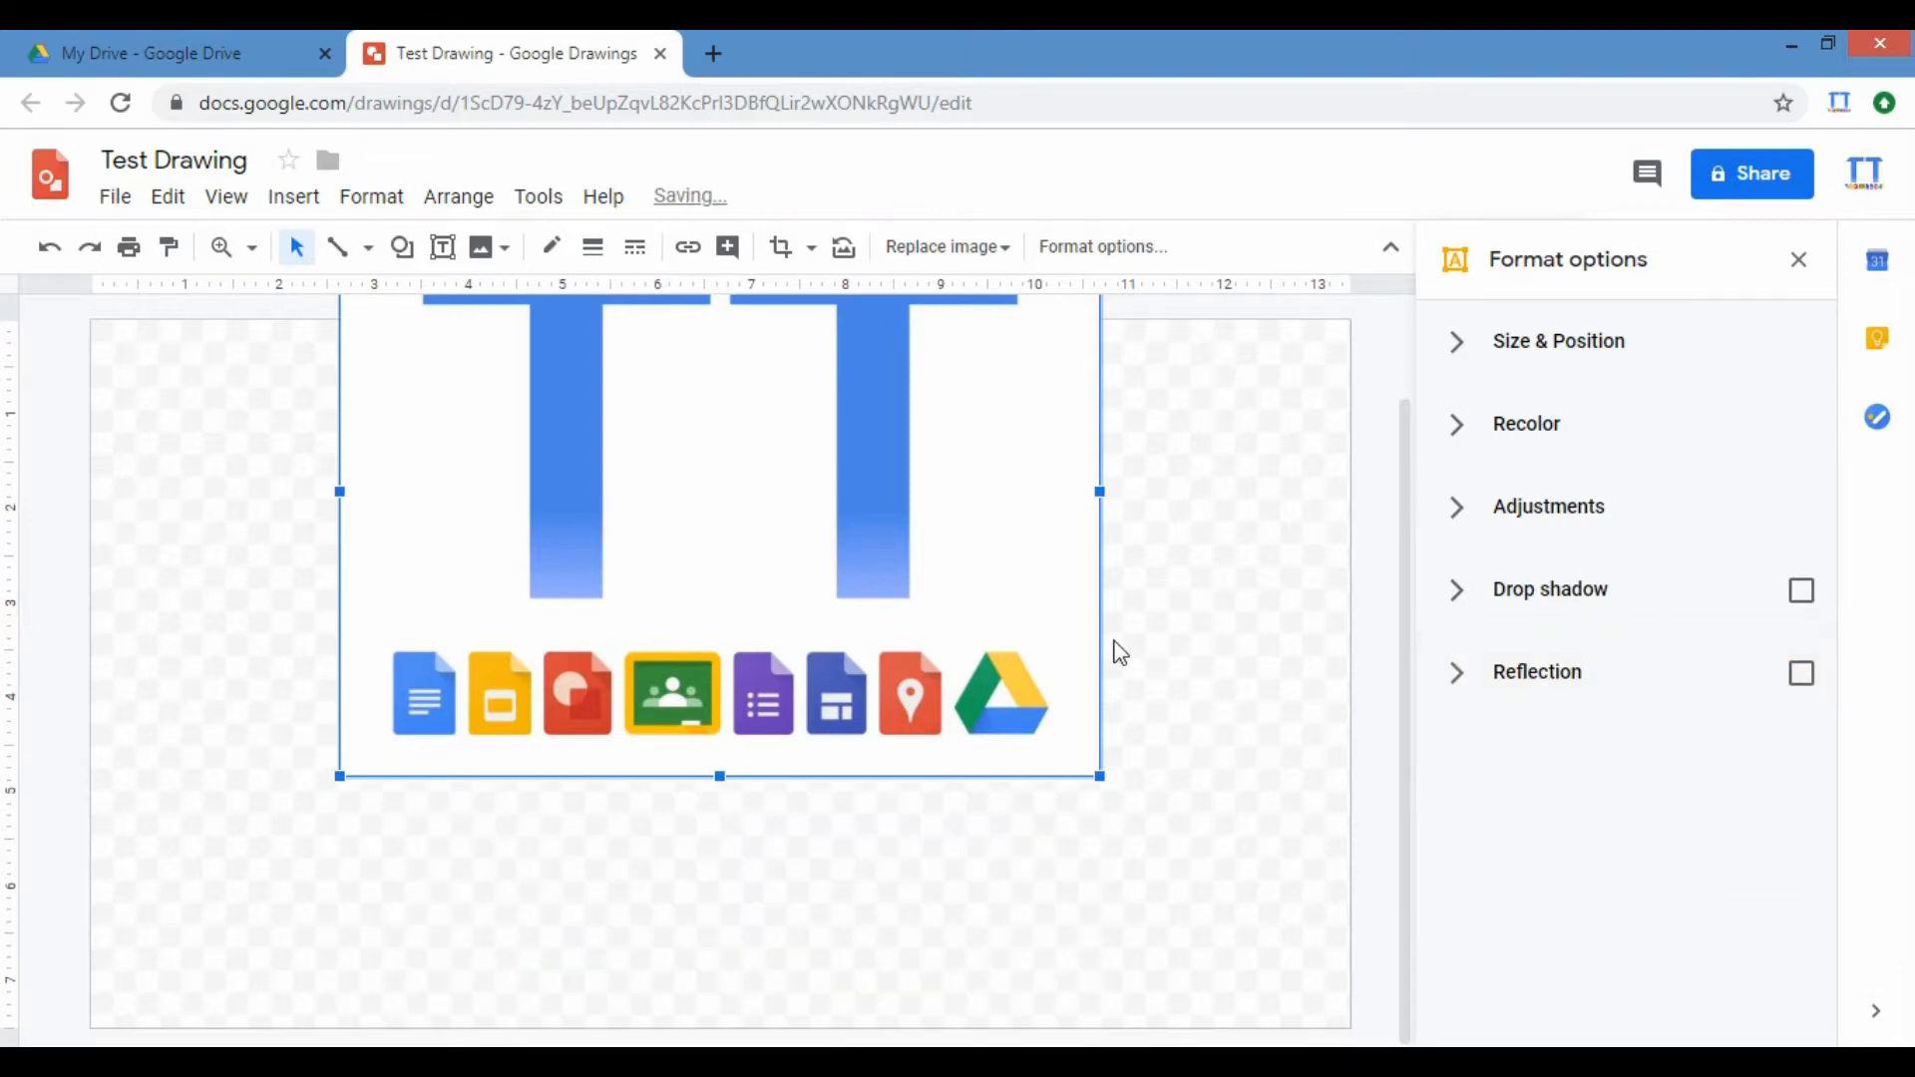
scroll(1121, 654, "up", 1)
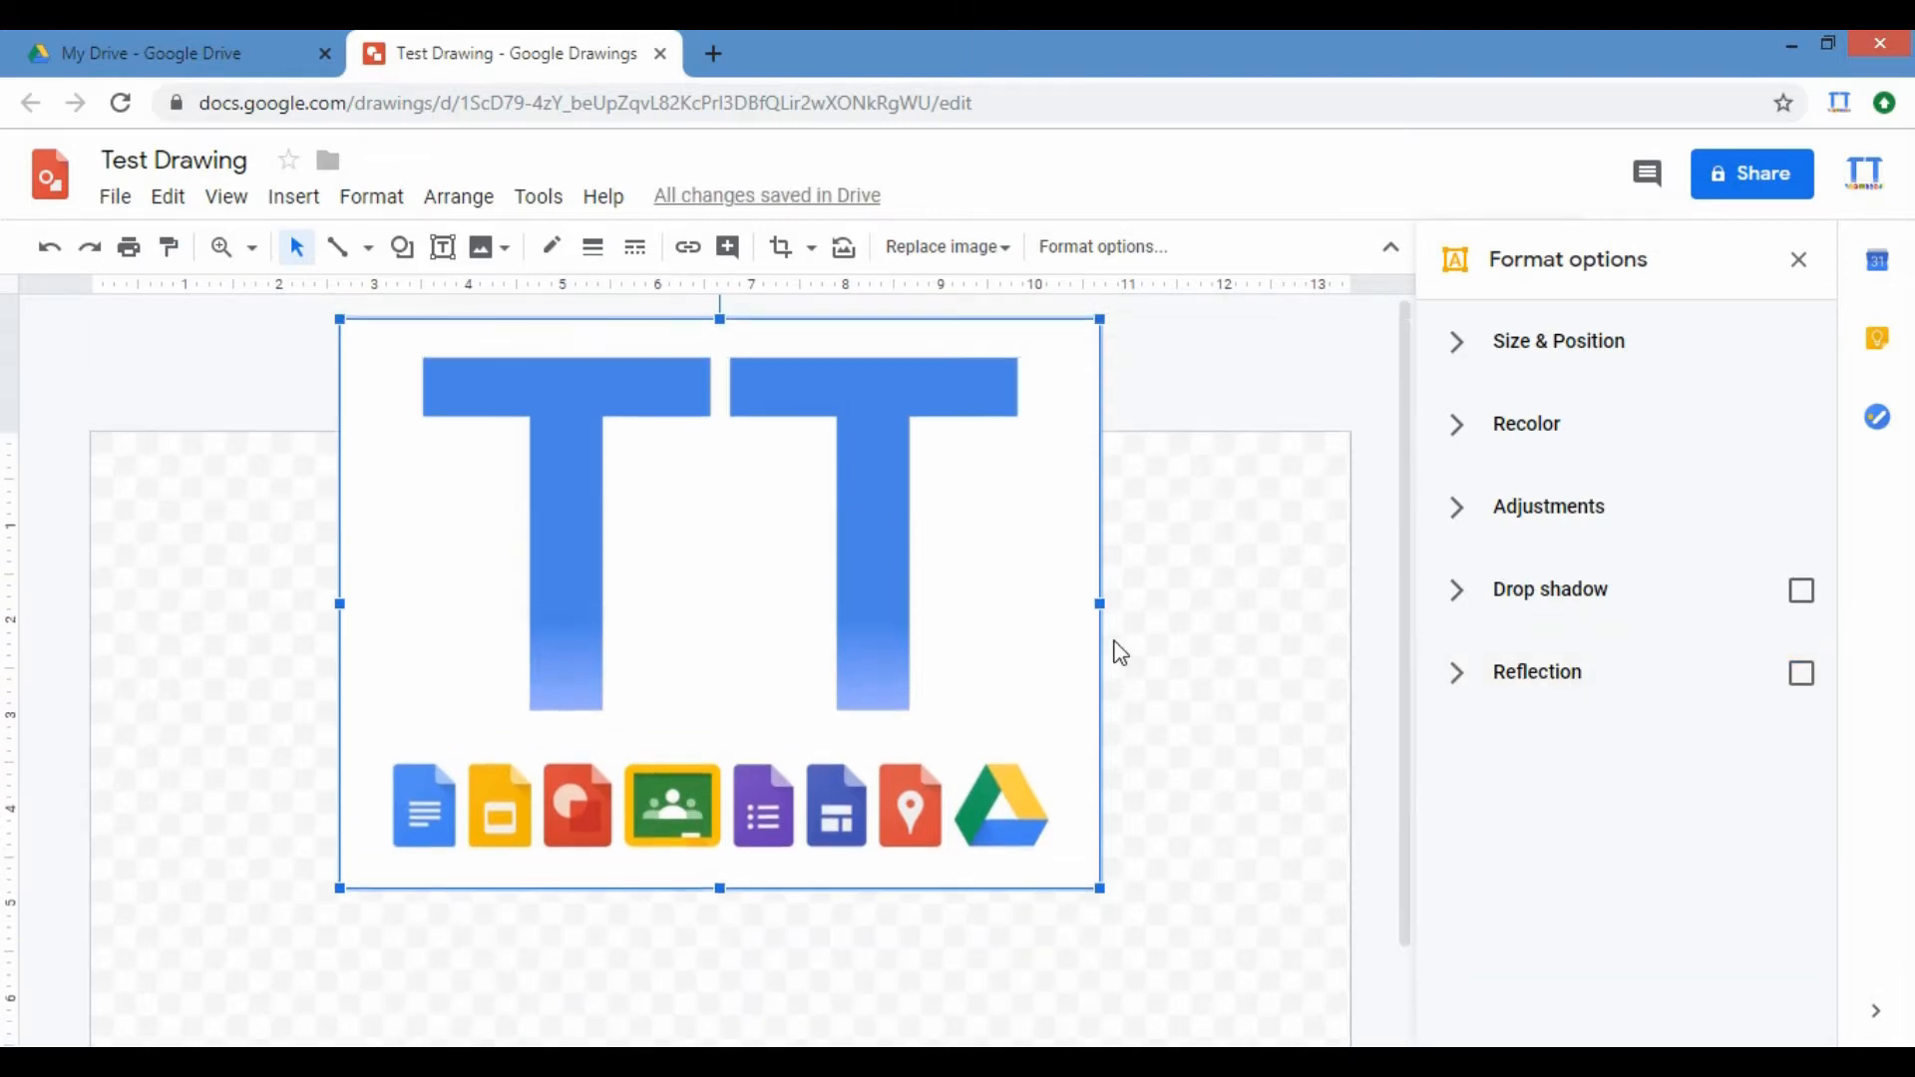
Step: Draw a rectangle about 1.4 inches wide and 2 inches tall near the canvas's upper-left corner
left_click(402, 249)
left_click(631, 309)
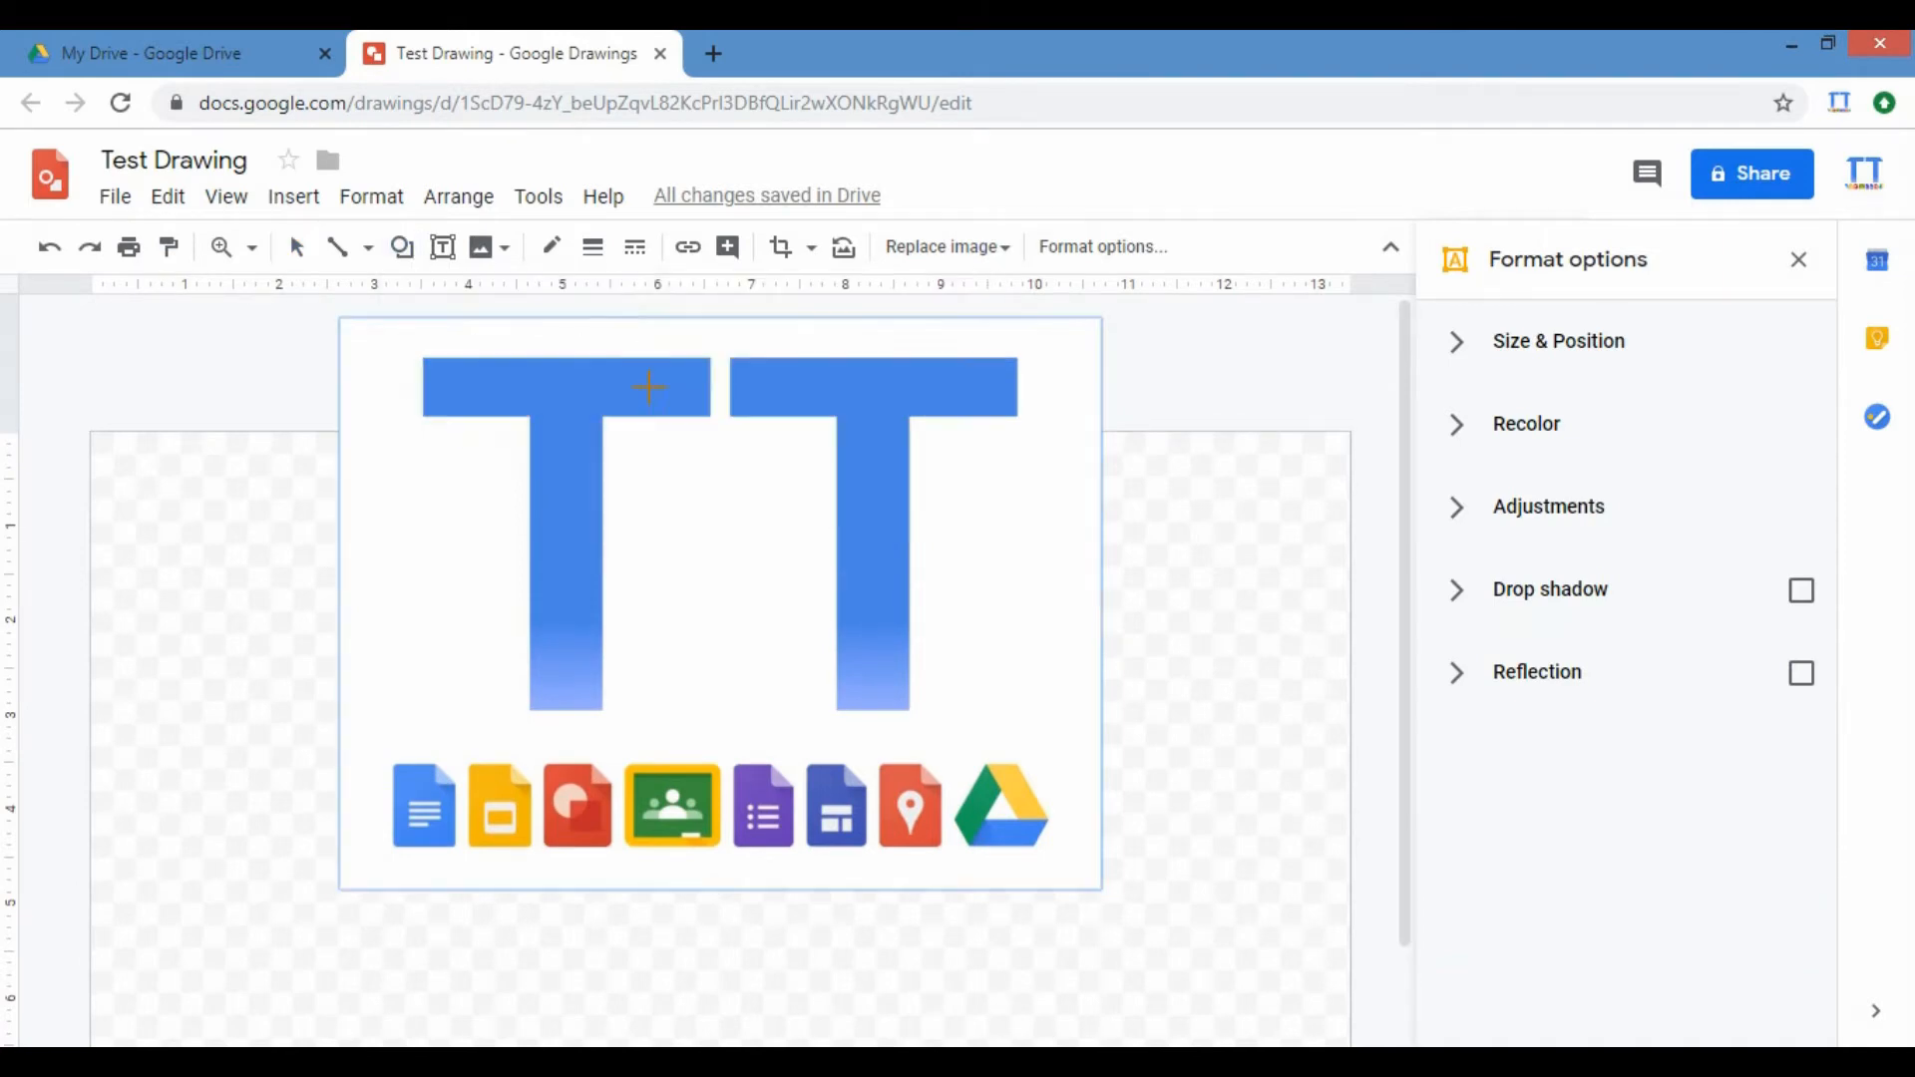
left_click_drag(186, 456, 319, 646)
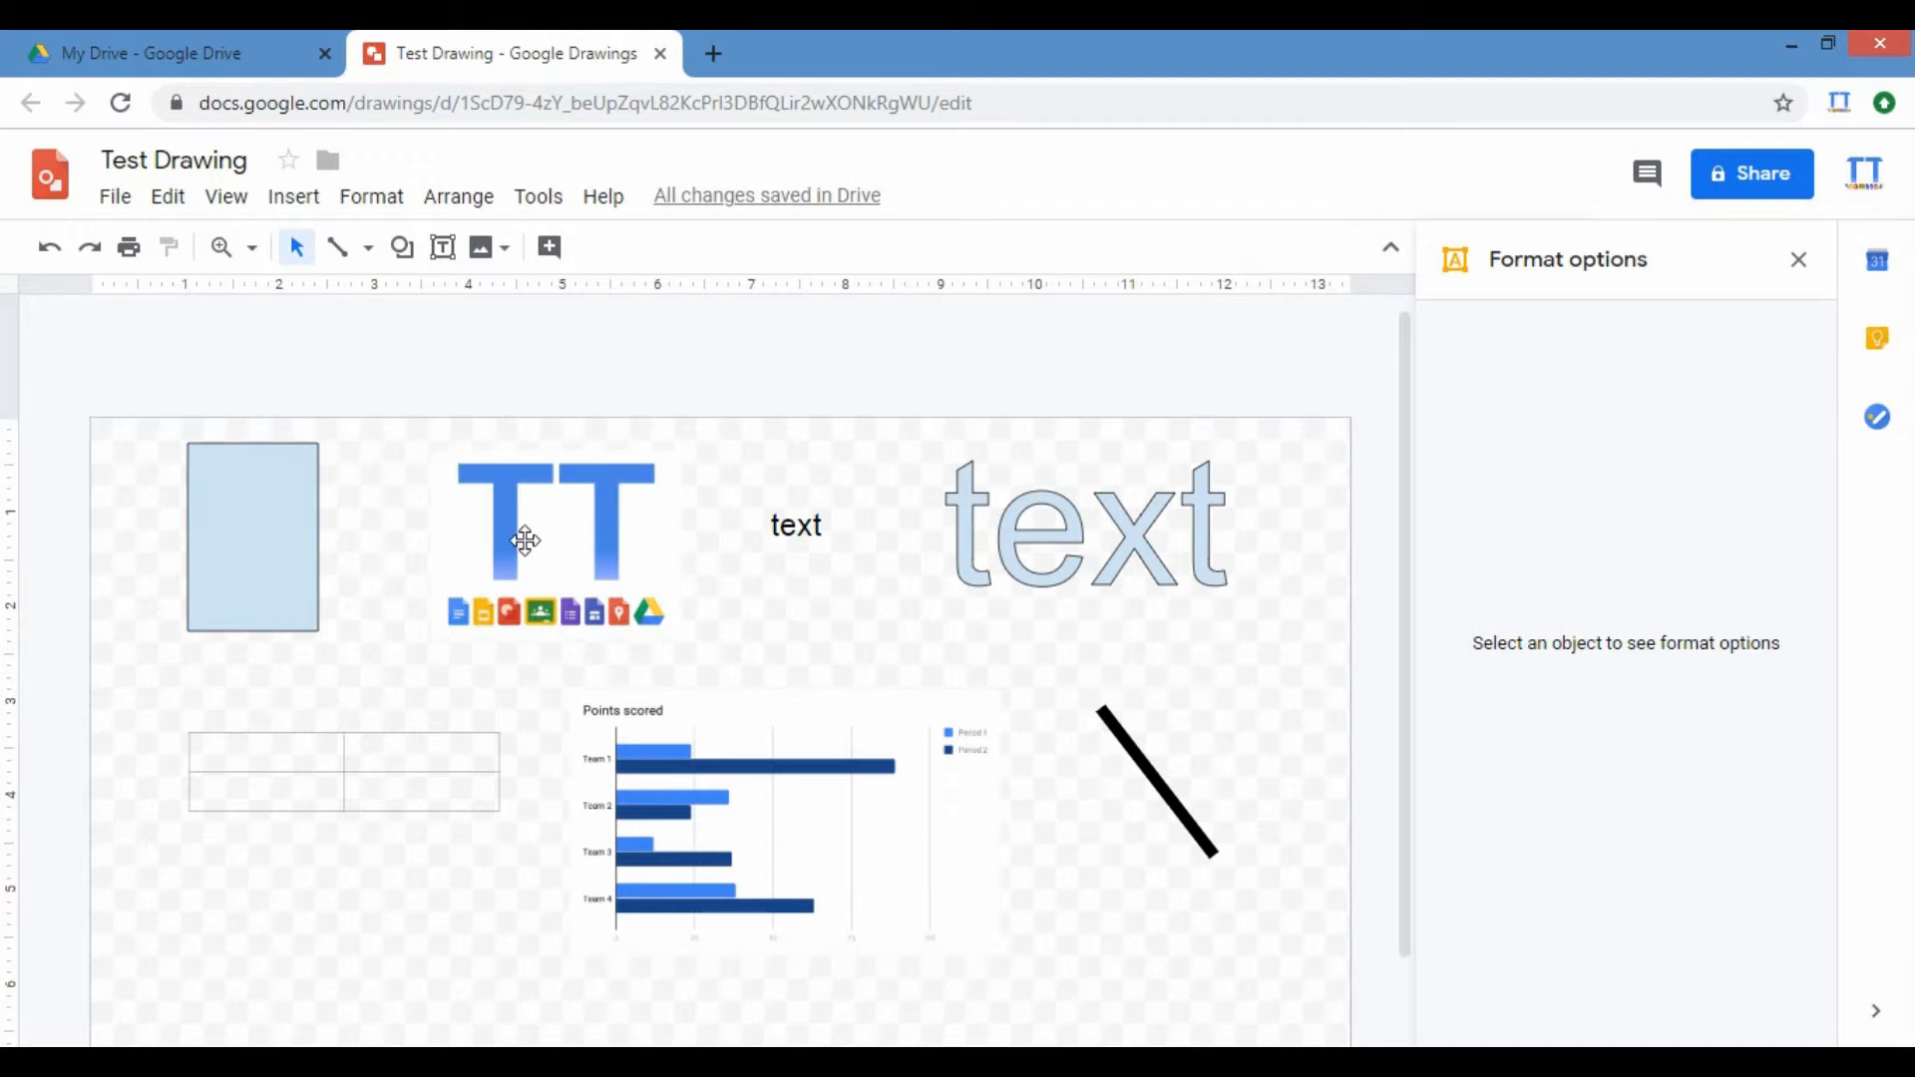
Step: Try inserting the blue hierarchy diagram with 3 levels into the drawing
left_click(223, 492)
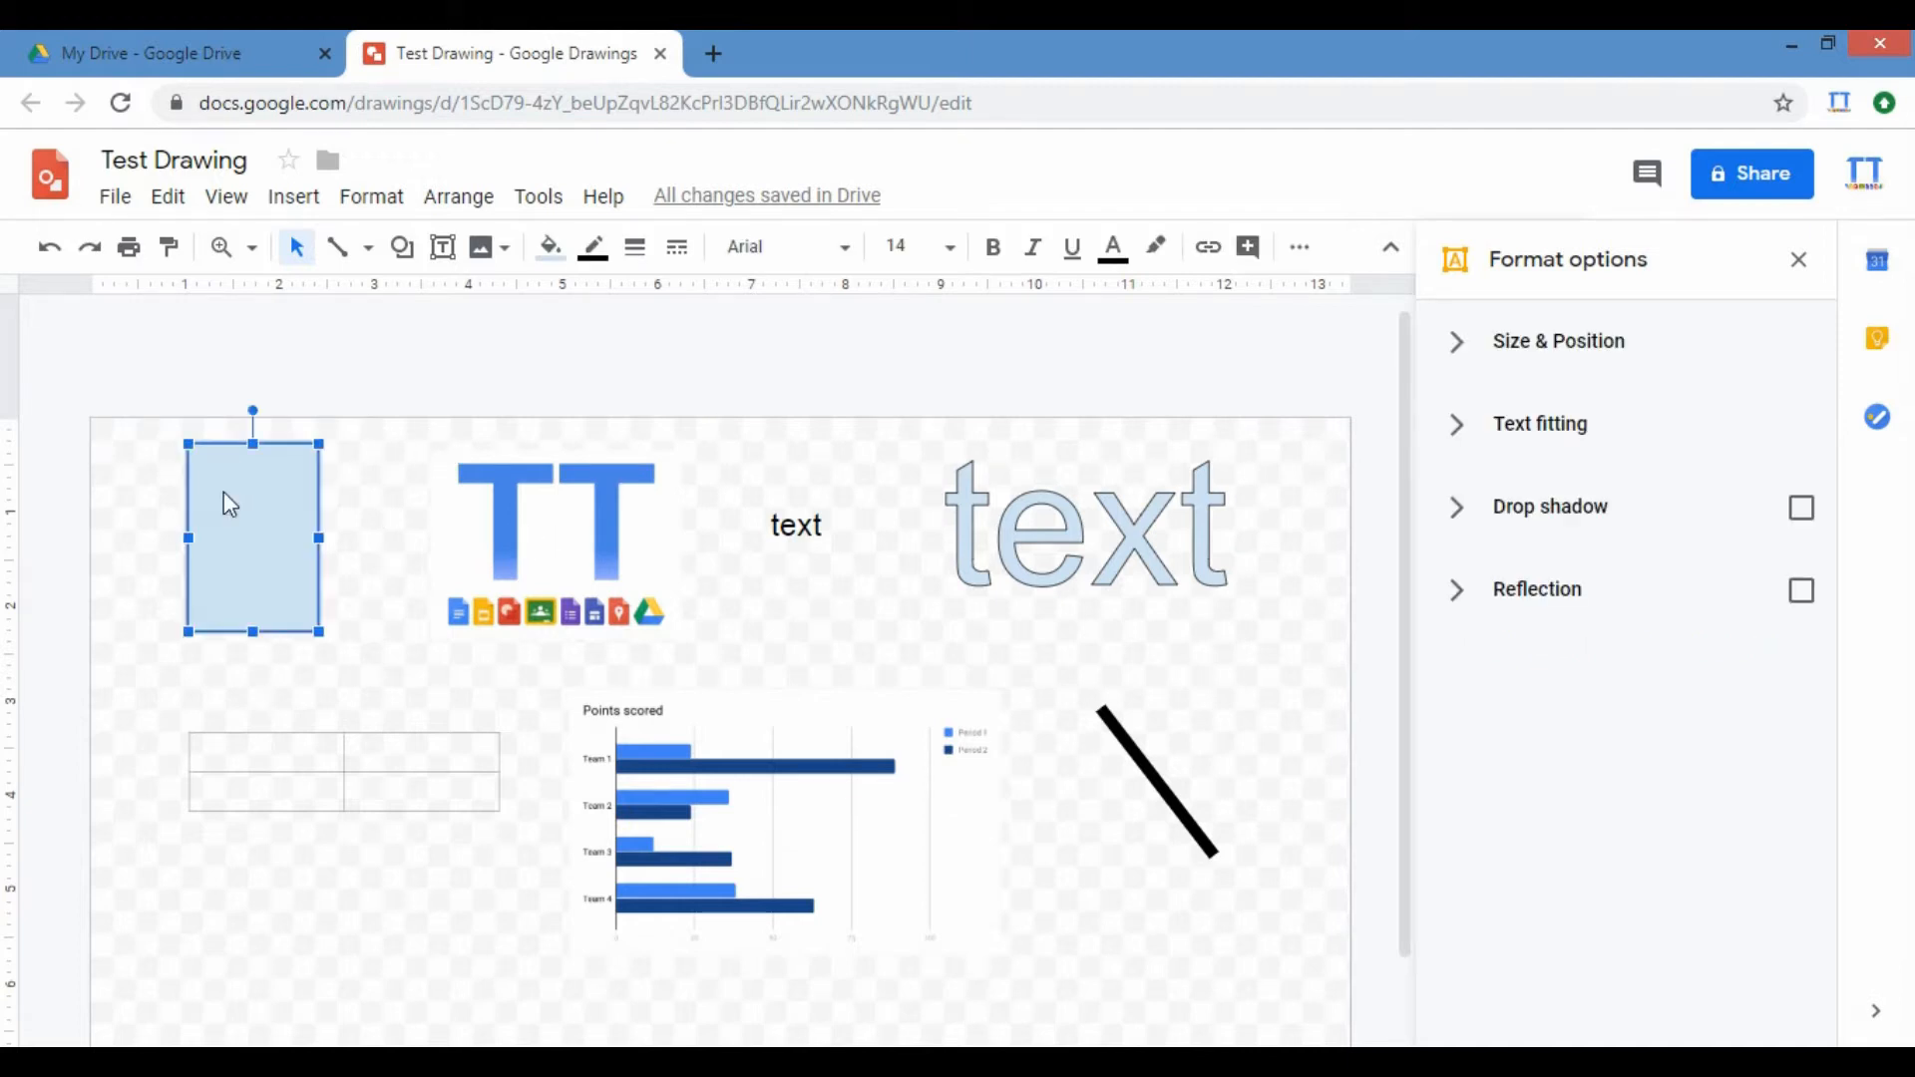
left_click(294, 200)
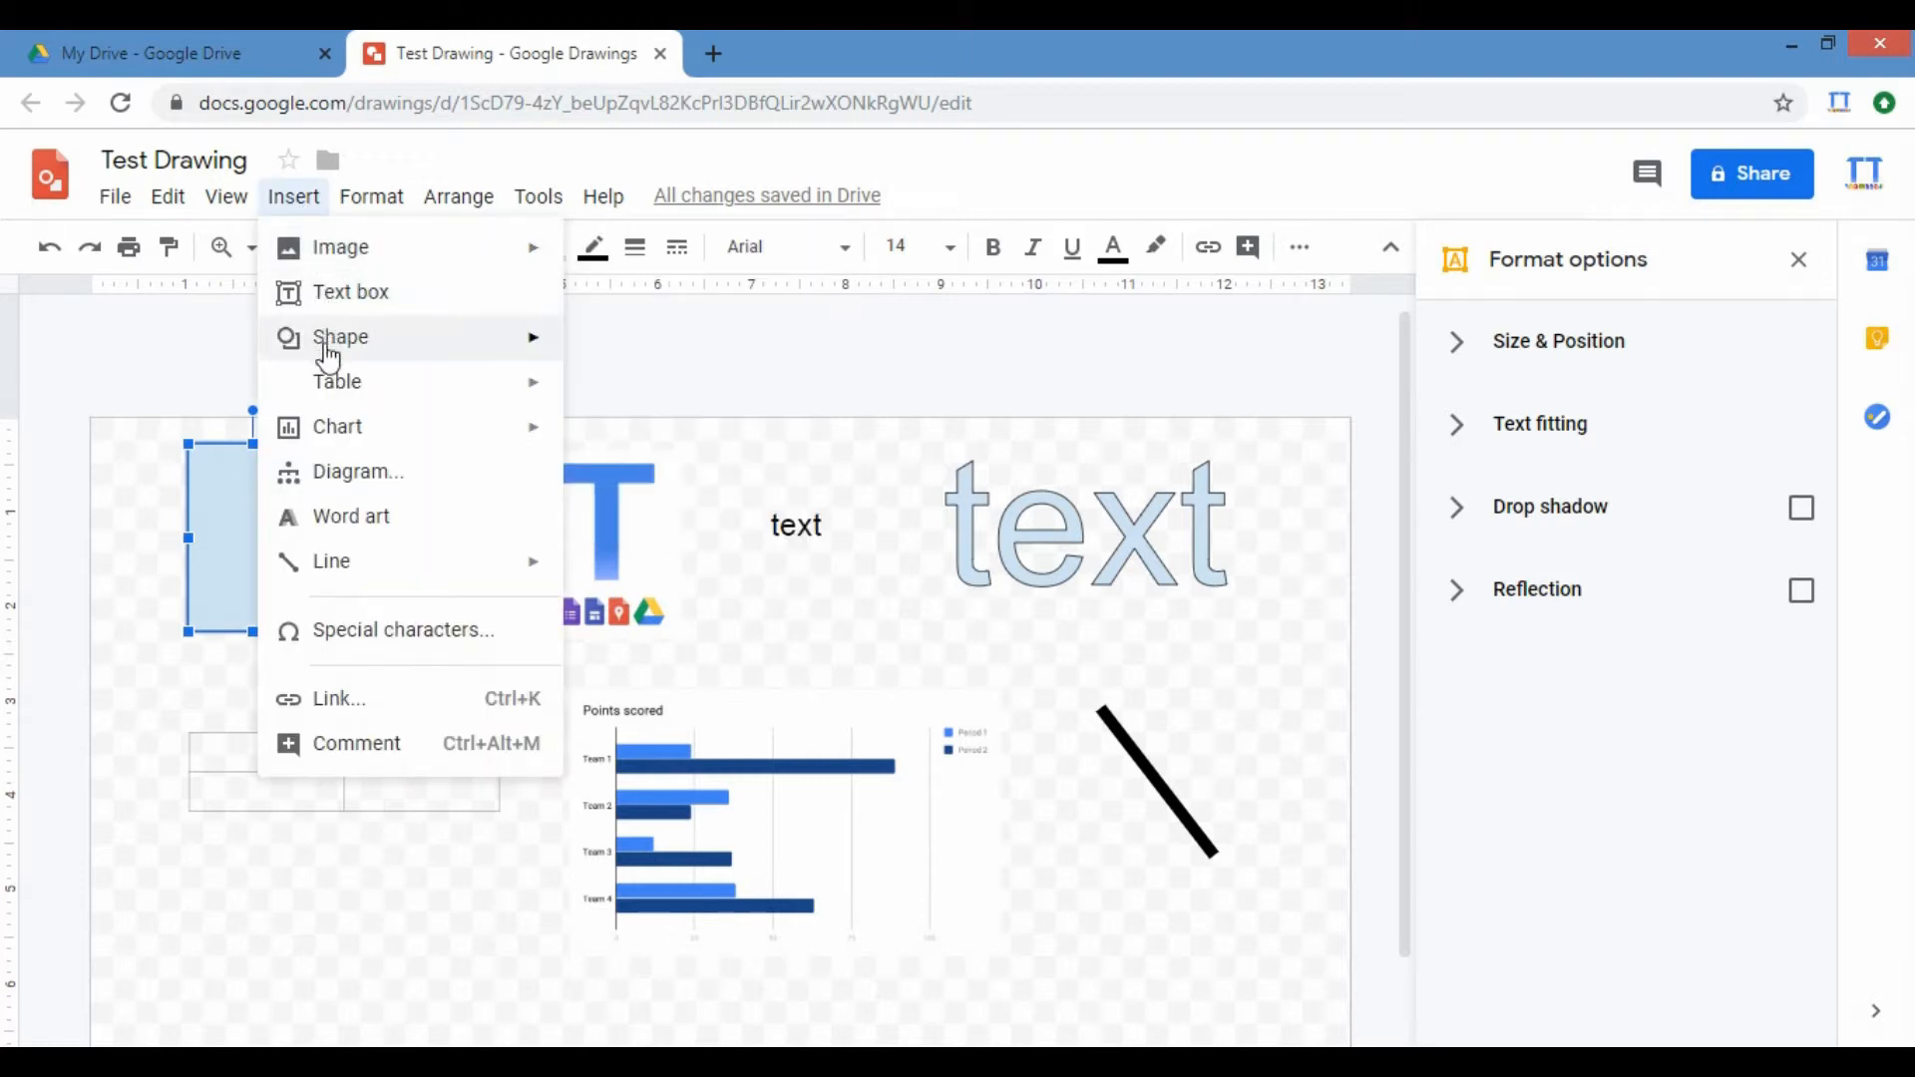
left_click(339, 474)
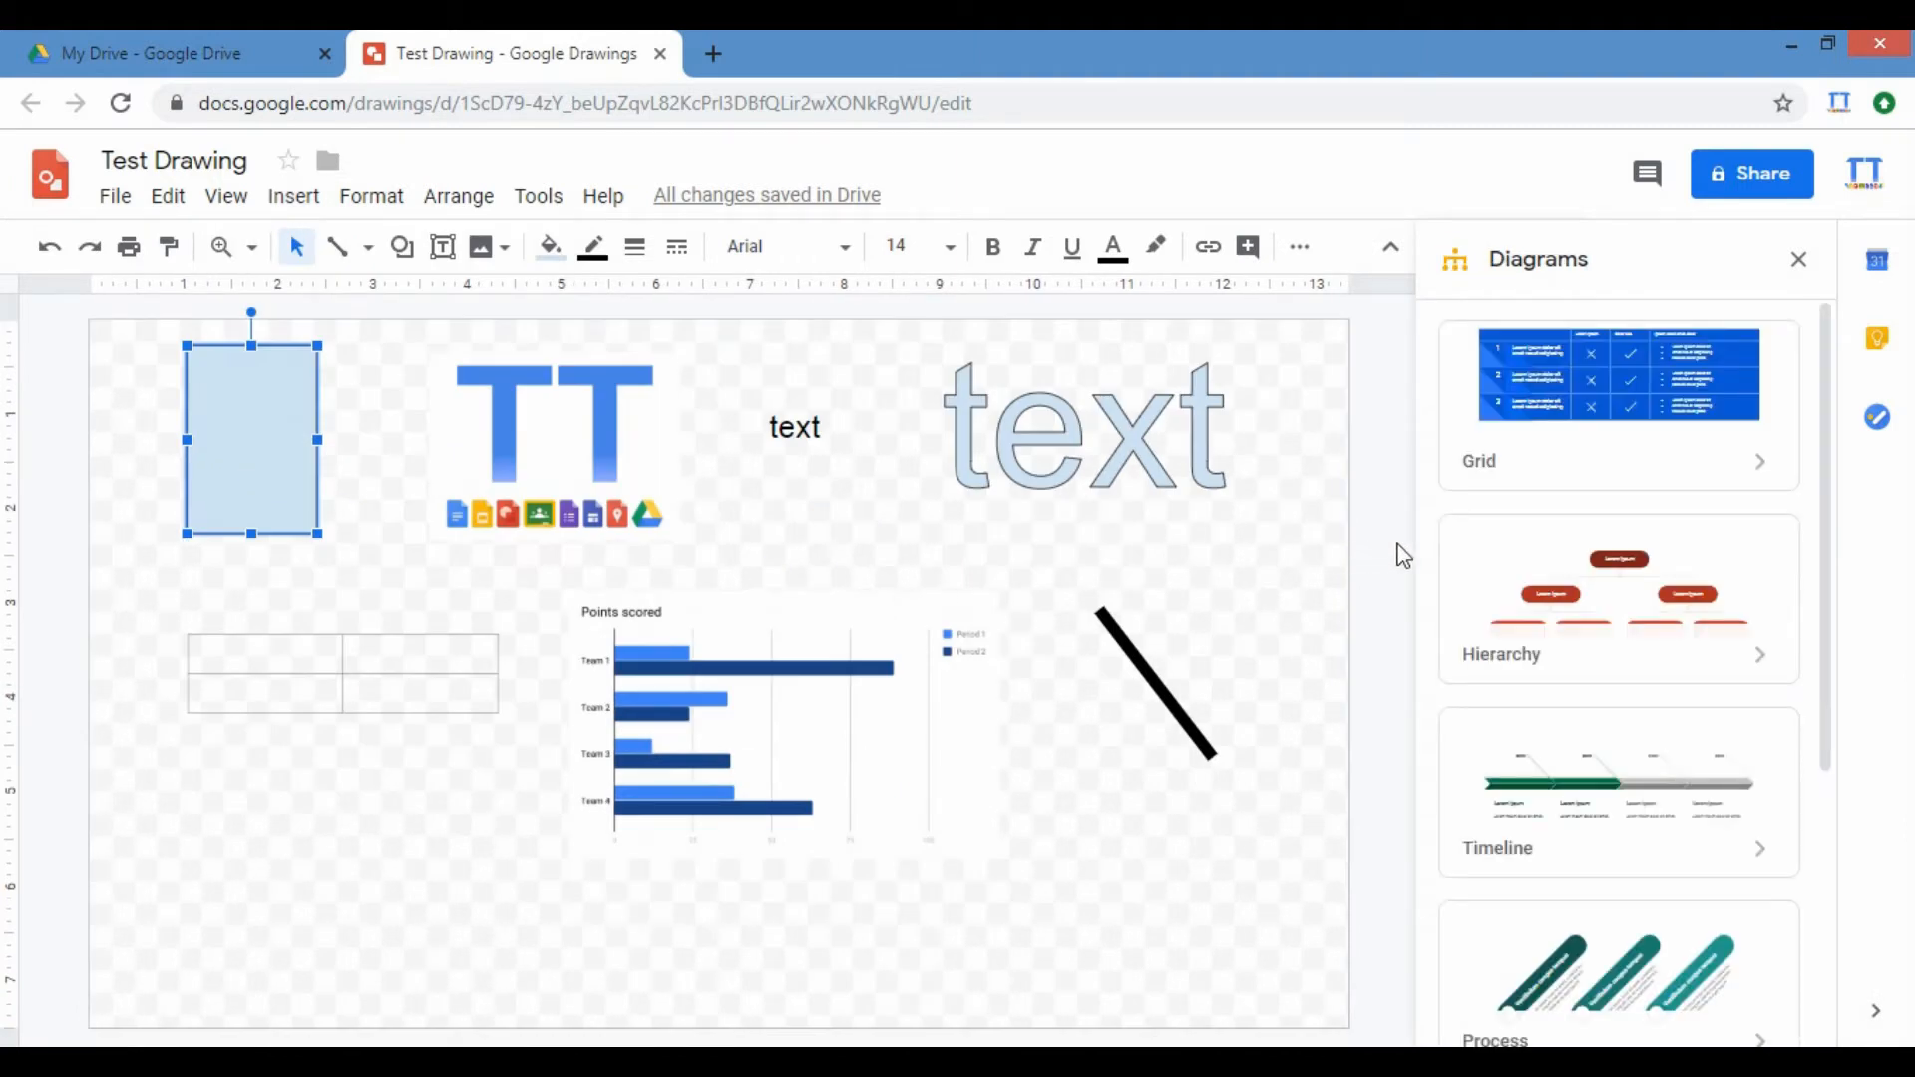
left_click(1658, 628)
left_click(1596, 533)
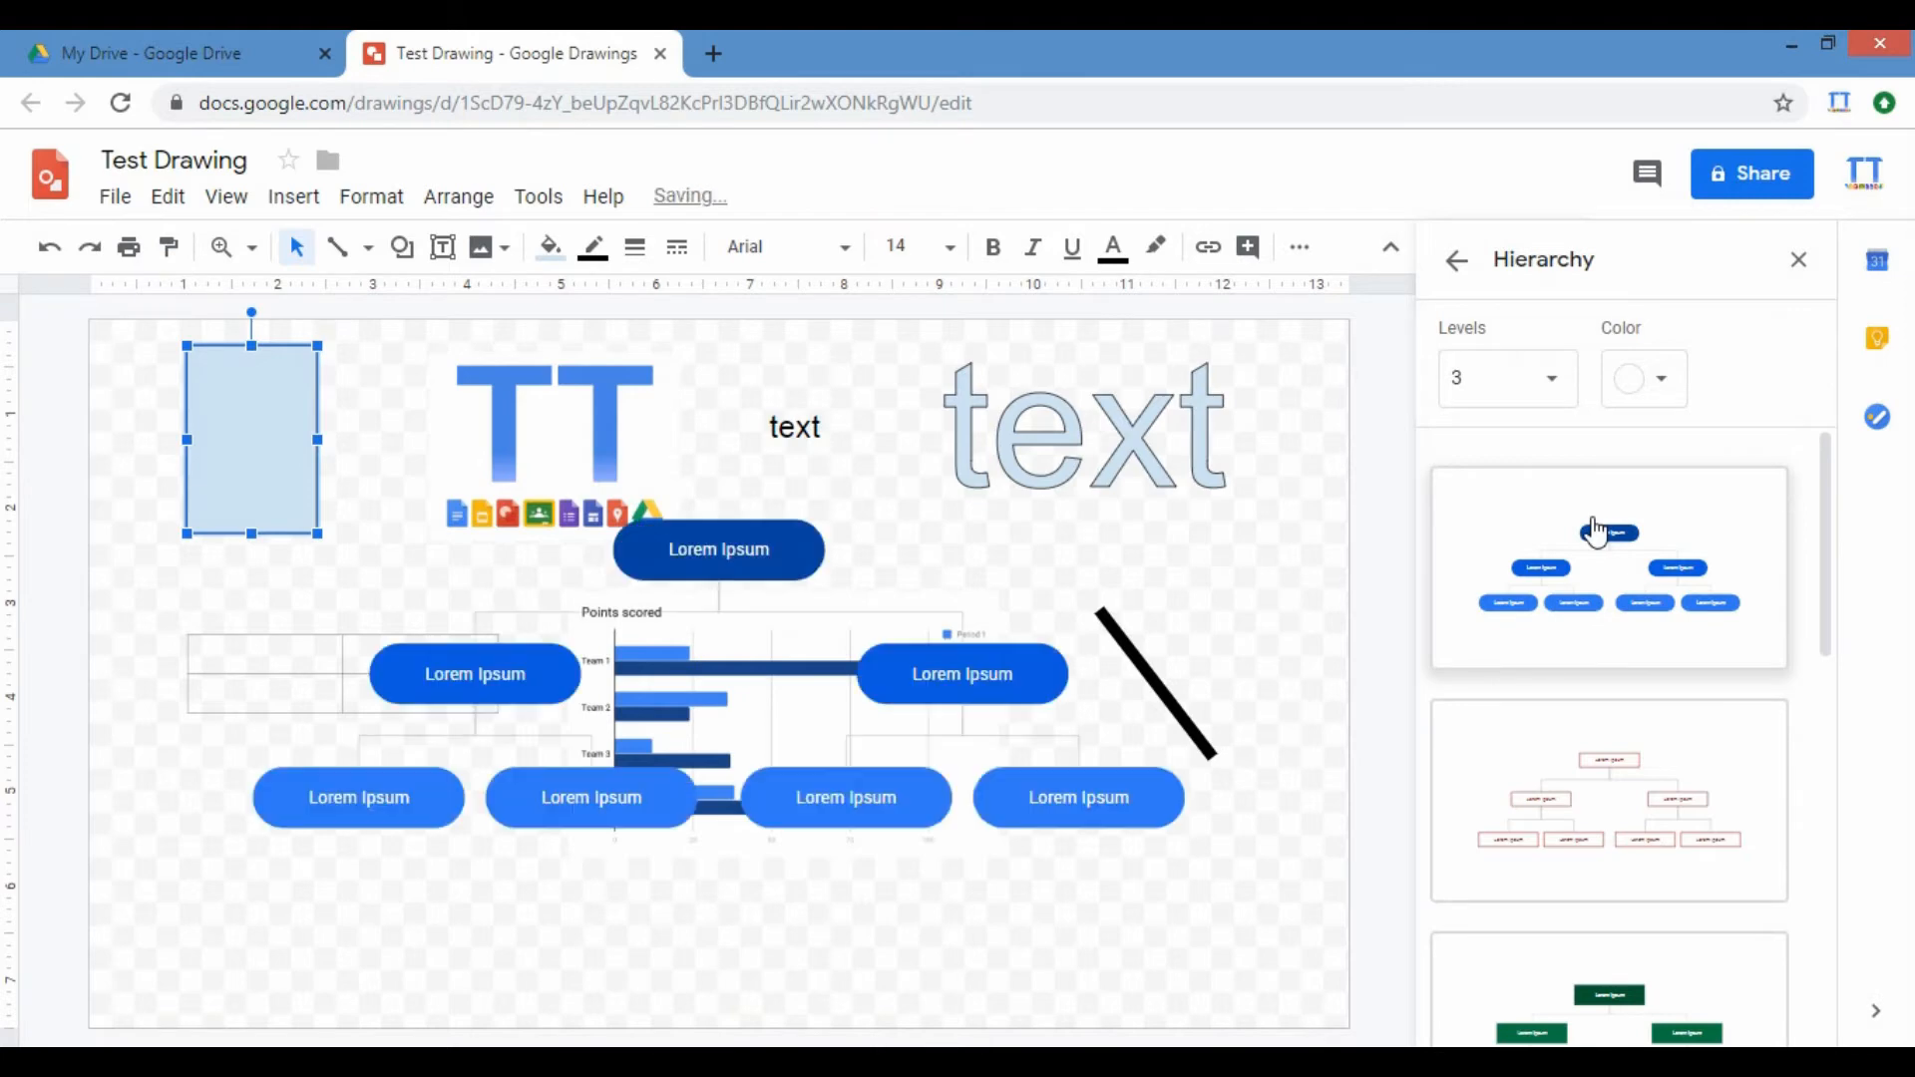
Step: Check the commands available for one of the diagram's shapes, and undo the hierarchy diagram's insertion
left_click(882, 712)
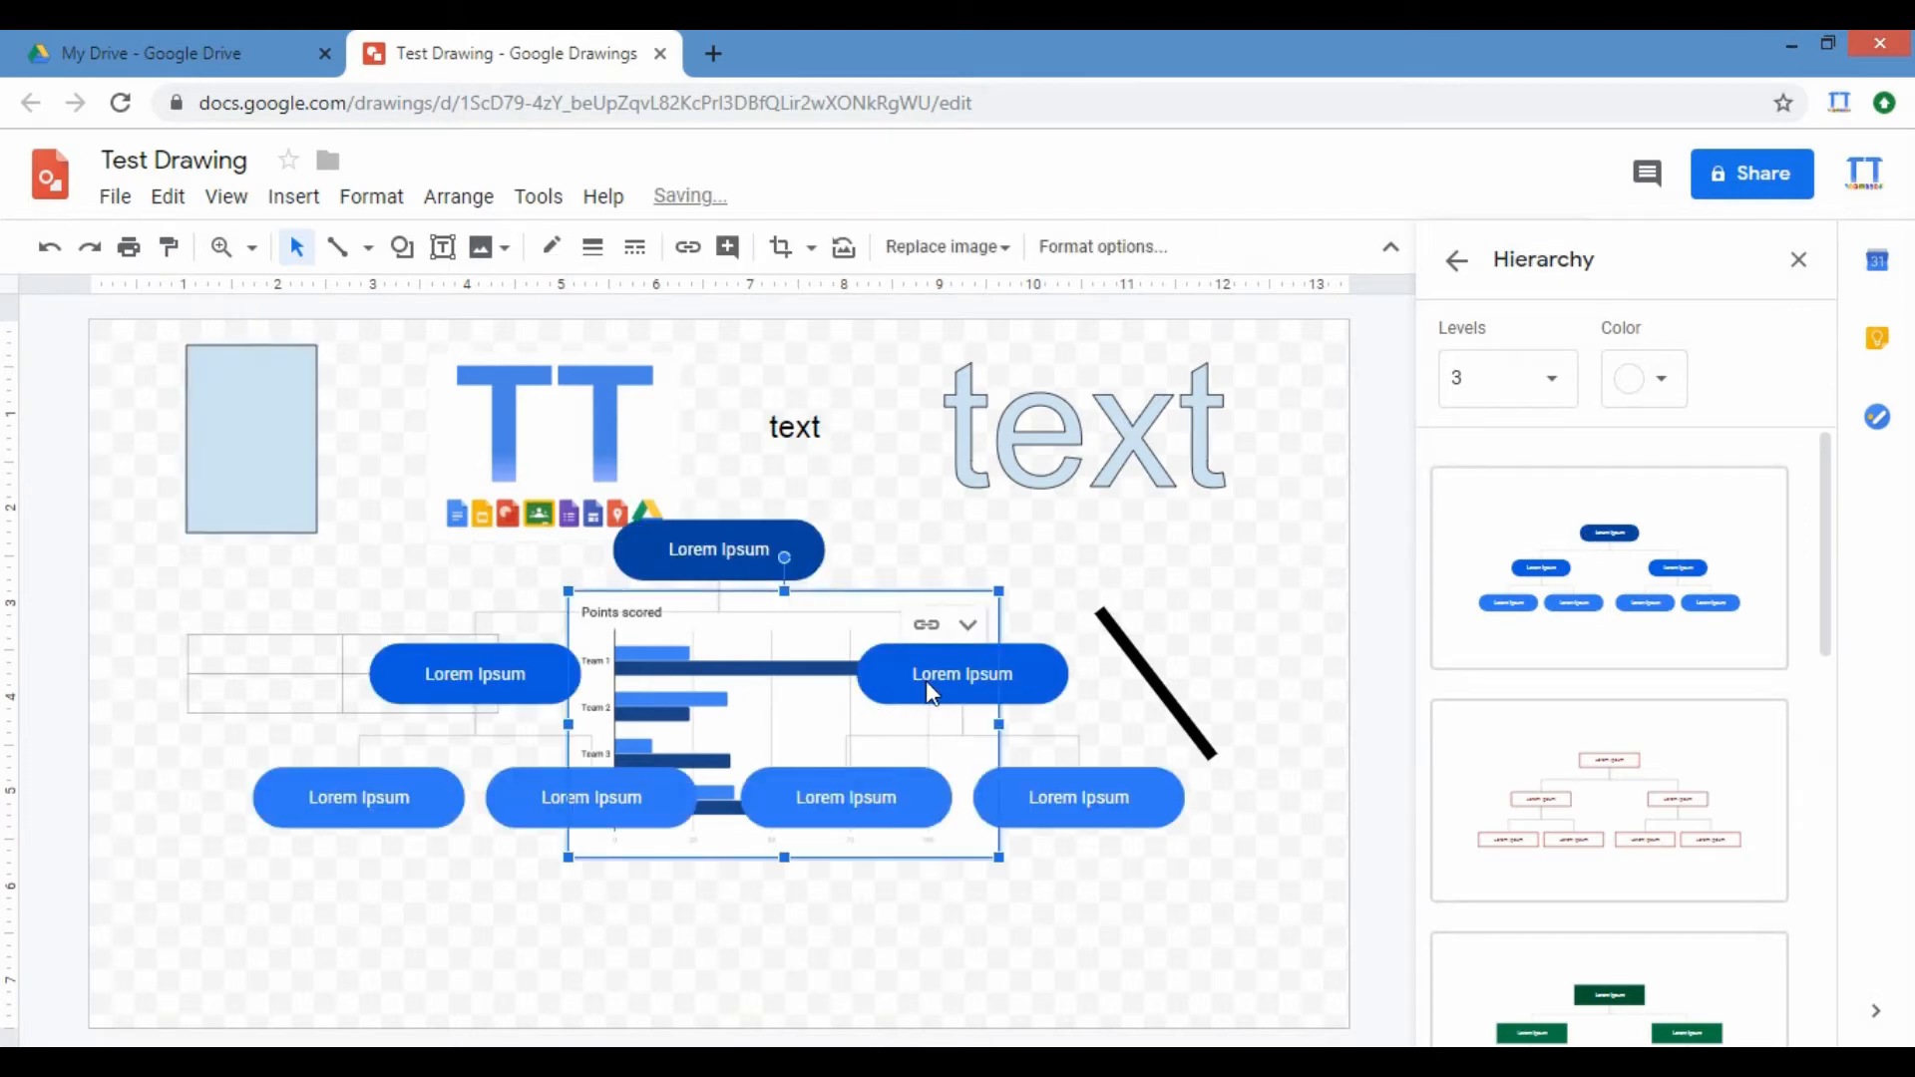
left_click(1010, 688)
right_click(1024, 698)
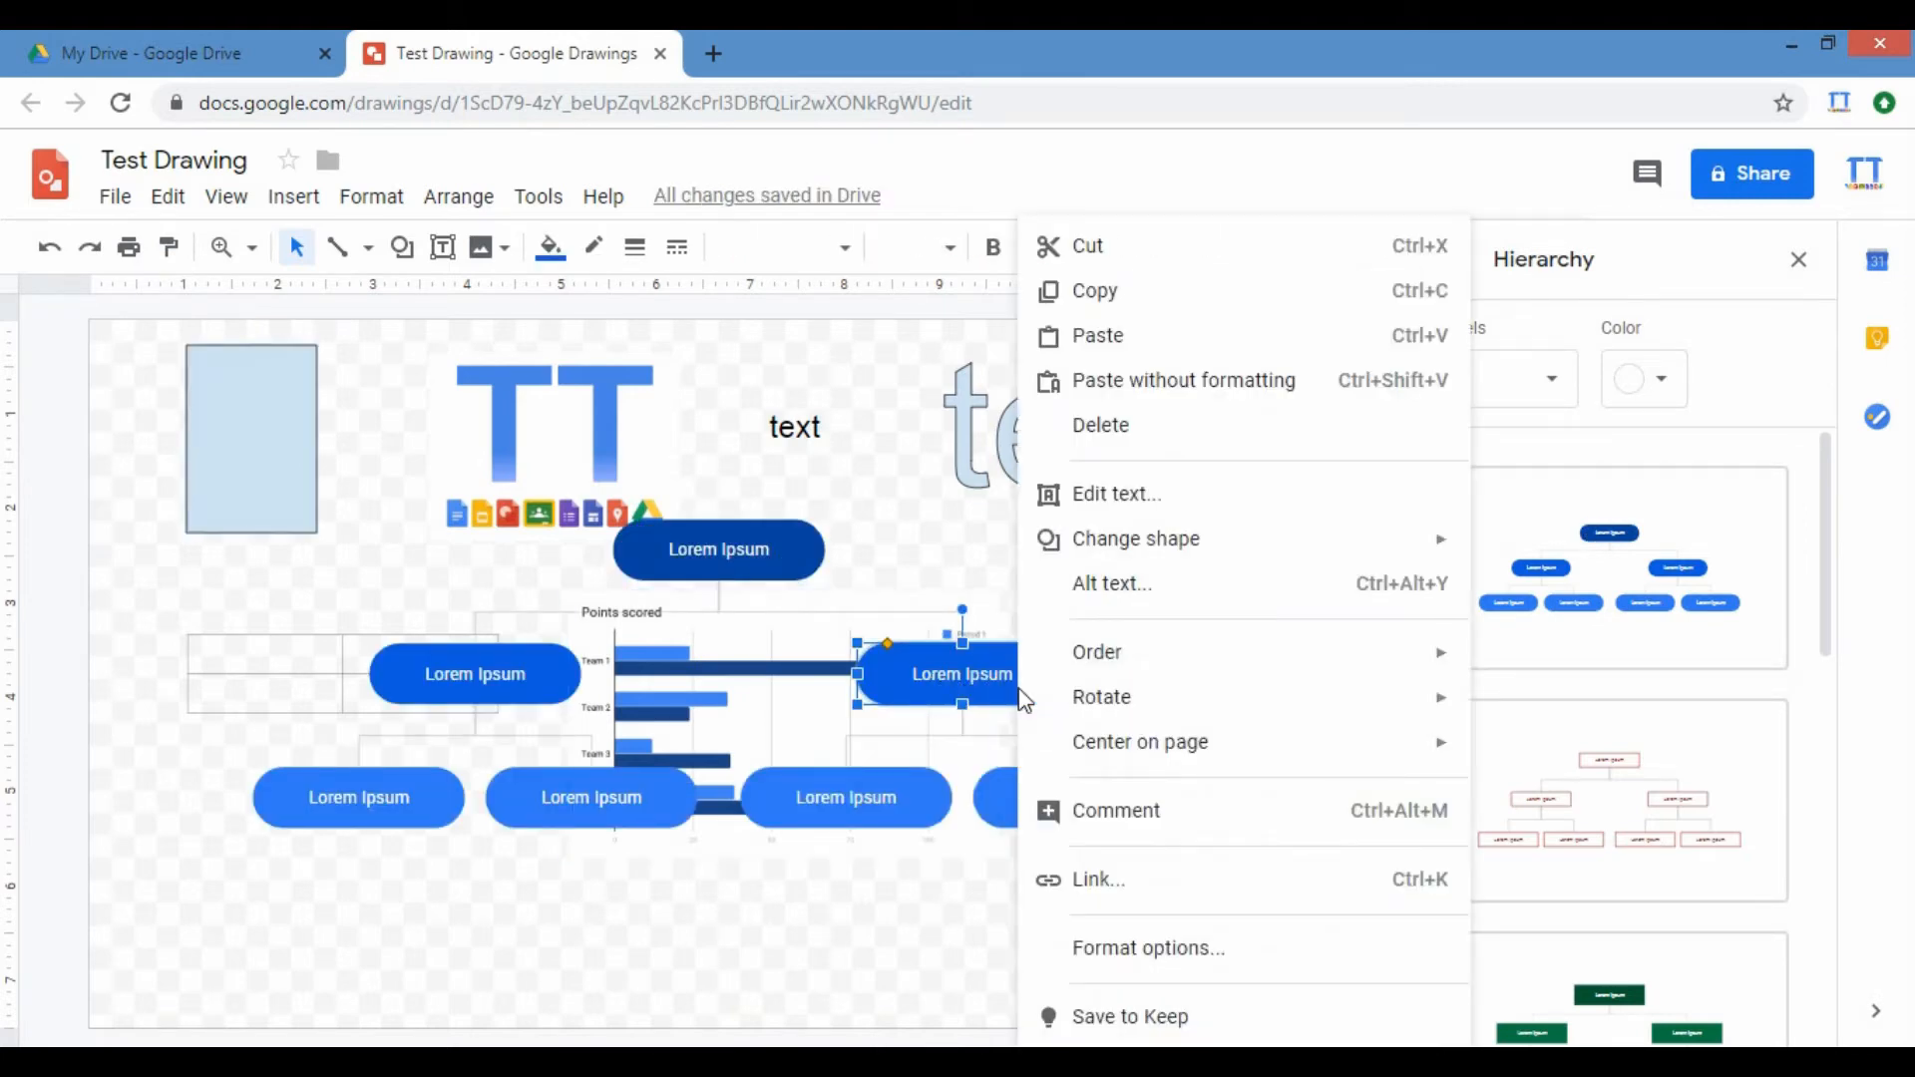
left_click(931, 572)
key("ctrl+z")
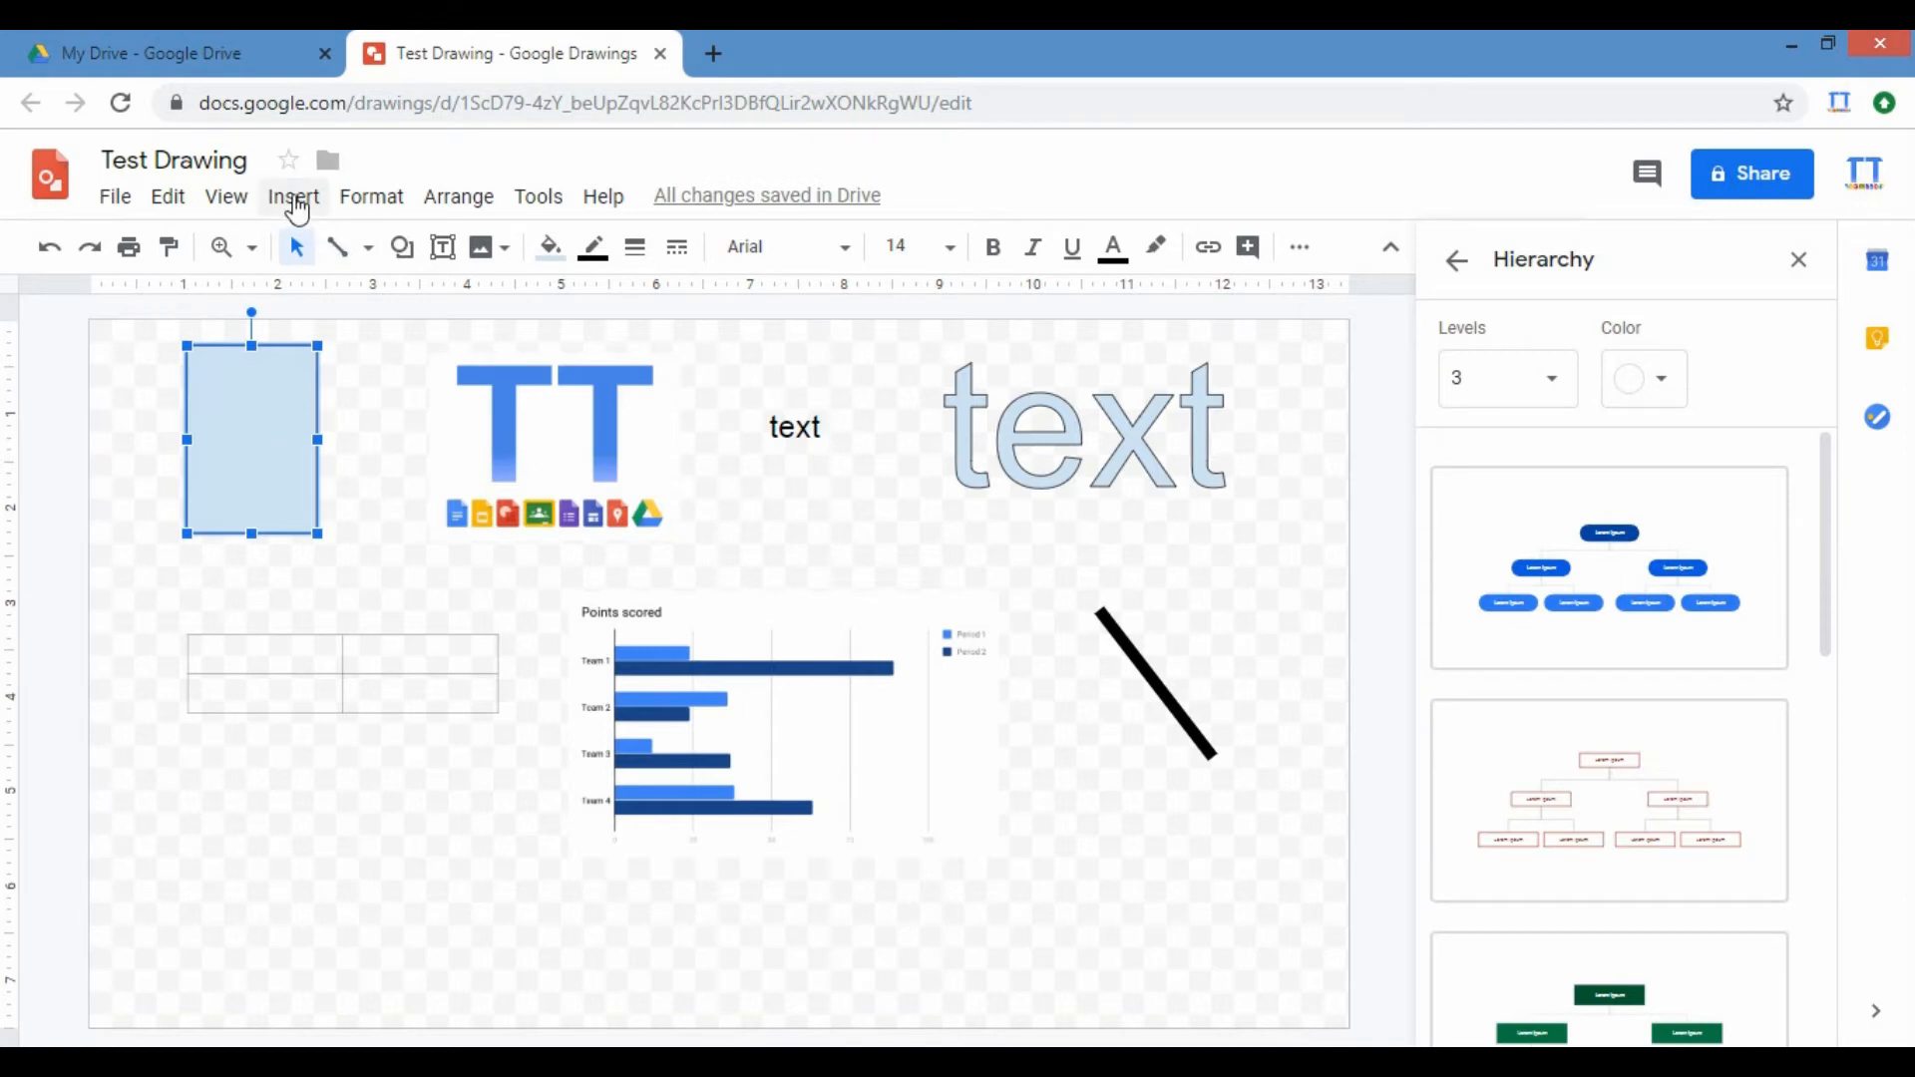
left_click(294, 200)
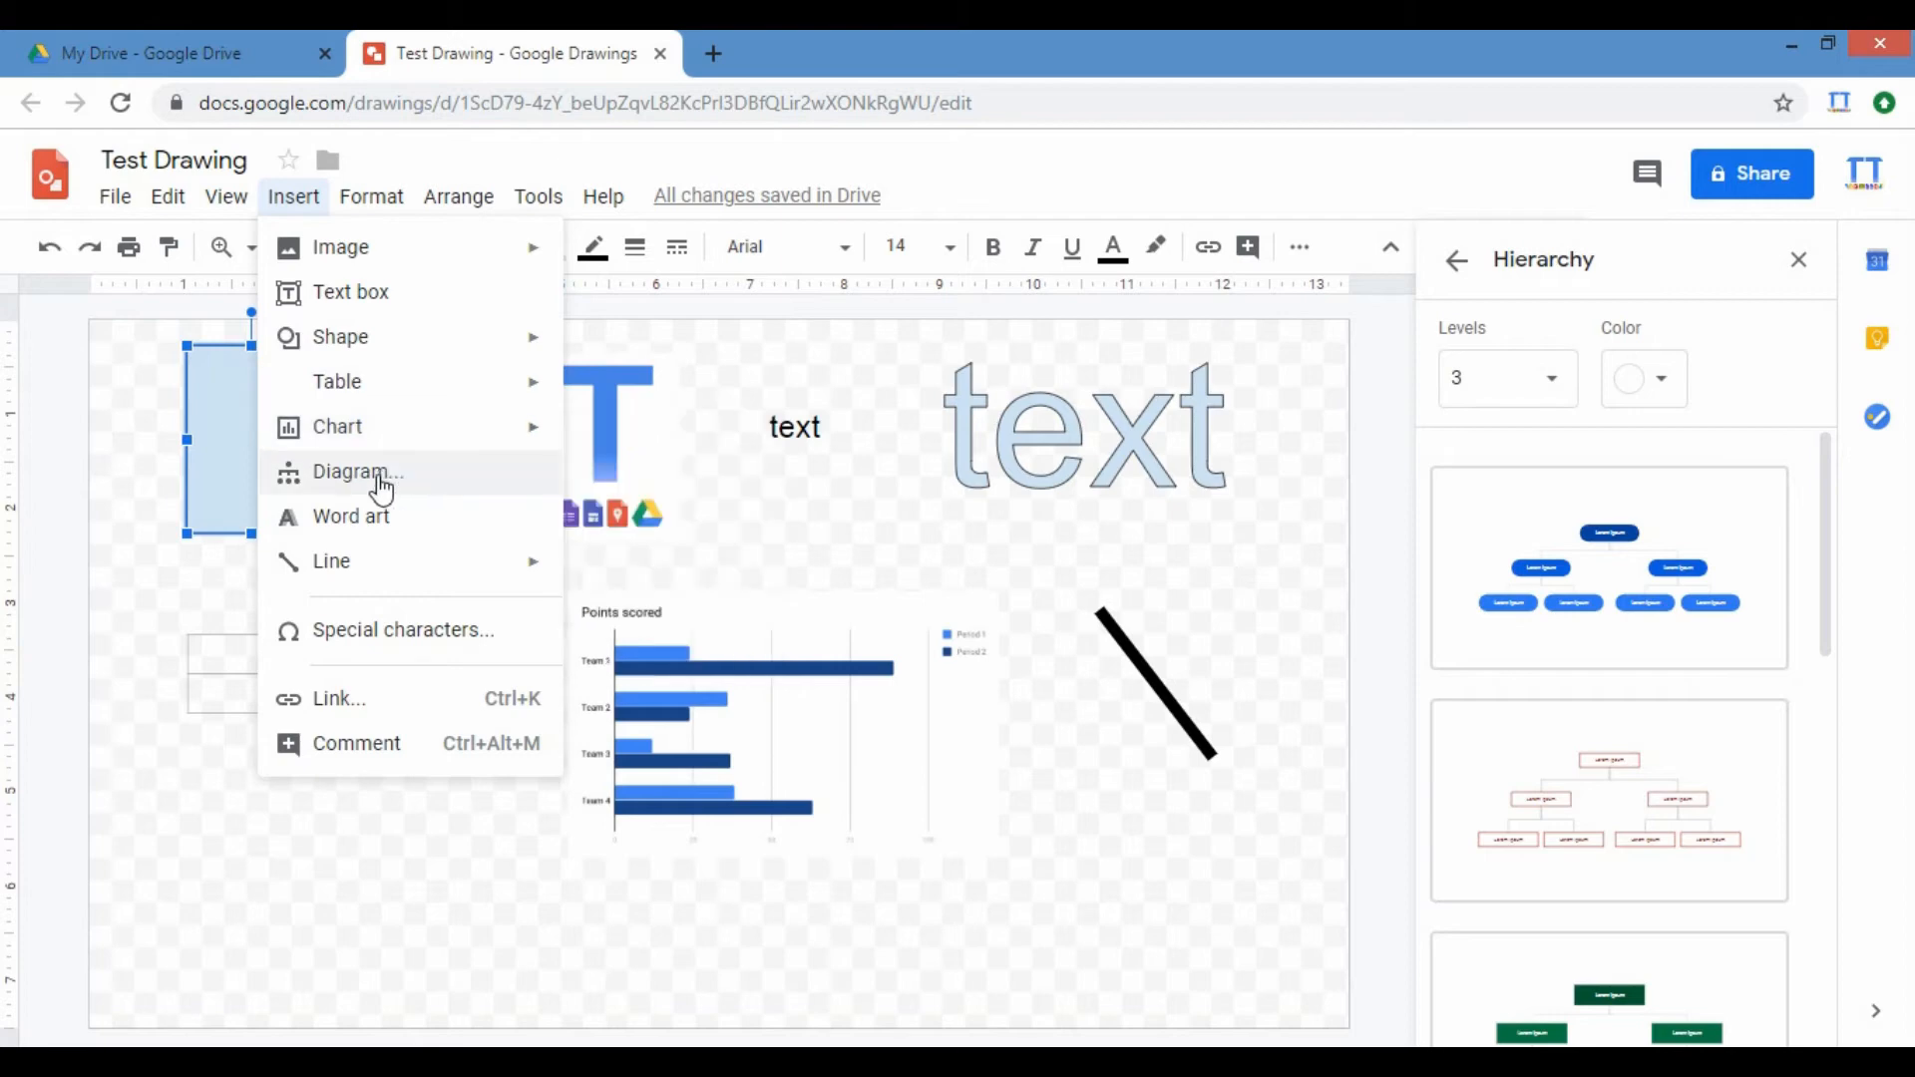
mouse_move(379, 565)
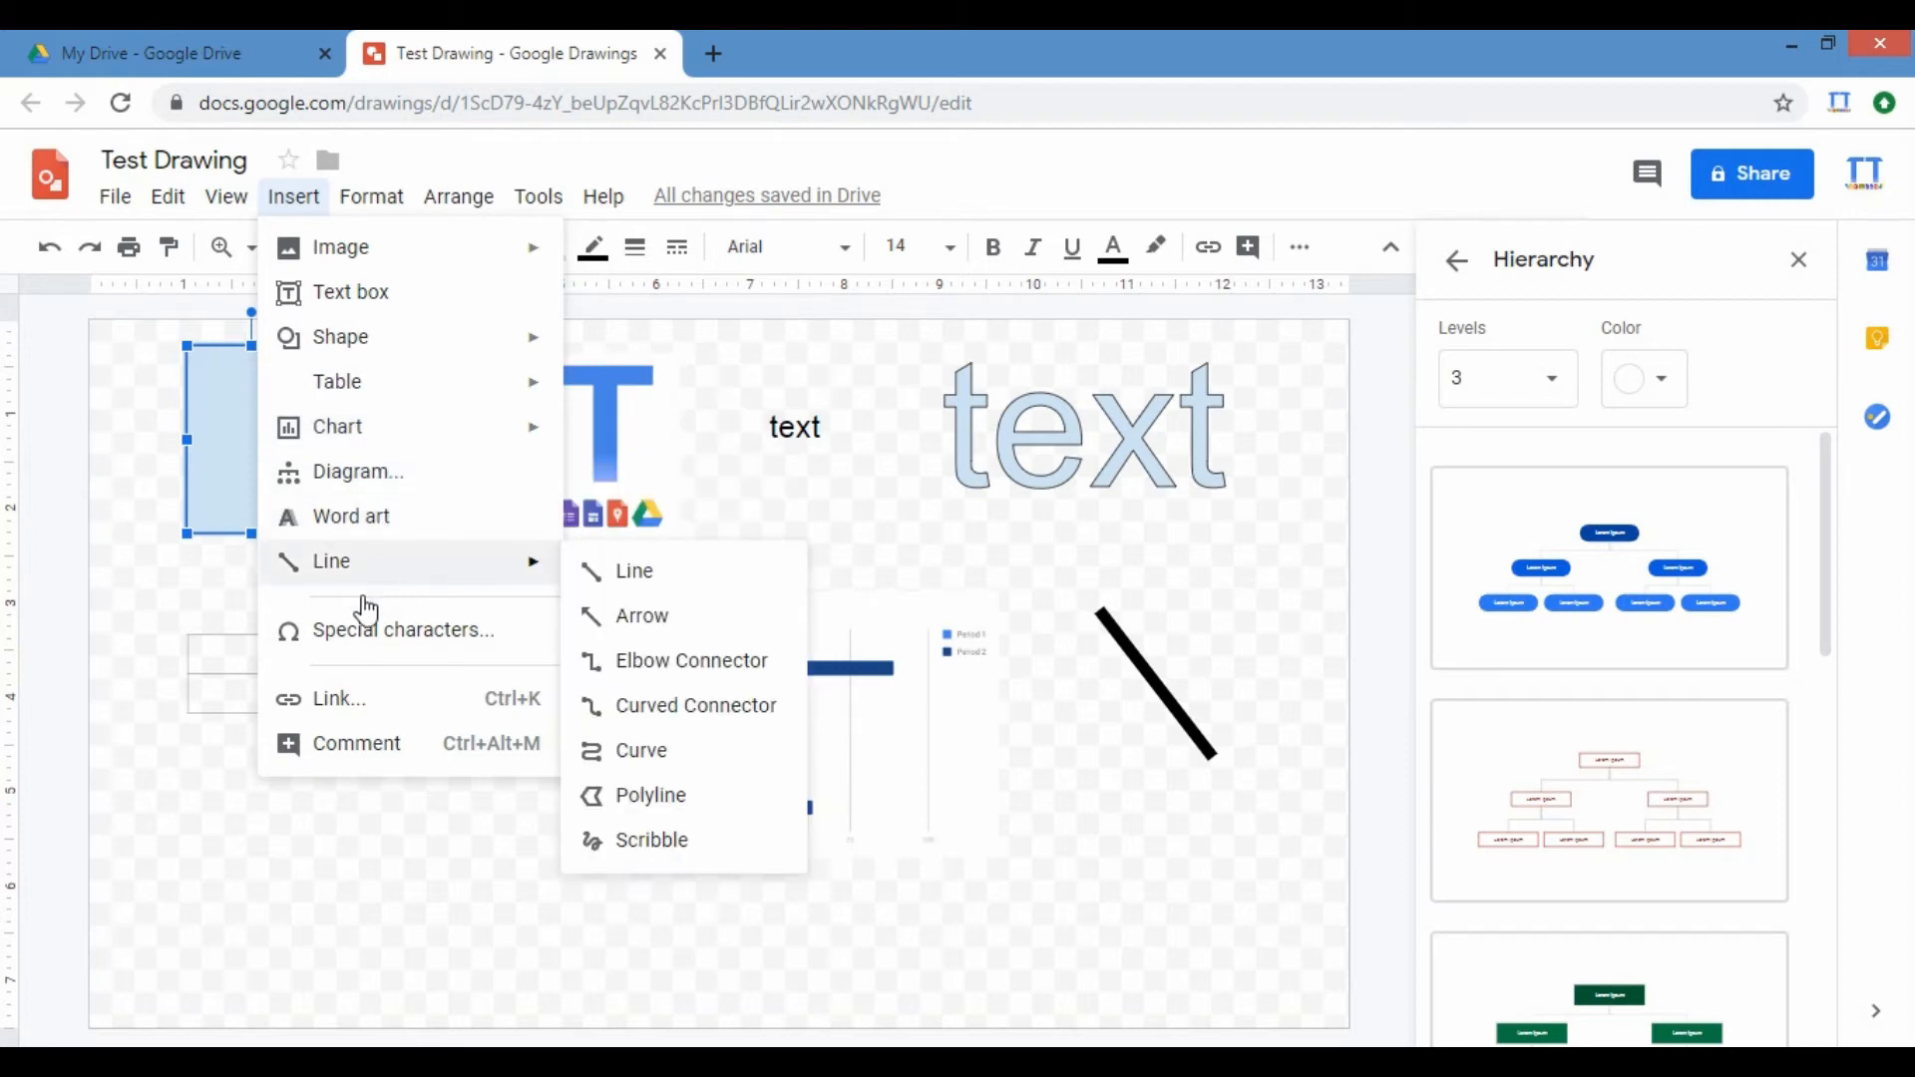
left_click(371, 197)
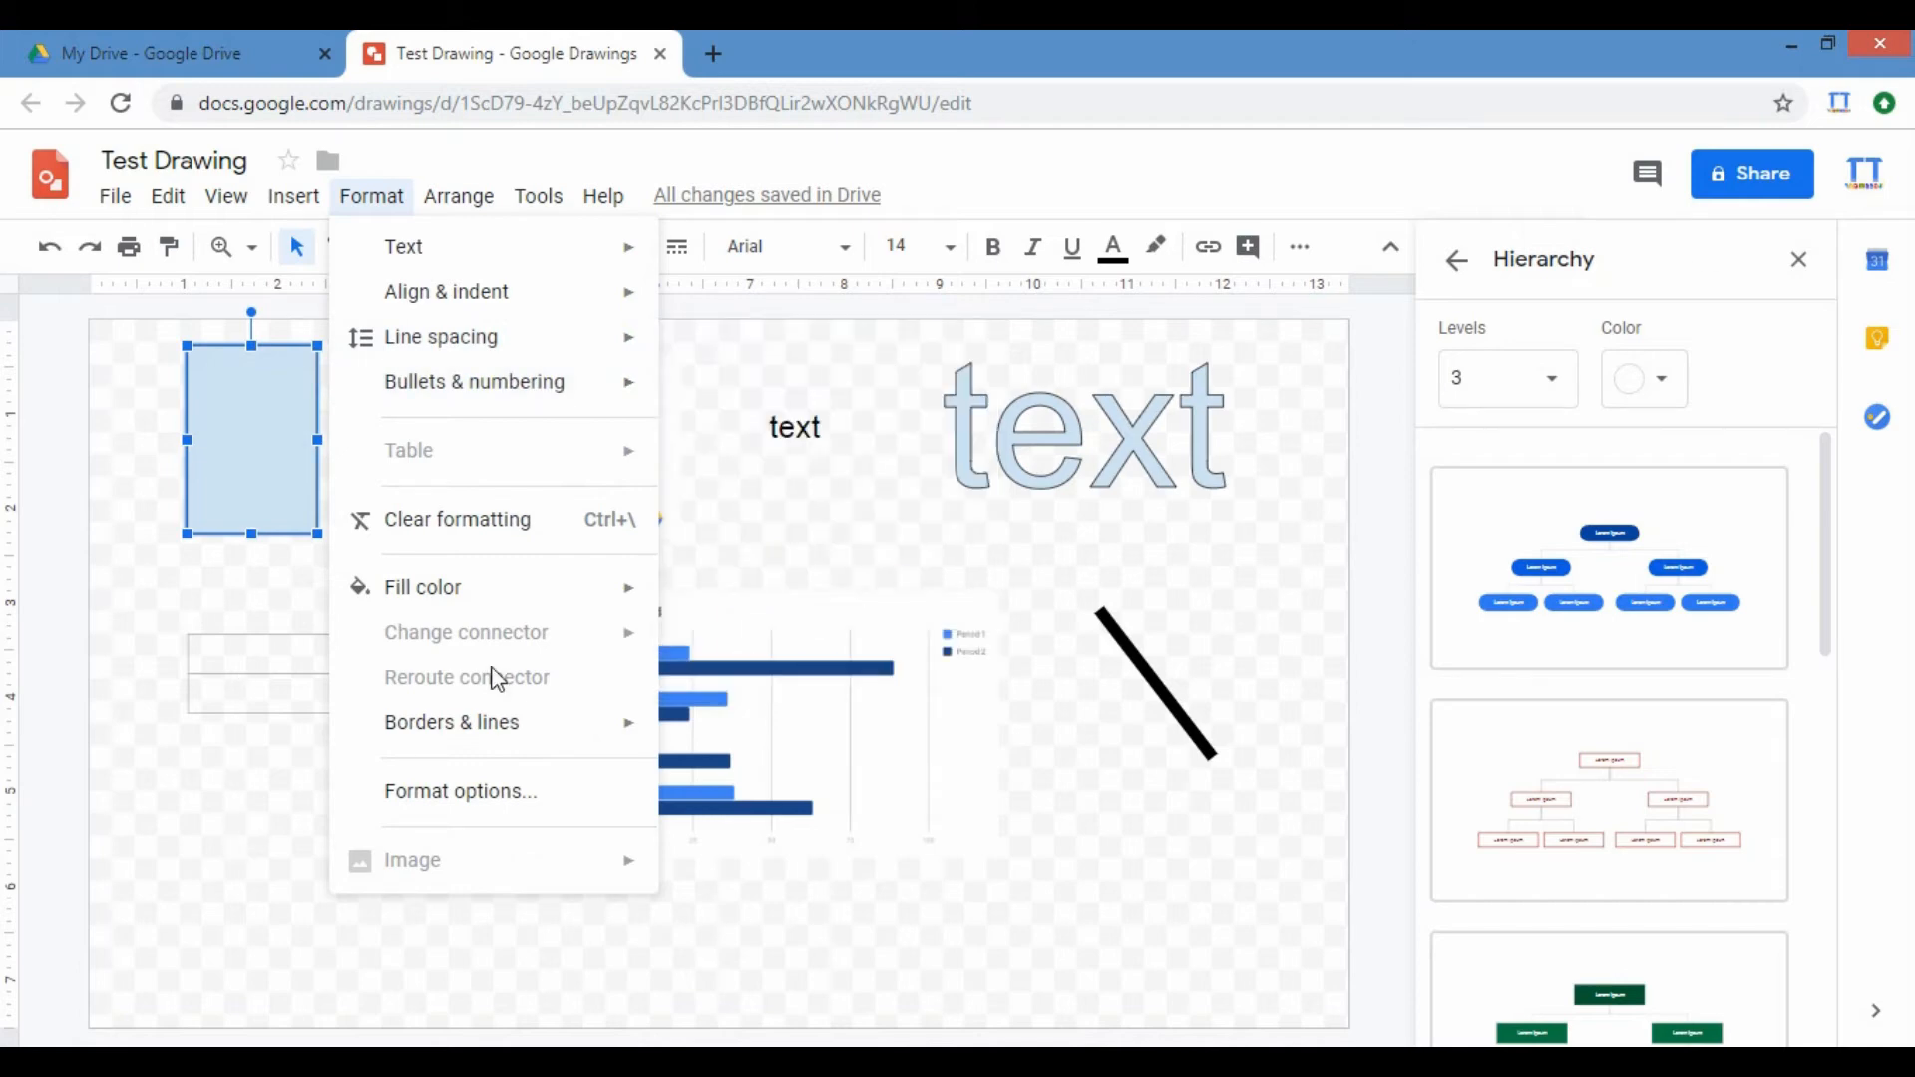
left_click(856, 540)
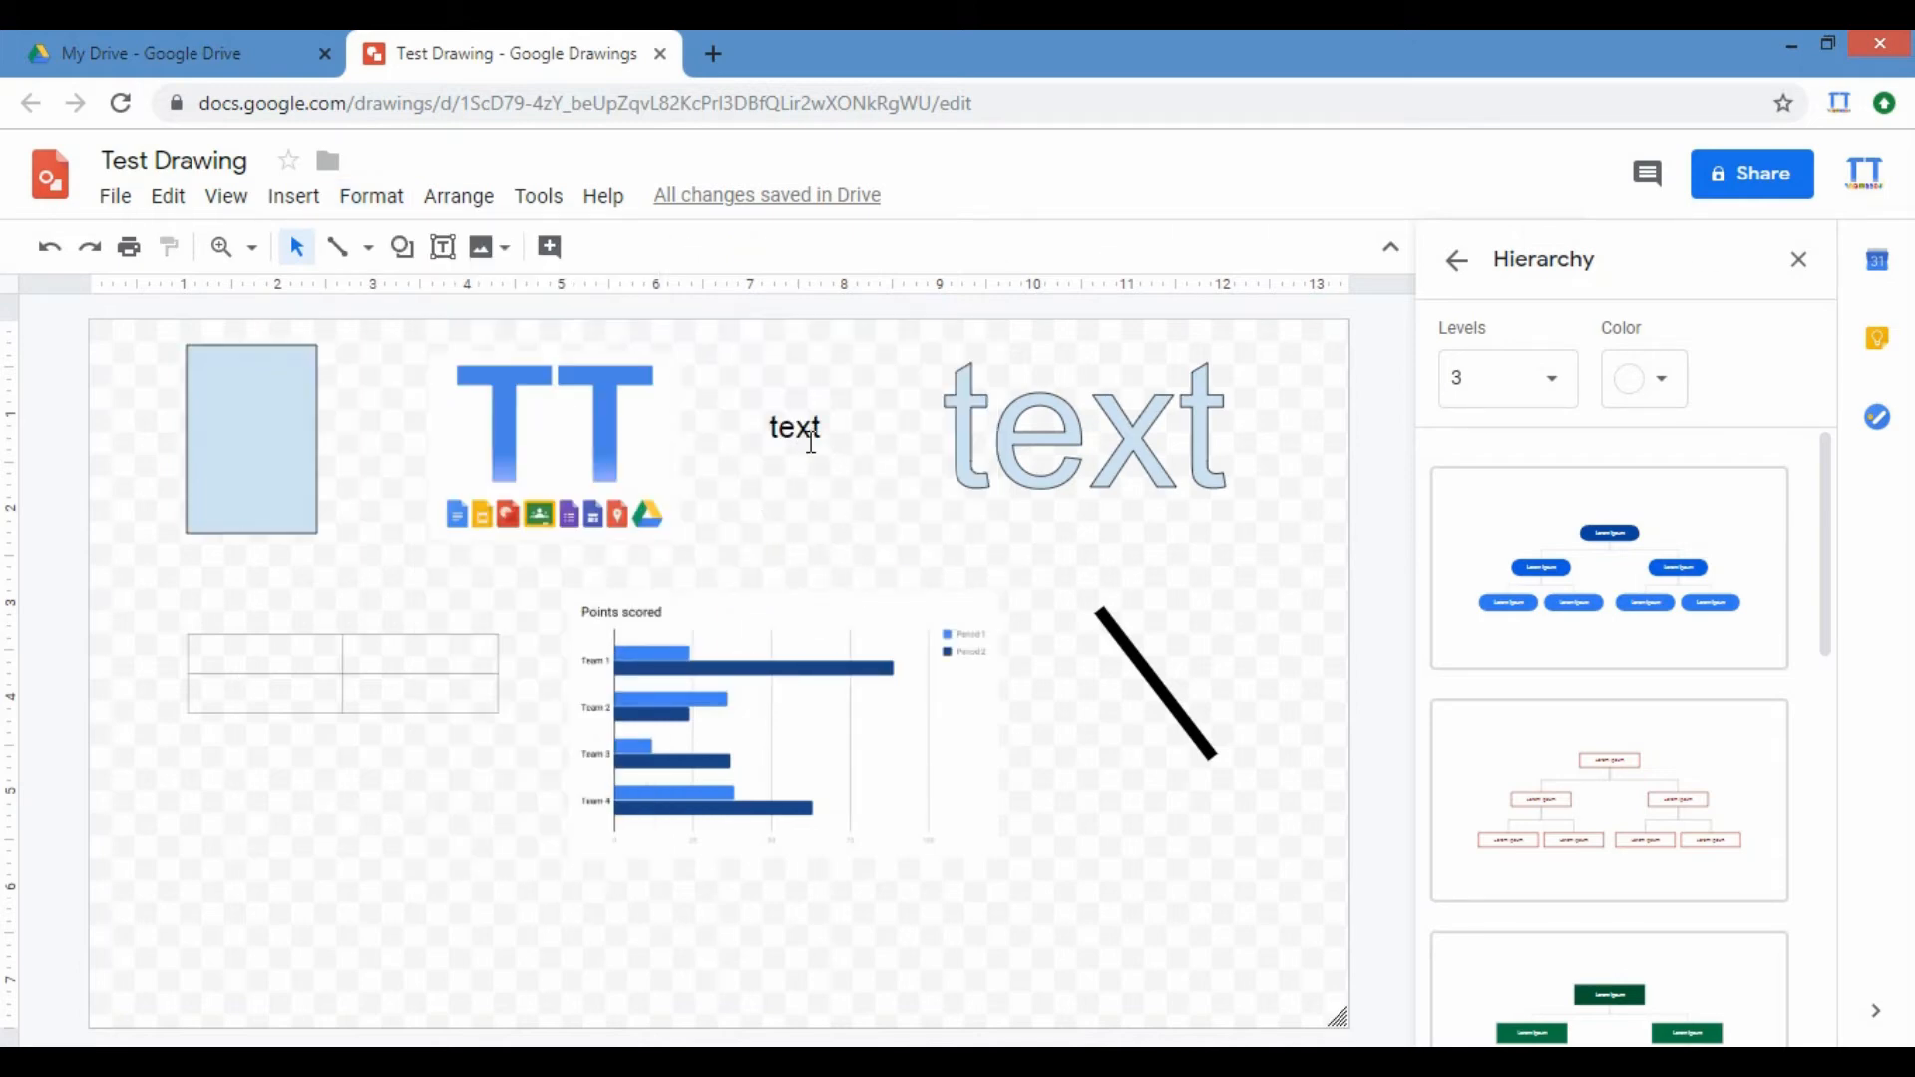
Step: Select the small text box beside the logo and show its format options in place of the diagram templates
left_click(846, 434)
left_click(872, 394)
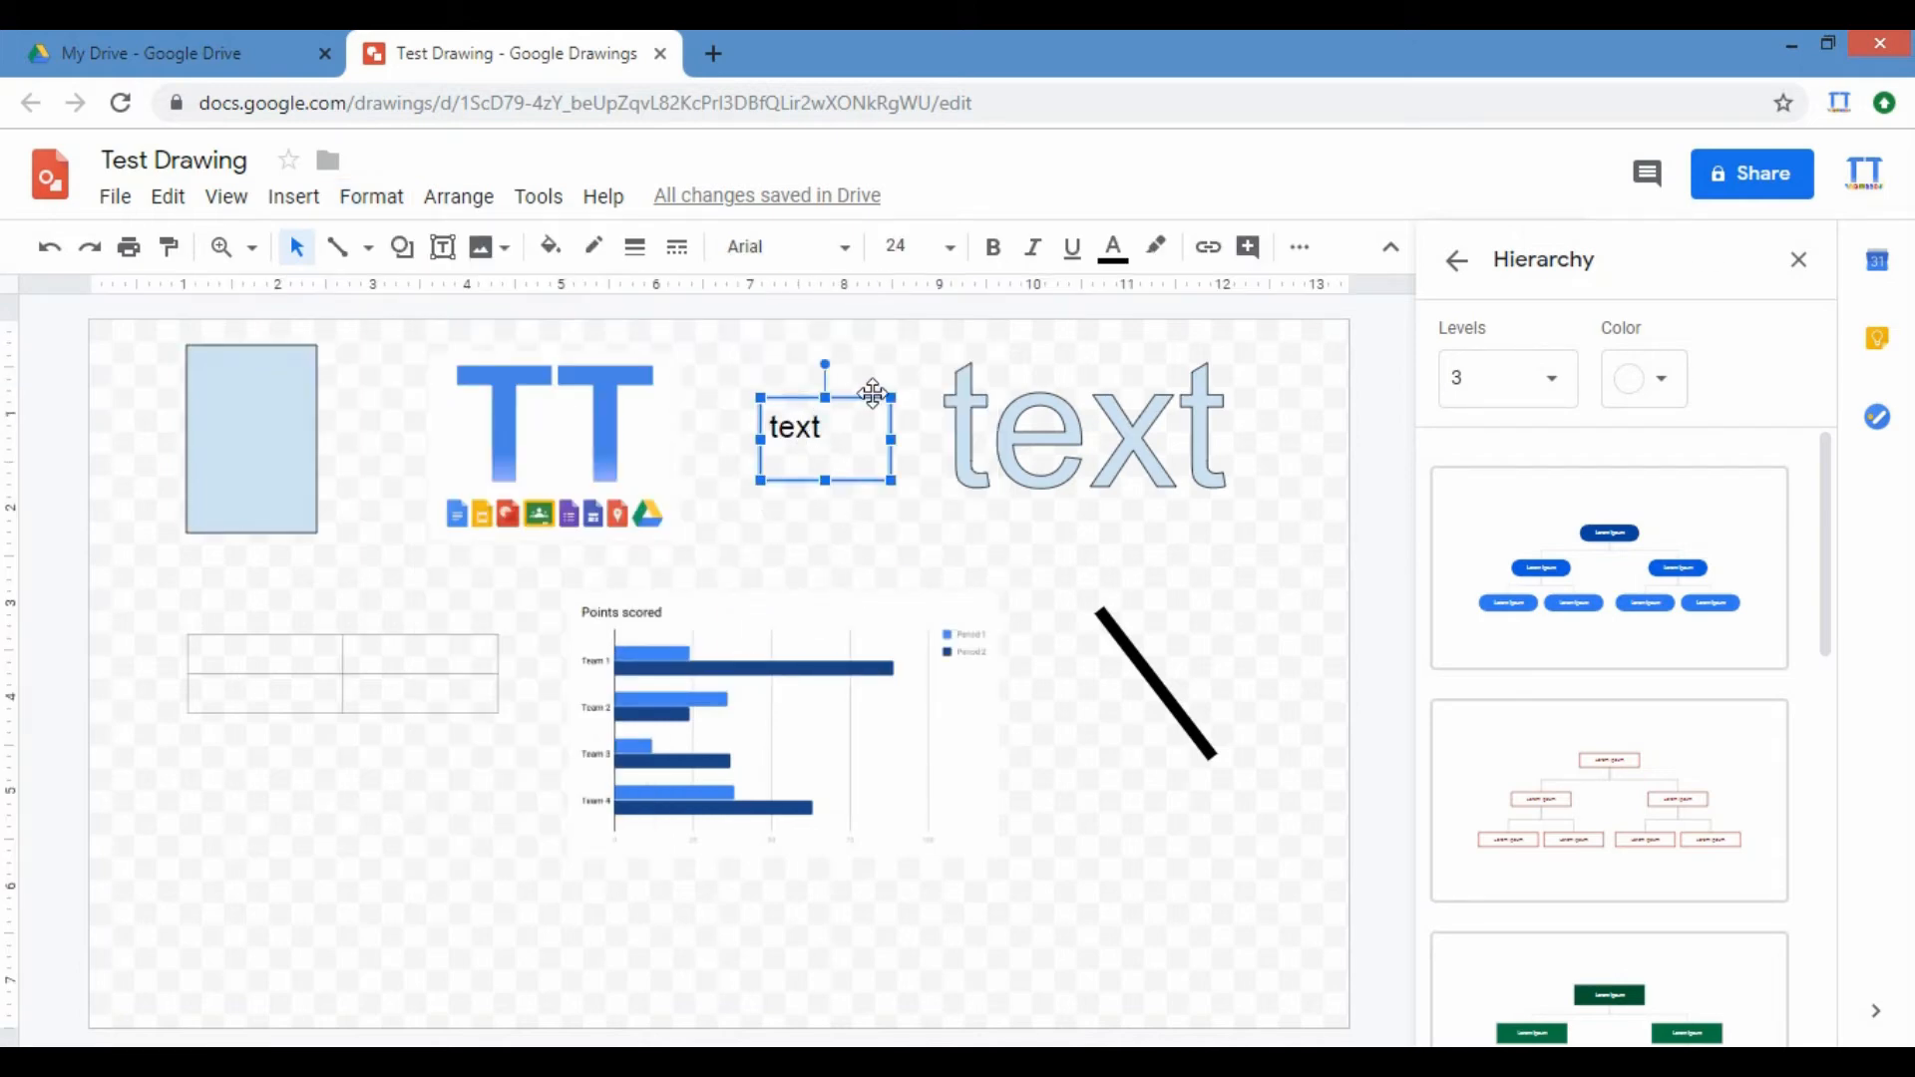
left_click(1455, 262)
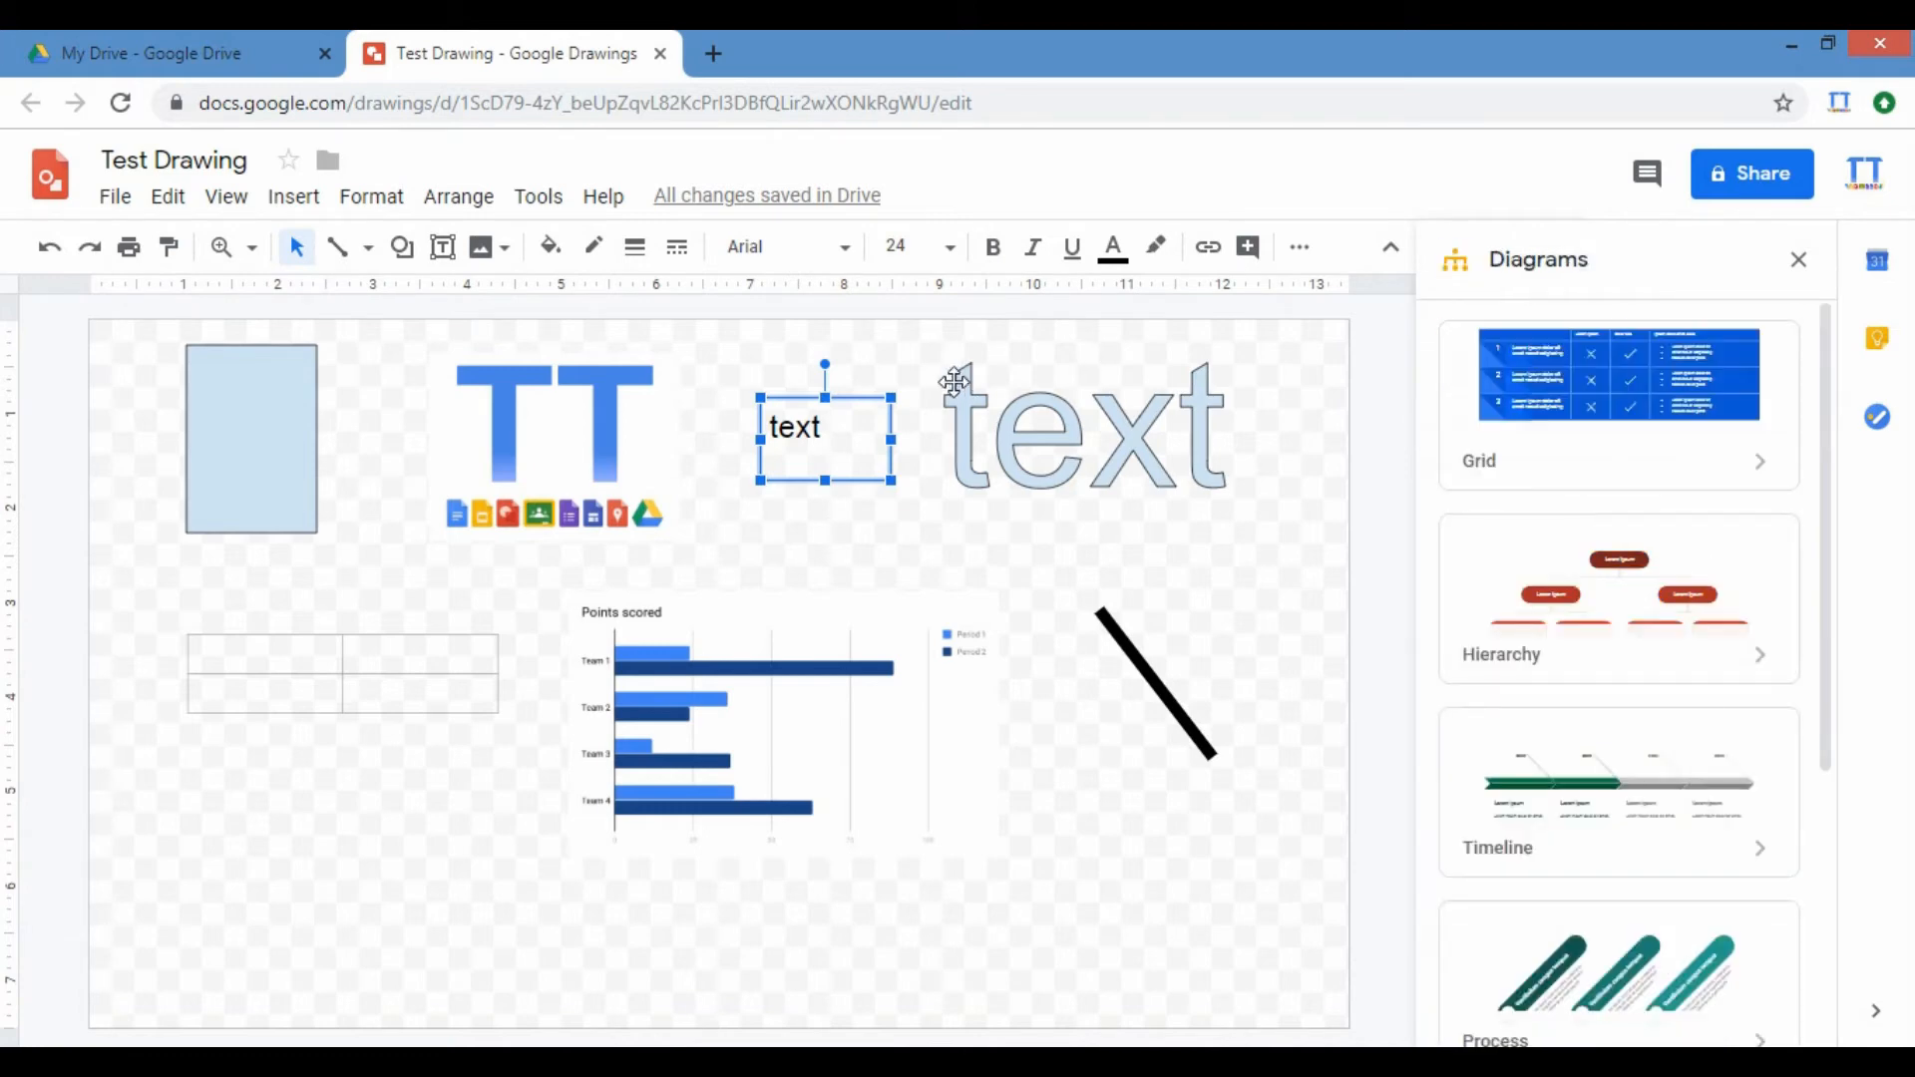
right_click(838, 426)
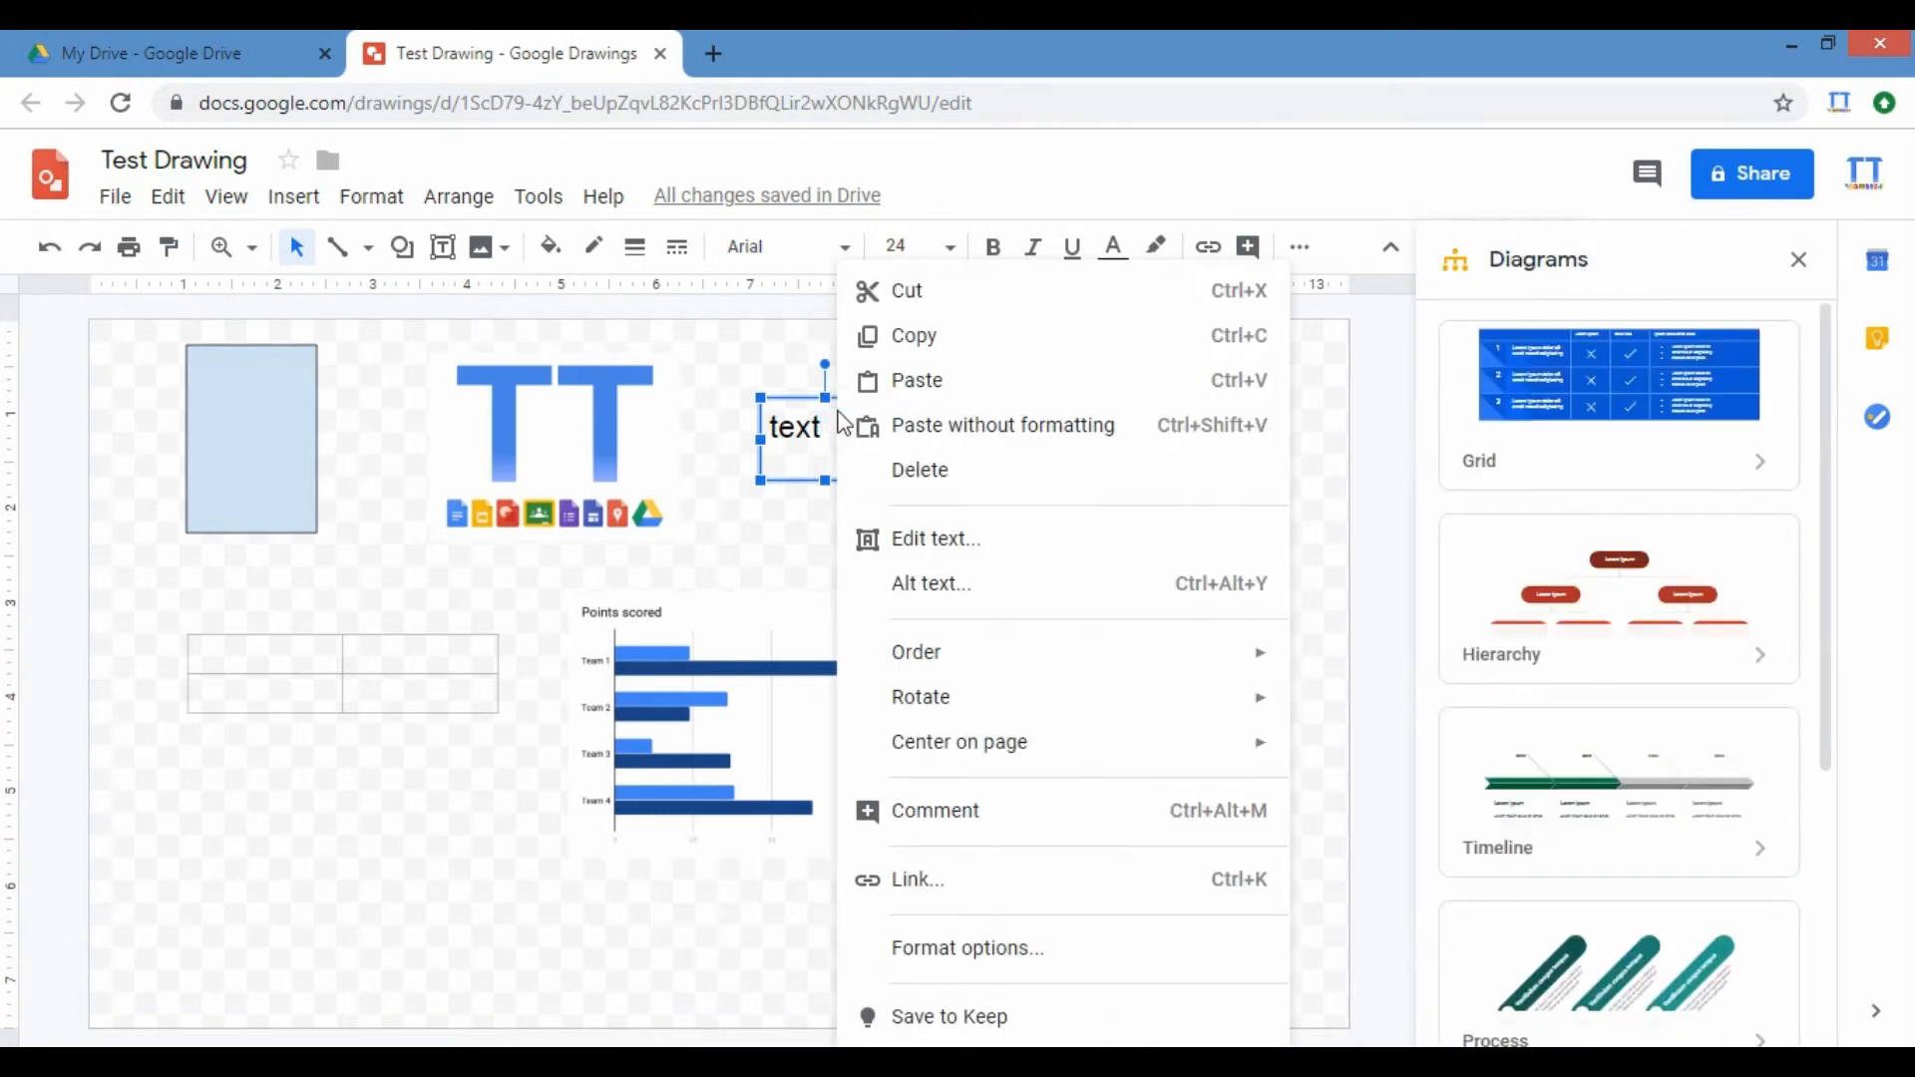
left_click(977, 951)
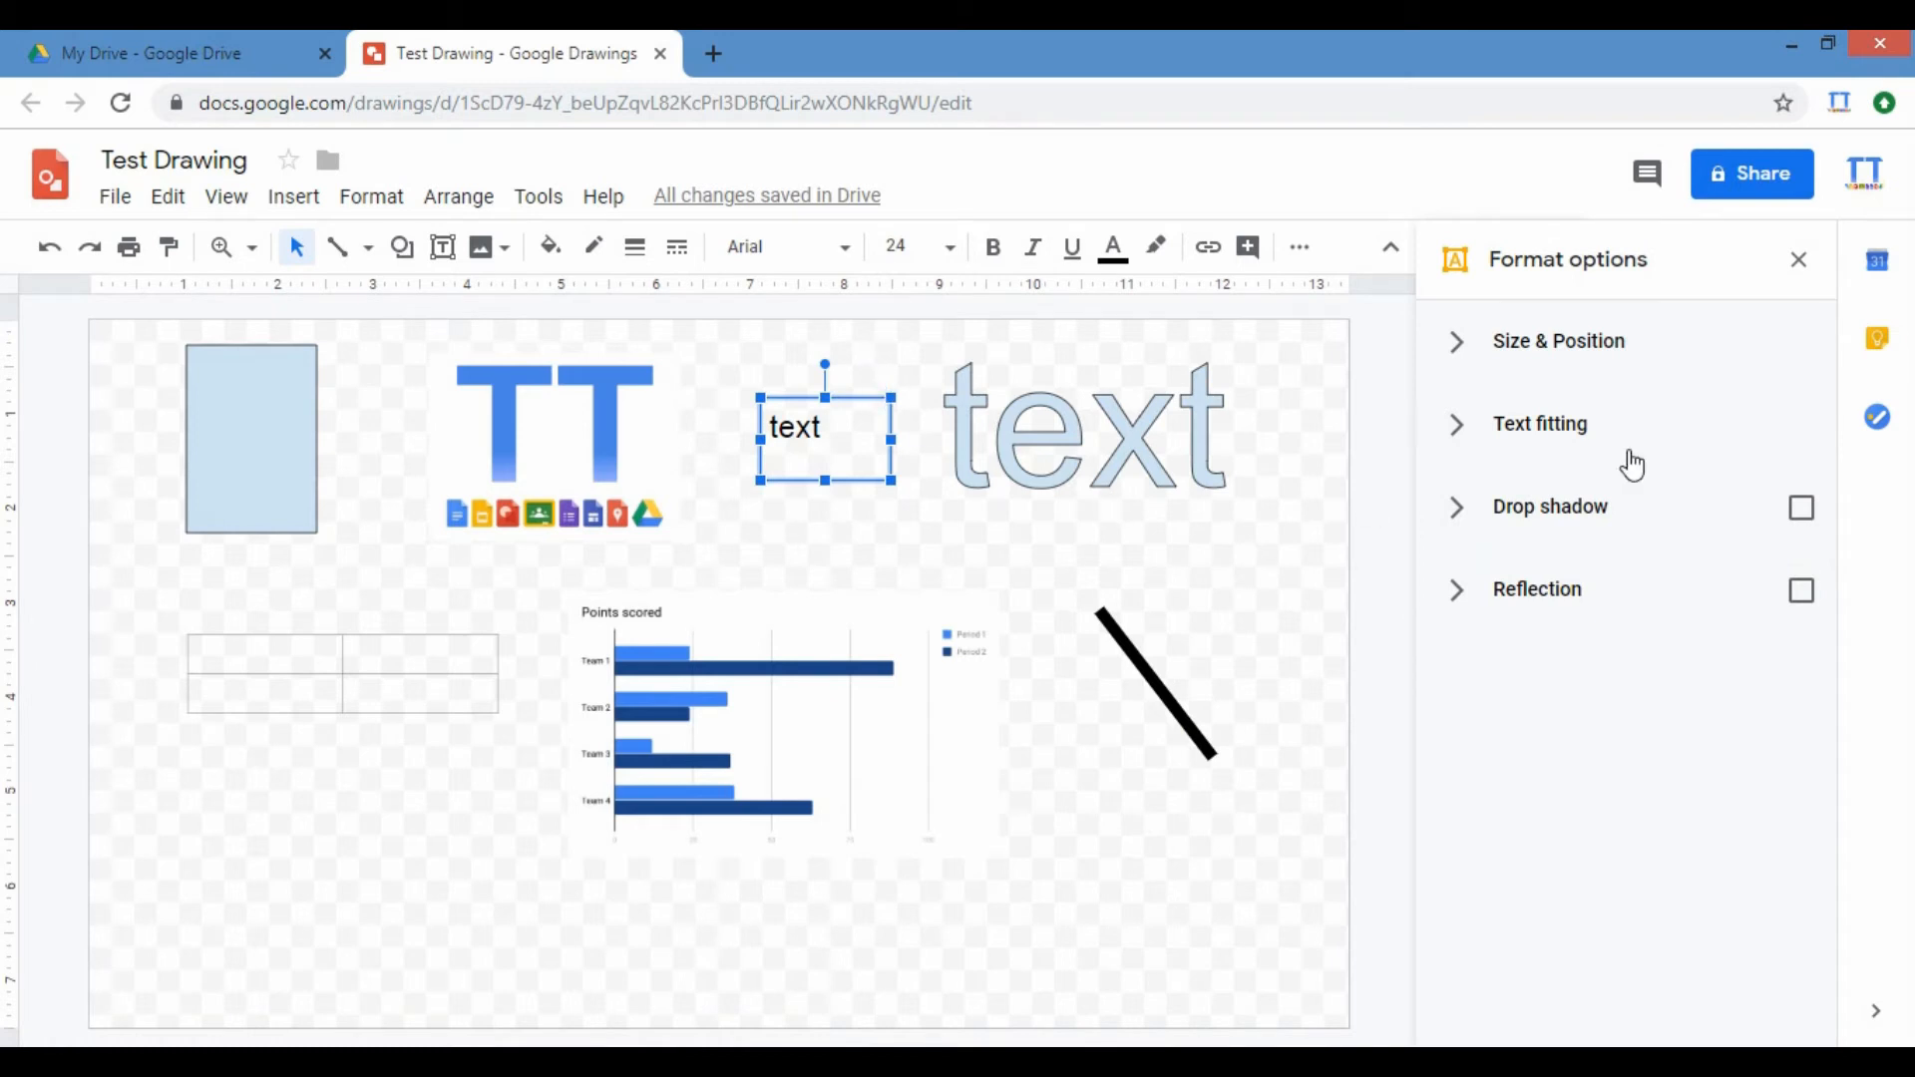
Step: Turn on a drop shadow and a reflection for the small text box, and expand its text fitting and size and position settings
left_click(1801, 507)
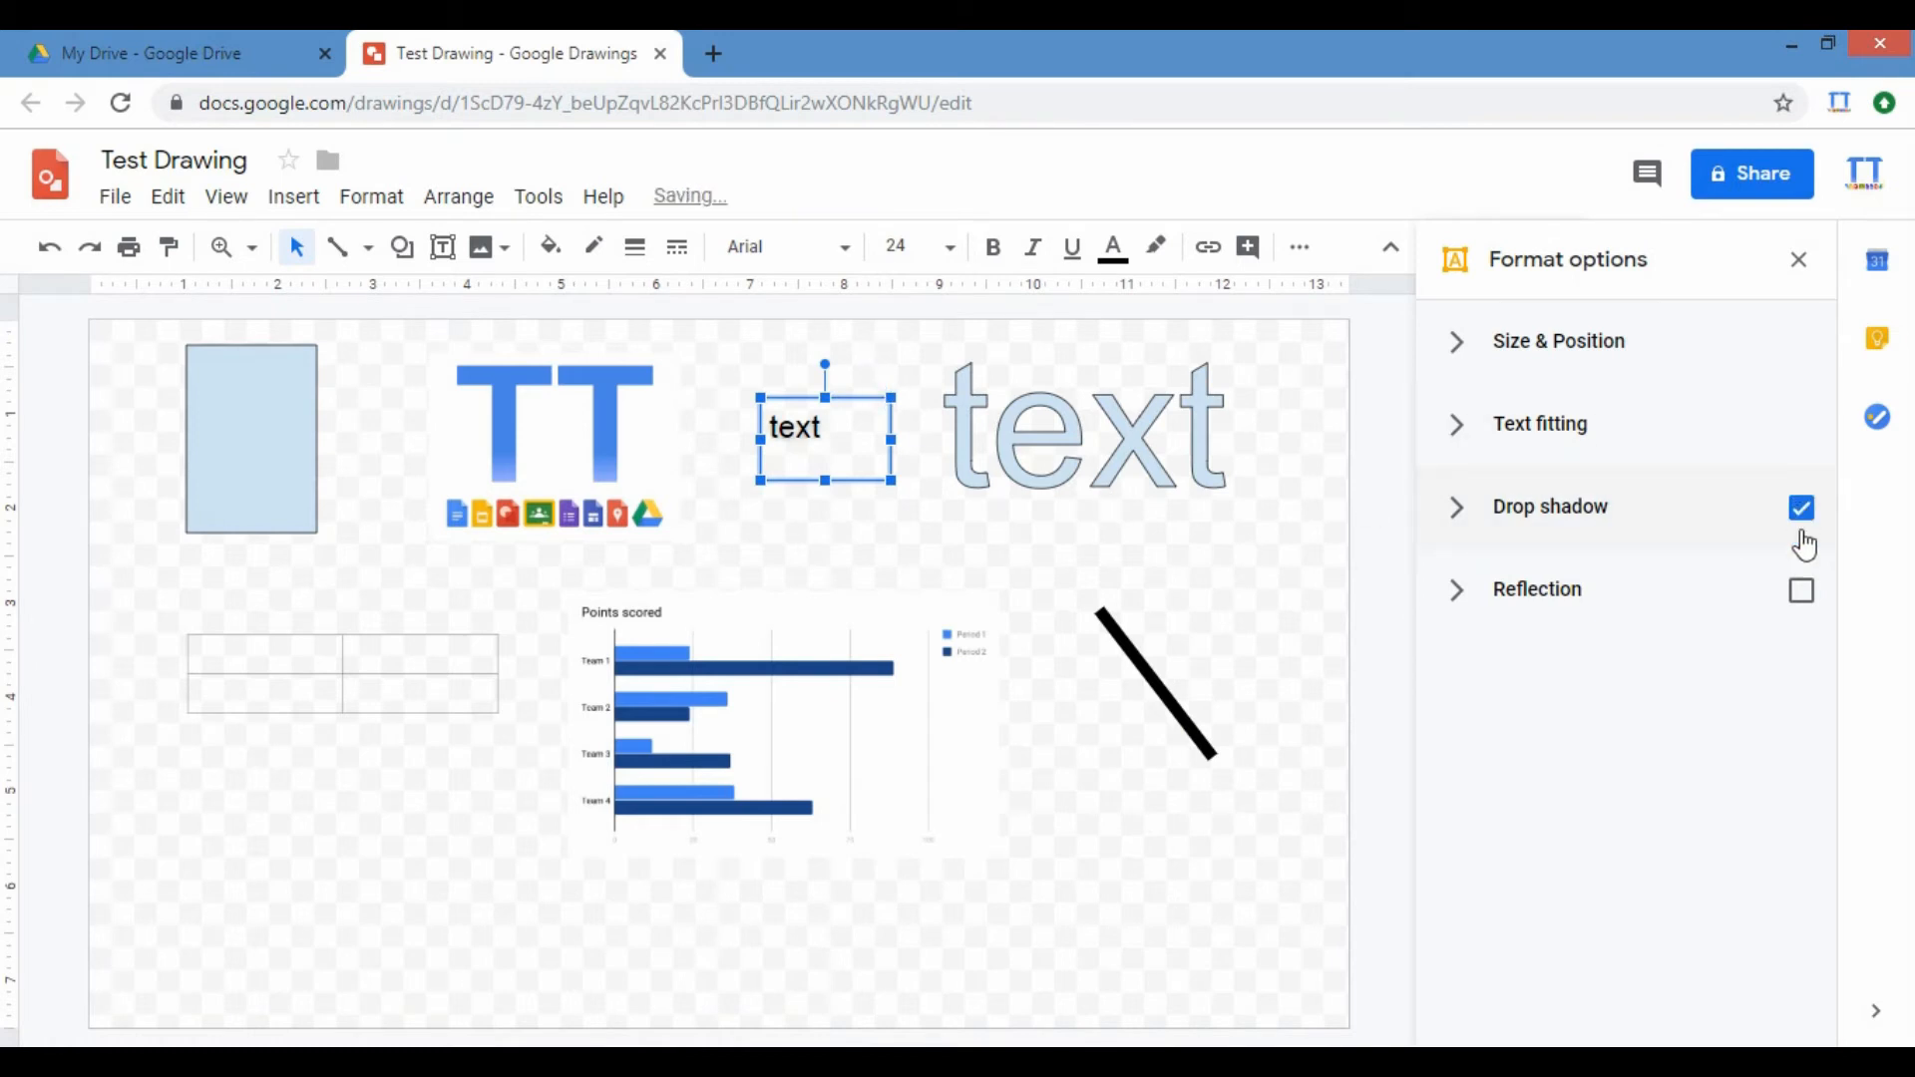
left_click(1801, 592)
left_click(1539, 423)
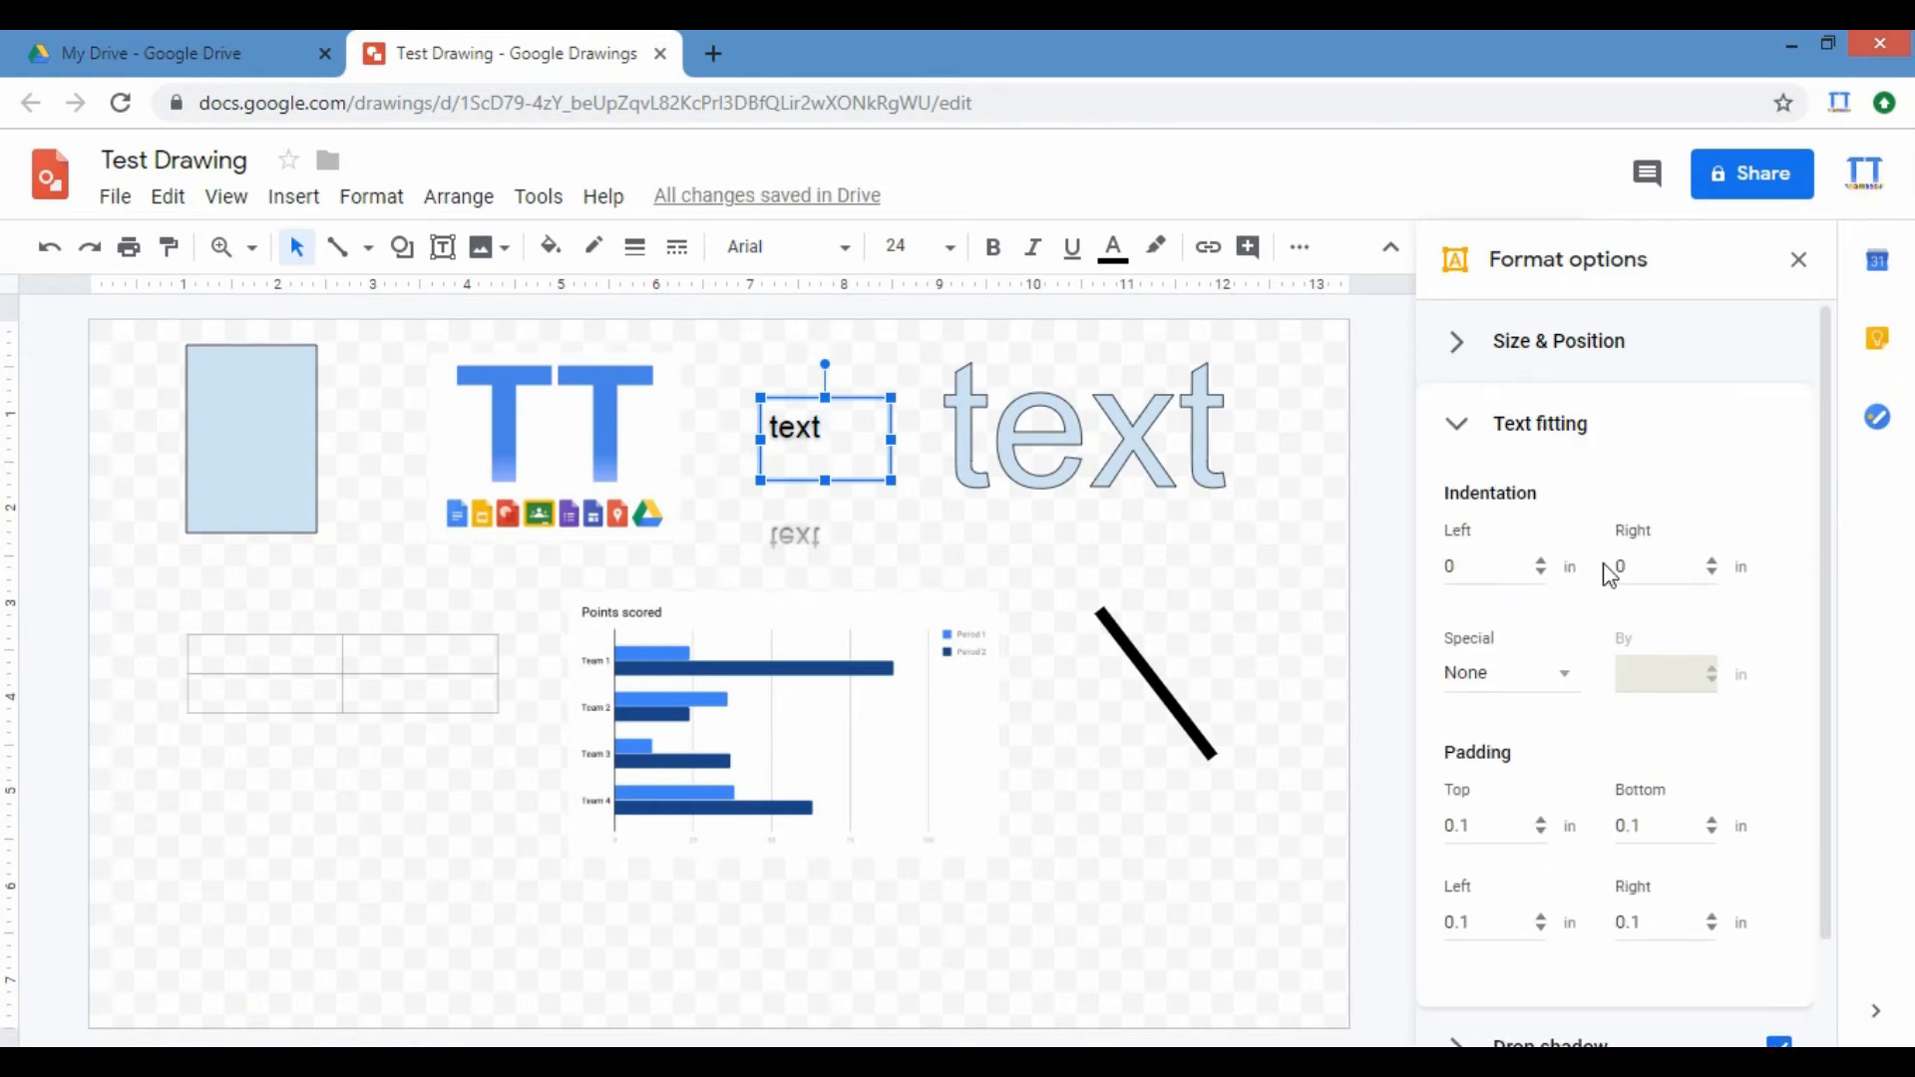
left_click(1540, 339)
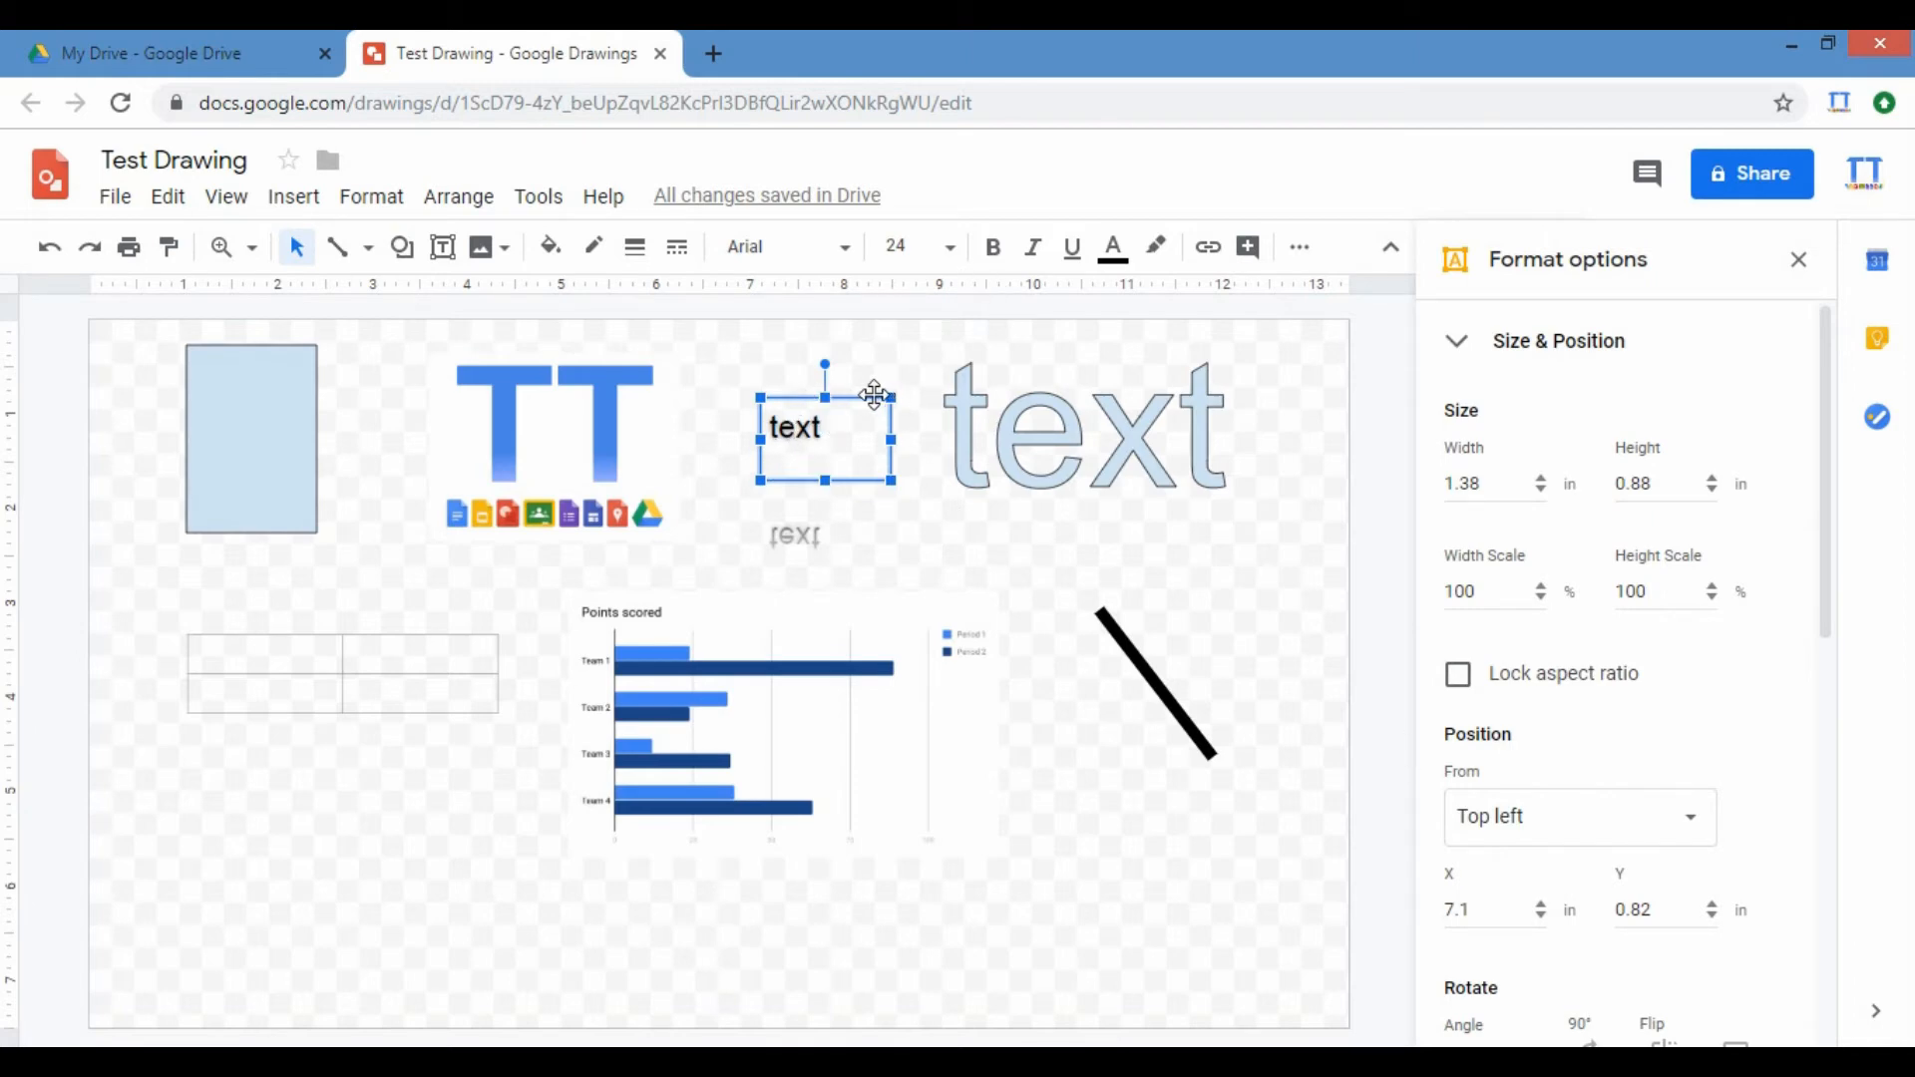
Step: Move the small text box down to a Y position of 0.91 in and nudge it left, clear of the word art
left_click_drag(875, 393, 963, 417)
key("Left")
key("Left")
key("Left")
key("Left")
key("Left")
key("Left")
key("Left")
key("Left")
key("Left")
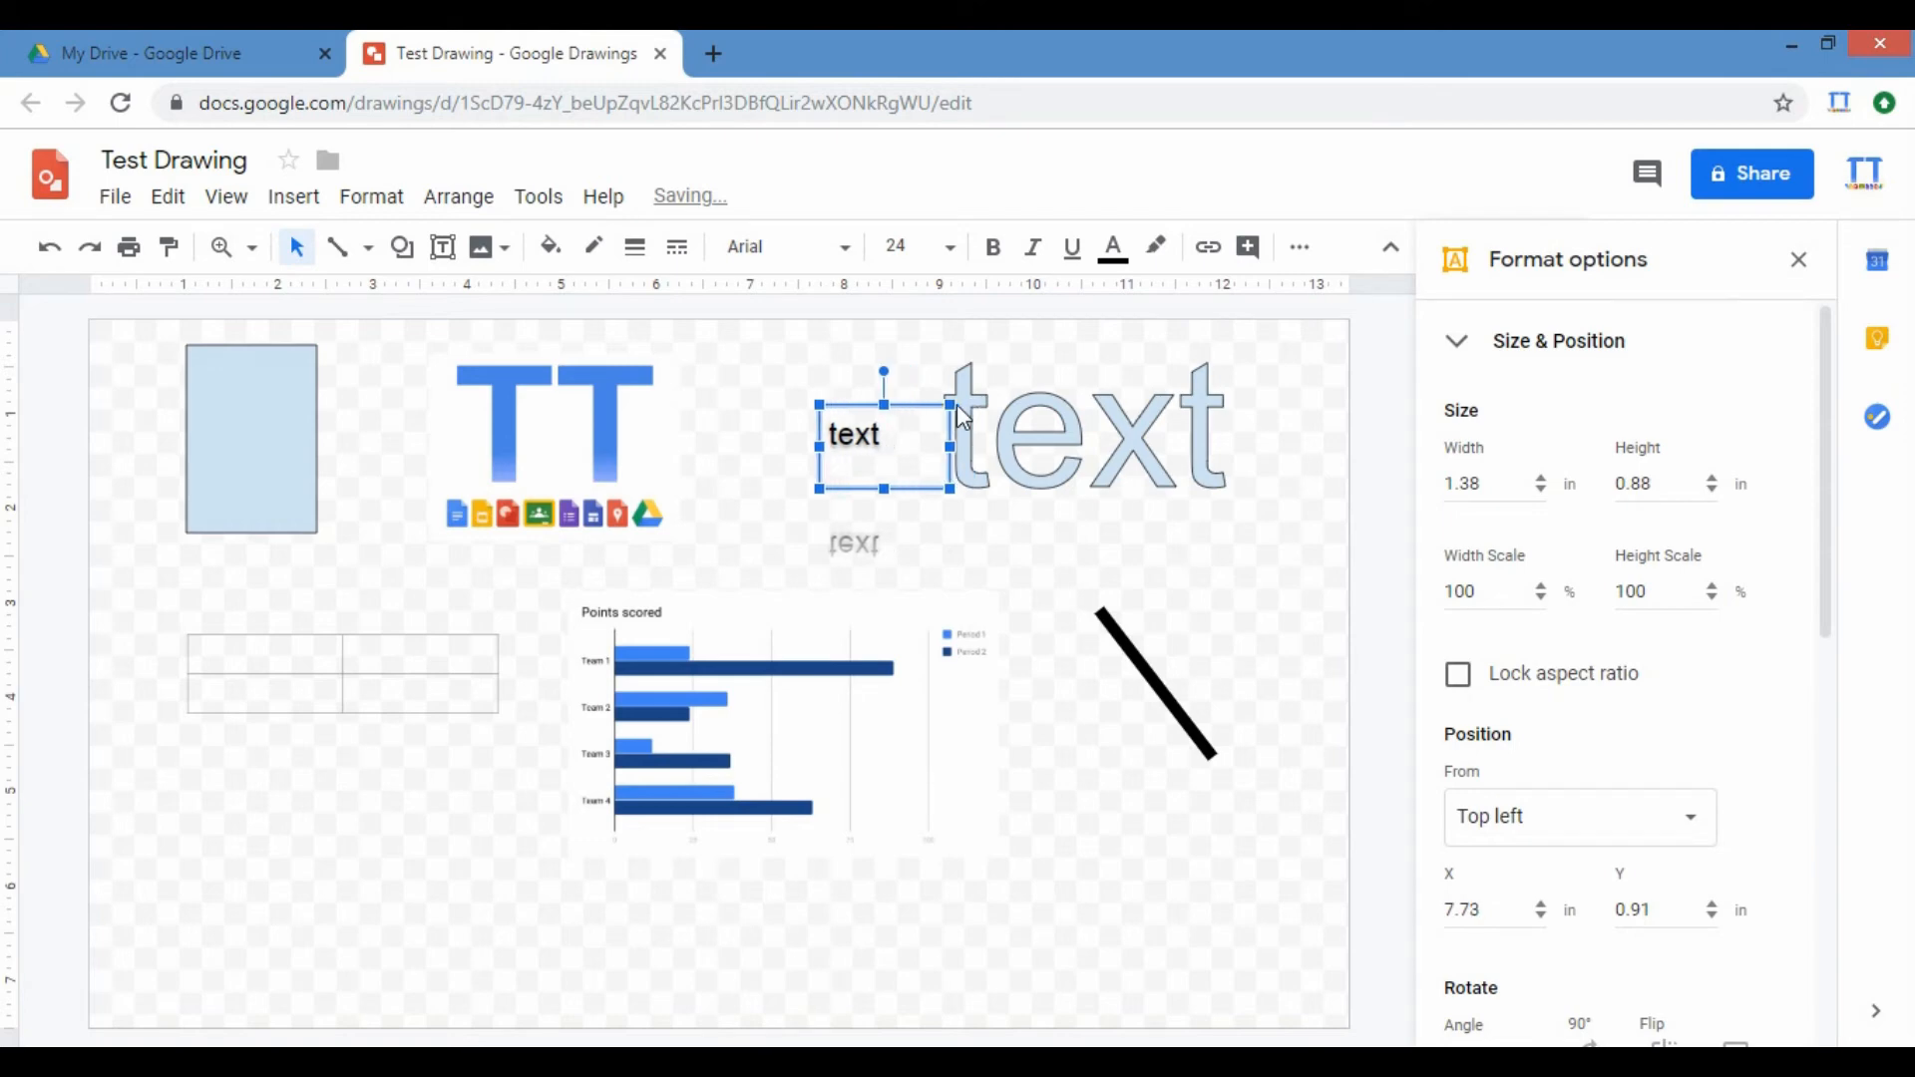
Step: Turn on a drop shadow and a reflection for the large word art text
left_click(987, 455)
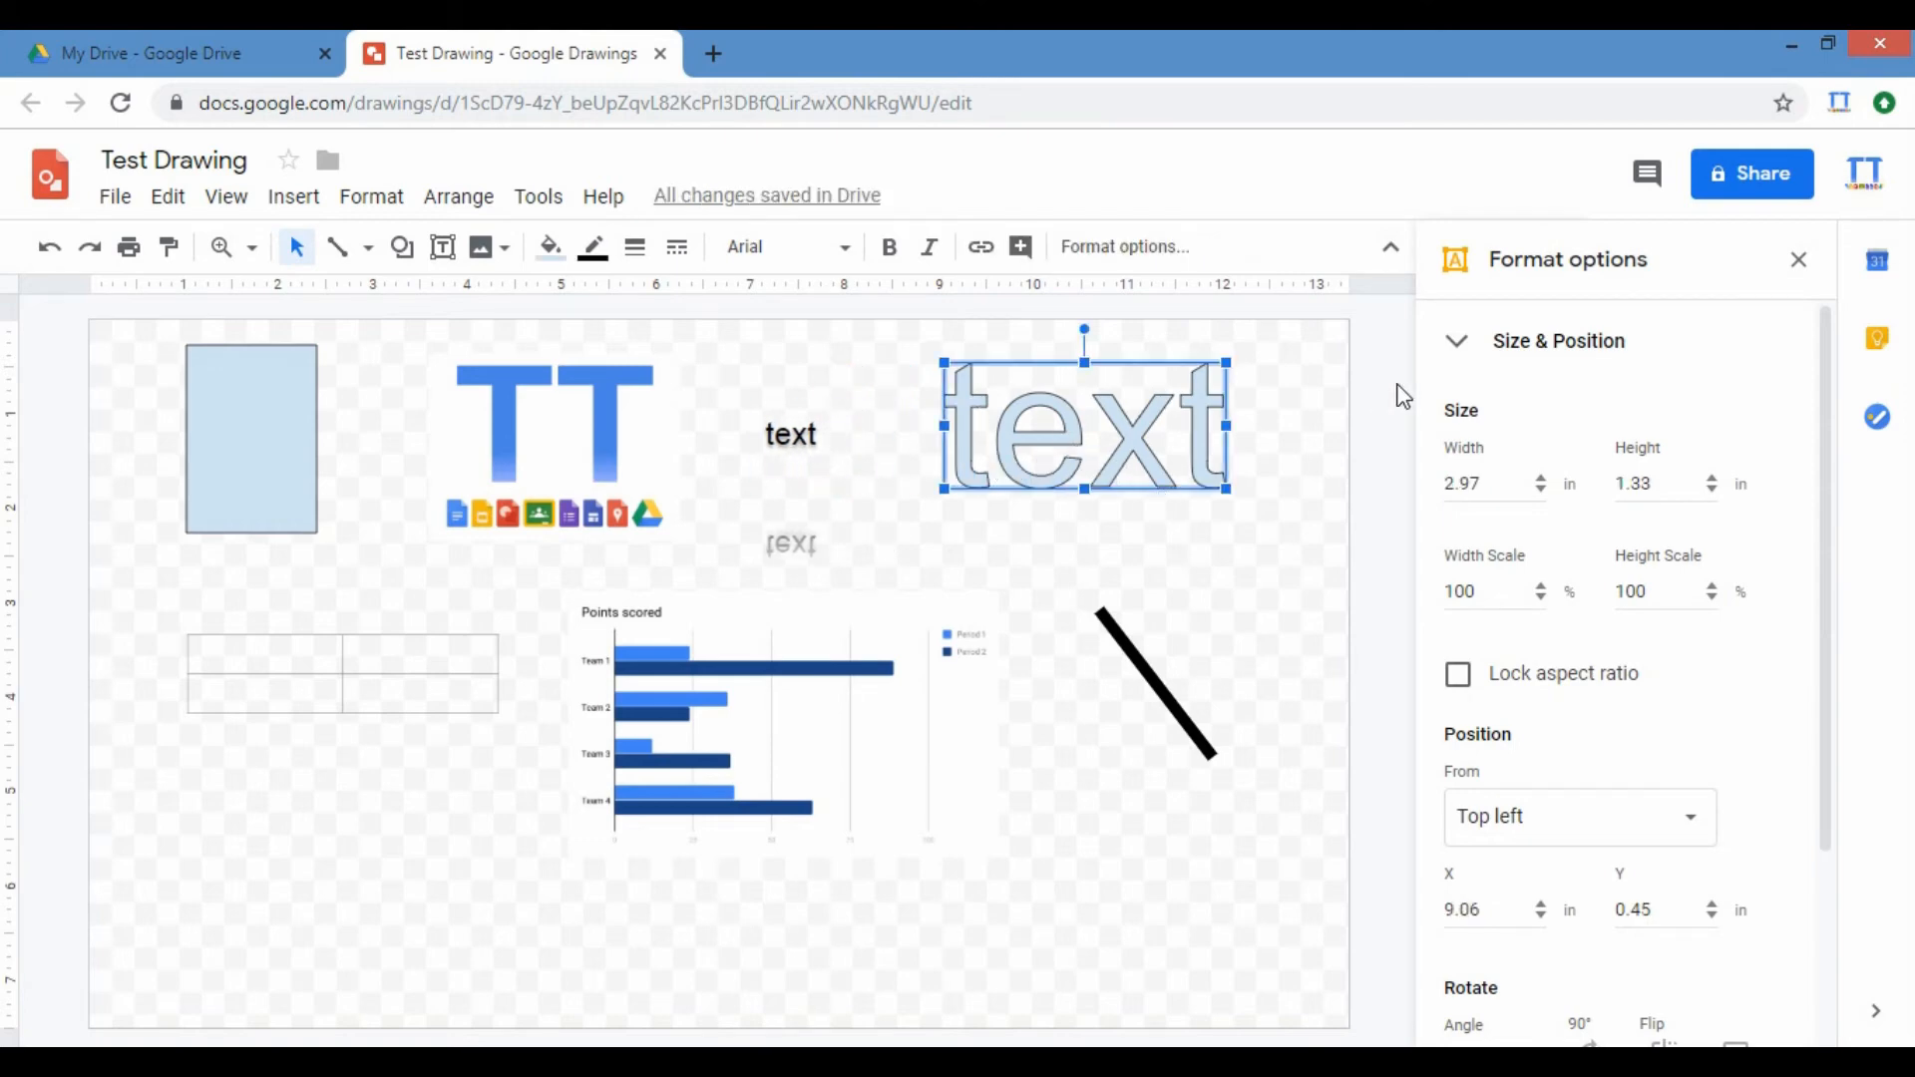
right_click(1057, 447)
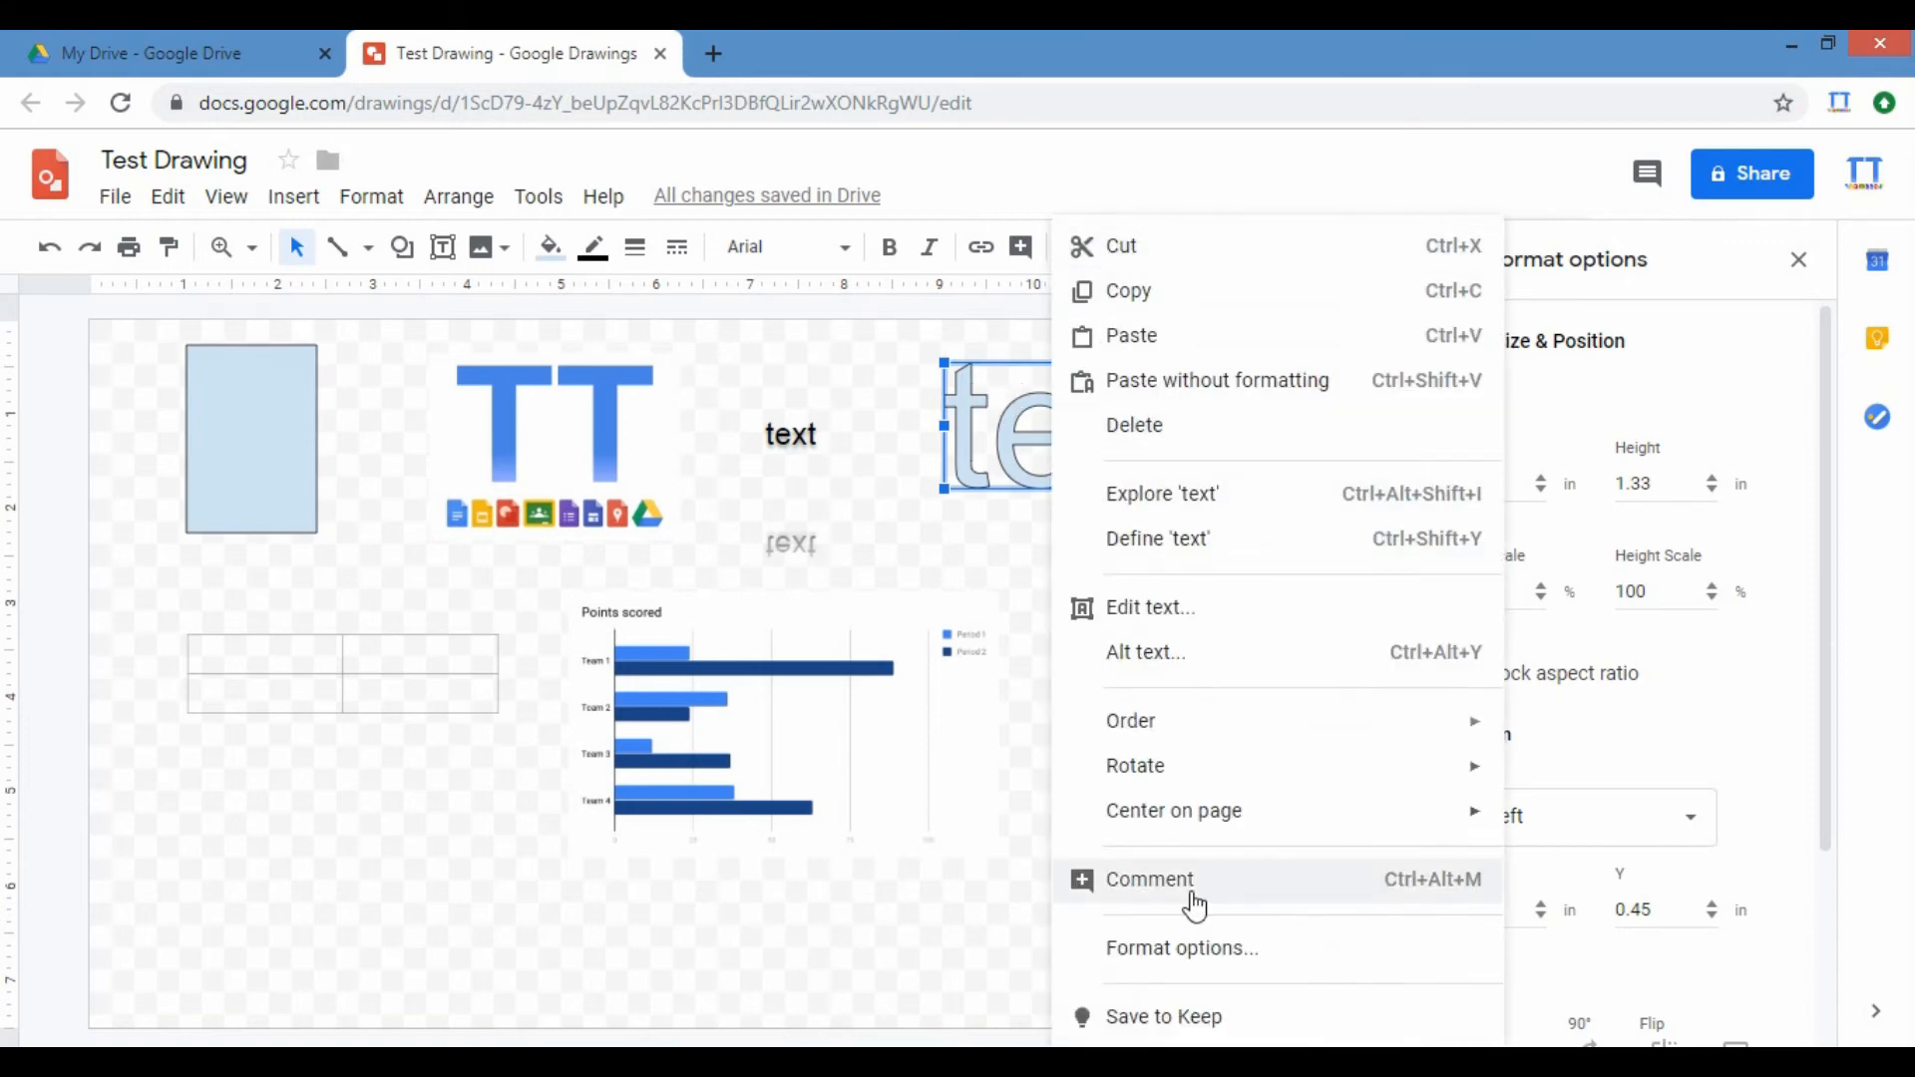
left_click(1184, 953)
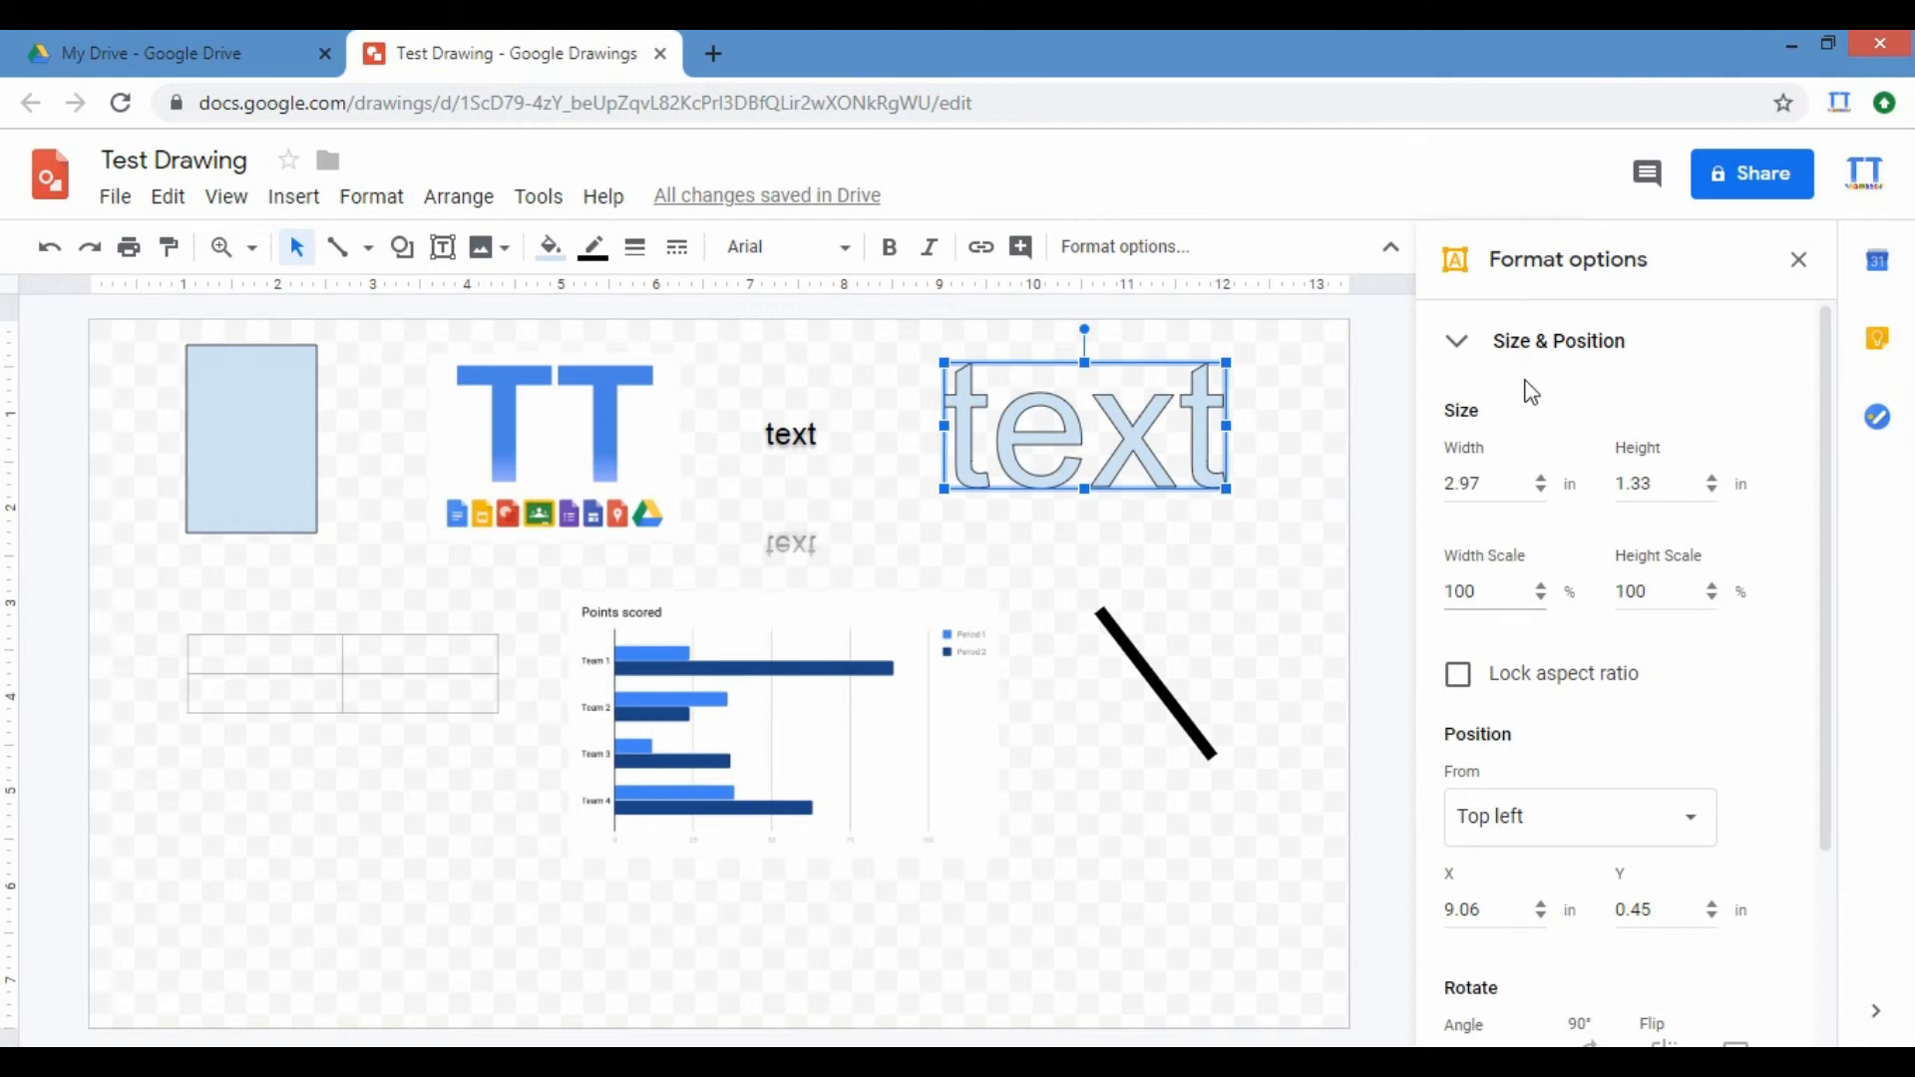
scroll(1598, 560, "down", 3)
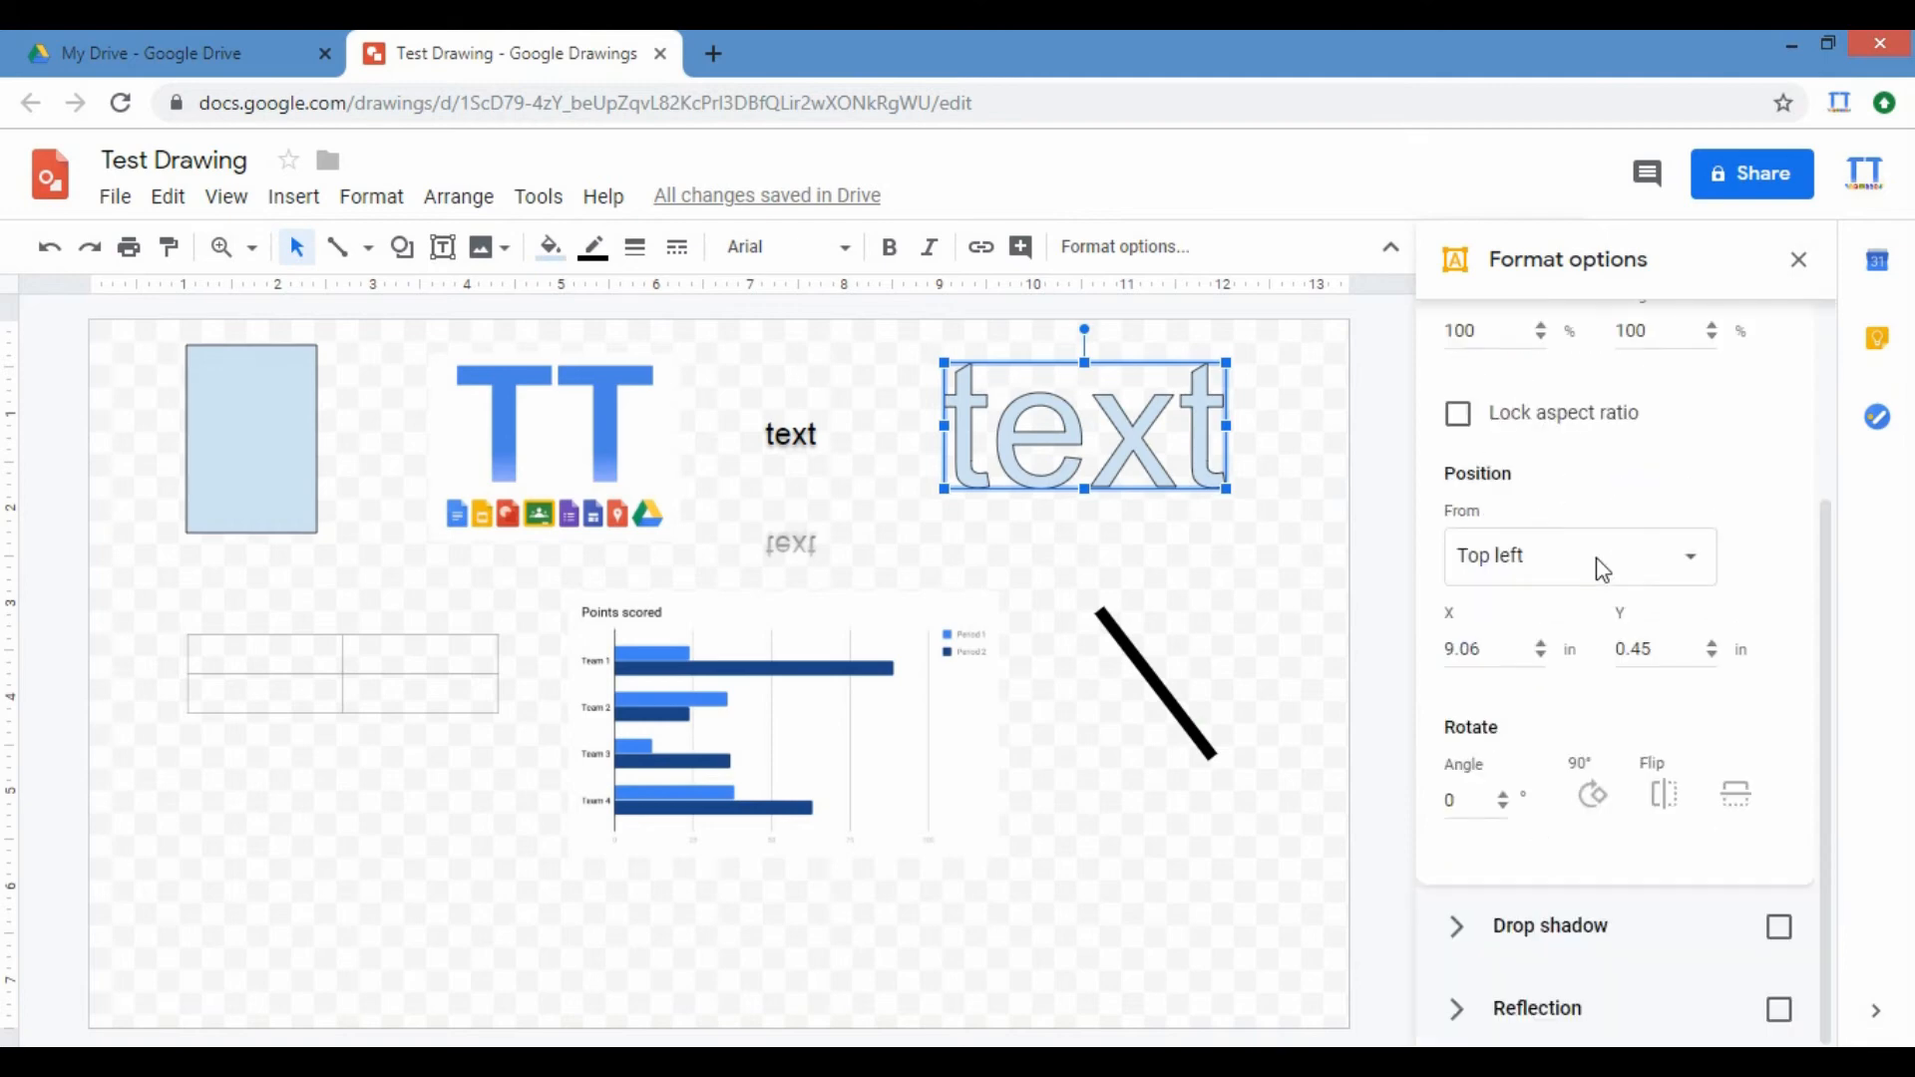
left_click(1780, 936)
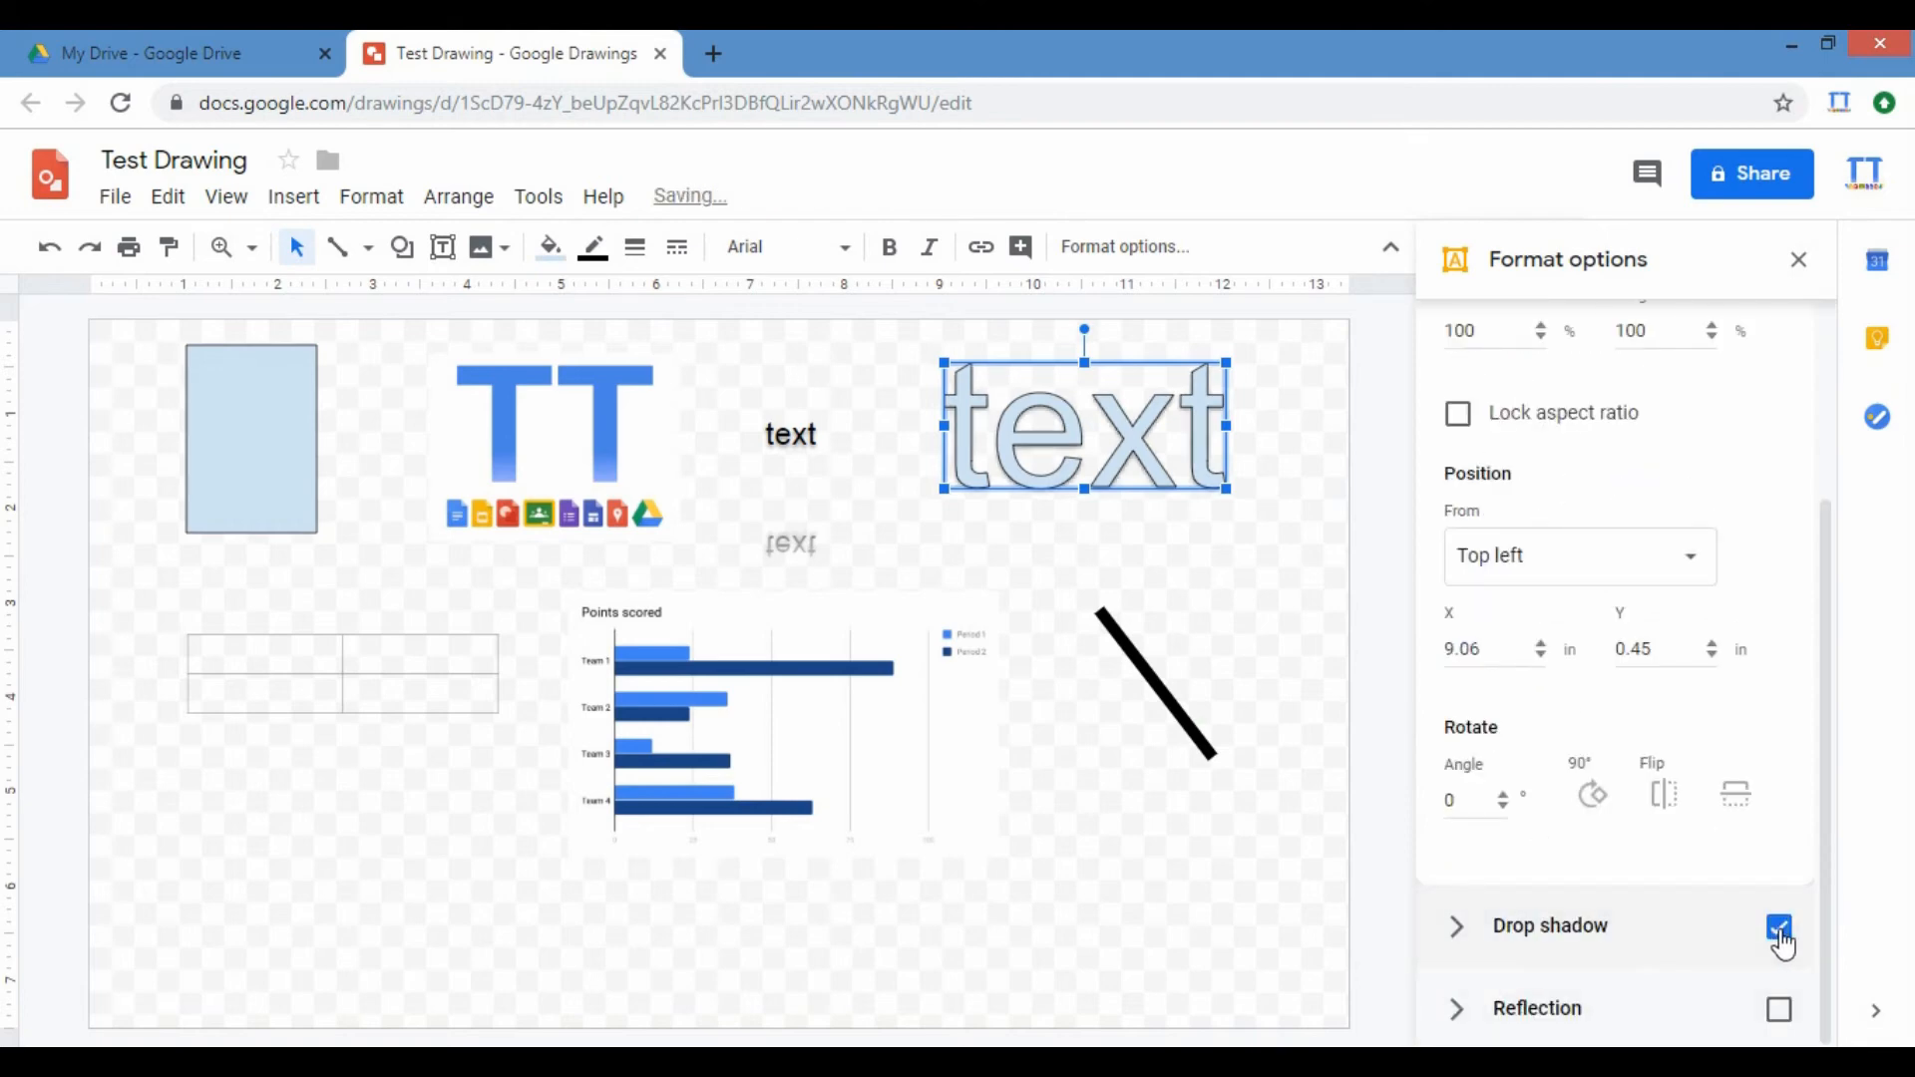
left_click(1779, 1016)
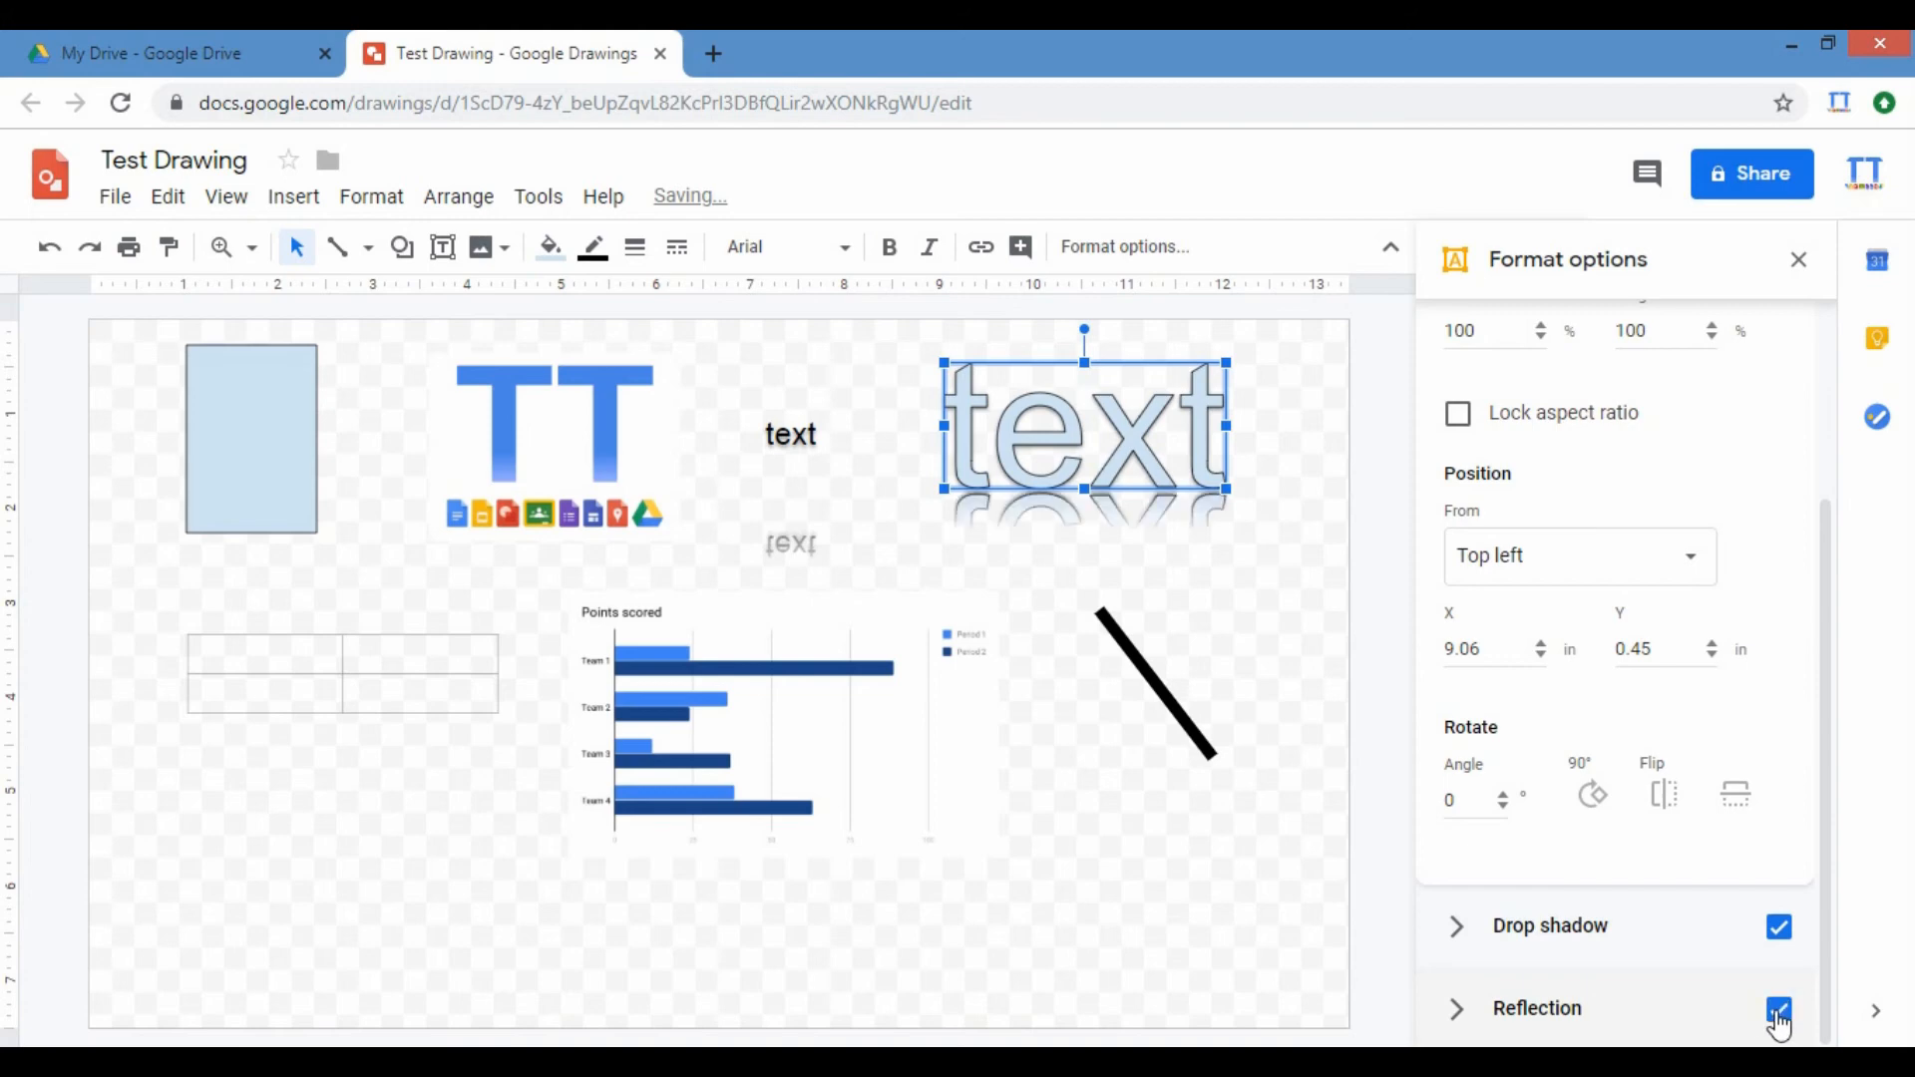
Step: Select the table and review which size, position and rotation format options it offers
left_click(308, 630)
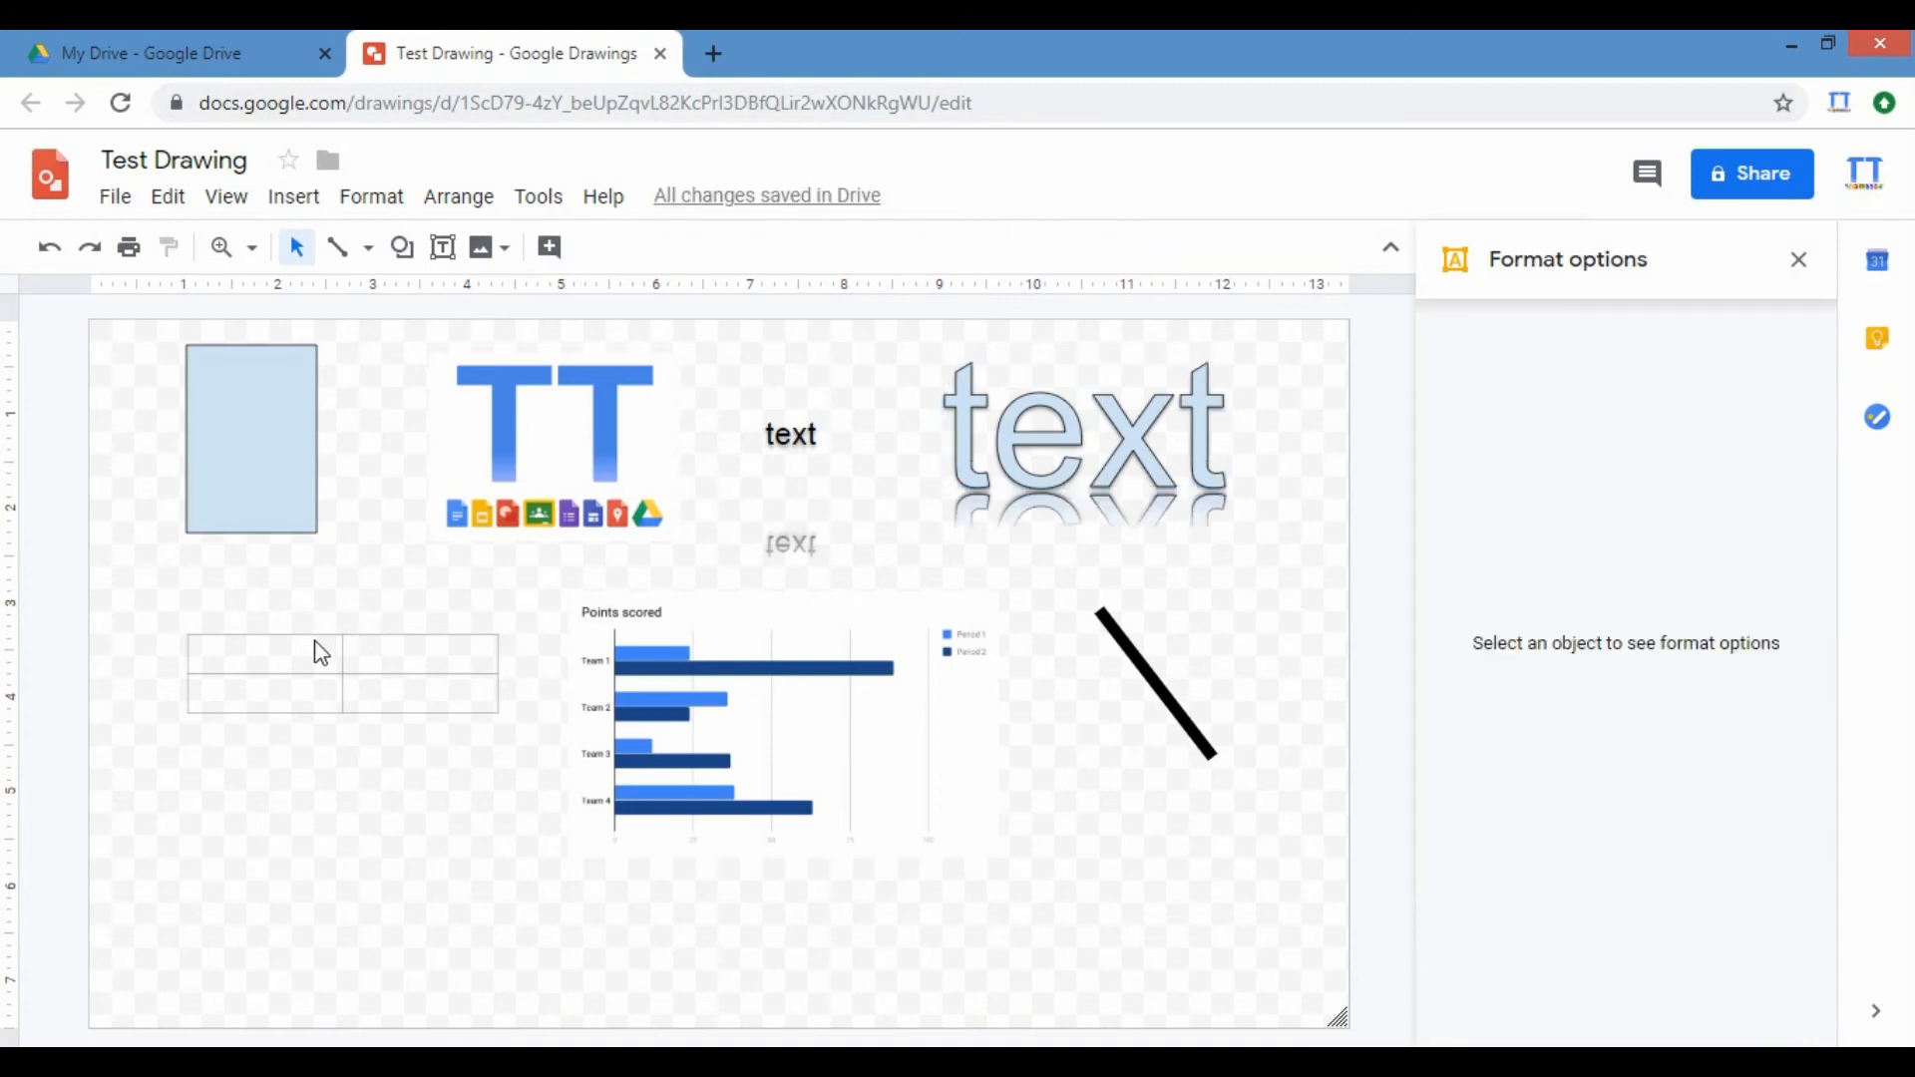
left_click(351, 661)
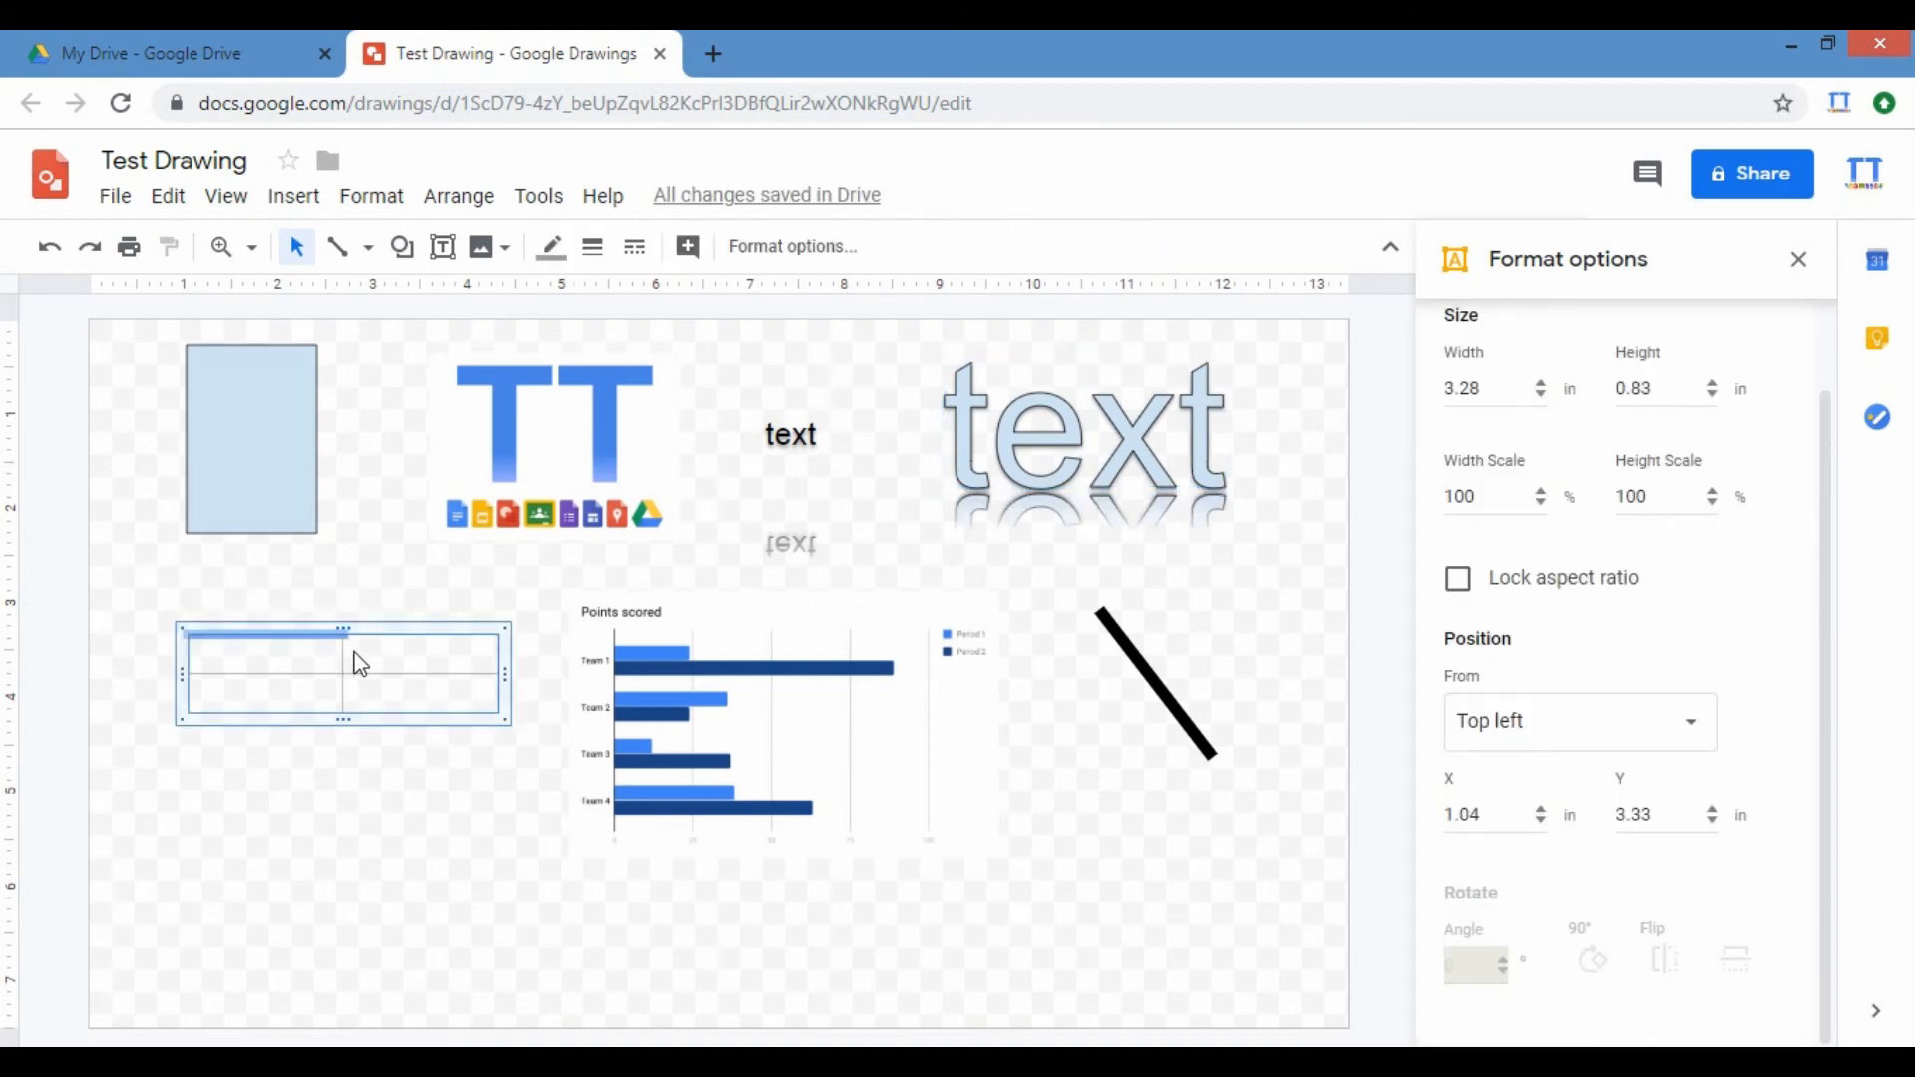
scroll(1498, 543, "up", 1)
scroll(1500, 543, "down", 1)
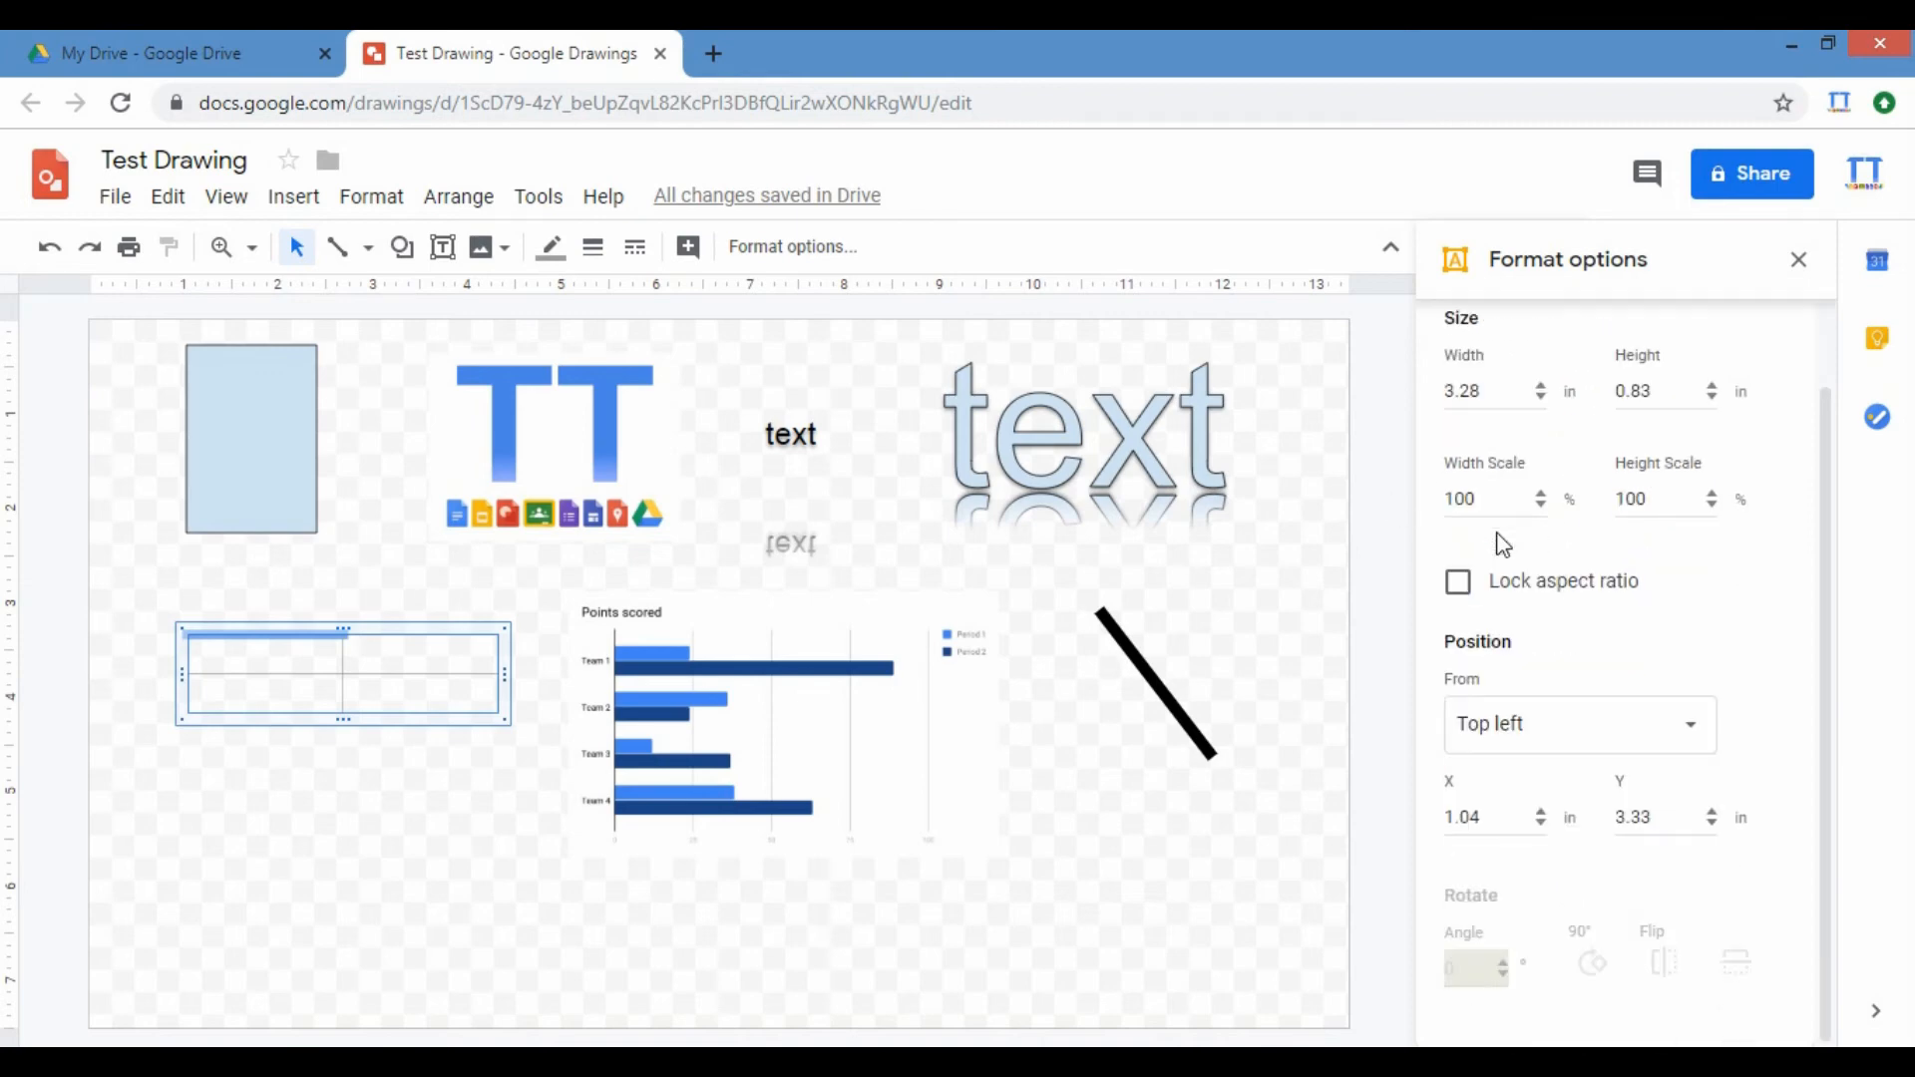
Step: Collapse the table's size and position settings, and review and collapse the text fitting settings for its cells
scroll(1523, 928, "up", 2)
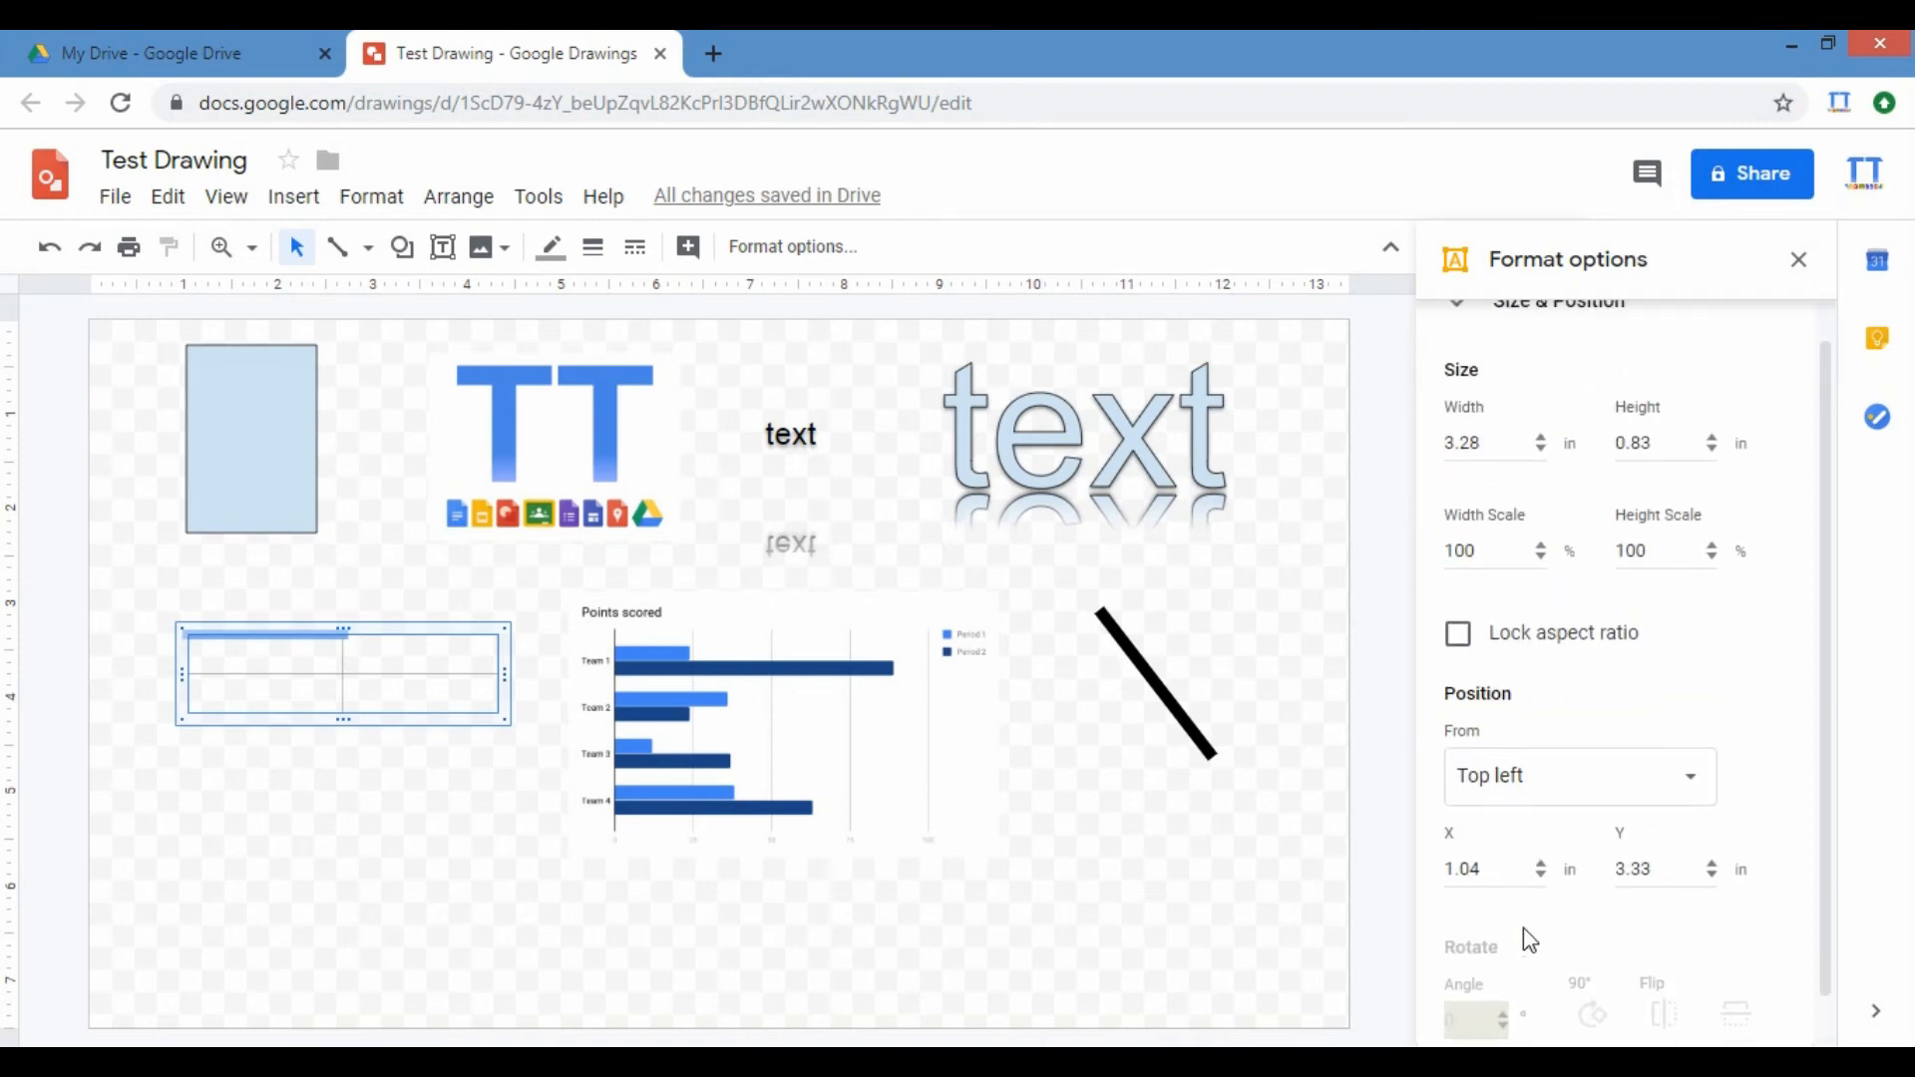
left_click(1462, 345)
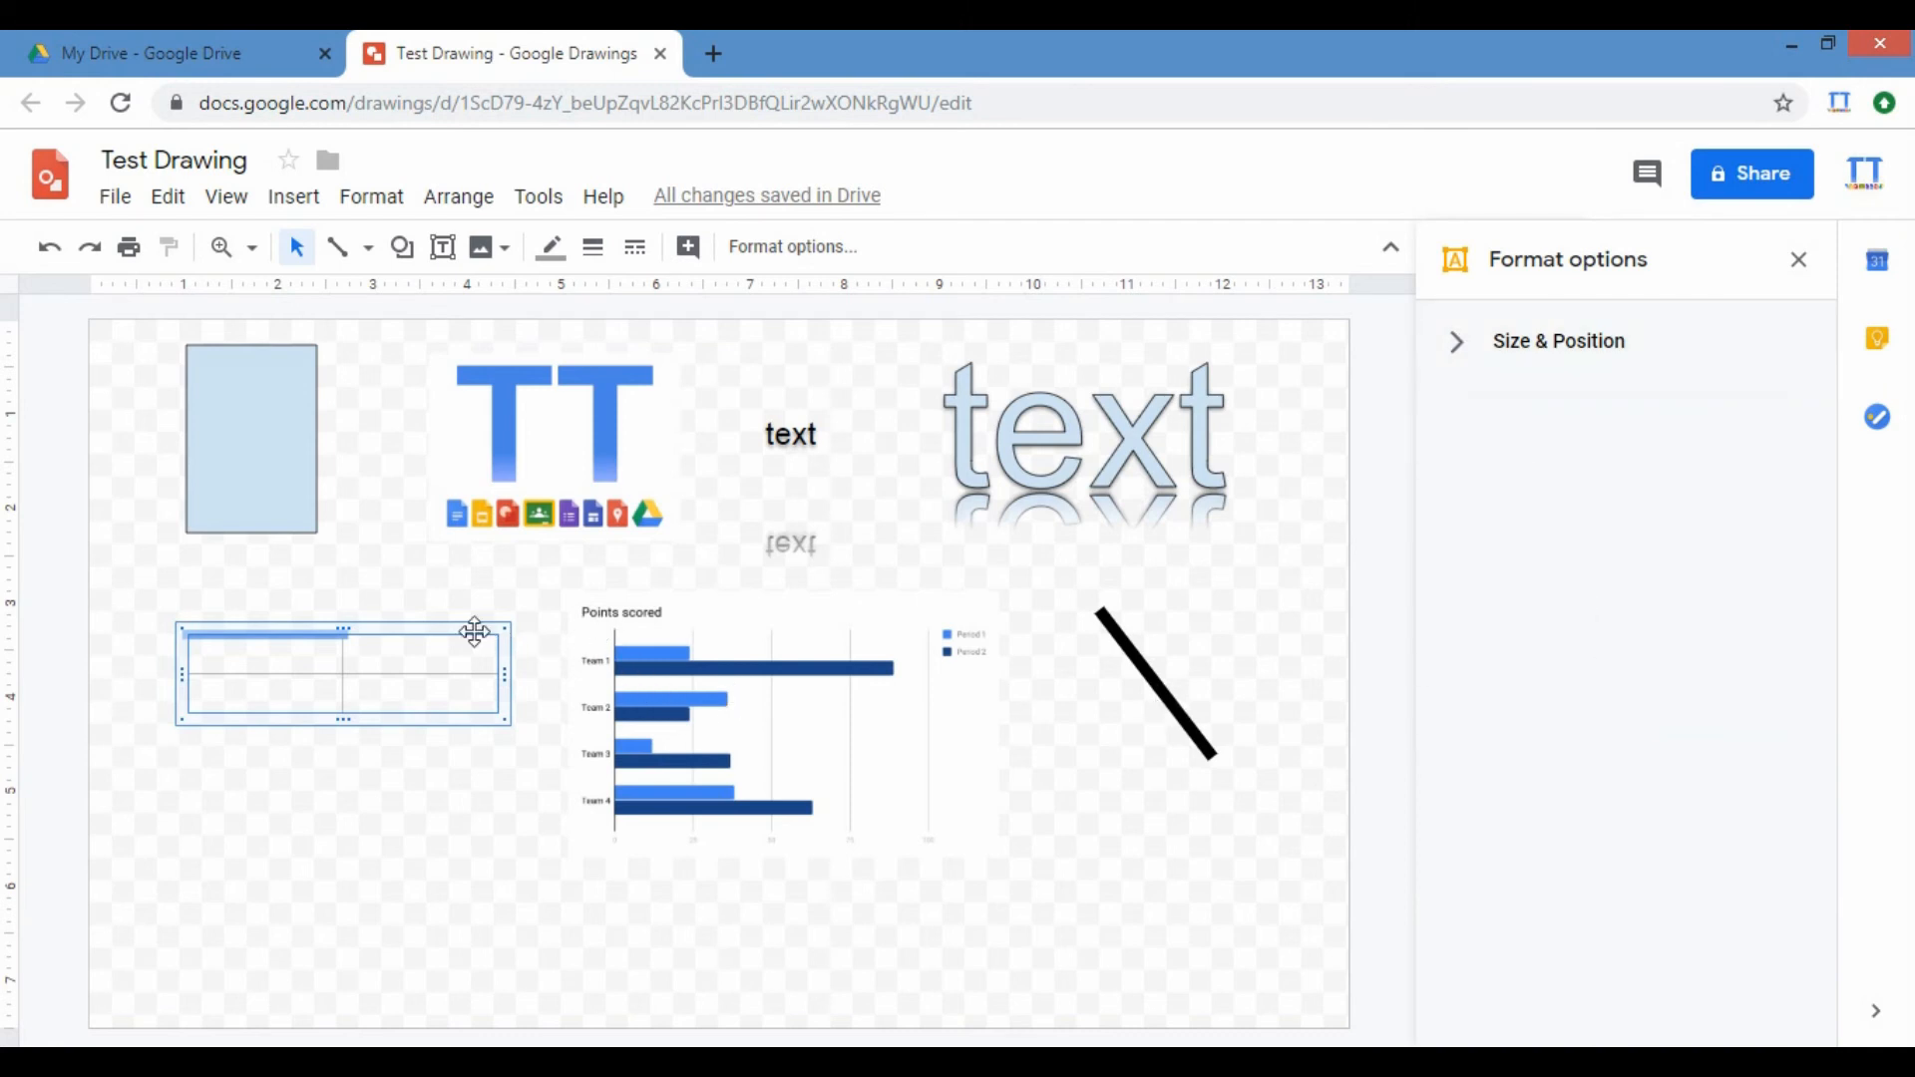
left_click(1268, 532)
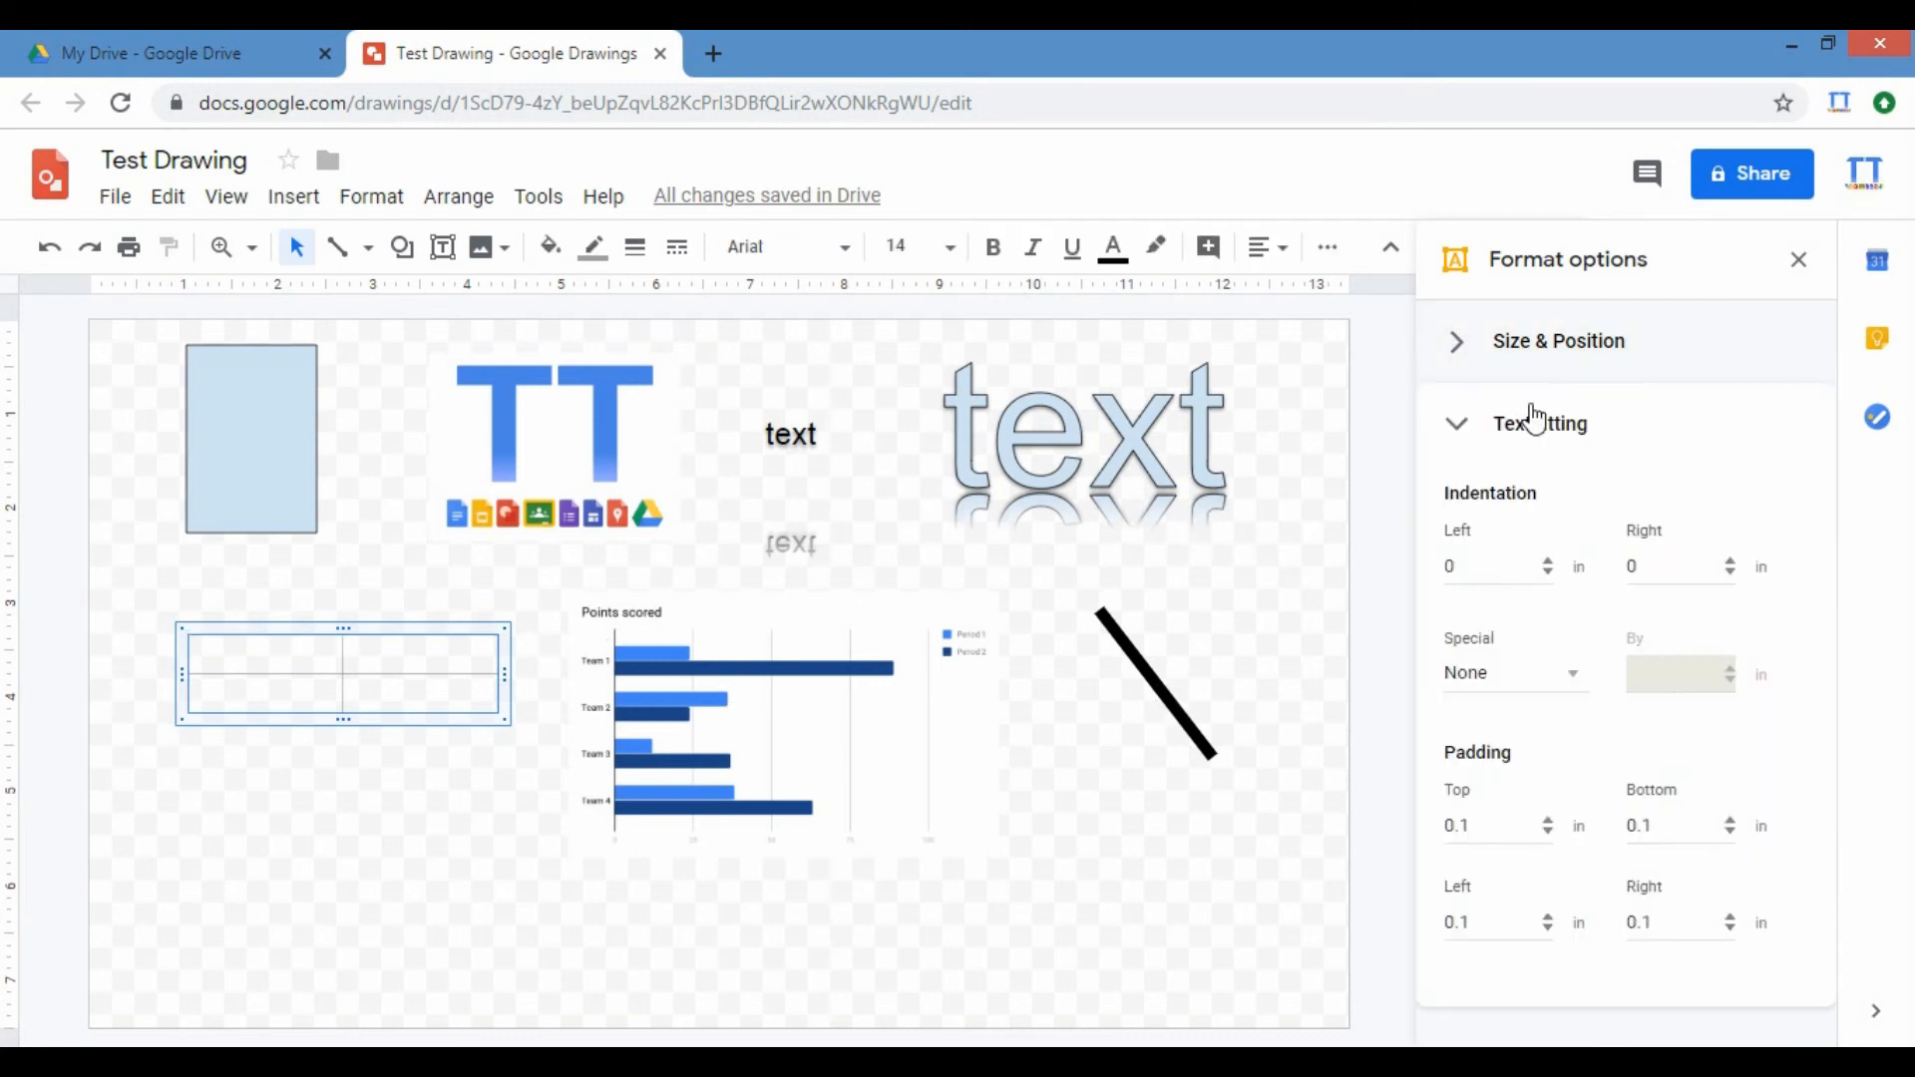
left_click(1454, 435)
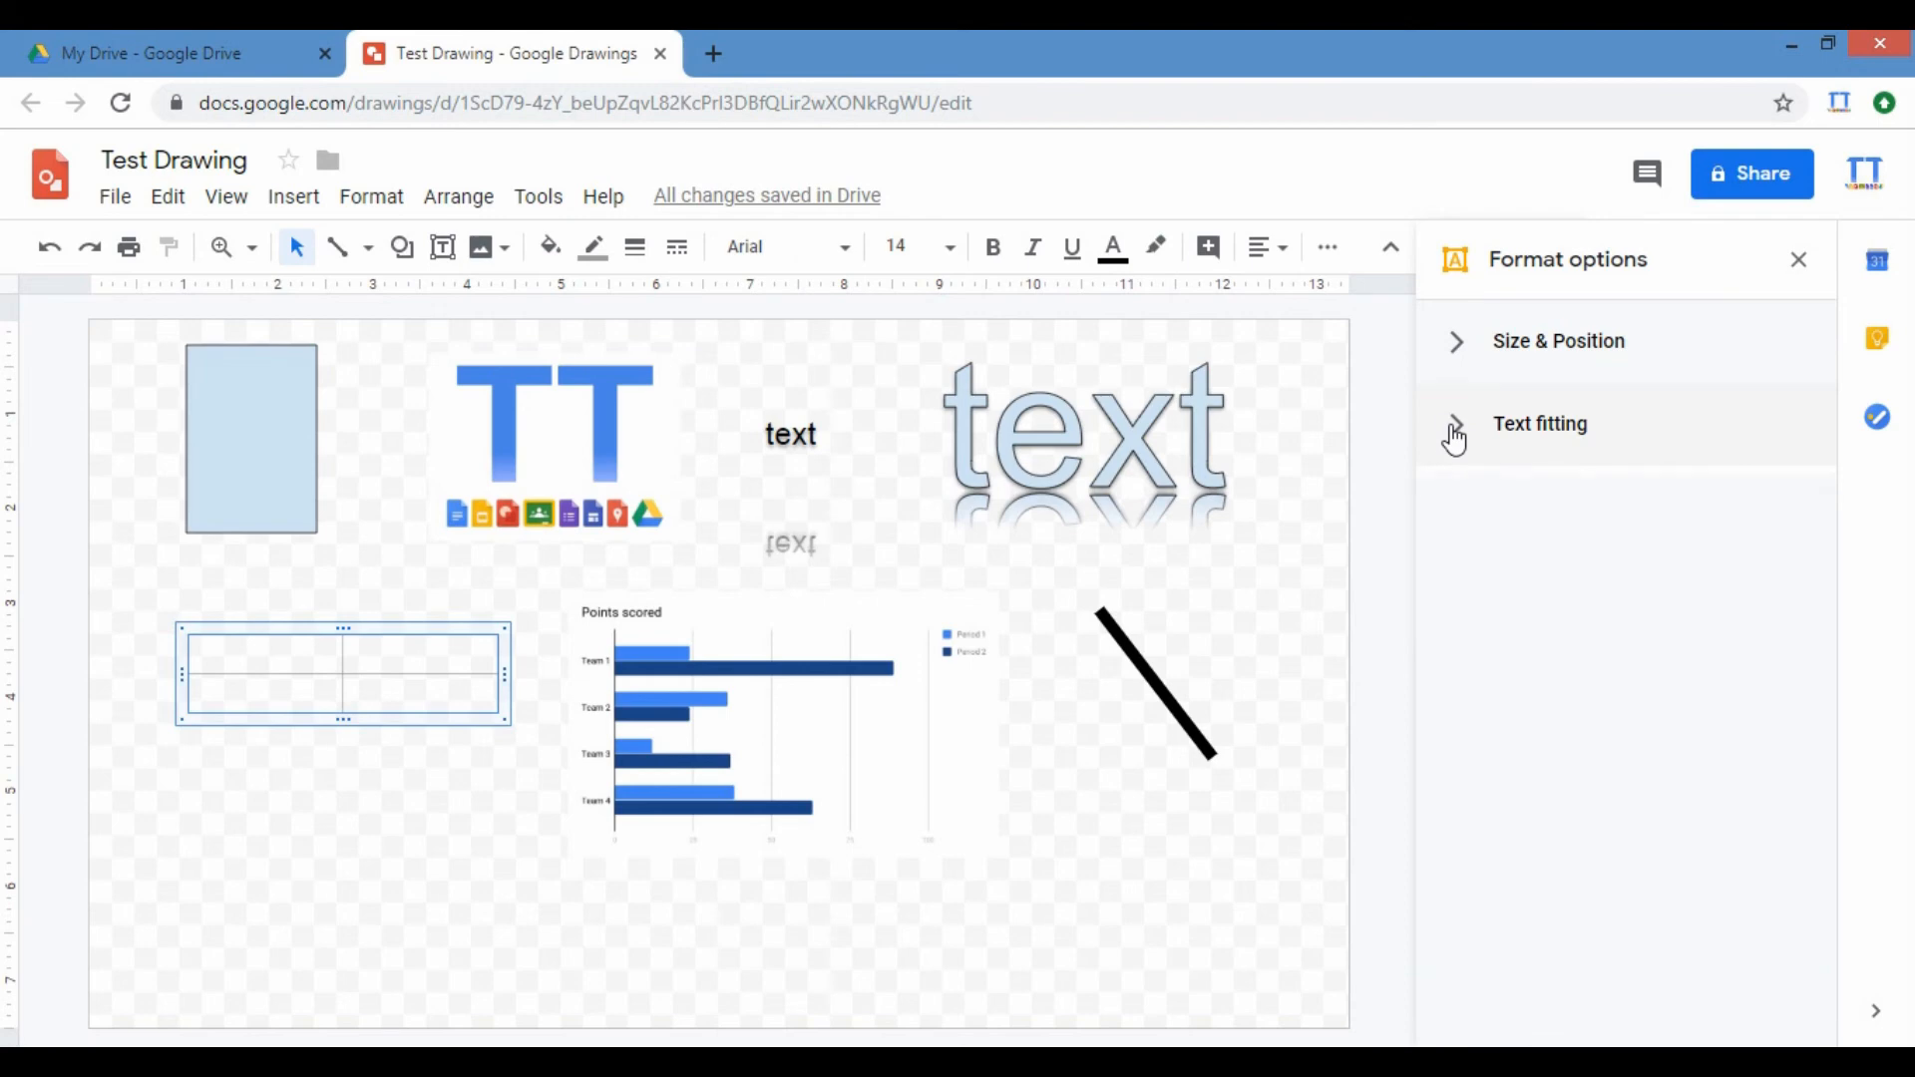
Step: Review the format options offered for the Points scored chart and for the thick diagonal line, and leave nothing selected
left_click(672, 733)
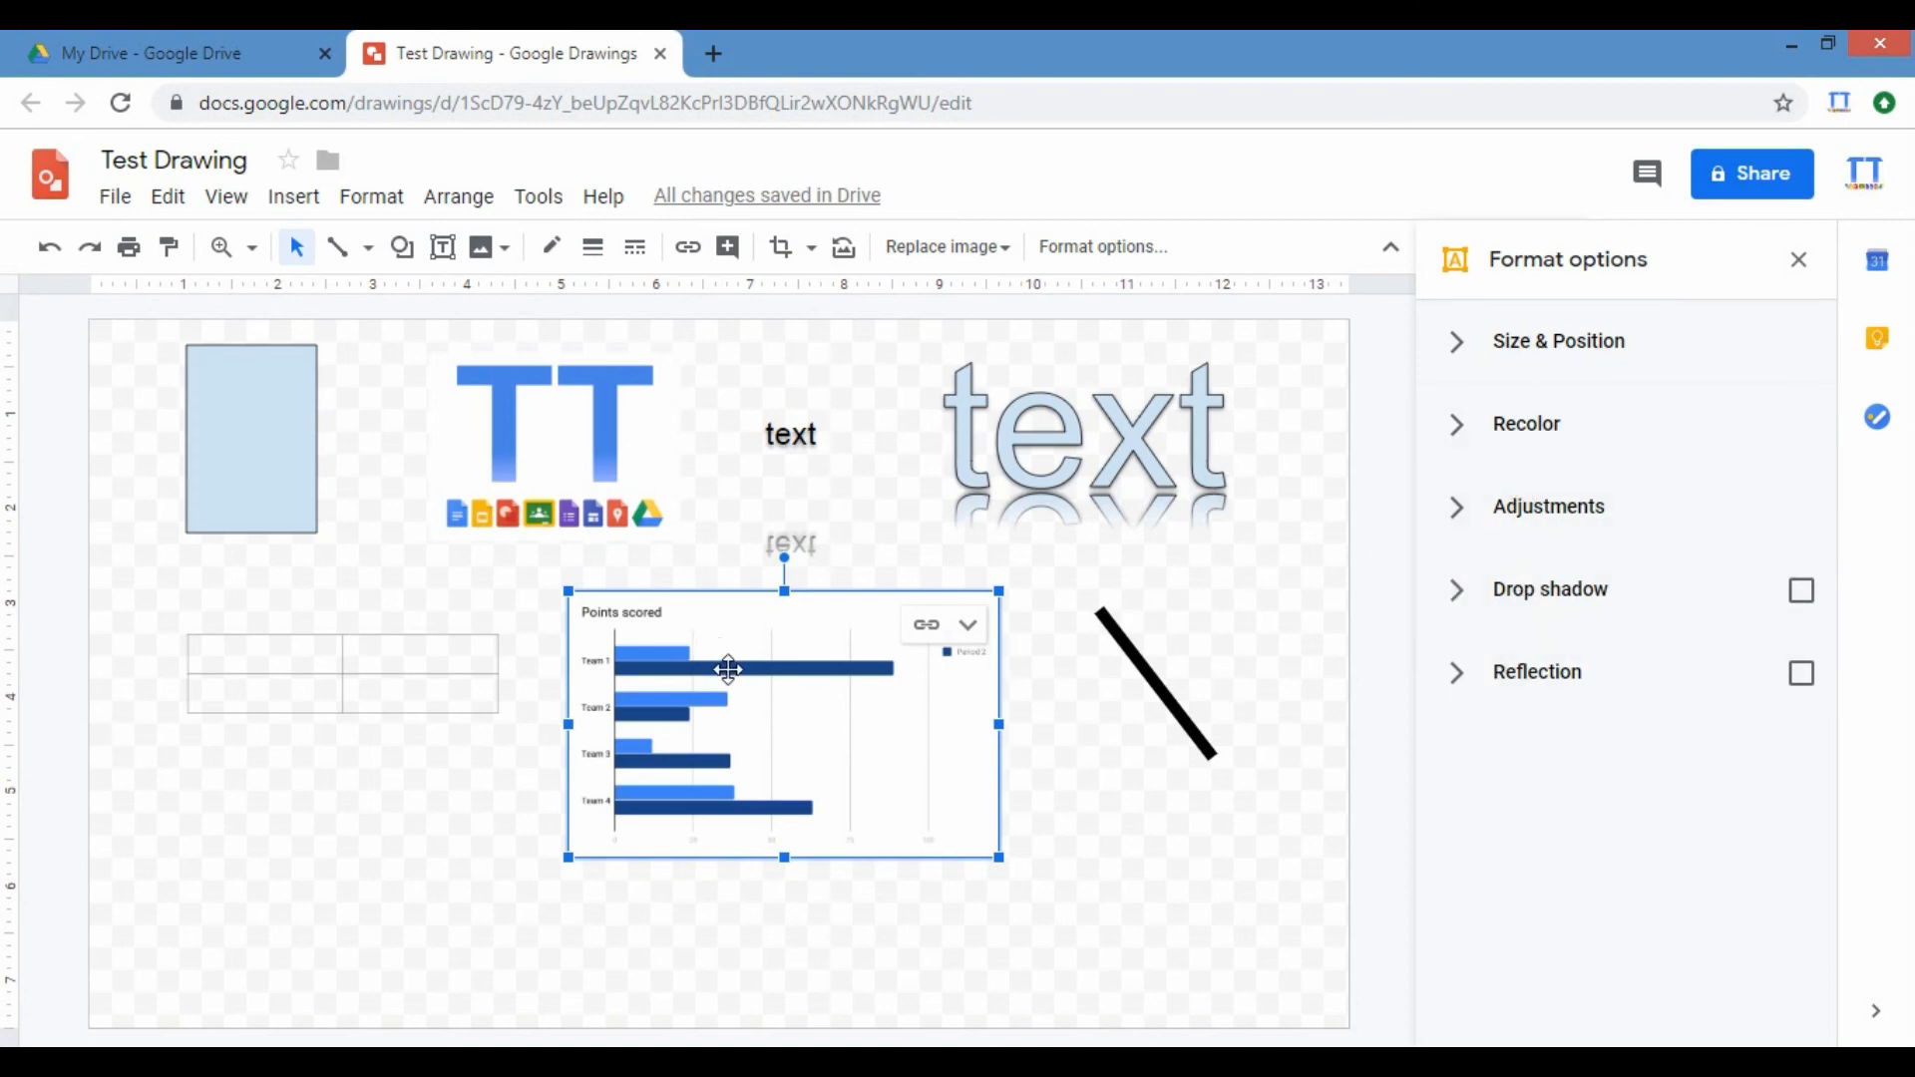
left_click(1145, 663)
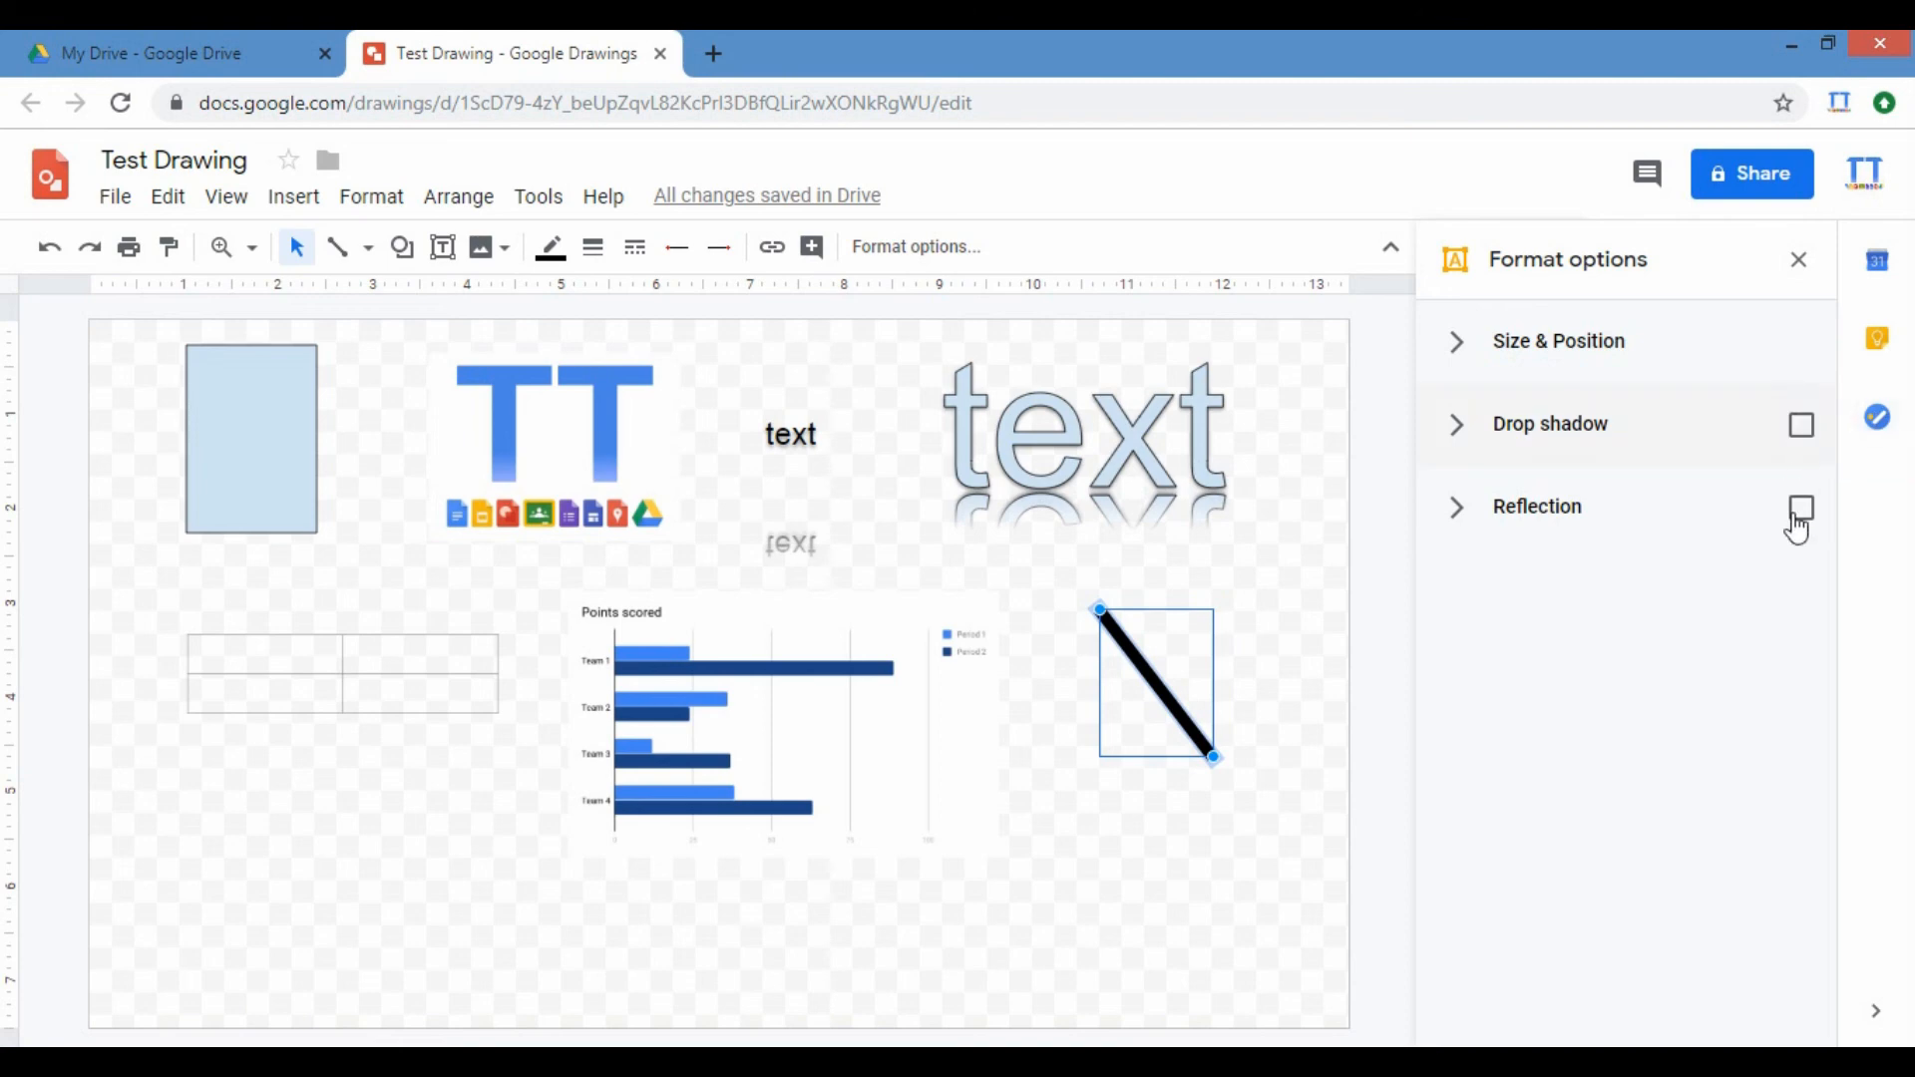
left_click(1252, 451)
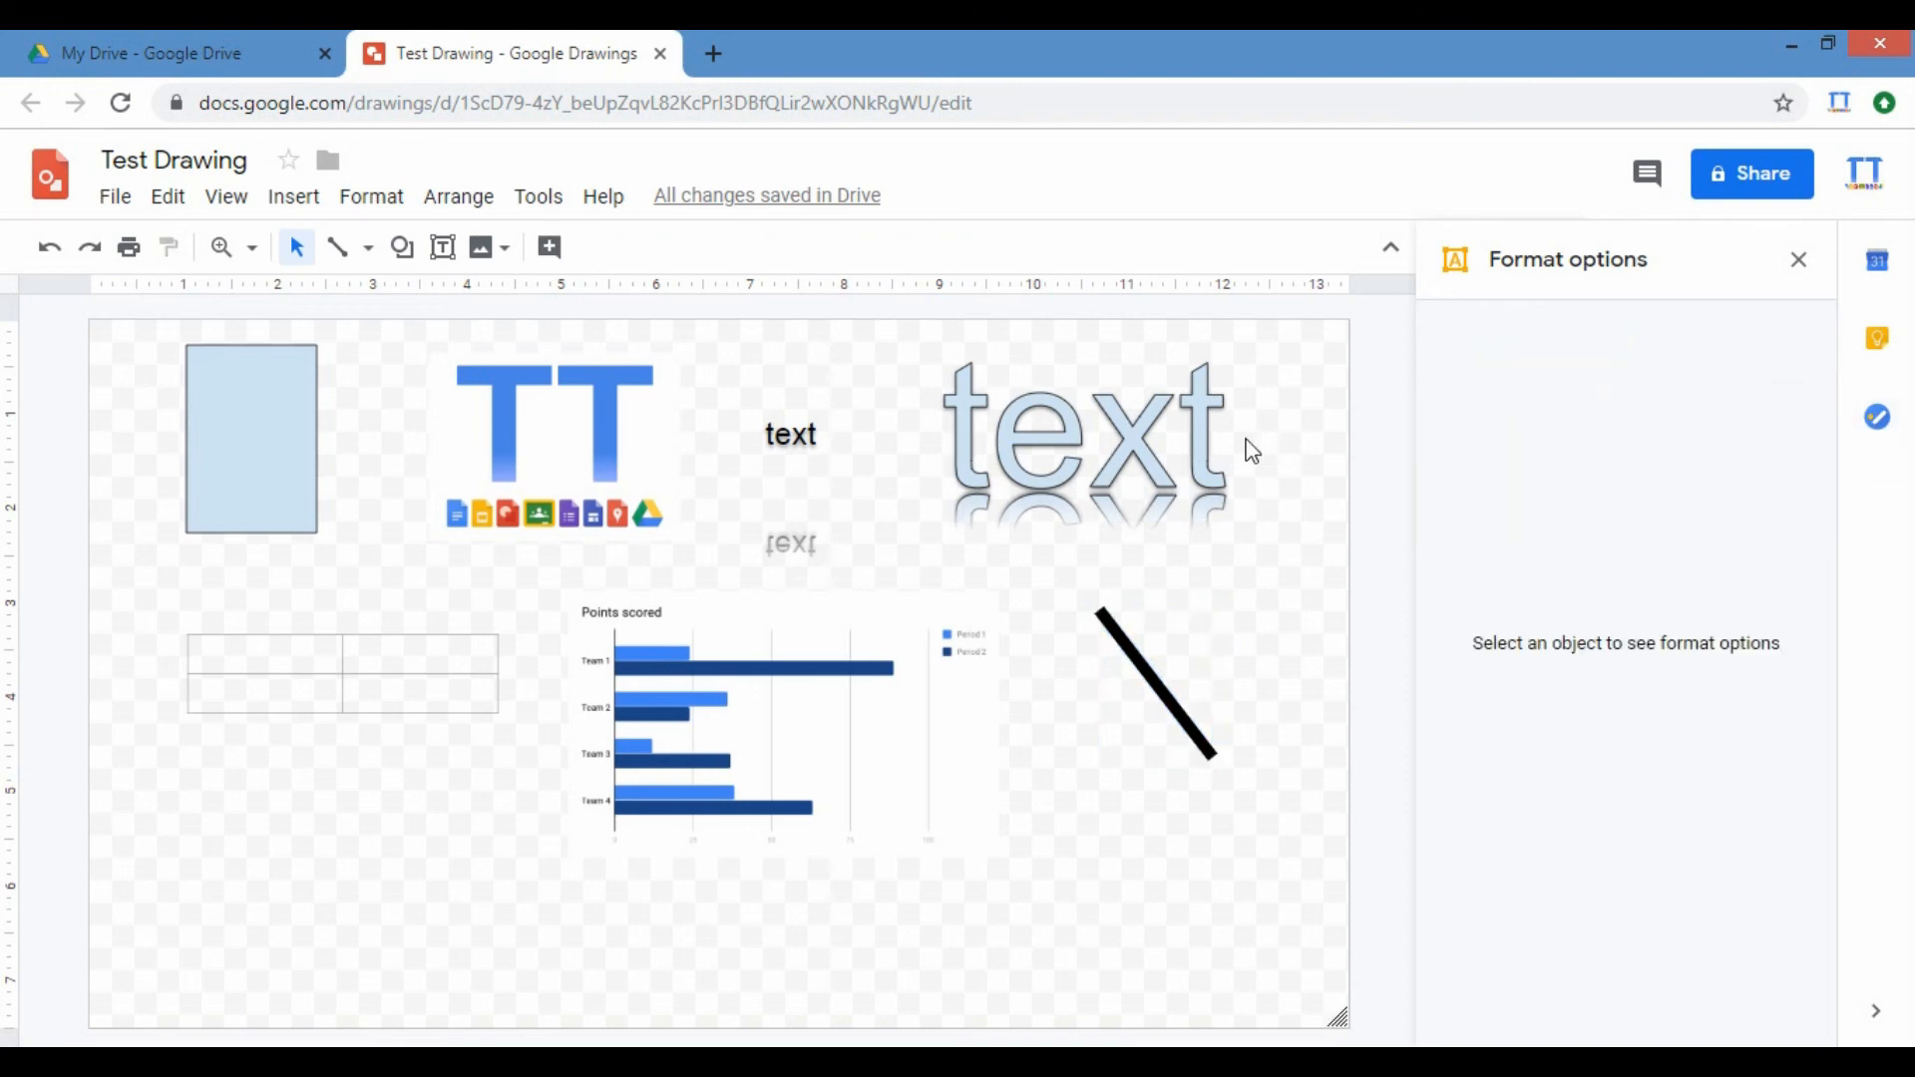